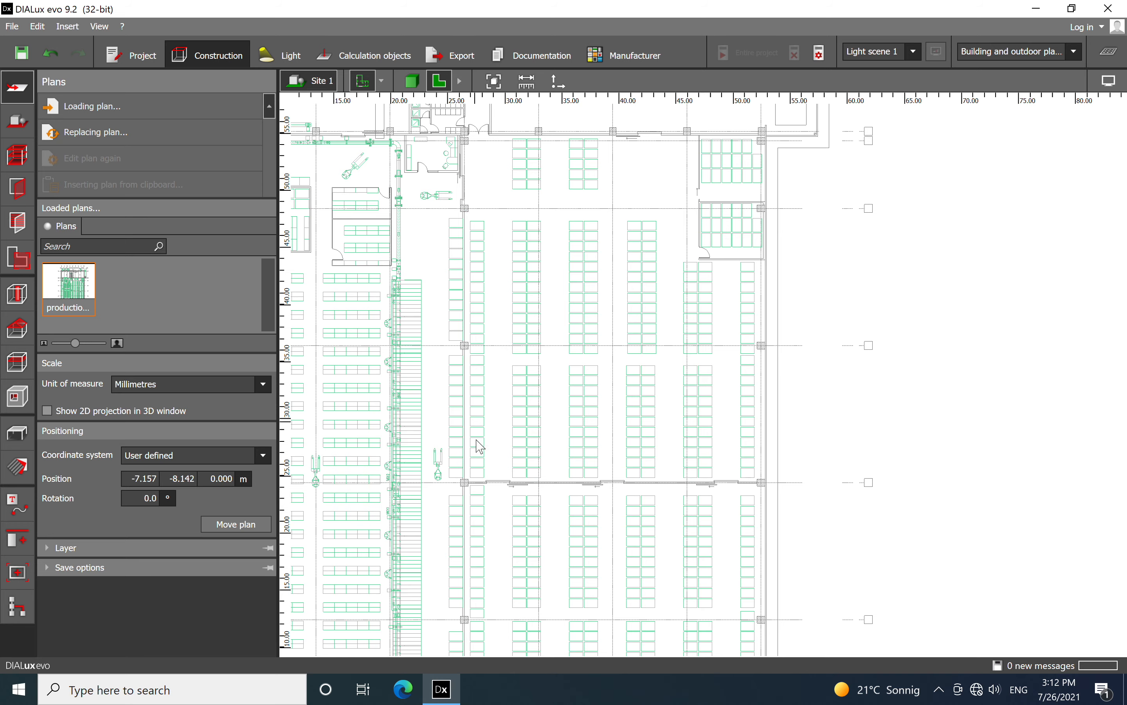
Examine the loaded production hall plan, including its storage areas, the sanitary and stair core, and the outer walls
middle_click_drag(568, 586, 792, 328)
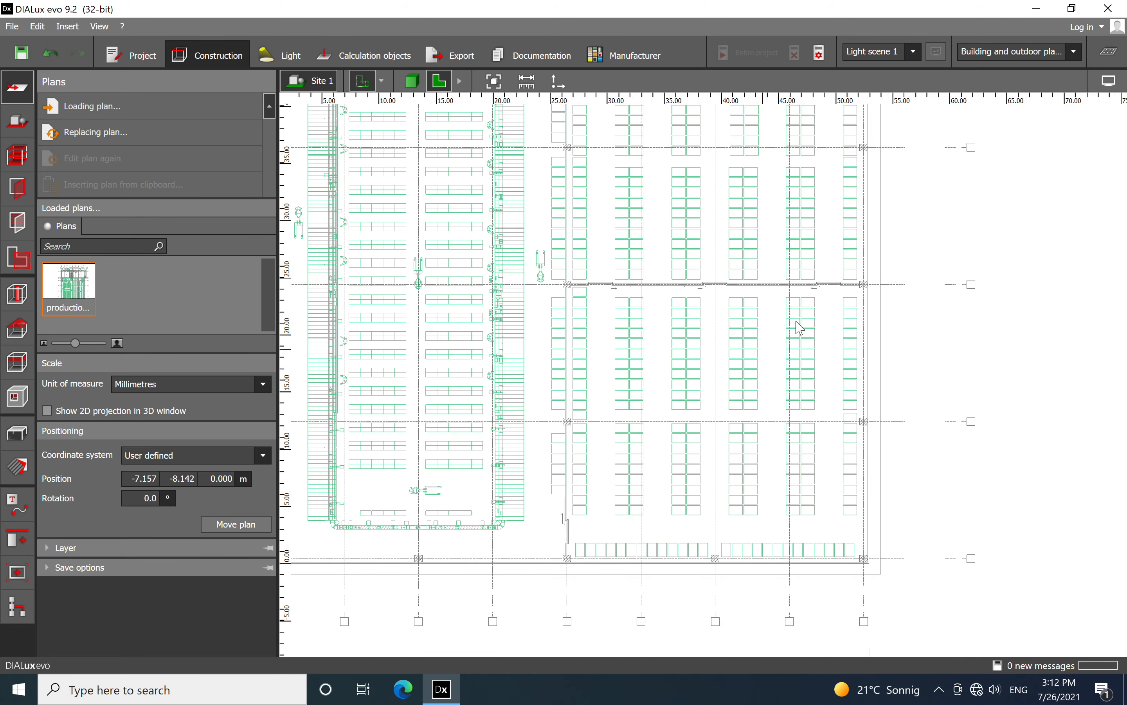
middle_click_drag(692, 410, 819, 550)
scroll(696, 423, "down", 3)
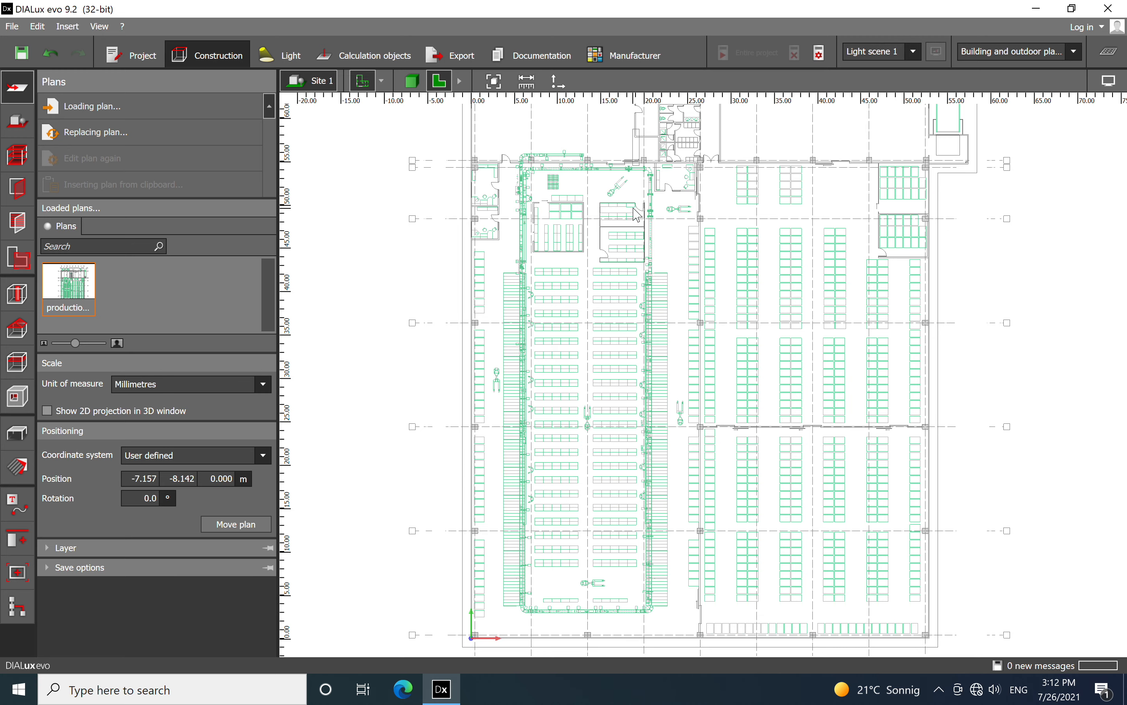
middle_click_drag(775, 259, 745, 358)
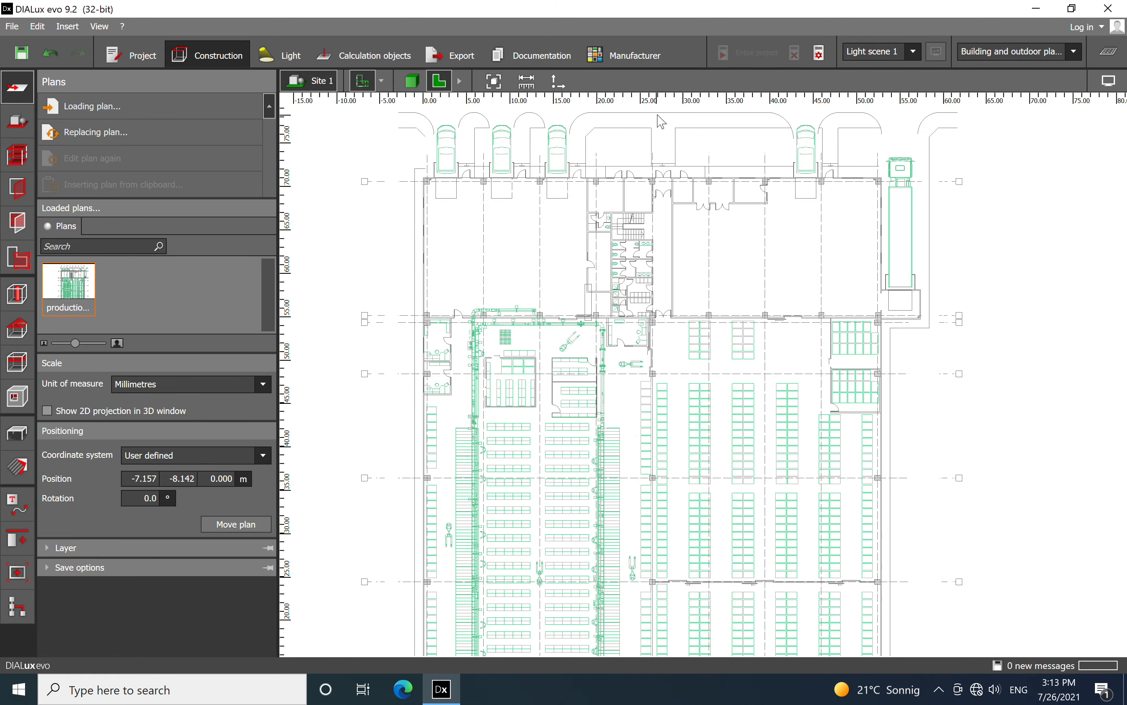
scroll(753, 204, "up", 3)
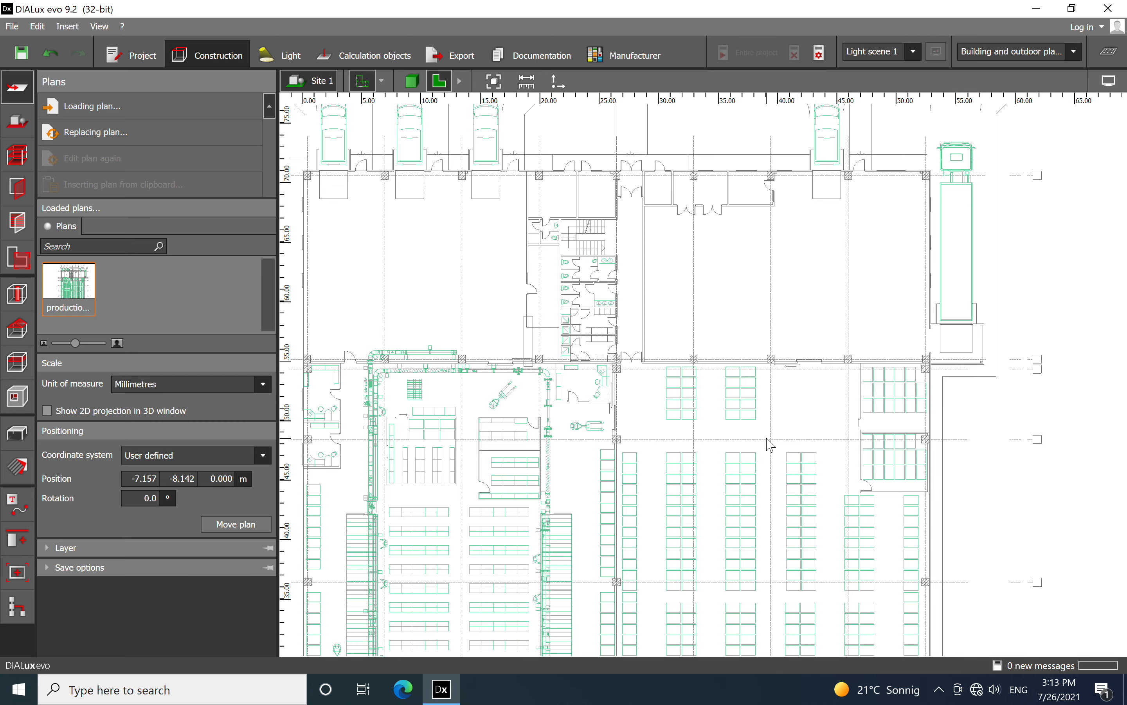
middle_click_drag(746, 423, 788, 346)
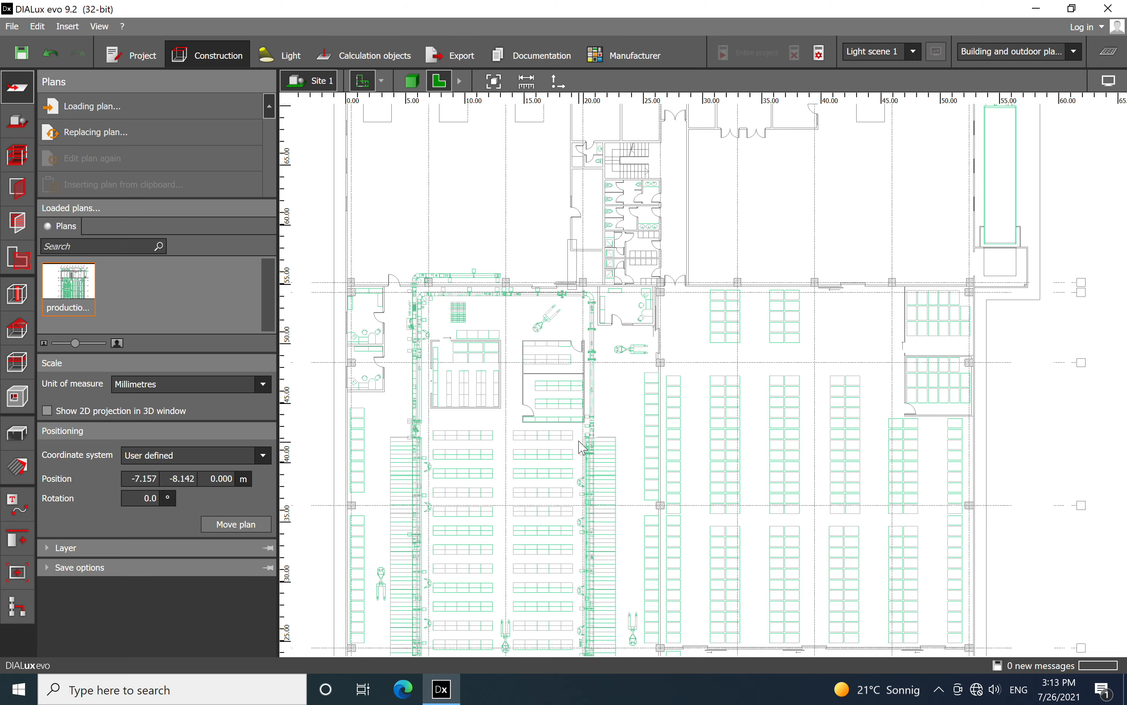
middle_click_drag(790, 321, 809, 424)
scroll(668, 268, "up", 4)
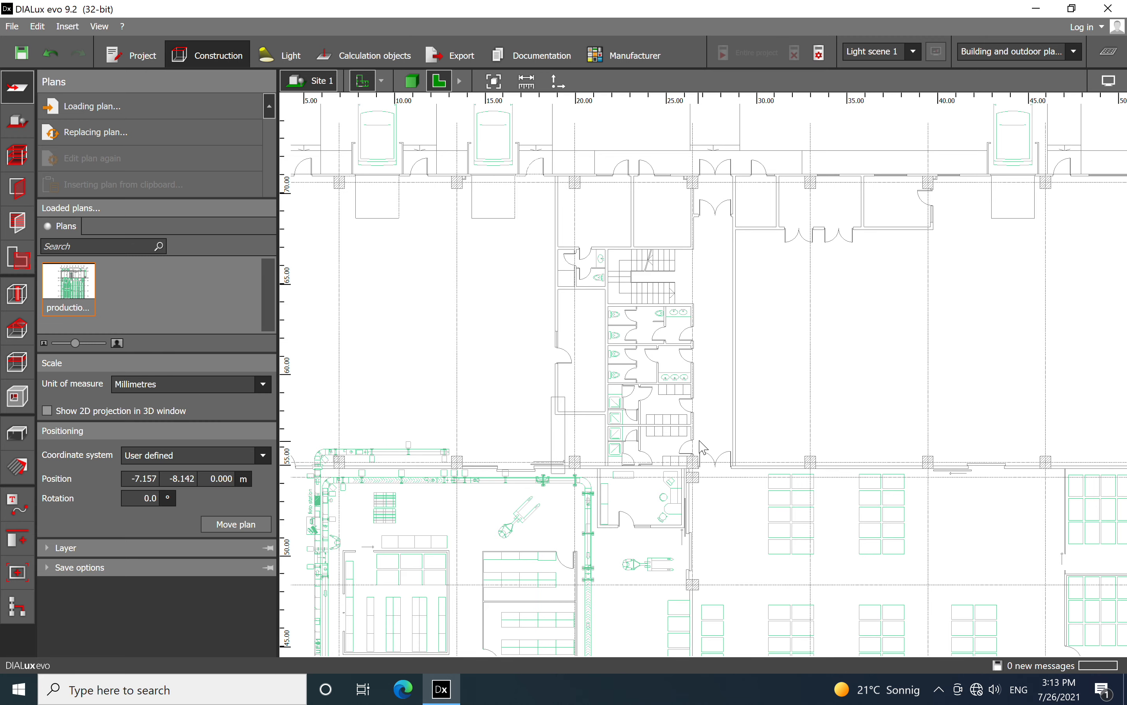
scroll(702, 447, "up", 4)
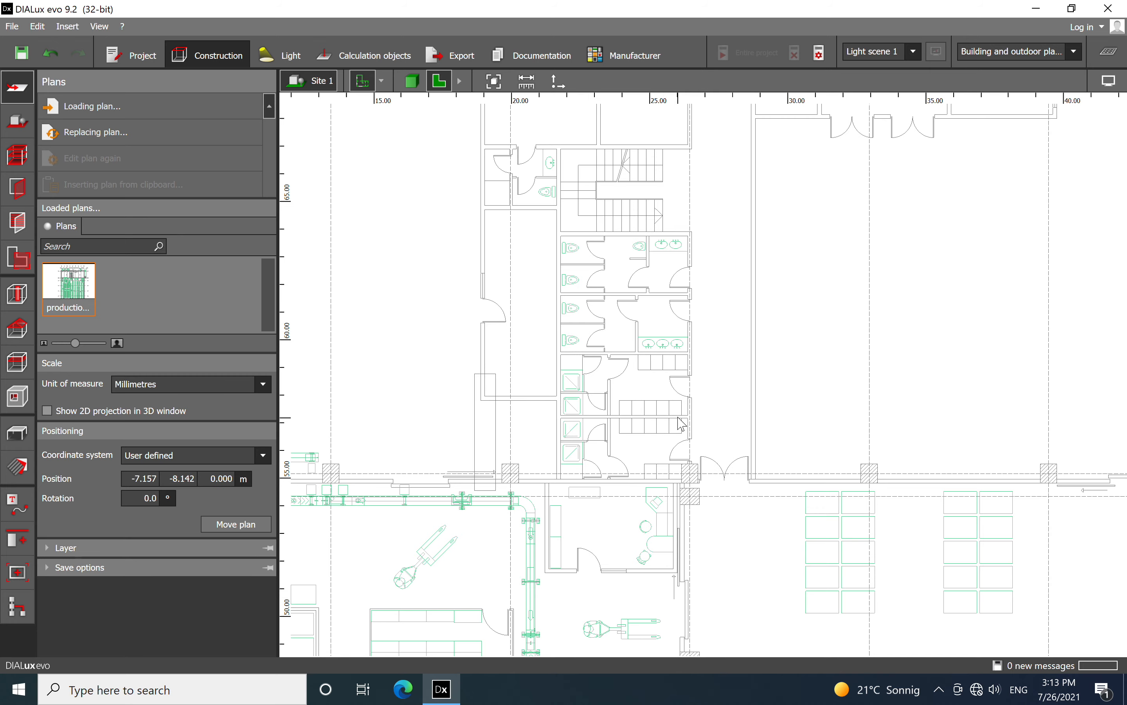
scroll(684, 266, "down", 3)
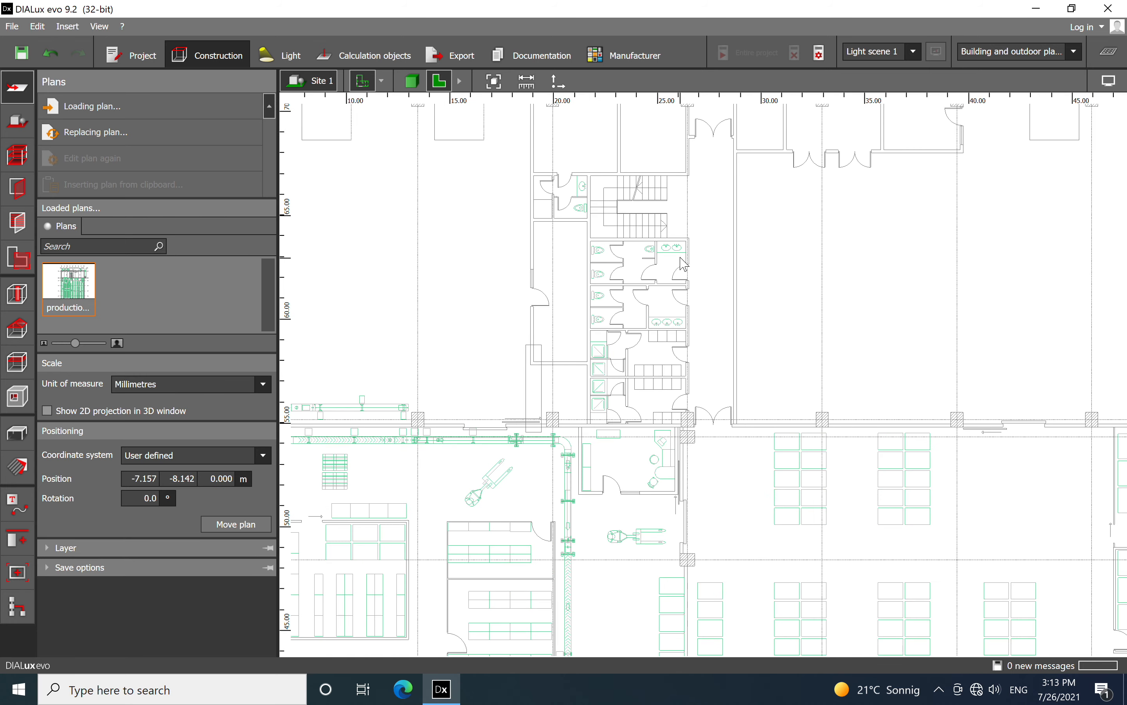
scroll(684, 265, "down", 2)
scroll(681, 263, "down", 3)
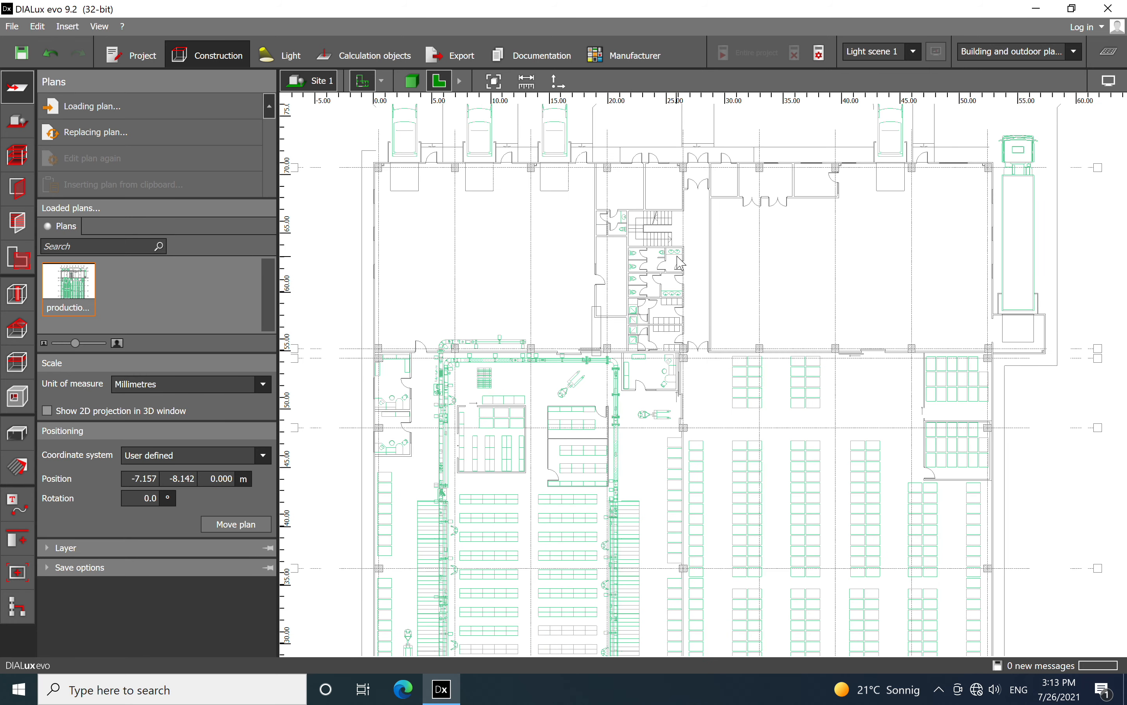
middle_click_drag(806, 464, 818, 249)
scroll(753, 228, "down", 2)
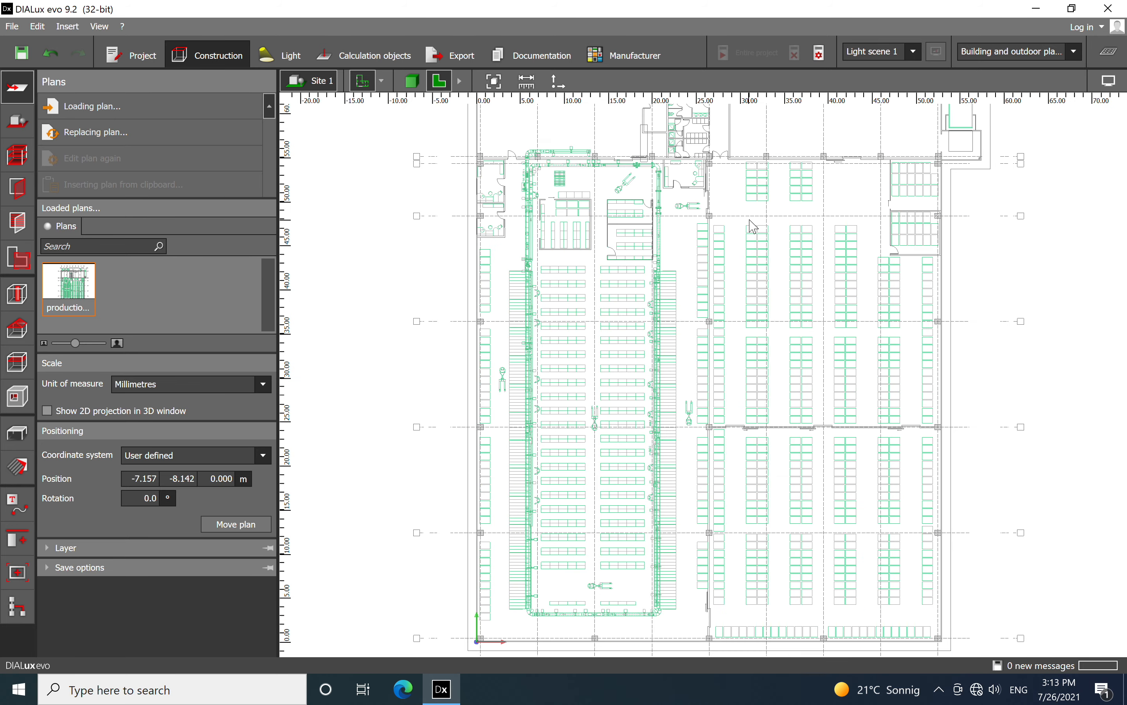
middle_click_drag(811, 371, 753, 346)
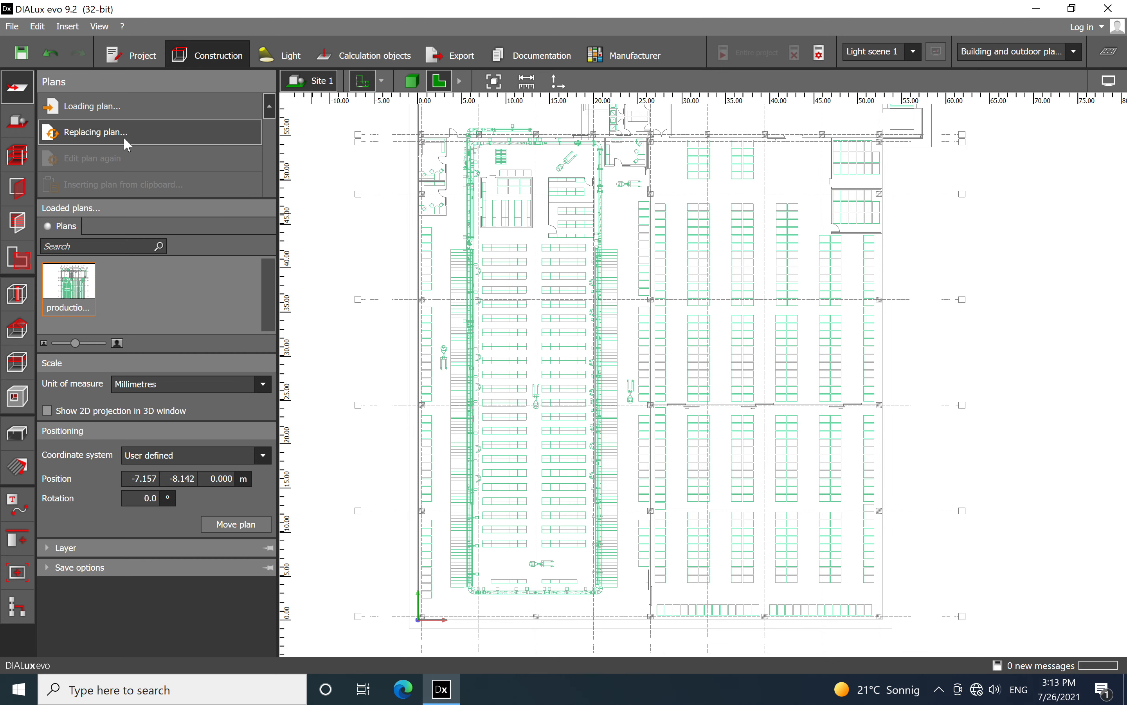
Start a new building contour and trace the plan's left outer wall, 71.050 m from the upper-left corner down to the origin
left_click(19, 125)
left_click(108, 106)
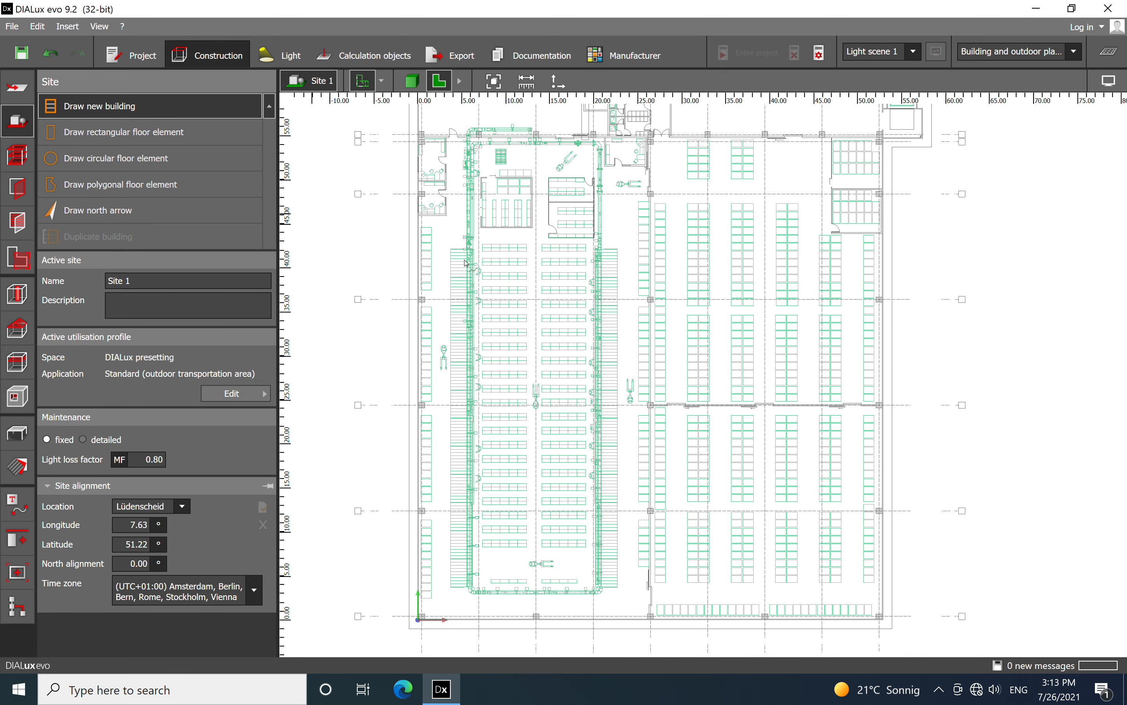
scroll(525, 253, "up", 10)
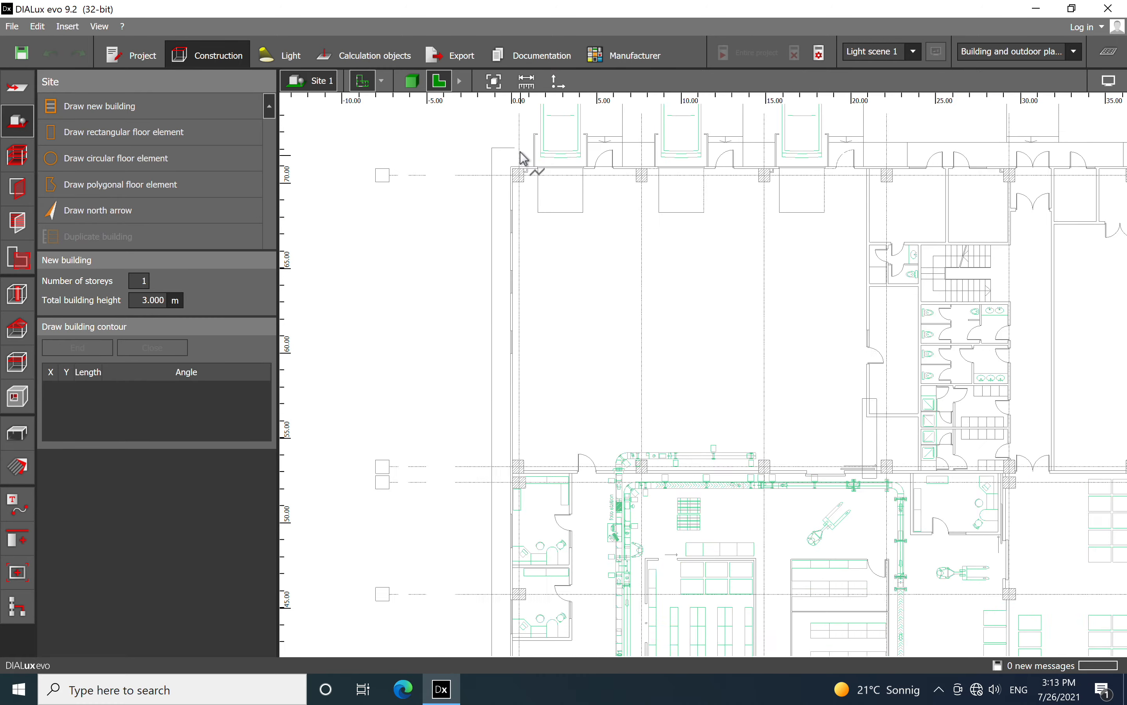
left_click(489, 237)
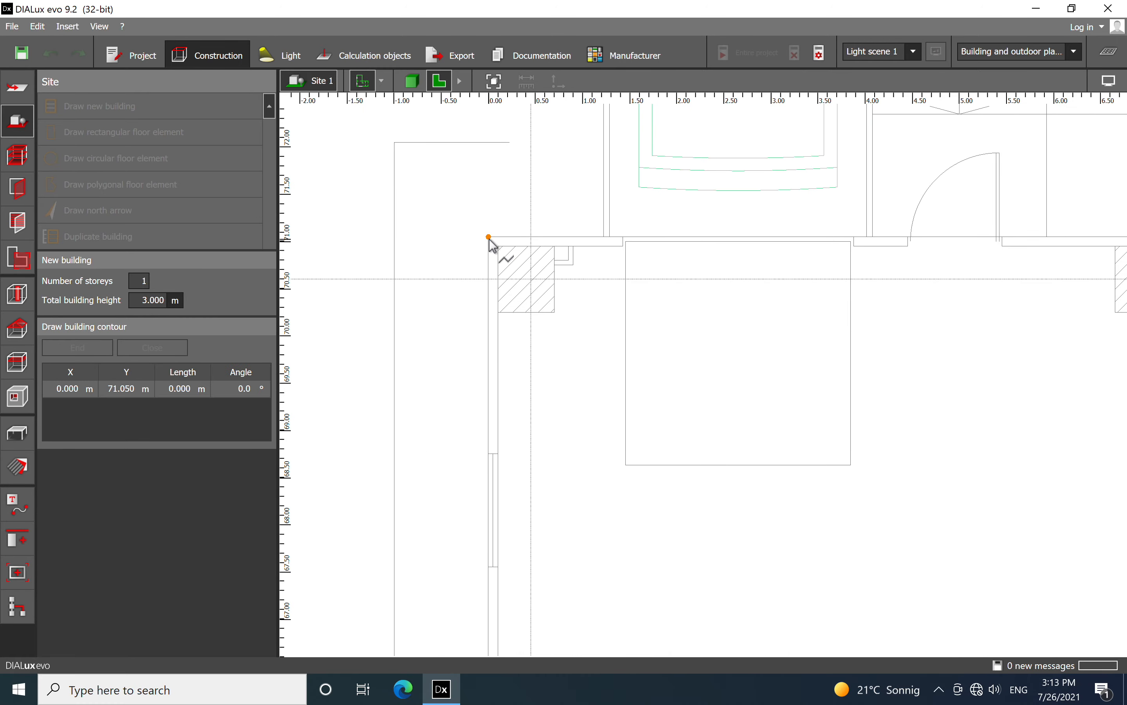
scroll(489, 239, "down", 5)
scroll(526, 403, "down", 3)
scroll(536, 395, "down", 3)
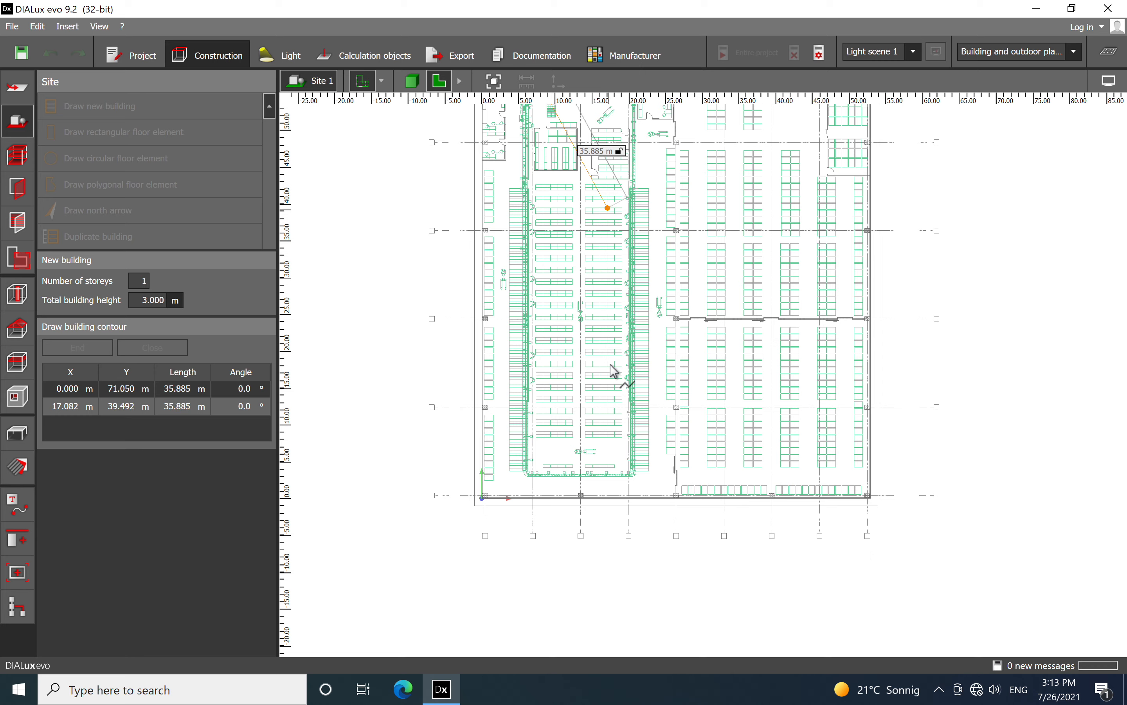
scroll(531, 438, "up", 15)
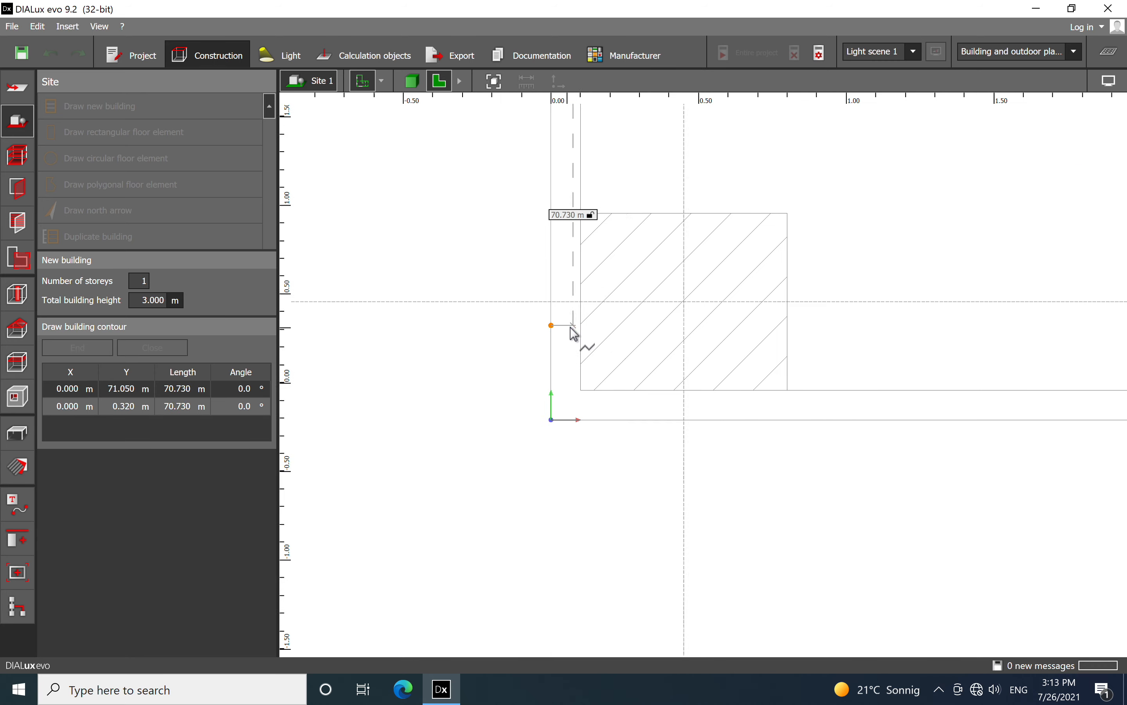
left_click(552, 420)
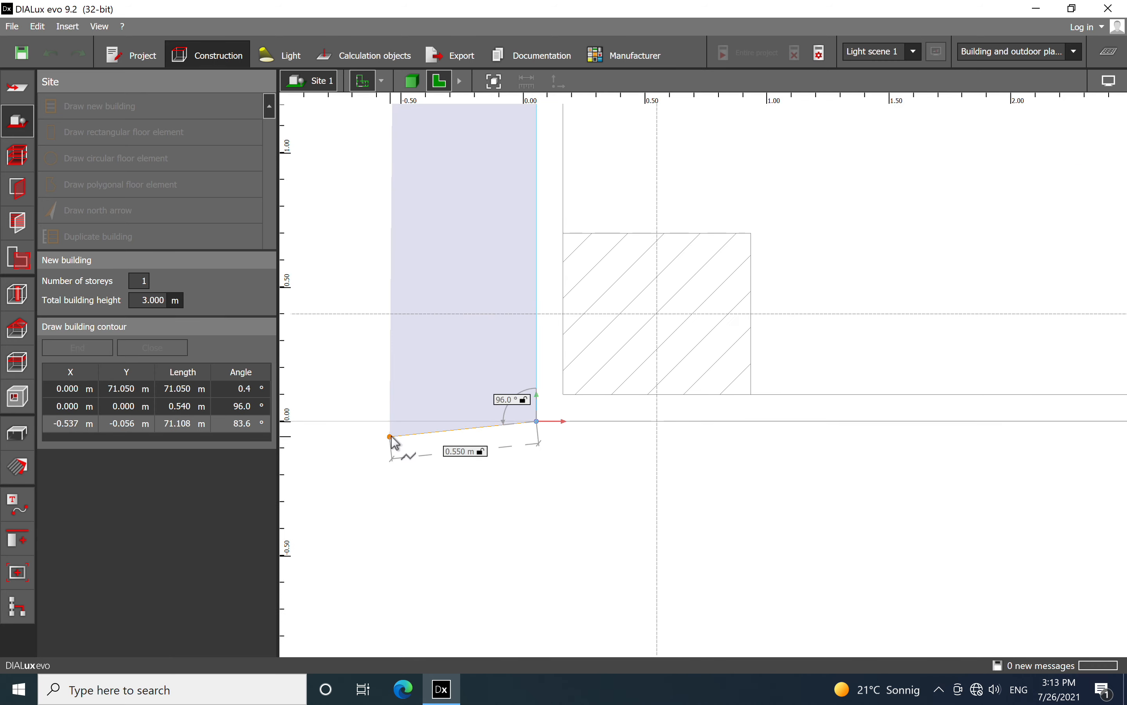
Extend the building contour 52.900 m along the plan's lower outer wall to the lower-right corner
scroll(395, 437, "down", 7)
scroll(394, 434, "down", 6)
middle_click_drag(818, 491, 368, 496)
scroll(762, 457, "up", 12)
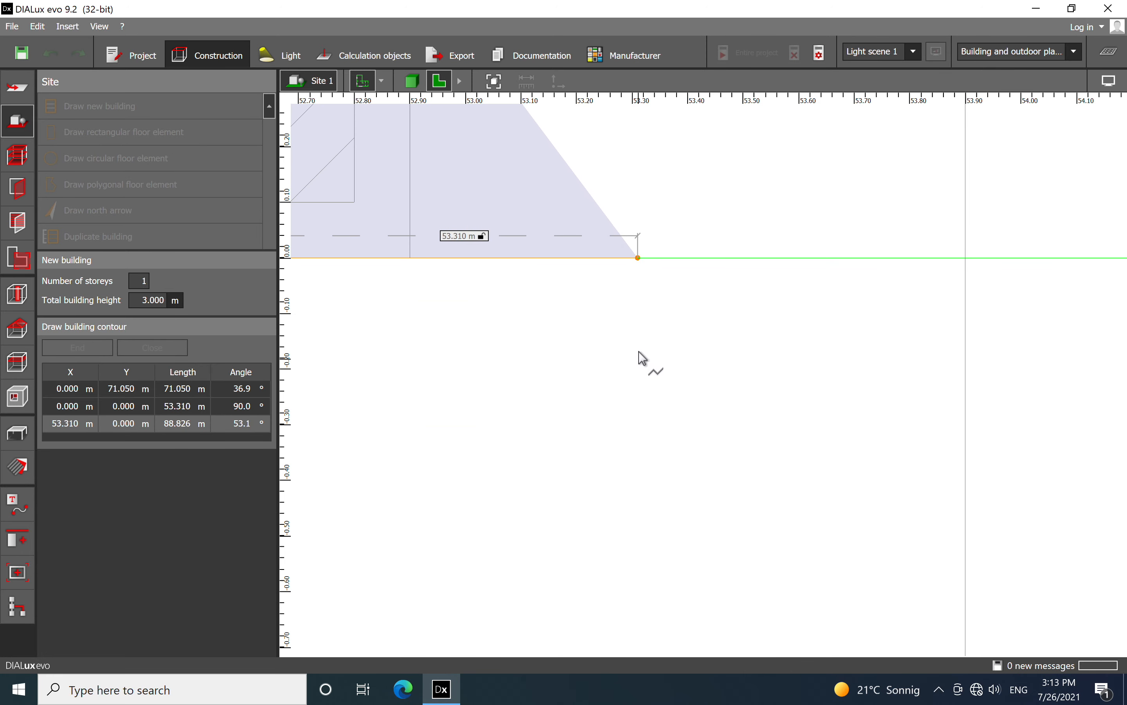
scroll(681, 419, "down", 1)
left_click(578, 392)
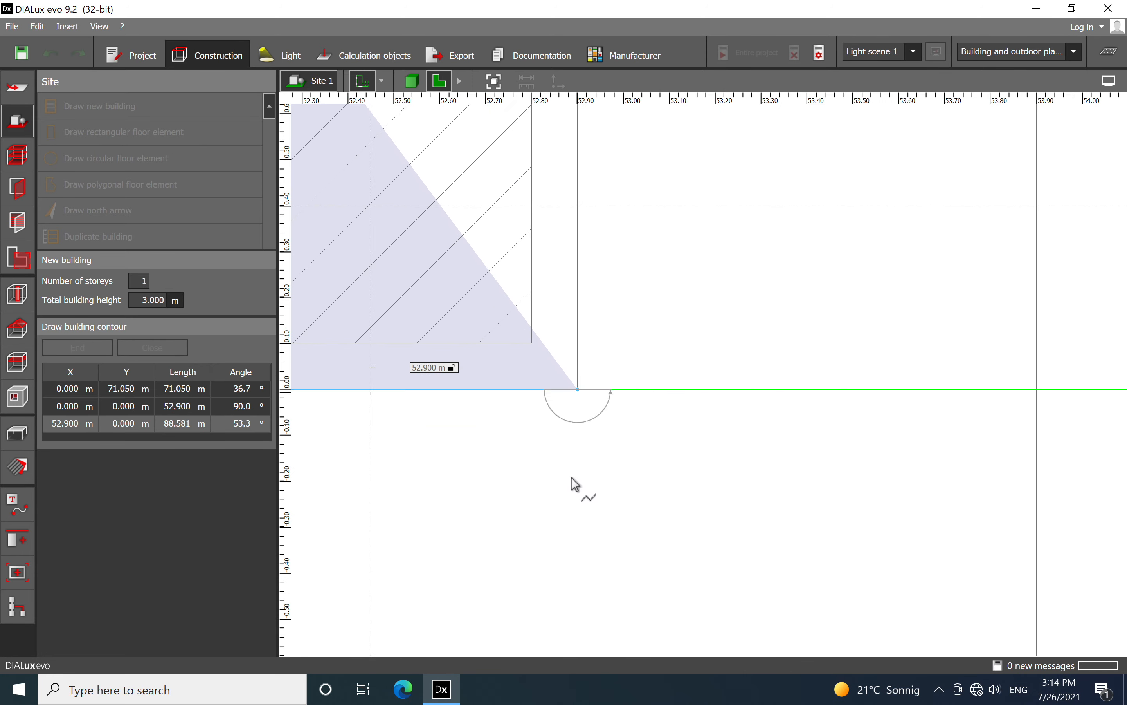
Trace the right outer wall 54.700 m upward to the lower corner of the loading dock projection
scroll(568, 535, "down", 11)
scroll(570, 541, "down", 10)
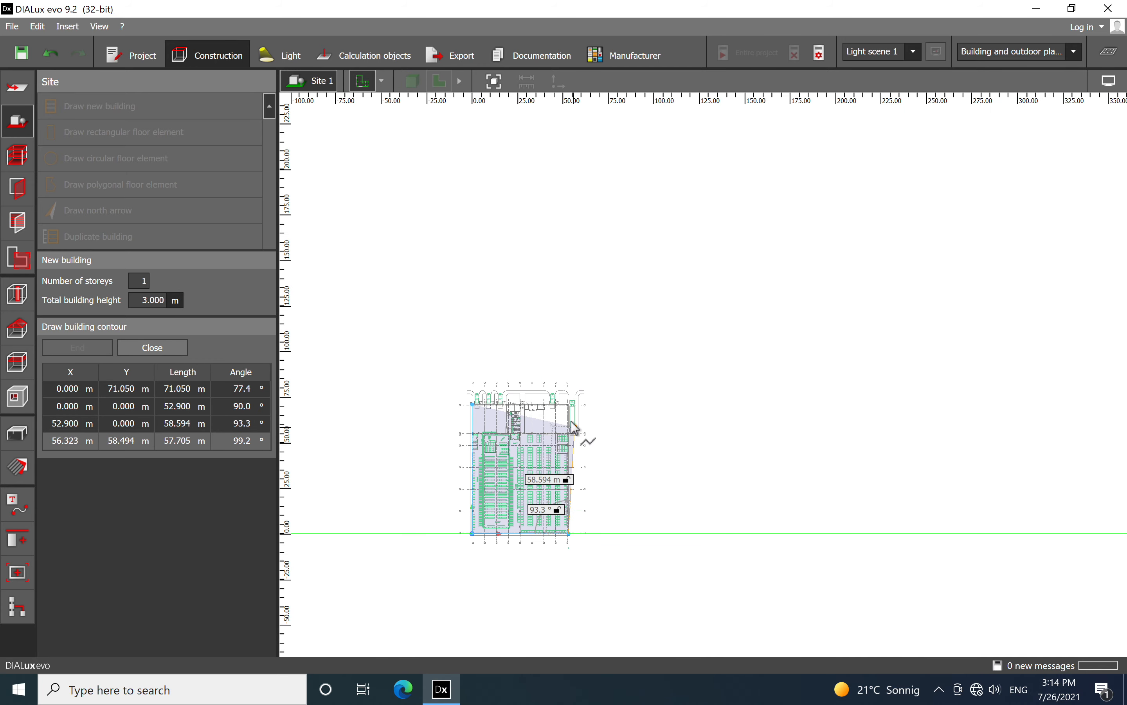
scroll(574, 414, "up", 12)
scroll(566, 396, "down", 4)
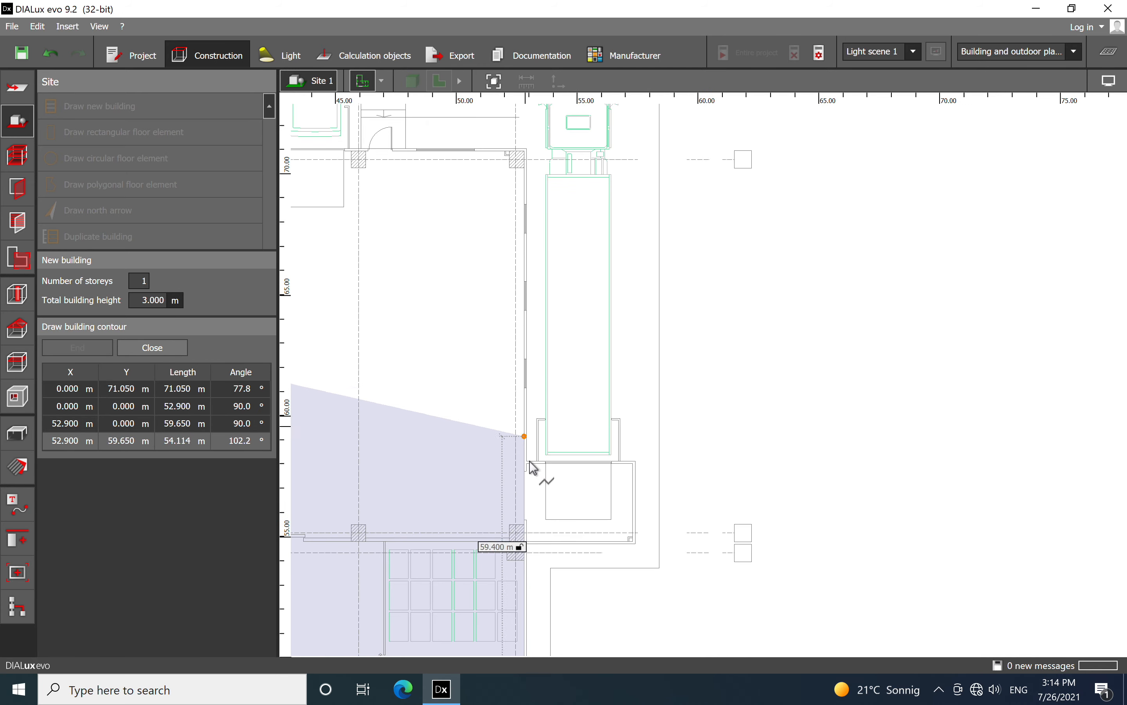
scroll(548, 578, "up", 3)
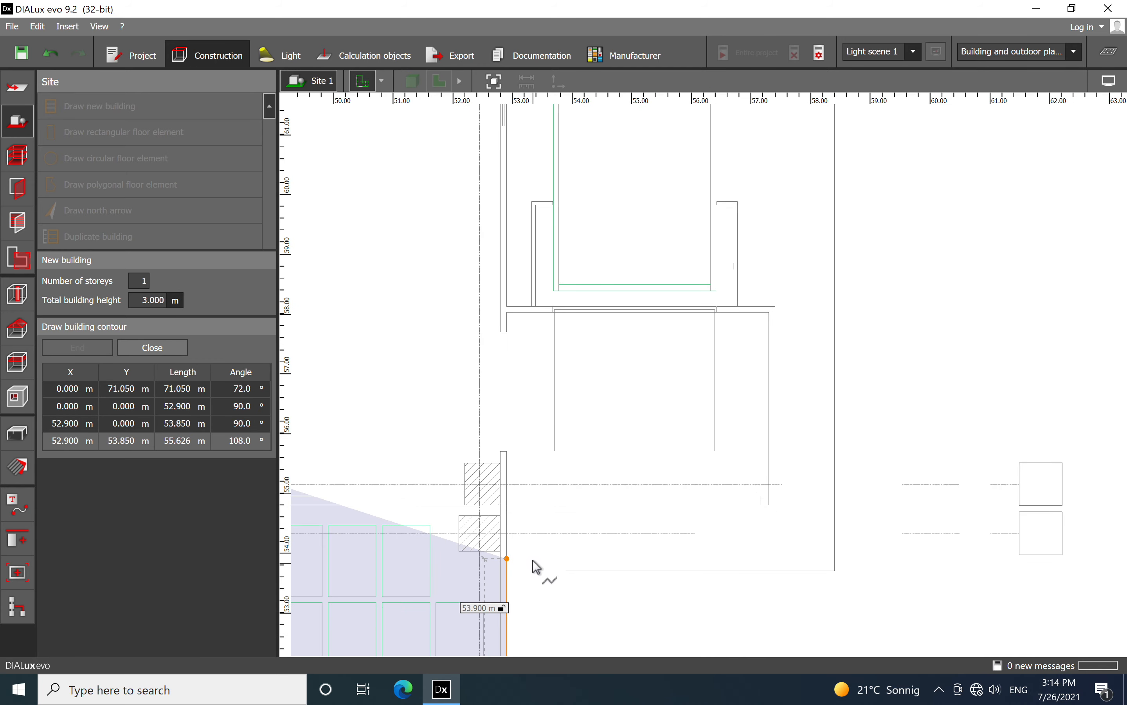
left_click(507, 511)
Trace the building contour around the loading dock projection, 4.500 m wide and 3.425 m high
left_click(775, 511)
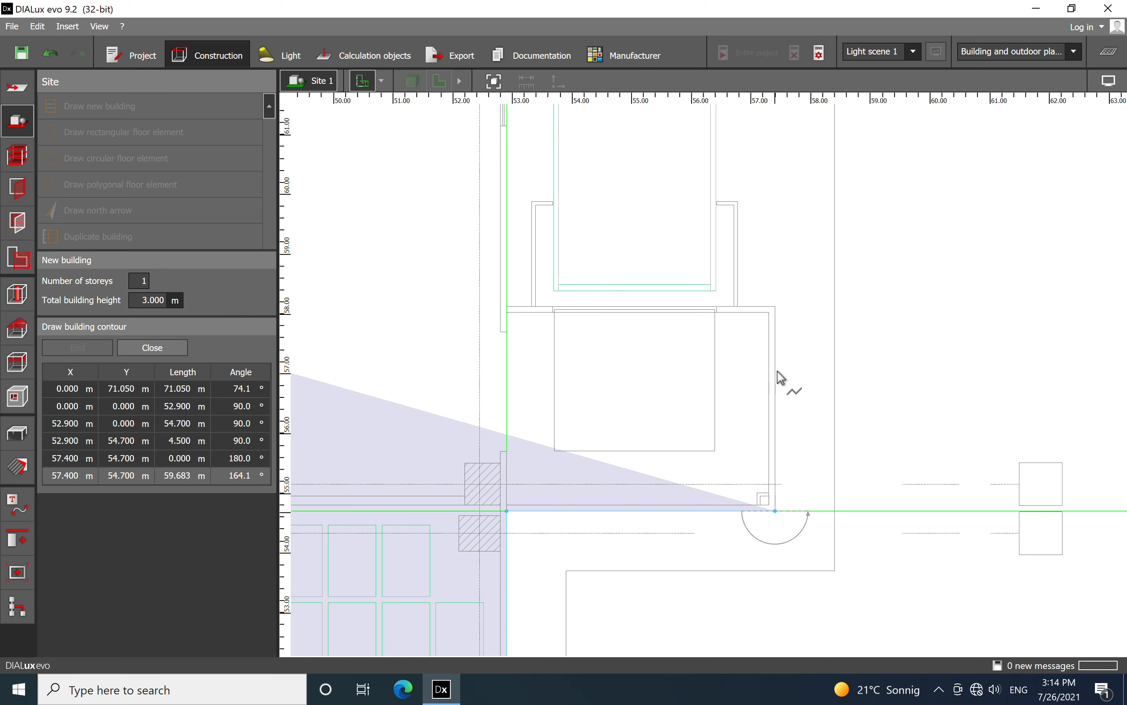
left_click(776, 306)
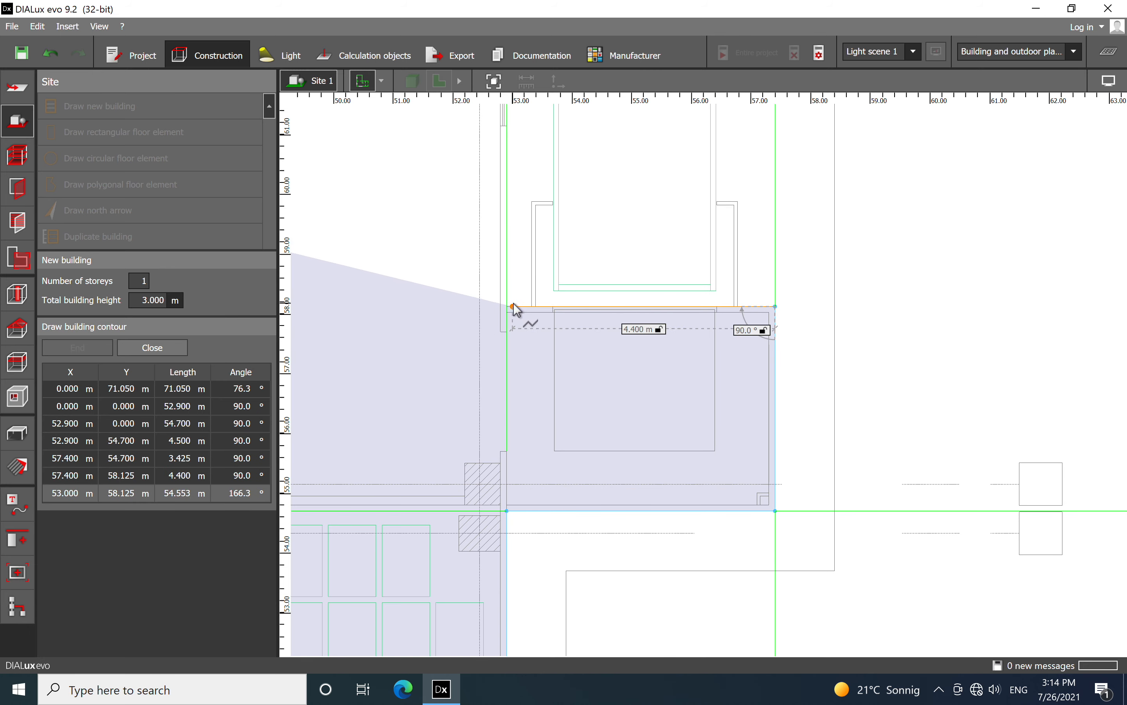
left_click(508, 306)
Continue the contour 12.925 m up the right outer wall to the building's upper-right corner
scroll(518, 388, "down", 3)
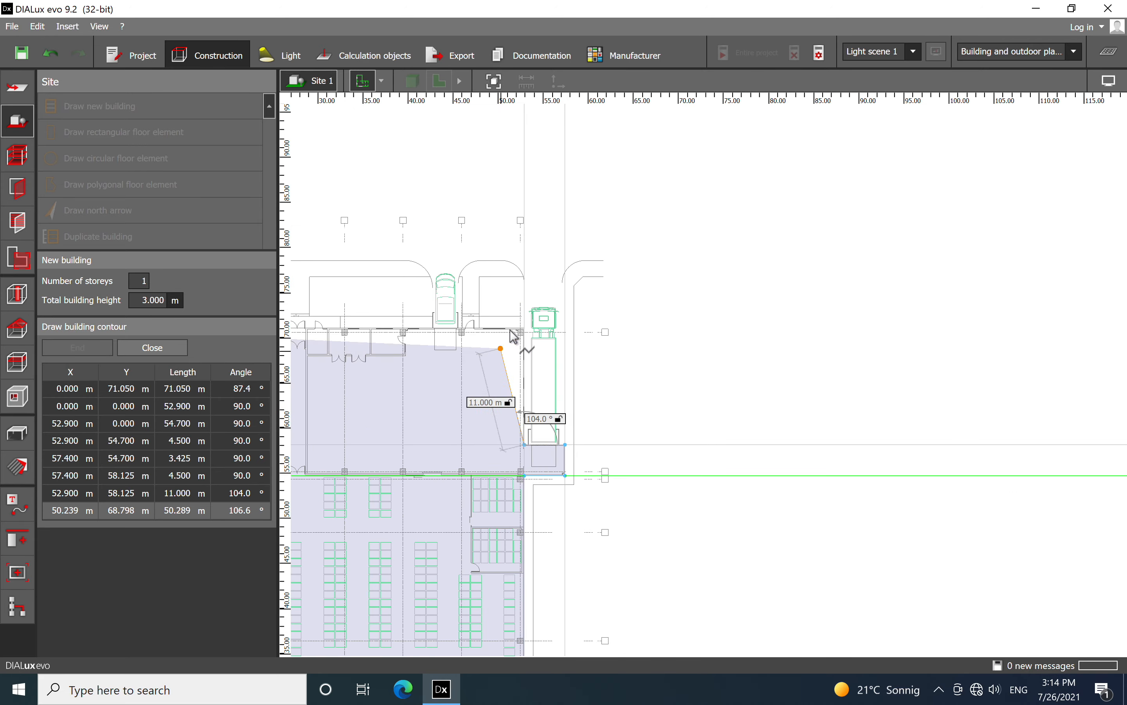
scroll(515, 322, "up", 2)
scroll(517, 306, "up", 4)
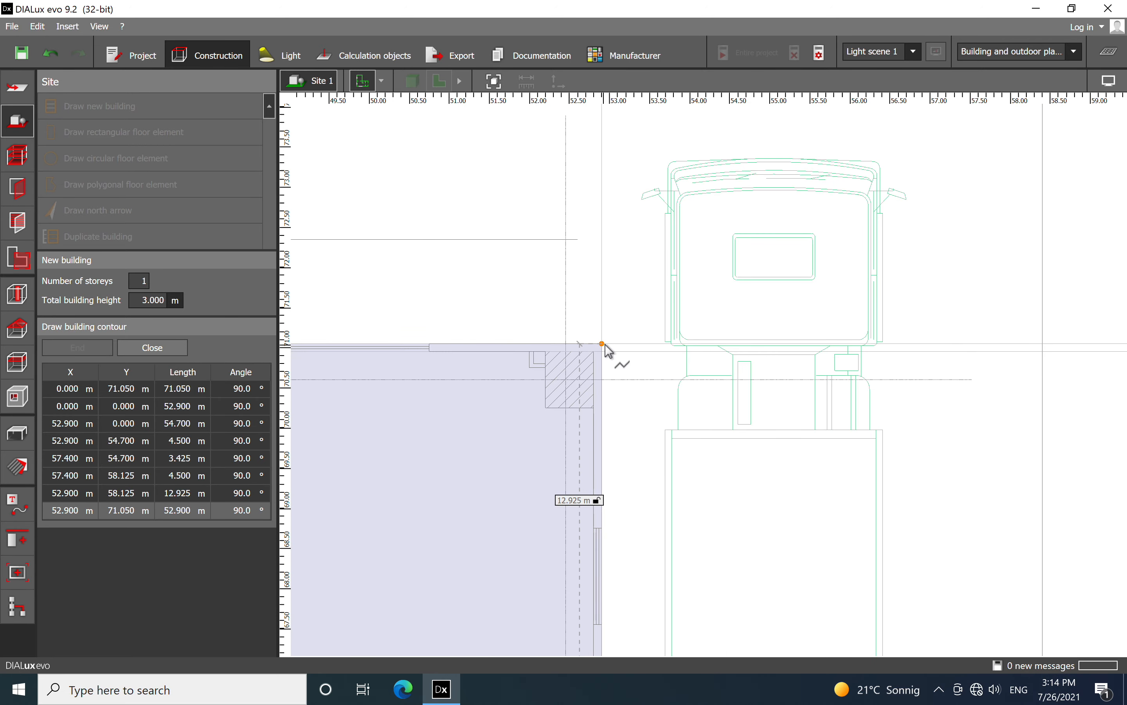
left_click(606, 346)
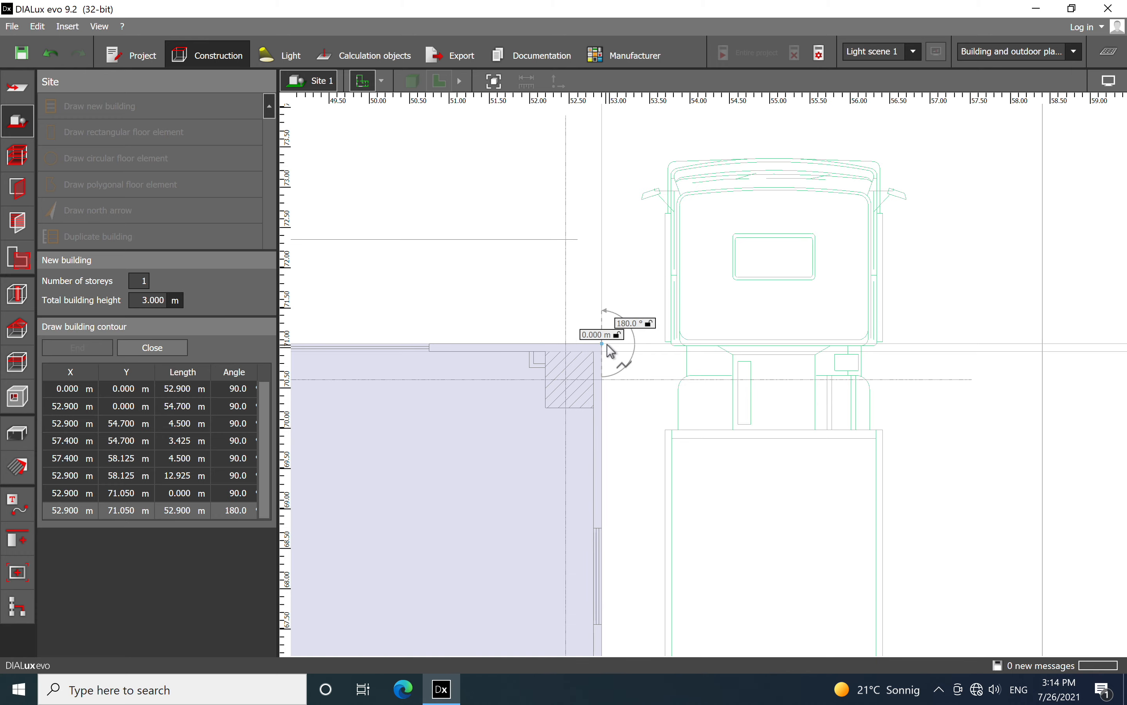
Set the total building height to 10 m, close the building contour and deselect it
scroll(610, 350, "down", 10)
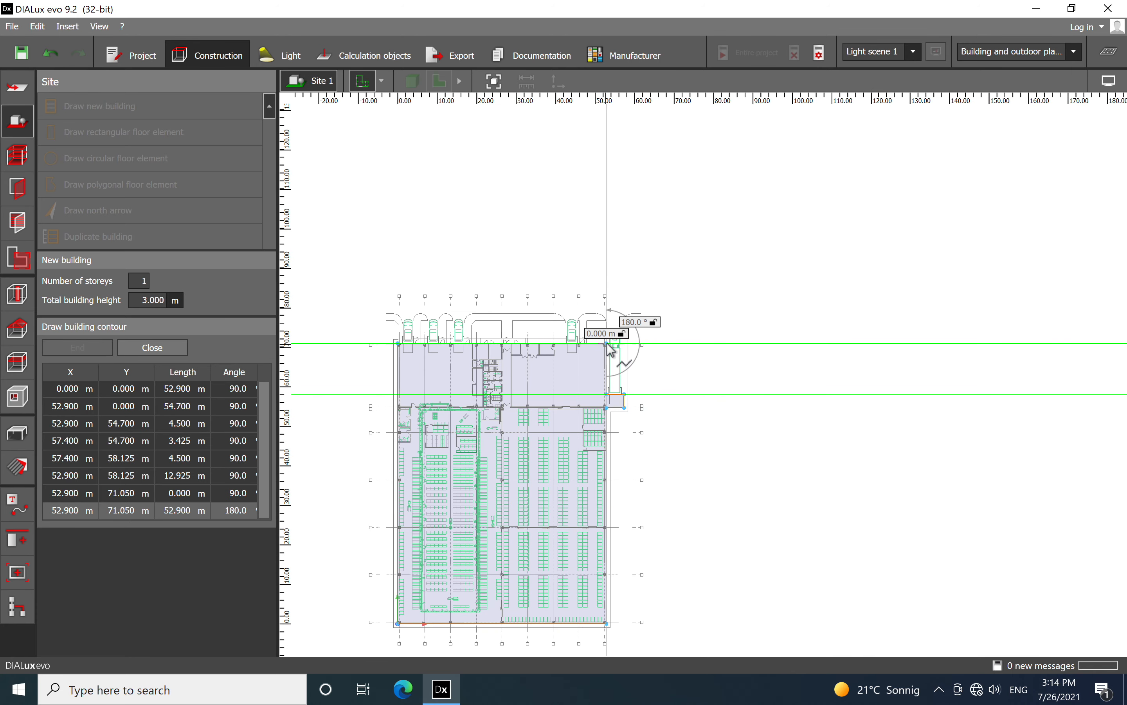
left_click(399, 316)
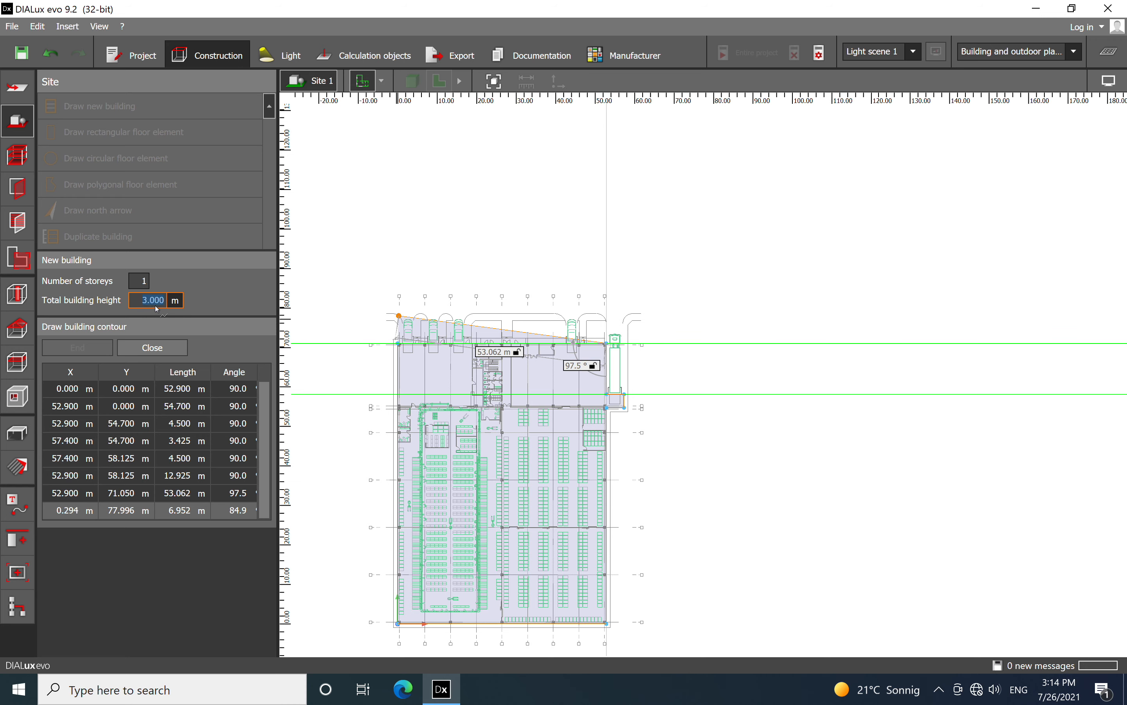
type("10")
left_click(152, 349)
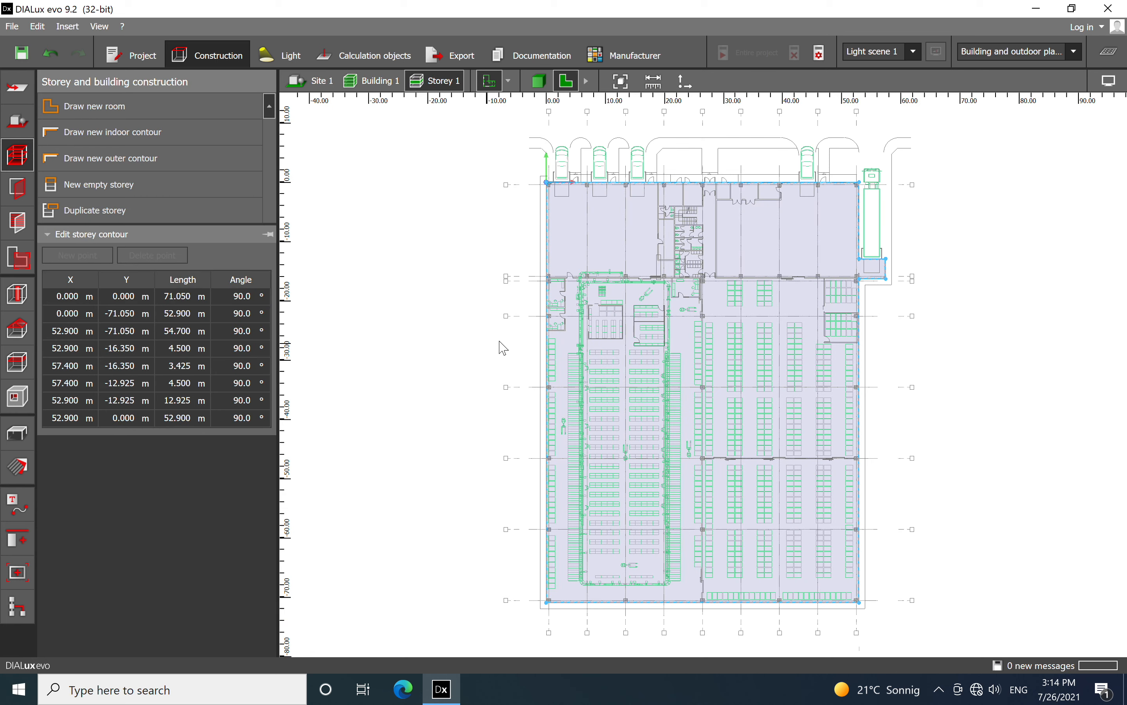
middle_click_drag(1034, 327, 980, 265)
left_click(971, 306)
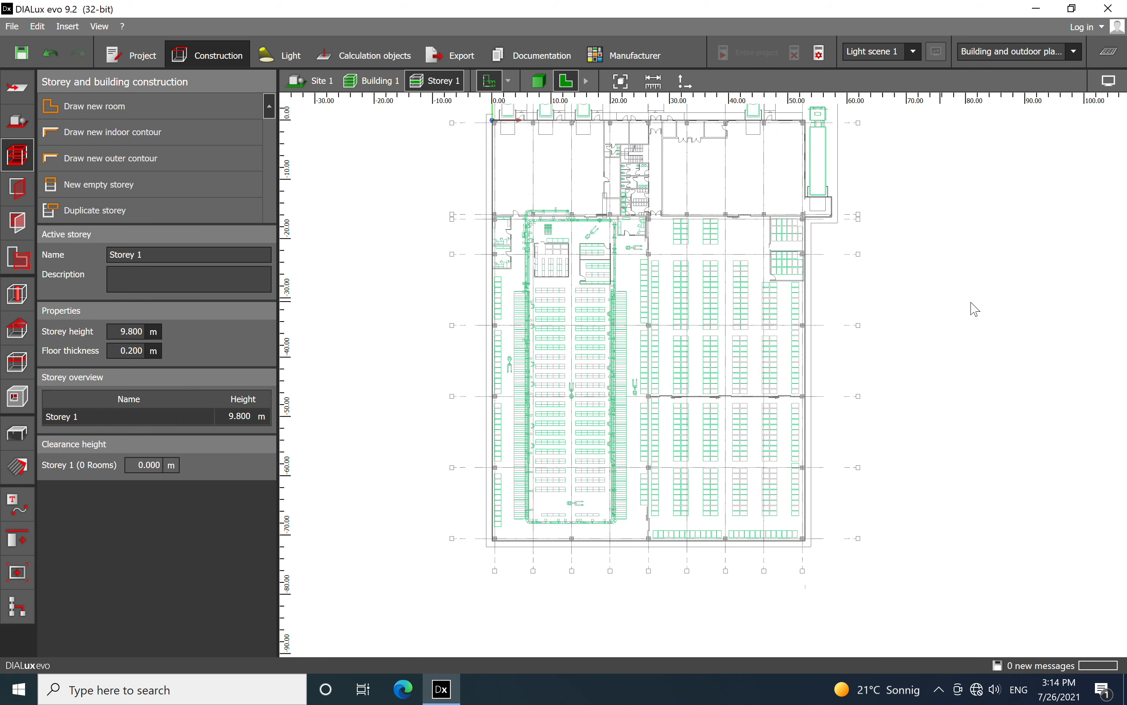
Inspect the new building in 3D from several sides, then return to the floor plan view
left_click(539, 81)
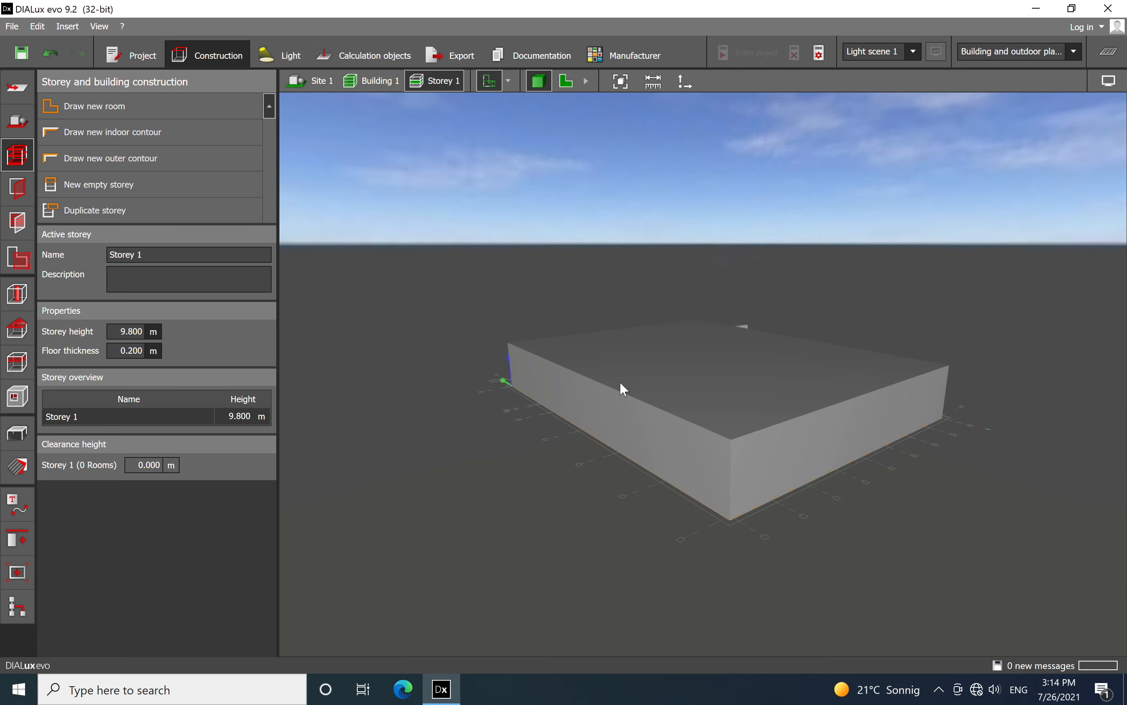
right_click_drag(901, 557, 611, 570)
right_click_drag(915, 510, 795, 545)
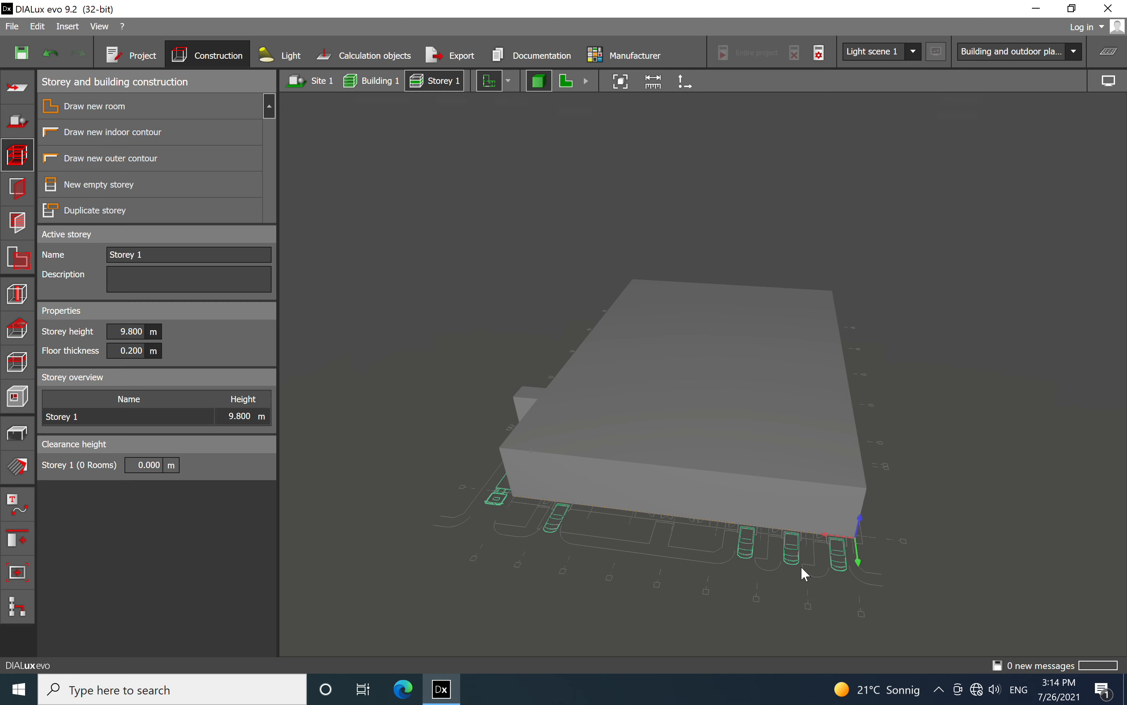
left_click(566, 83)
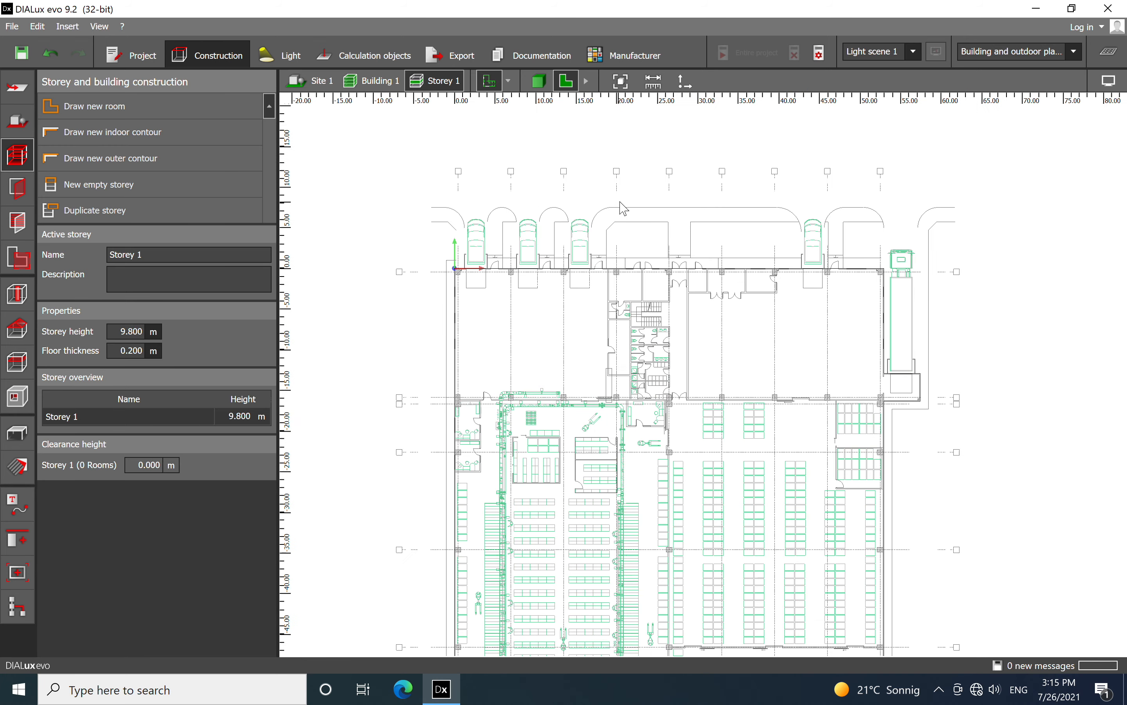
scroll(623, 209, "up", 2)
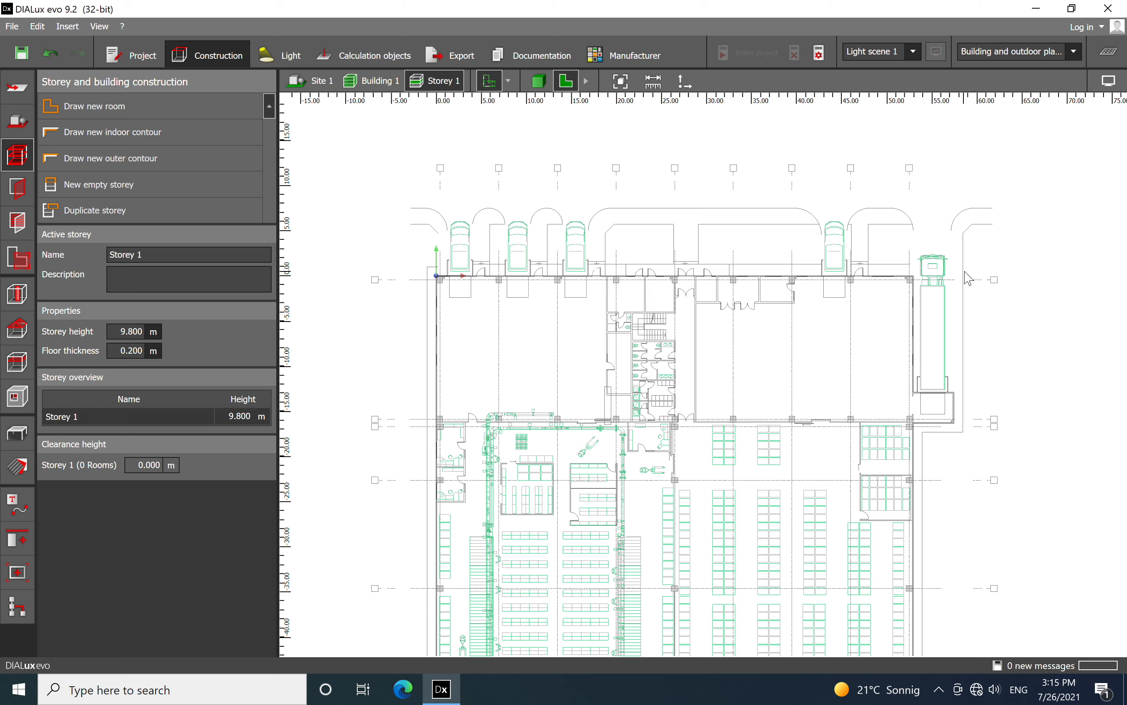
scroll(557, 235, "up", 2)
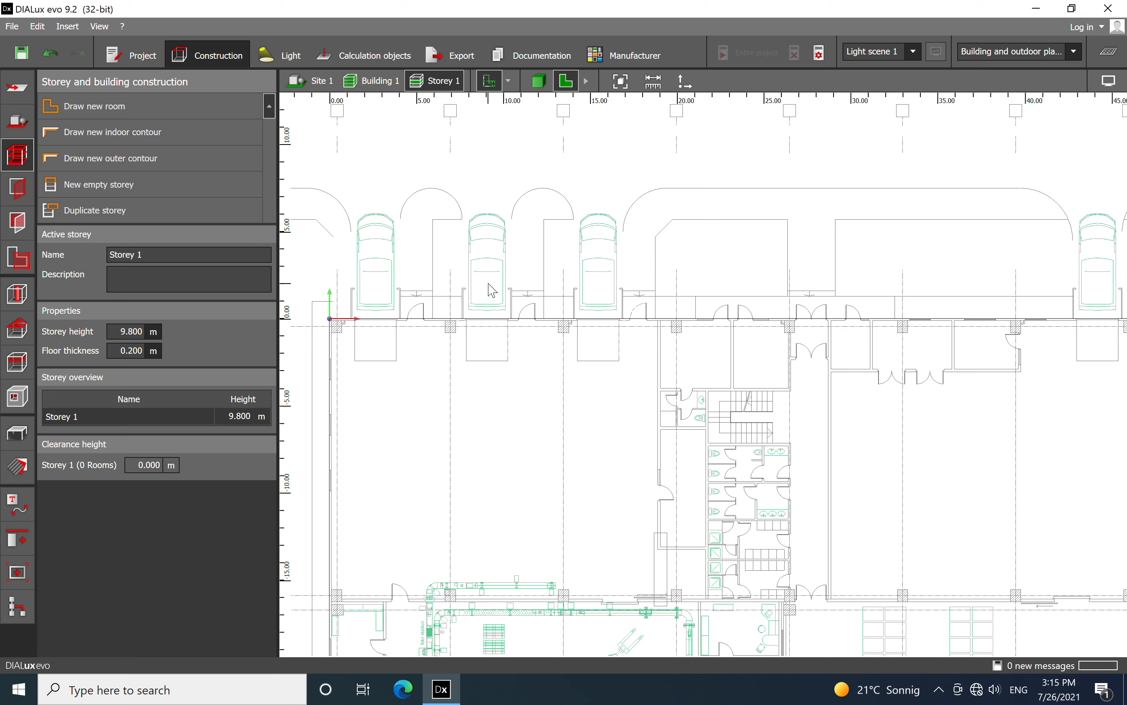
scroll(500, 230, "down", 1)
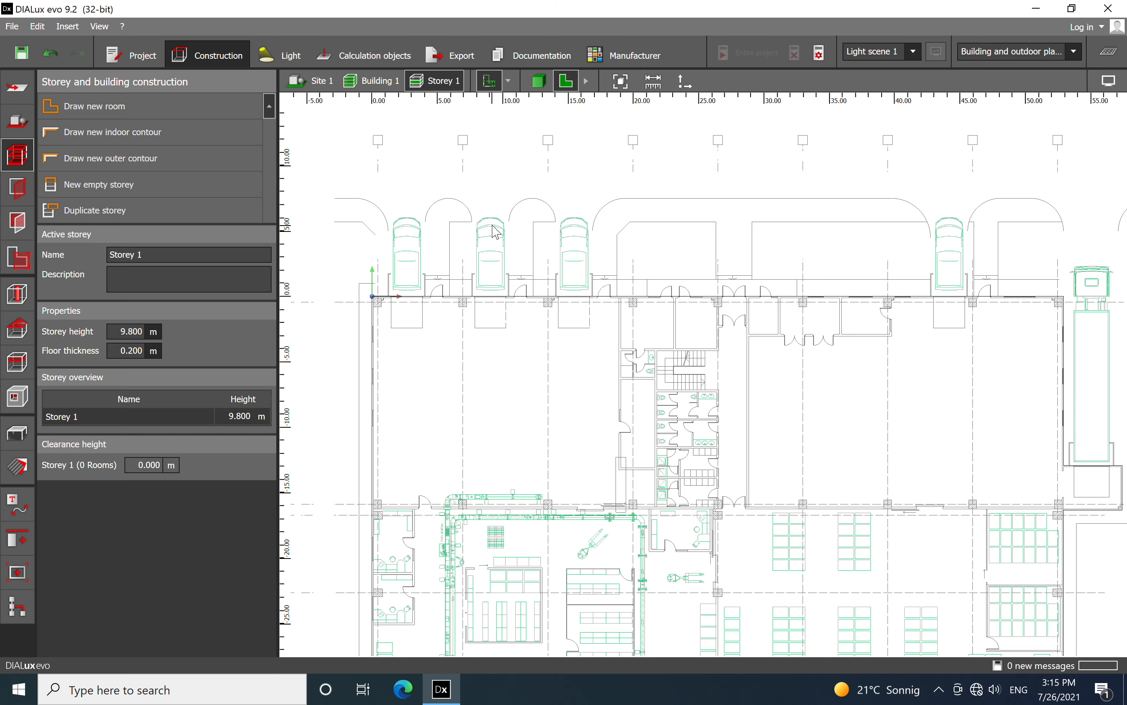
middle_click_drag(633, 374, 645, 255)
scroll(615, 242, "down", 1)
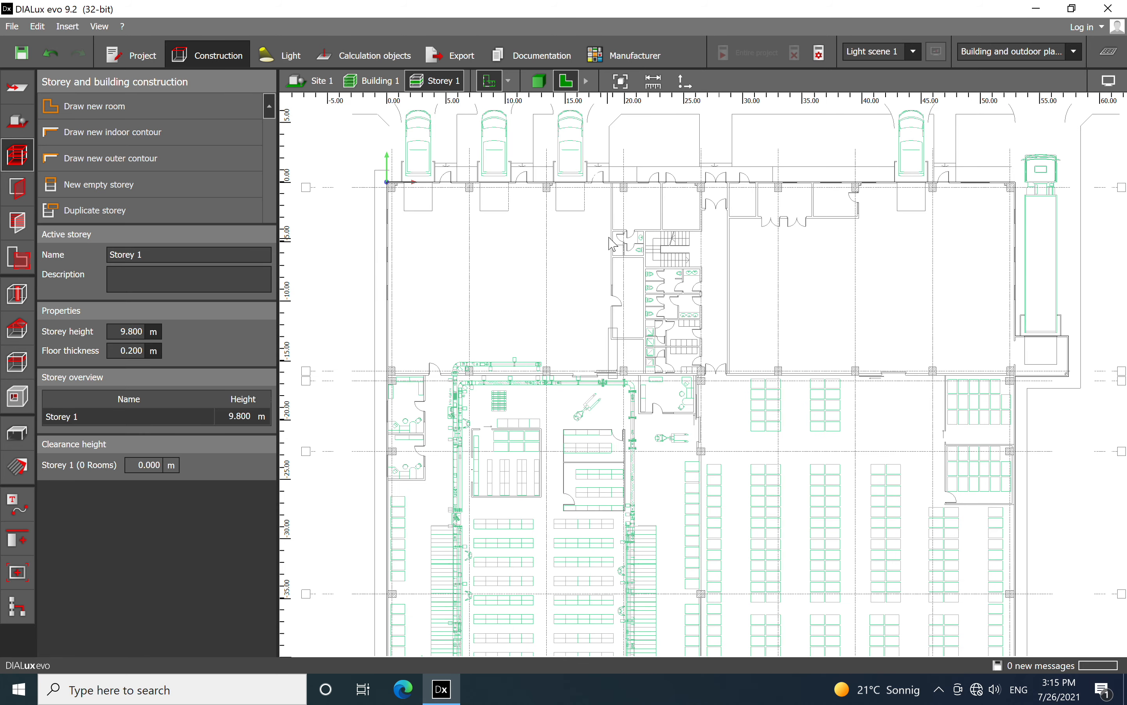
scroll(611, 228, "down", 1)
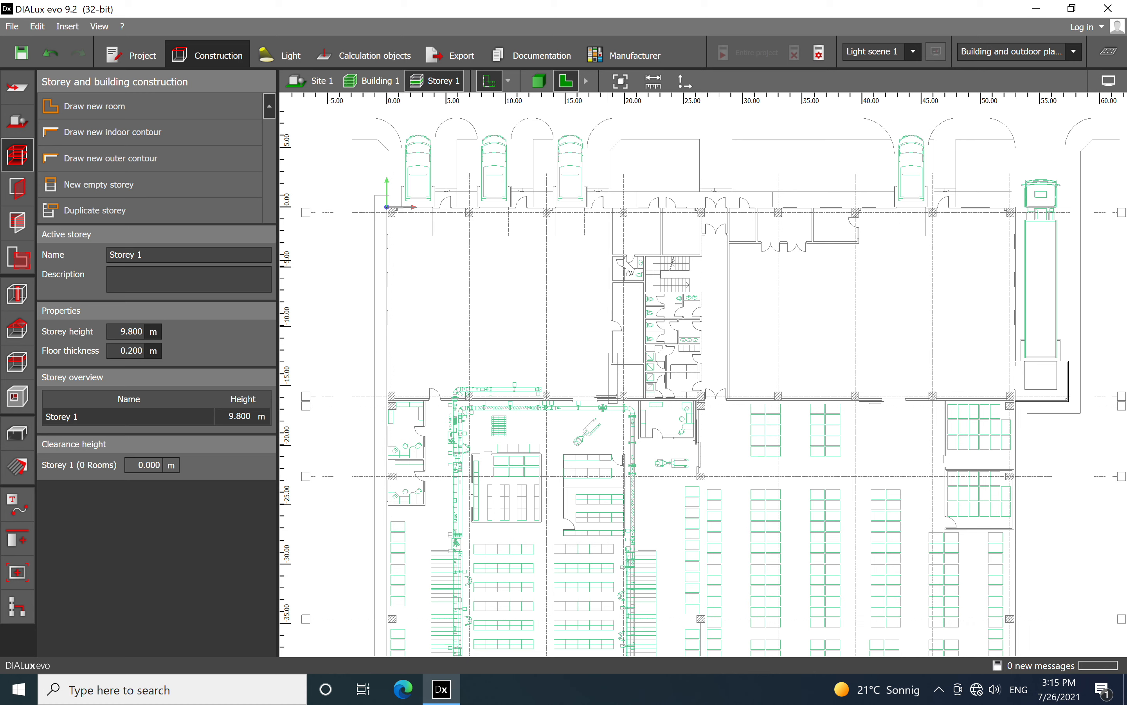
Start a new indoor contour where the small offices' right wall meets the dividing wall, at X 3.250 m, Y -16.250 m
left_click(157, 139)
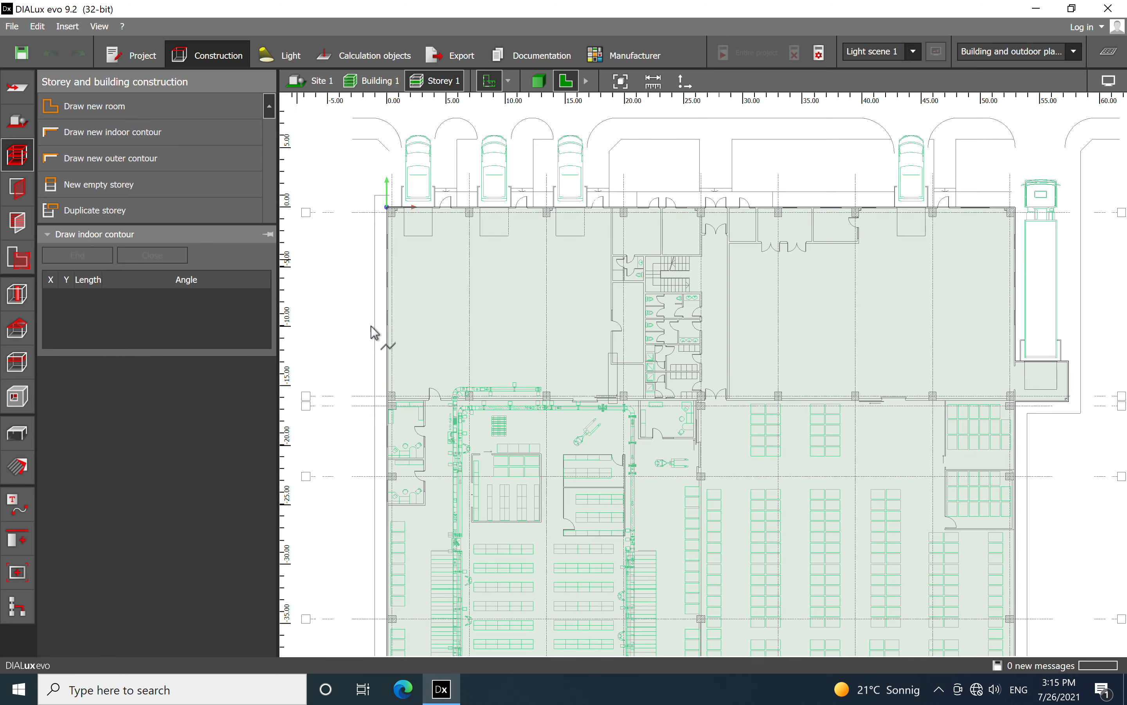
right_click_drag(535, 442, 426, 262)
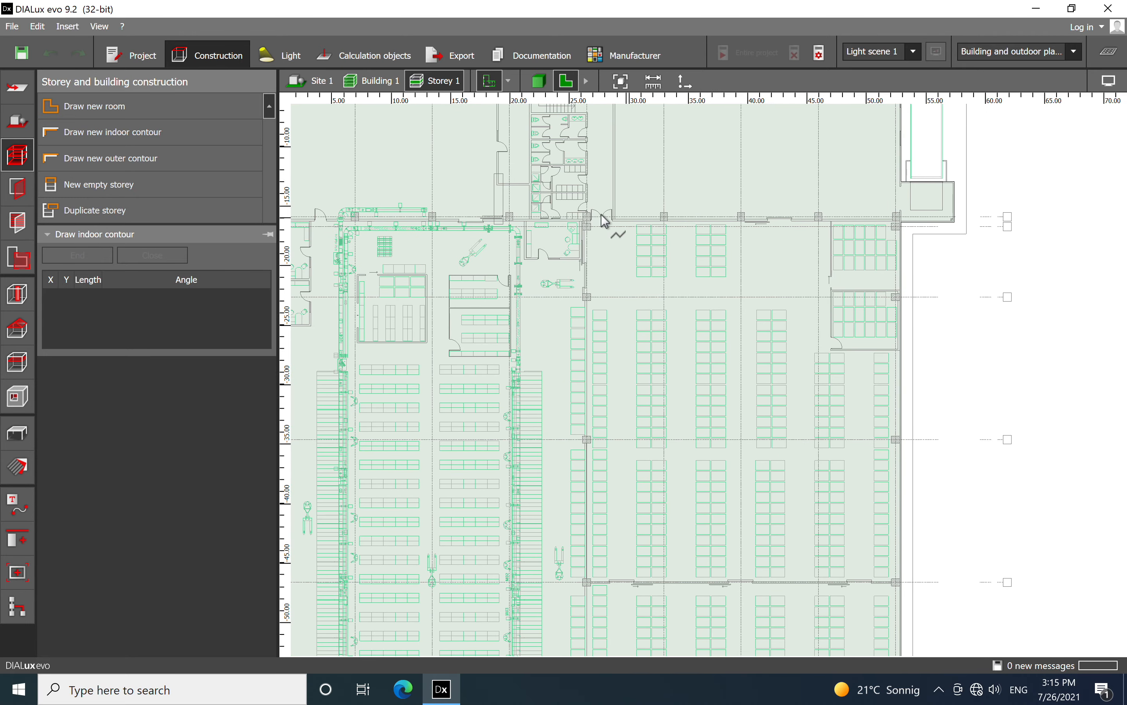
right_click_drag(363, 230, 529, 244)
scroll(522, 238, "up", 3)
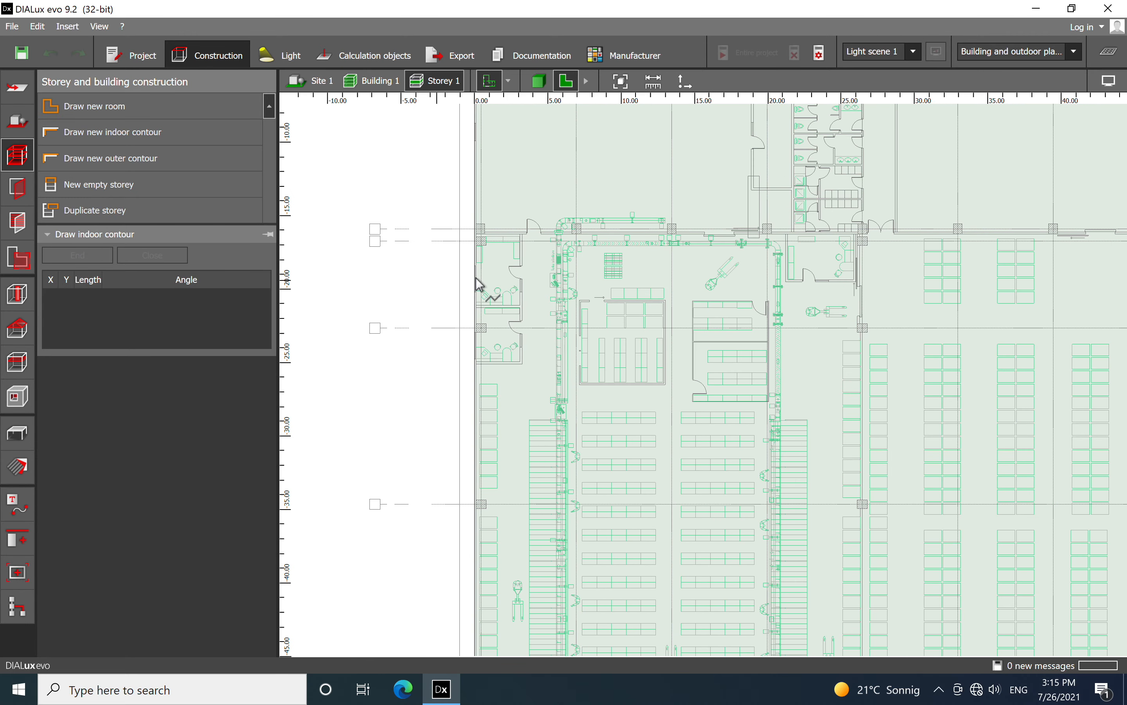
scroll(568, 213, "up", 3)
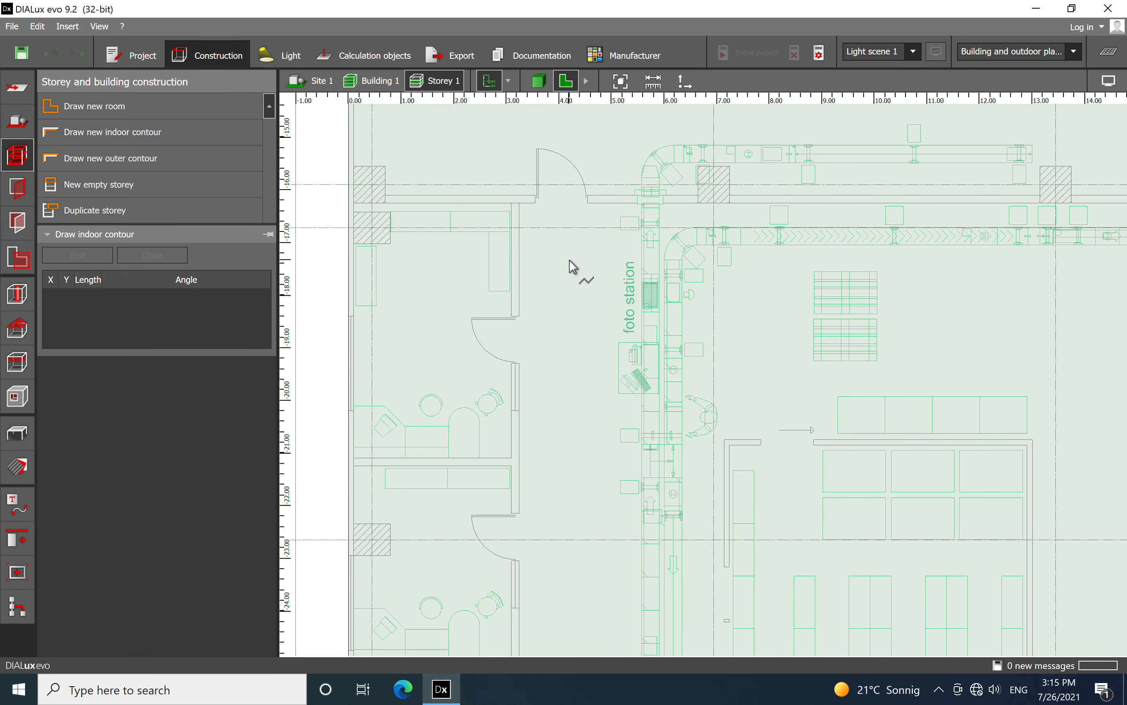
right_click_drag(496, 422, 536, 293)
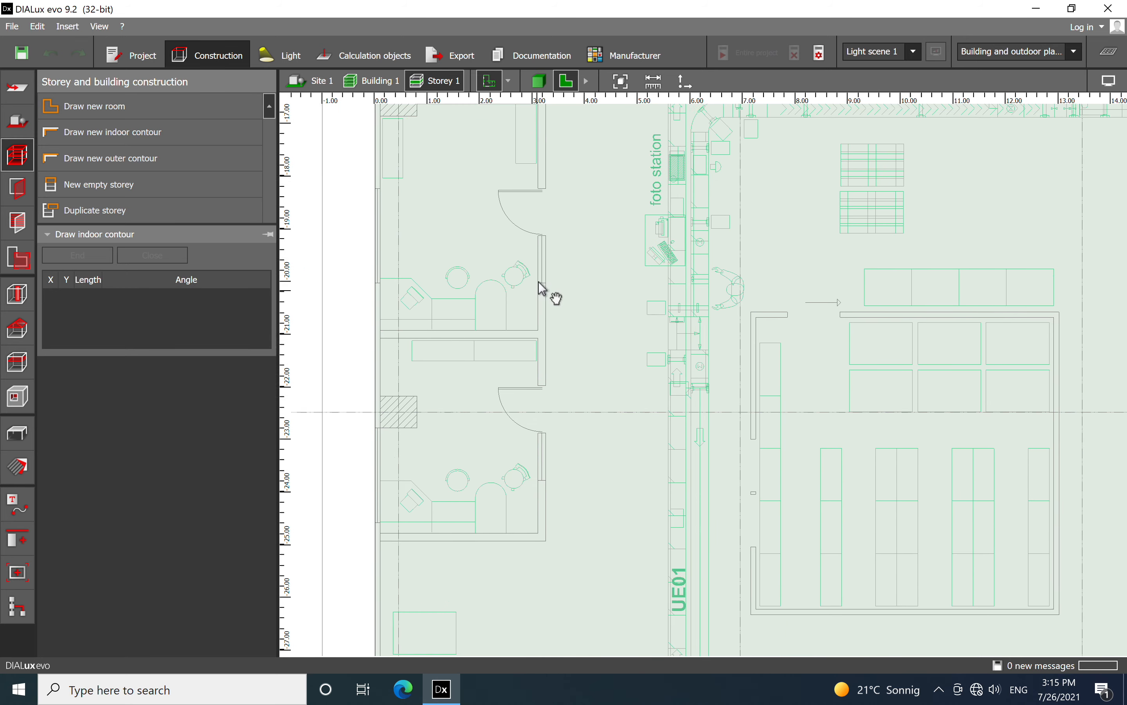
scroll(577, 390, "down", 1)
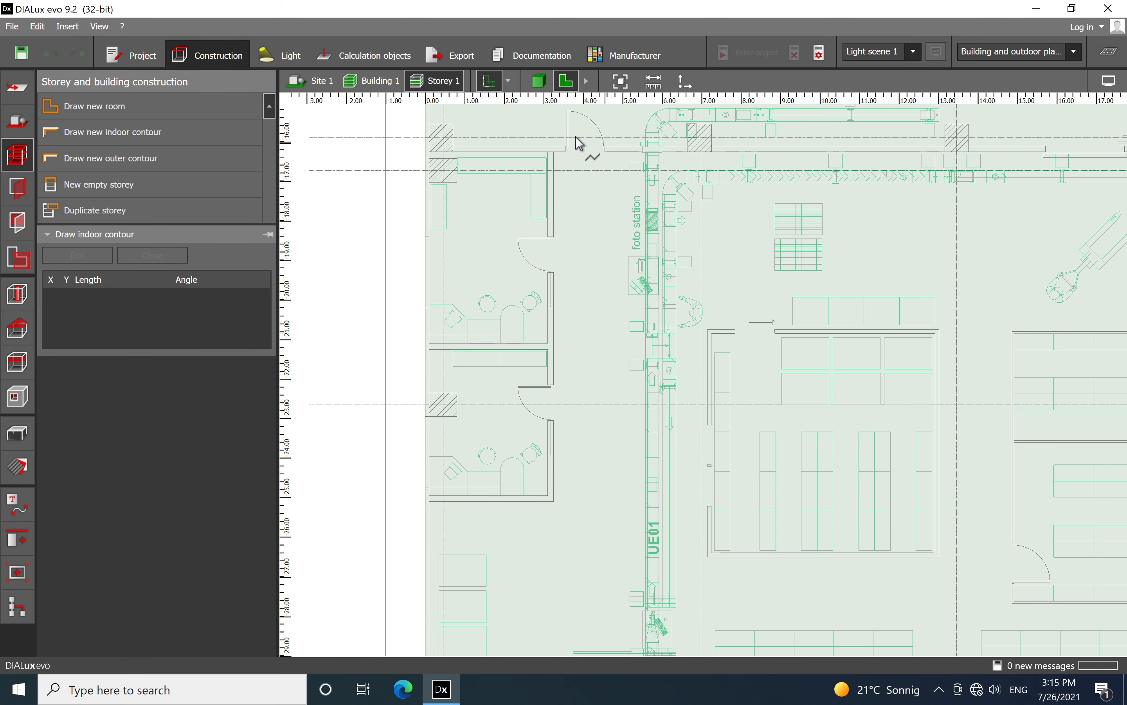
scroll(577, 142, "up", 1)
scroll(556, 175, "up", 1)
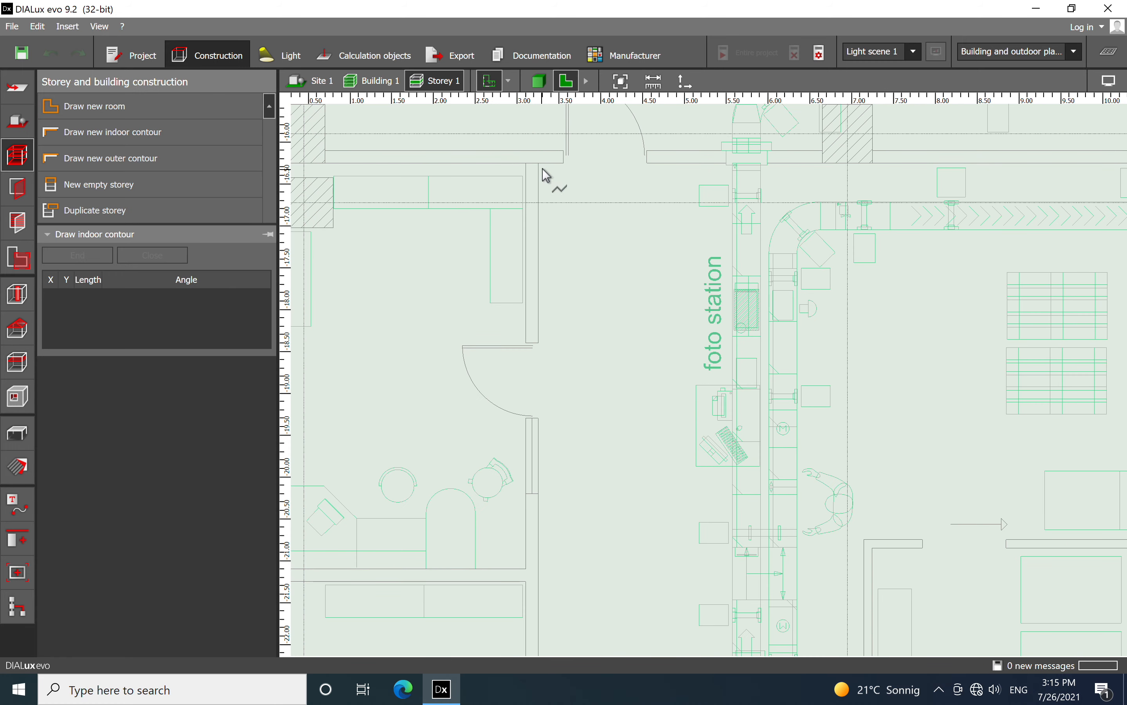
left_click(544, 174)
Trace the indoor contour around the small offices, 8.850 m down their right wall and 3.150 m across to the outer wall
scroll(578, 233, "down", 2)
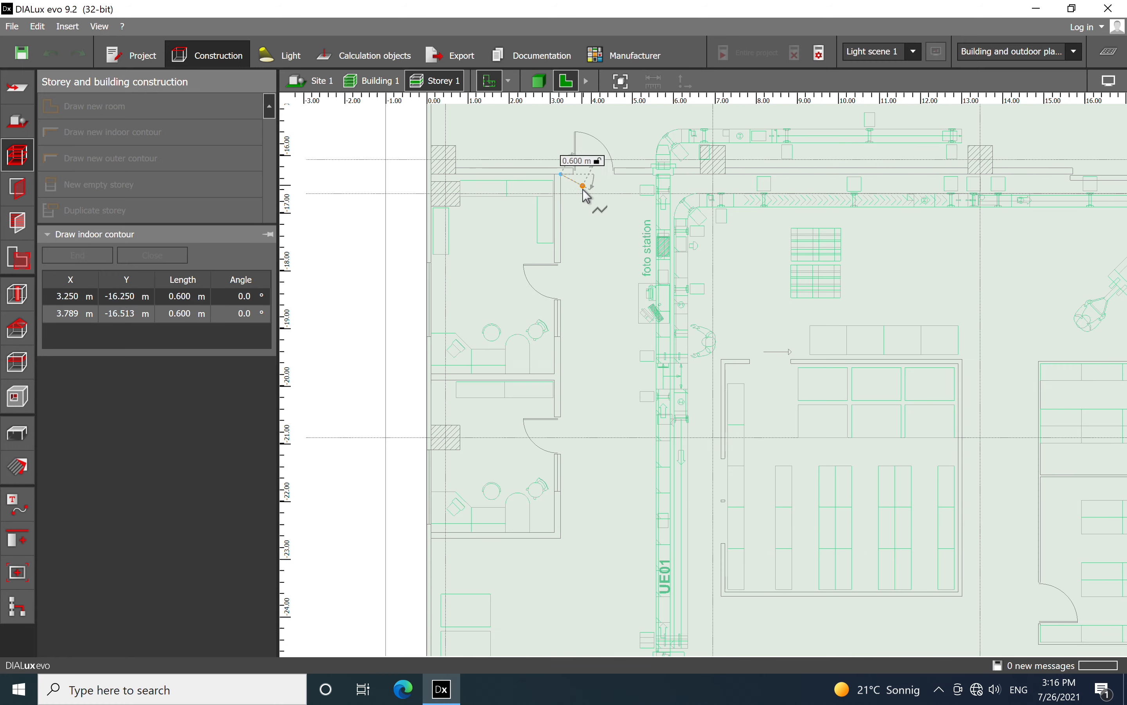
scroll(586, 457, "up", 2)
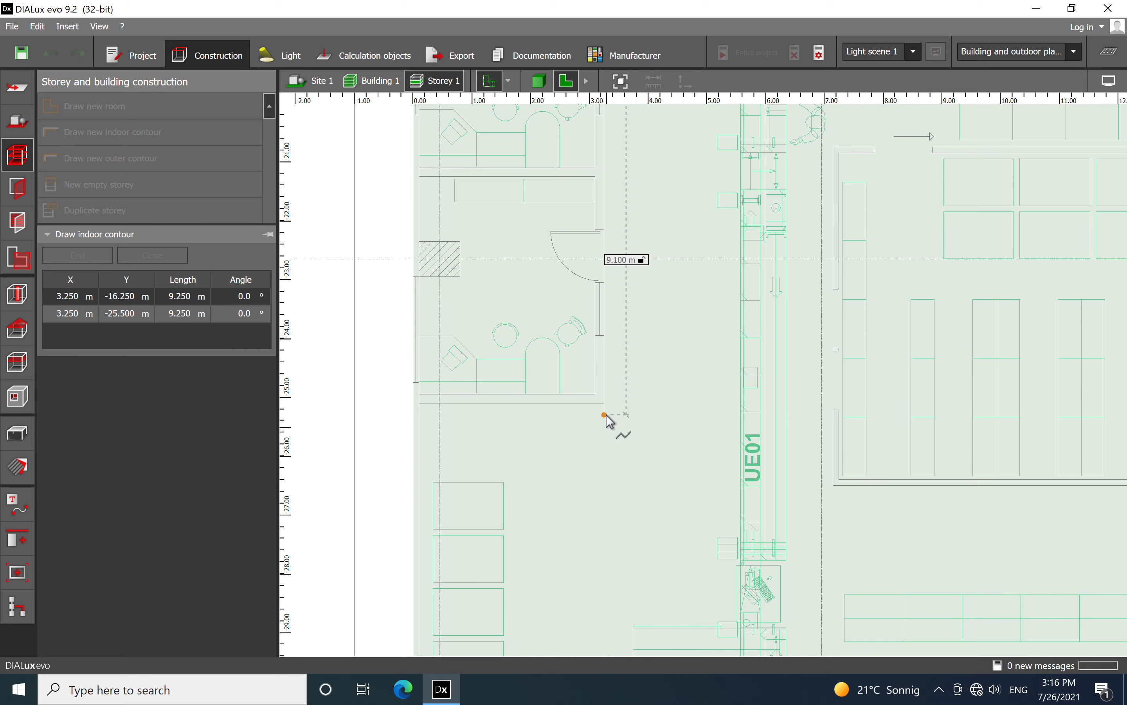
left_click(595, 418)
scroll(429, 431, "up", 2)
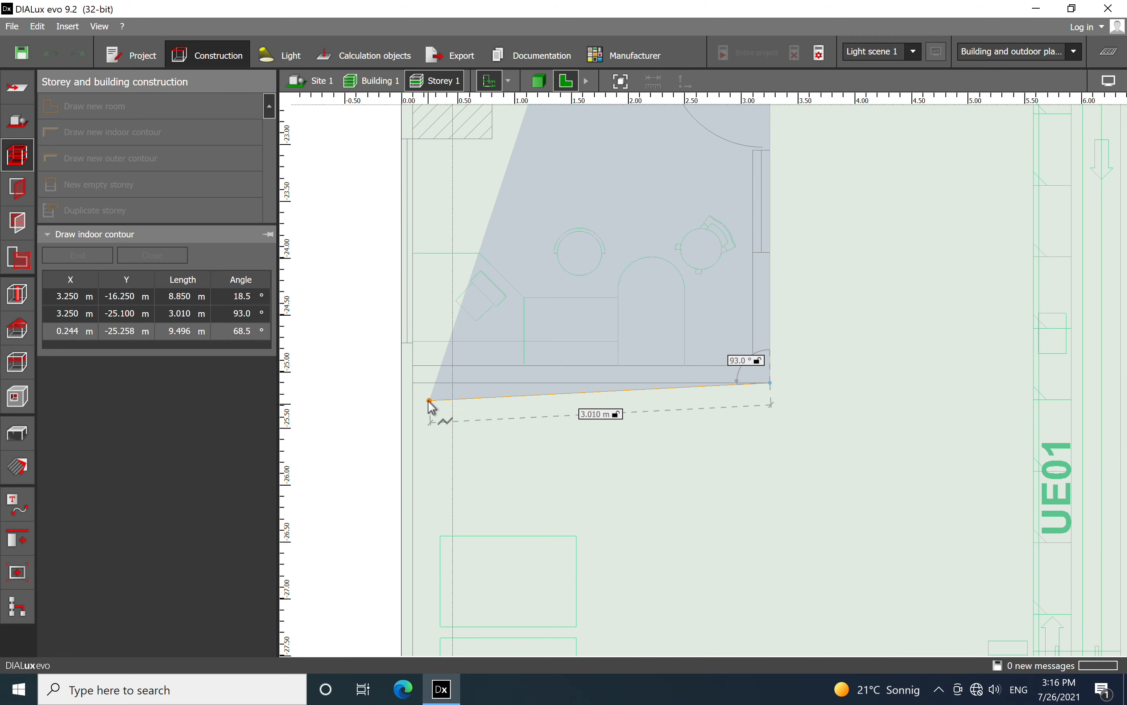
left_click(409, 391)
Continue the indoor contour 9.250 m down the left outer wall and around the first column, which projects 0.700 m
scroll(600, 360, "down", 5)
scroll(601, 361, "down", 2)
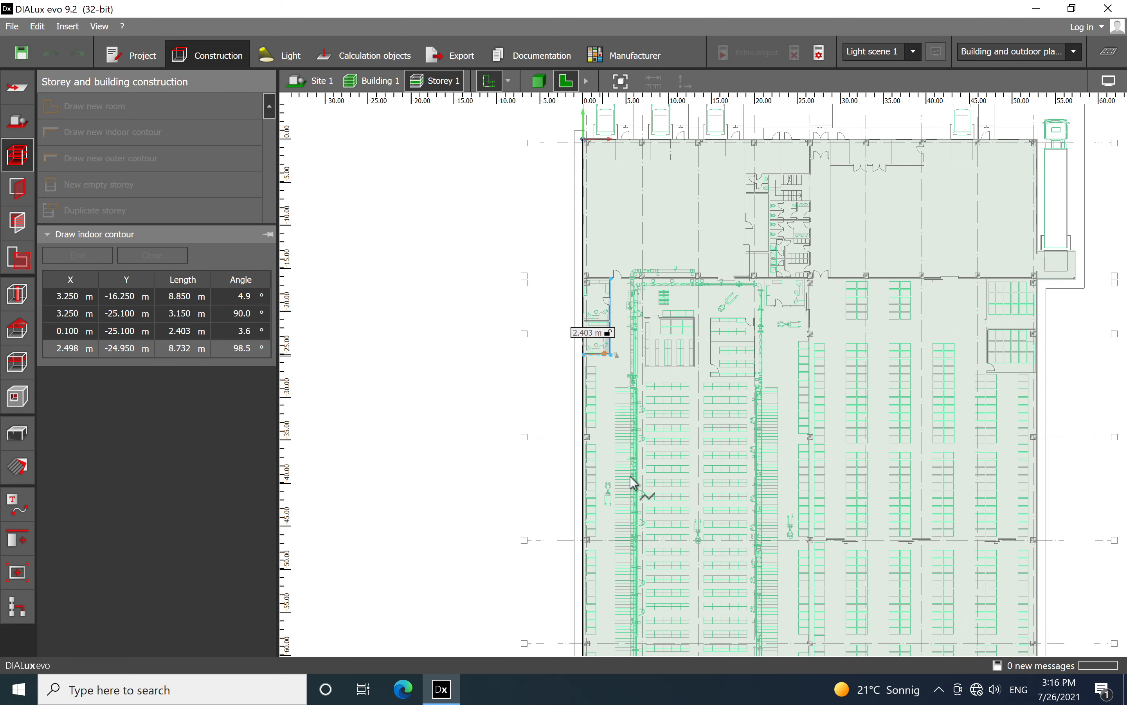
scroll(589, 449, "up", 6)
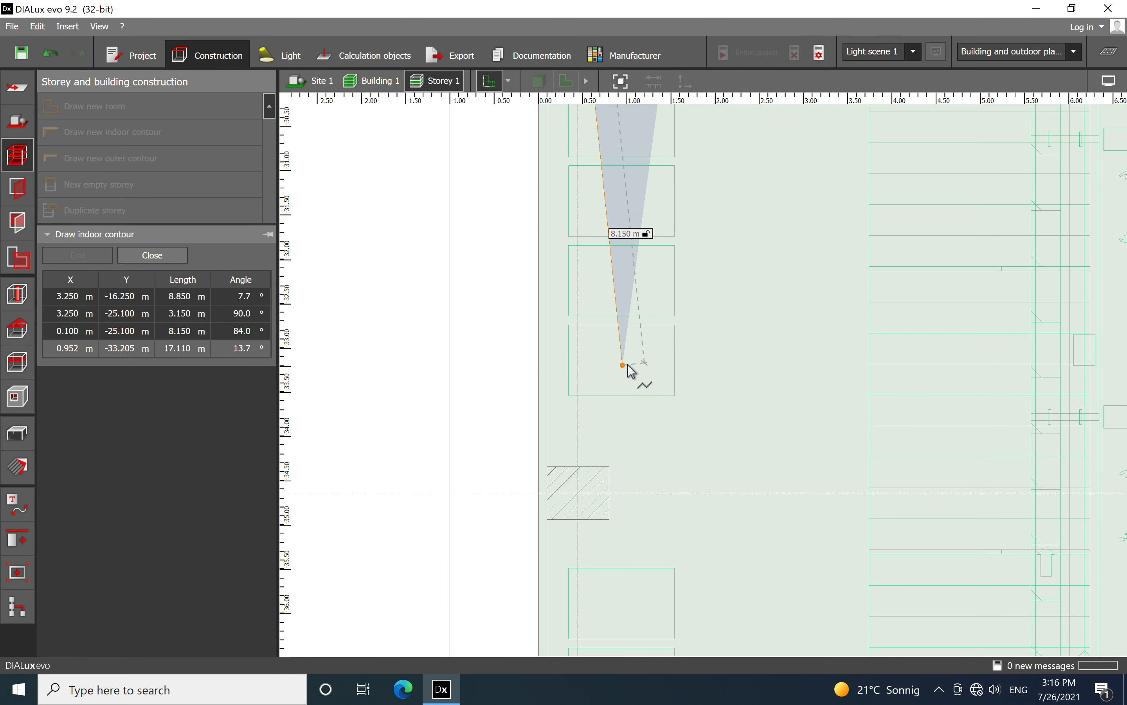
left_click(546, 465)
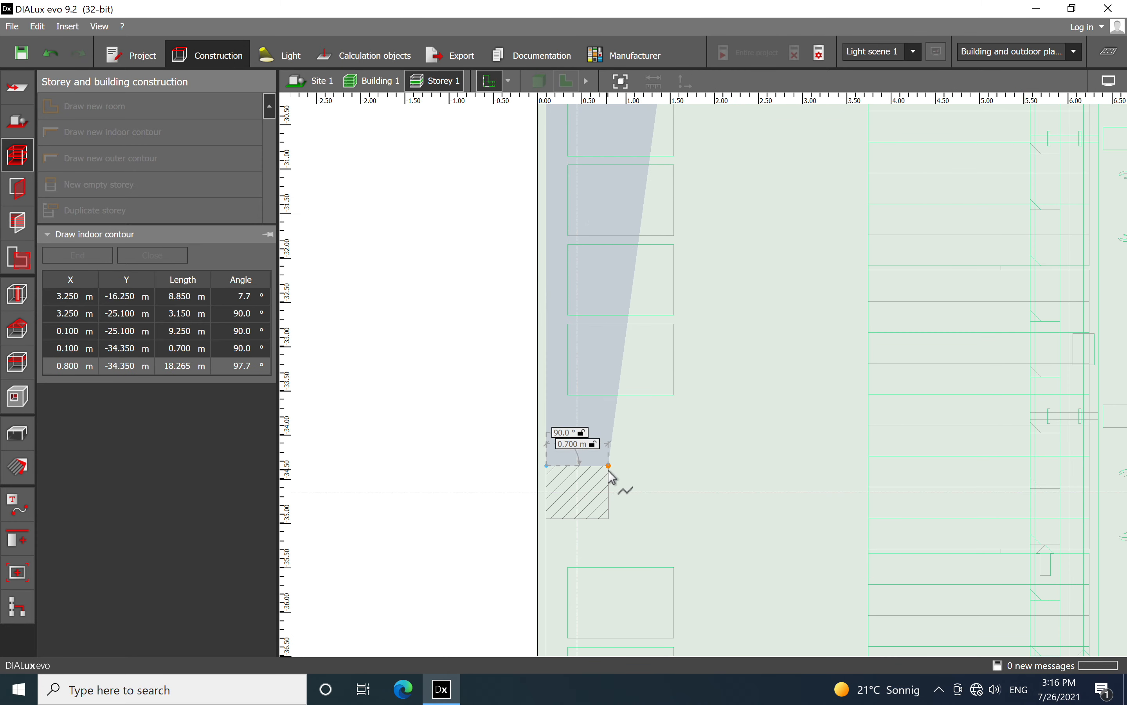
left_click(608, 470)
left_click(569, 522)
left_click(547, 518)
Trace the contour around the left wall's next column at Y -46.350 m, 0.700 m by 0.600 m
left_click(531, 419)
left_click(653, 419)
left_click(652, 524)
left_click(531, 524)
Continue the contour 11.400 m down the left wall and around the column at Y -58.350 m, 0.700 m by 0.600 m
left_click(473, 321)
left_click(791, 321)
left_click(791, 594)
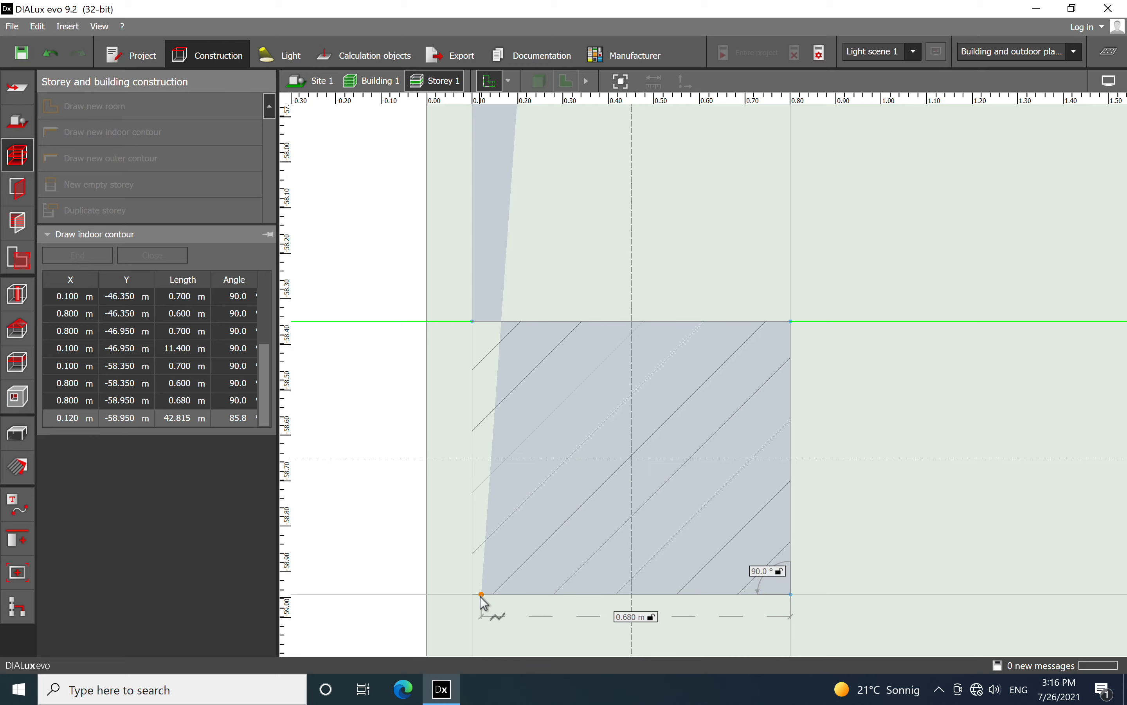
left_click(476, 597)
Extend the contour 11.400 m down to the lower-left corner column and trace its 0.700 m and 0.600 m inner edges
scroll(823, 308, "down", 10)
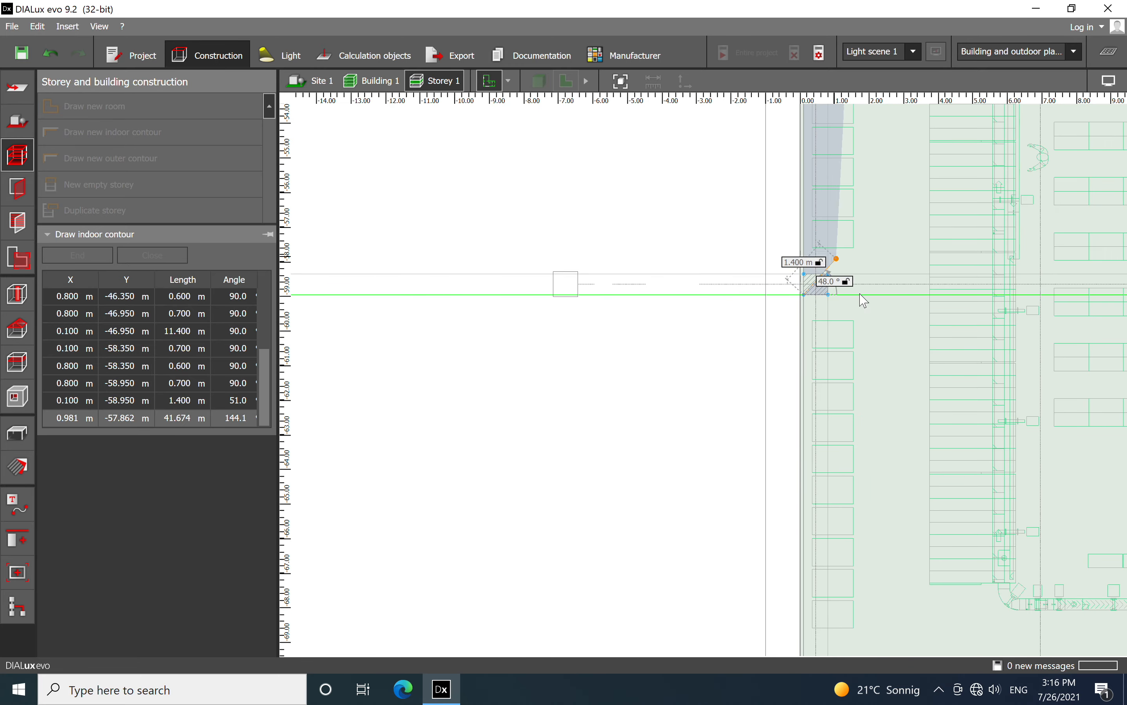
scroll(909, 290, "up", 5)
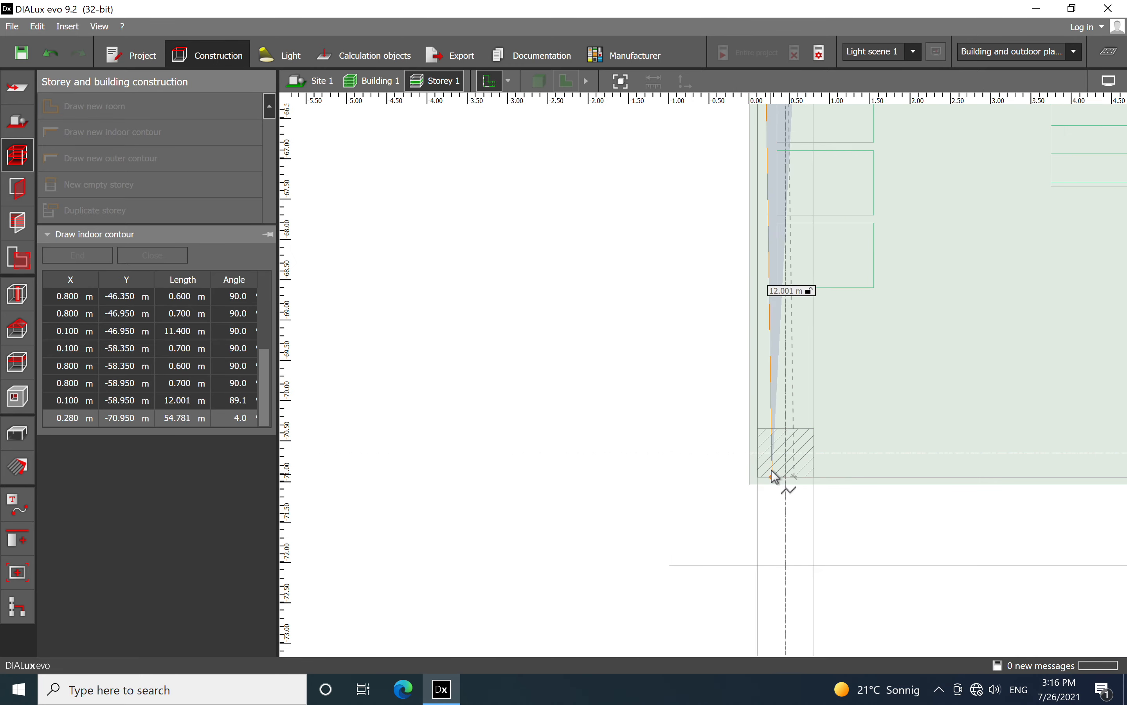
left_click(755, 420)
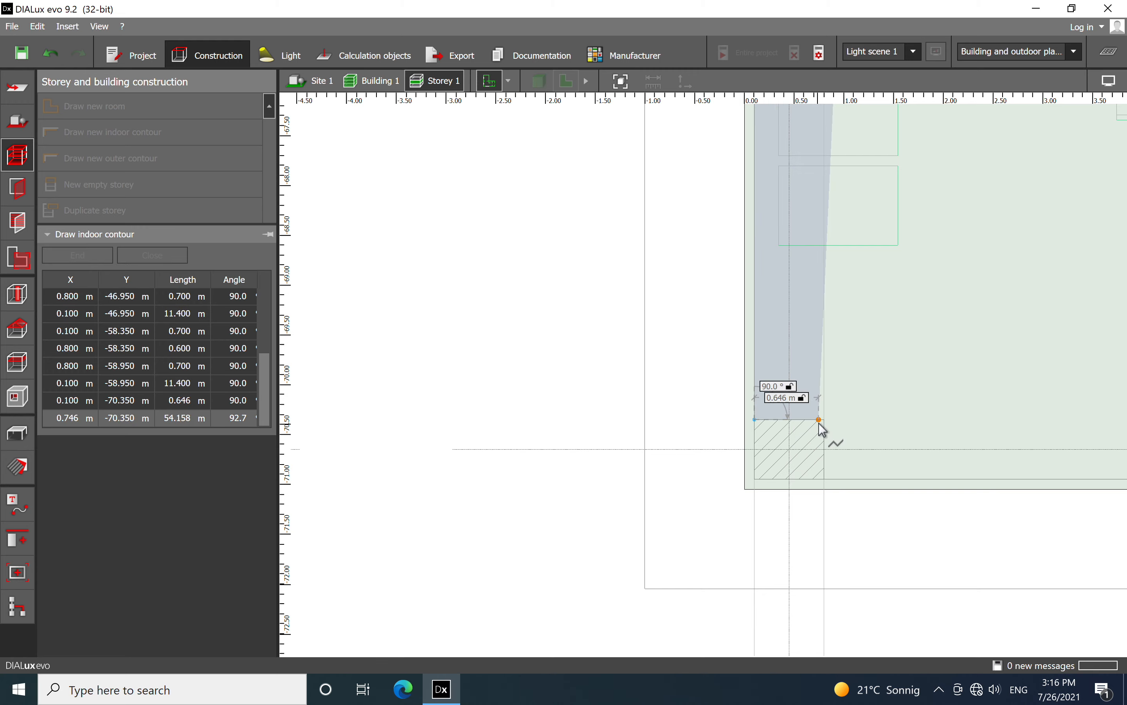
left_click(826, 420)
left_click(826, 481)
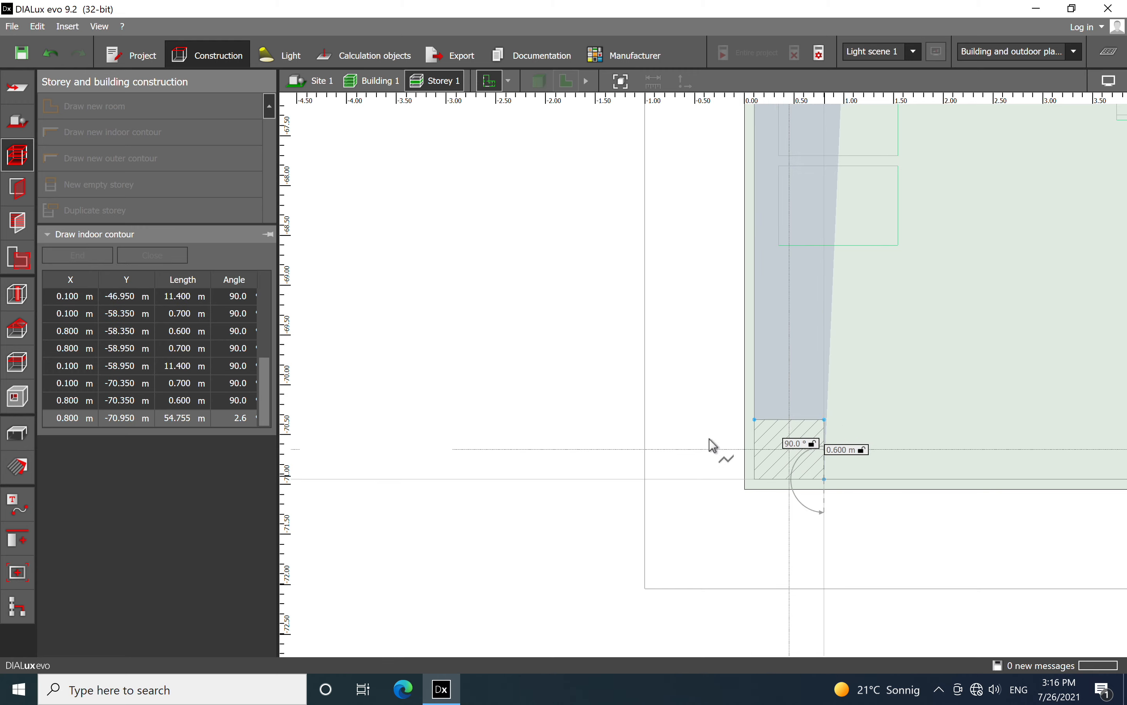
Continue the contour 12.300 m along the lower outer wall and around the next column, 0.700 m by 0.600 m
scroll(718, 450, "down", 5)
scroll(680, 425, "down", 3)
scroll(828, 442, "up", 4)
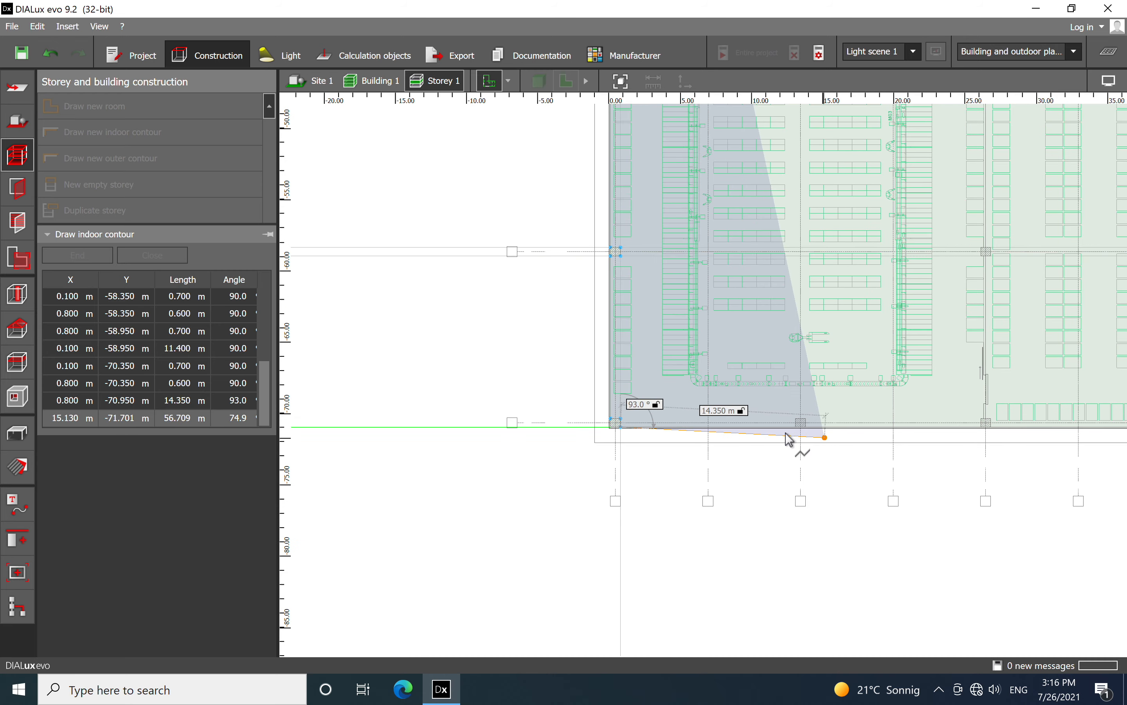
scroll(821, 421, "up", 5)
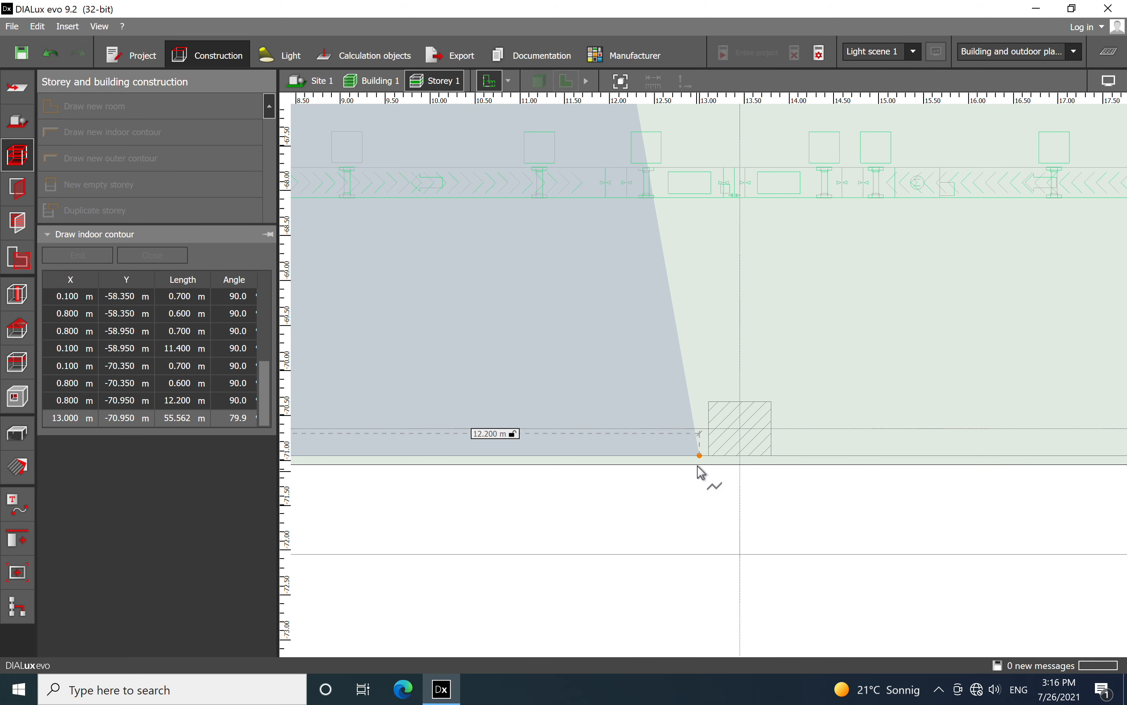
left_click(709, 455)
scroll(712, 429, "up", 3)
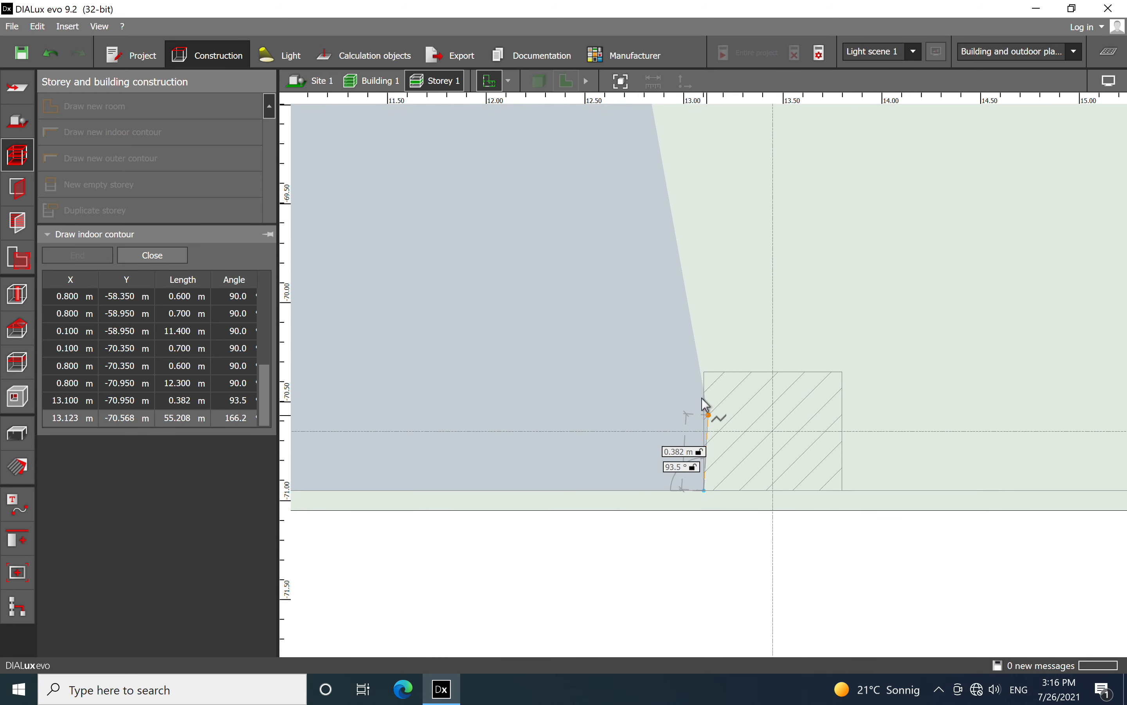
left_click(703, 373)
left_click(843, 372)
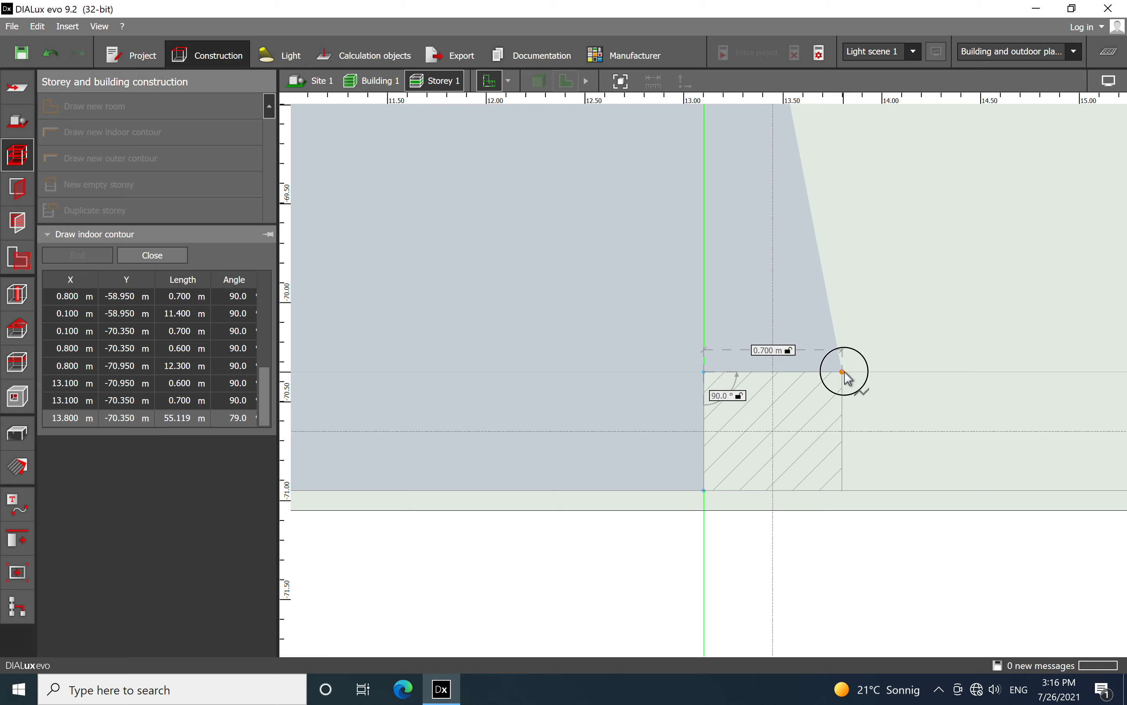
left_click(853, 485)
Extend the contour 12.300 m along the lower wall to the partition's column, tracing it 0.600 m up and 0.200 m across
scroll(695, 447, "down", 5)
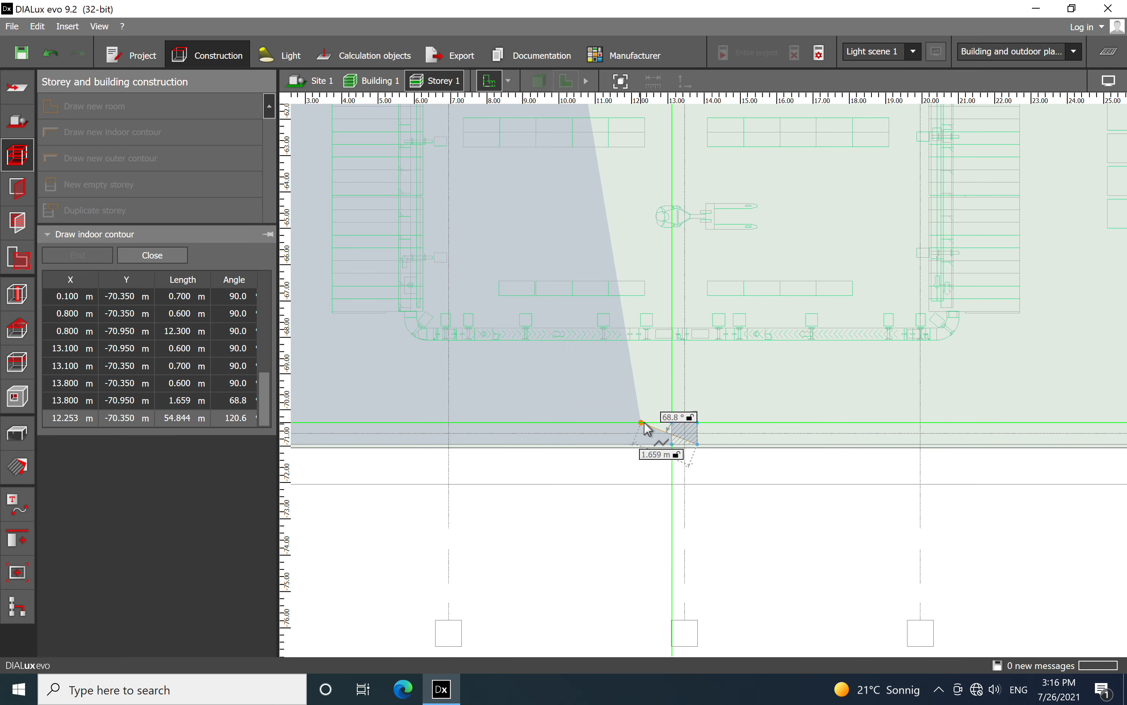
middle_click_drag(858, 436, 629, 449)
middle_click_drag(839, 455, 709, 457)
scroll(748, 455, "up", 2)
scroll(735, 480, "up", 3)
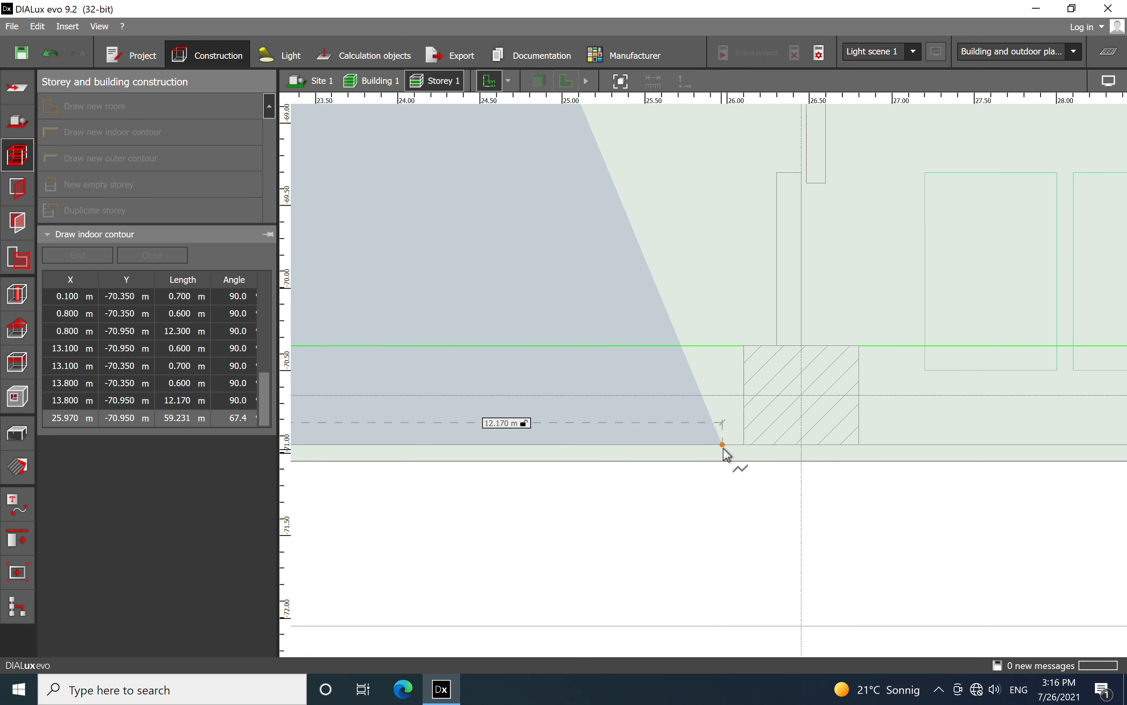
left_click(745, 445)
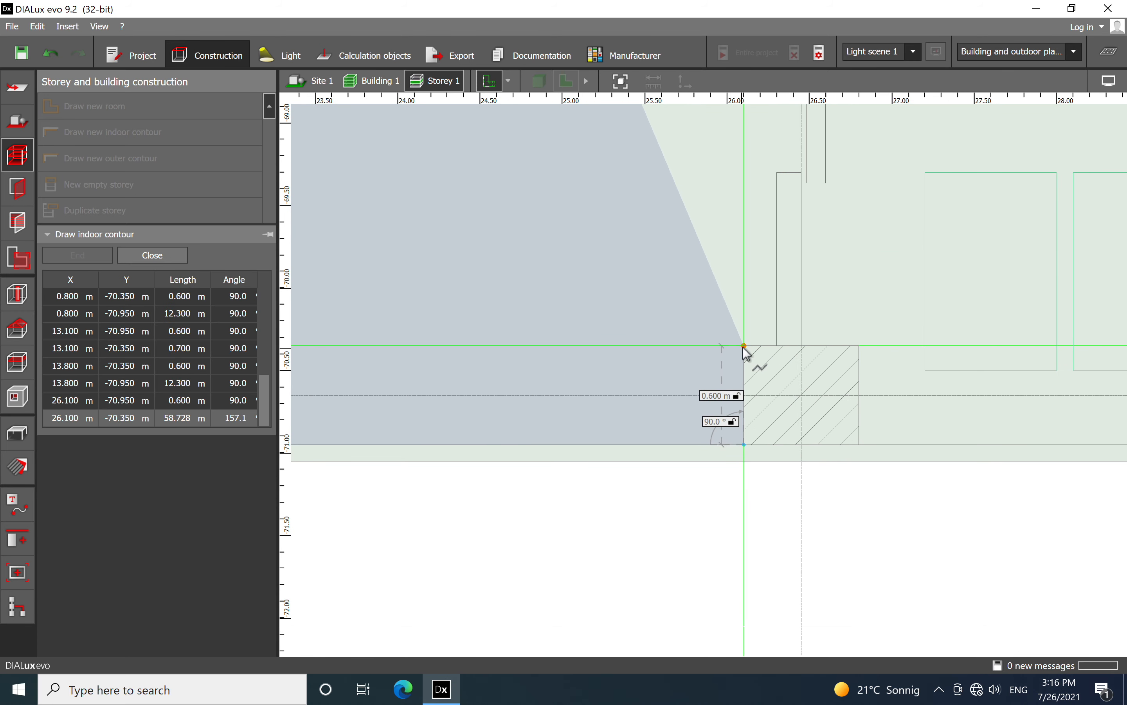
left_click(744, 345)
left_click(777, 345)
Continue the contour 11.400 m up the interior partition and around the column's projection, 0.200 m by 0.600 m
scroll(732, 453, "down", 4)
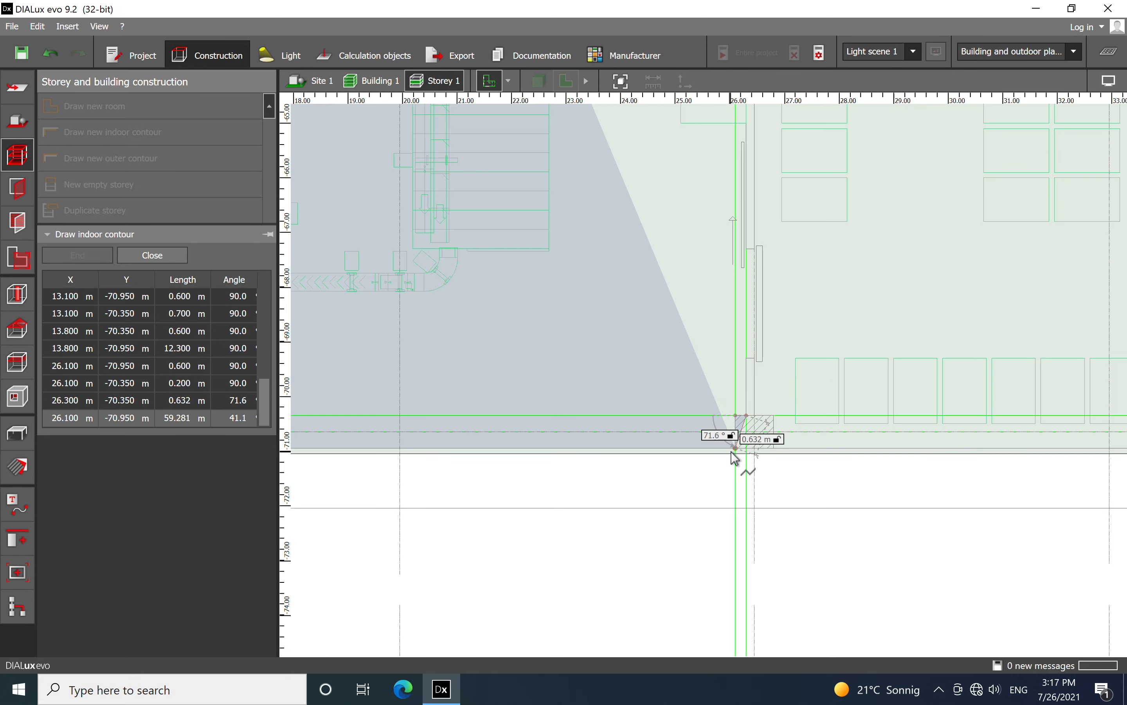
scroll(727, 284, "up", 2)
scroll(723, 281, "up", 3)
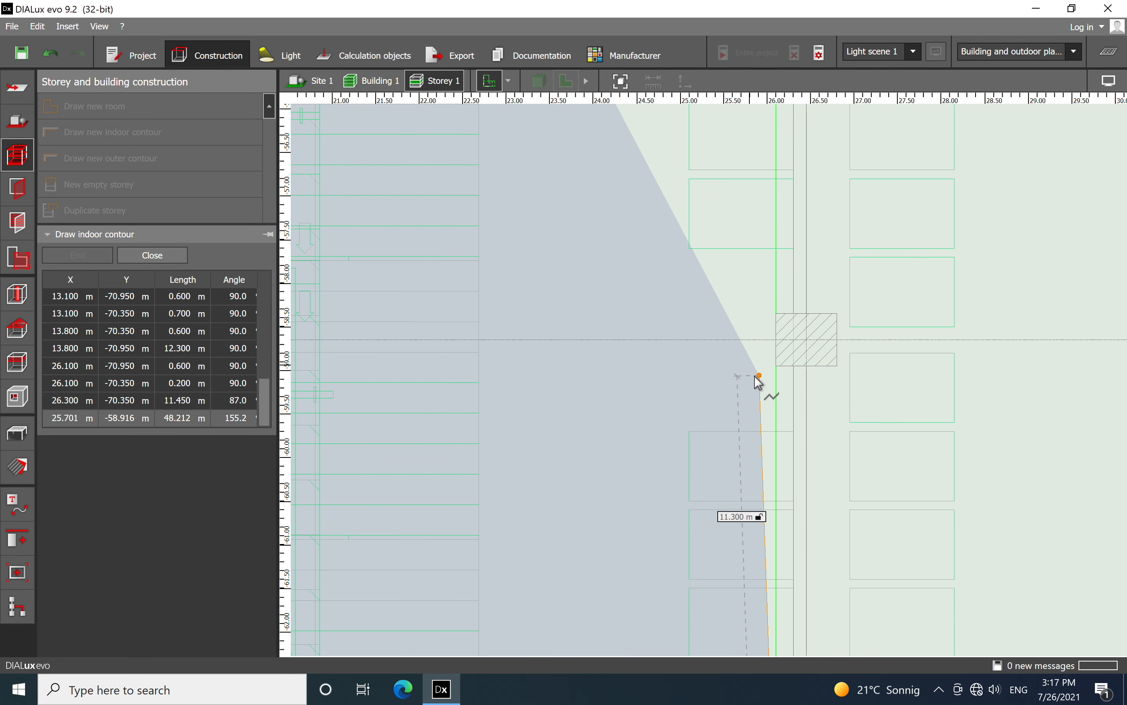
left_click(777, 370)
left_click(774, 369)
left_click(774, 289)
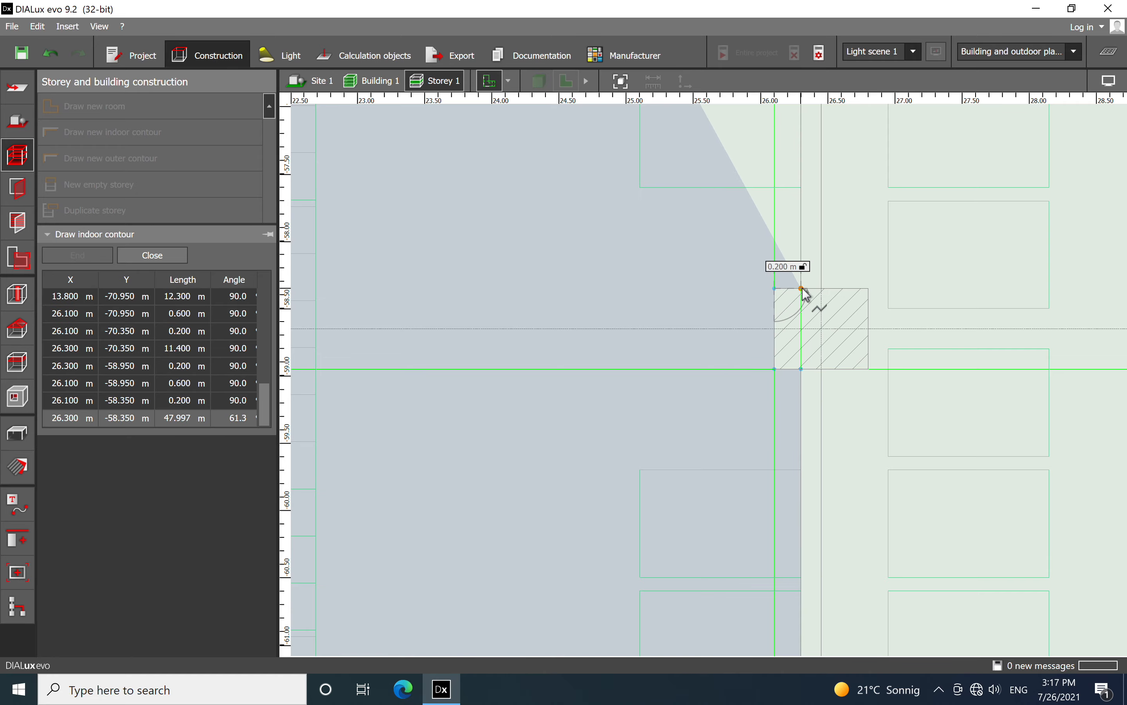
left_click(801, 289)
Extend the contour 11.400 m up the interior partition to the next column and trace its projection, 0.200 m by 0.600 m
scroll(685, 463, "down", 5)
middle_click_drag(652, 224, 686, 433)
scroll(686, 432, "down", 2)
scroll(694, 408, "up", 7)
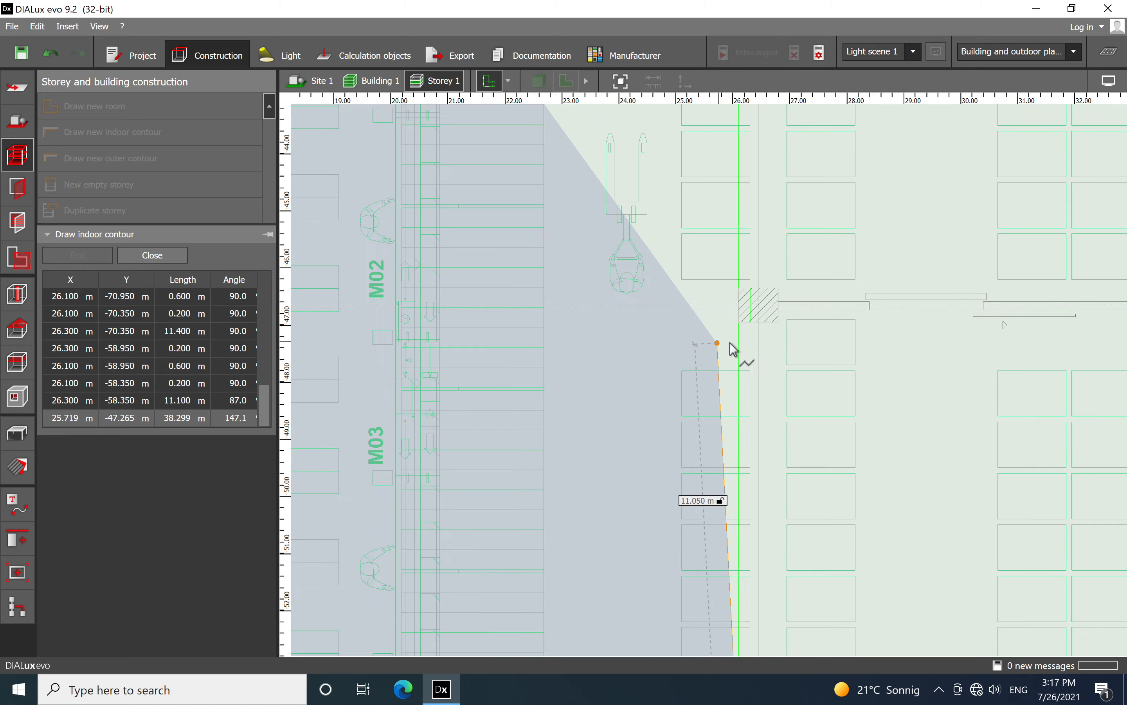
scroll(745, 333, "up", 2)
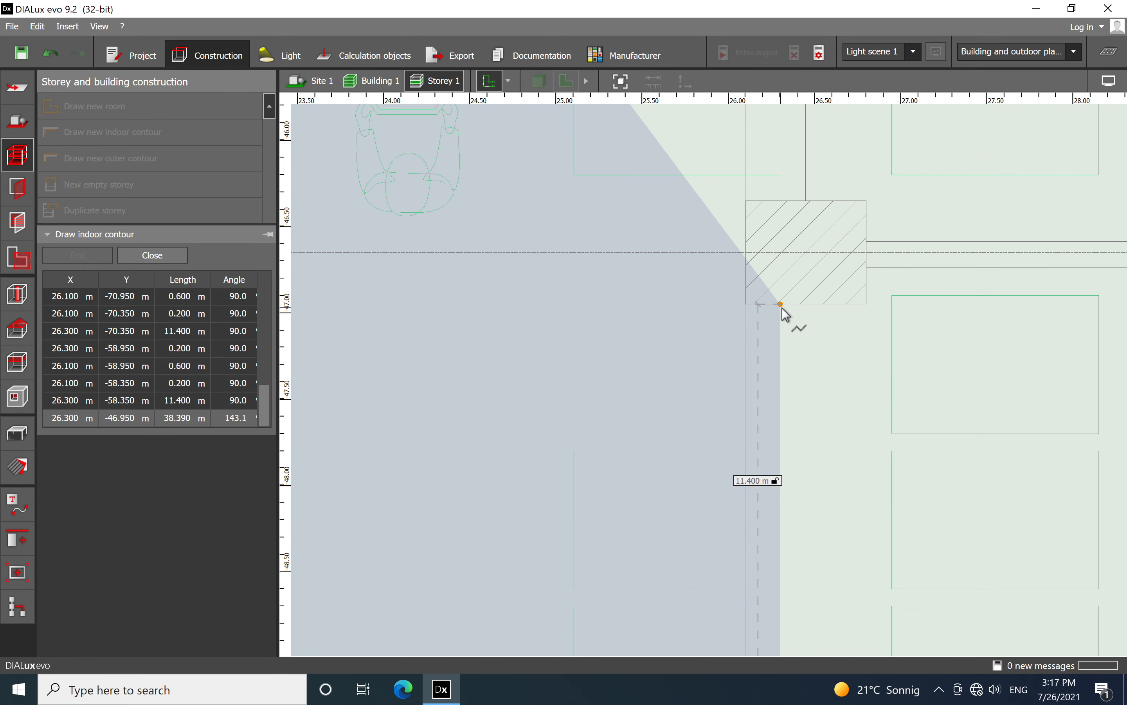
left_click(781, 304)
left_click(745, 304)
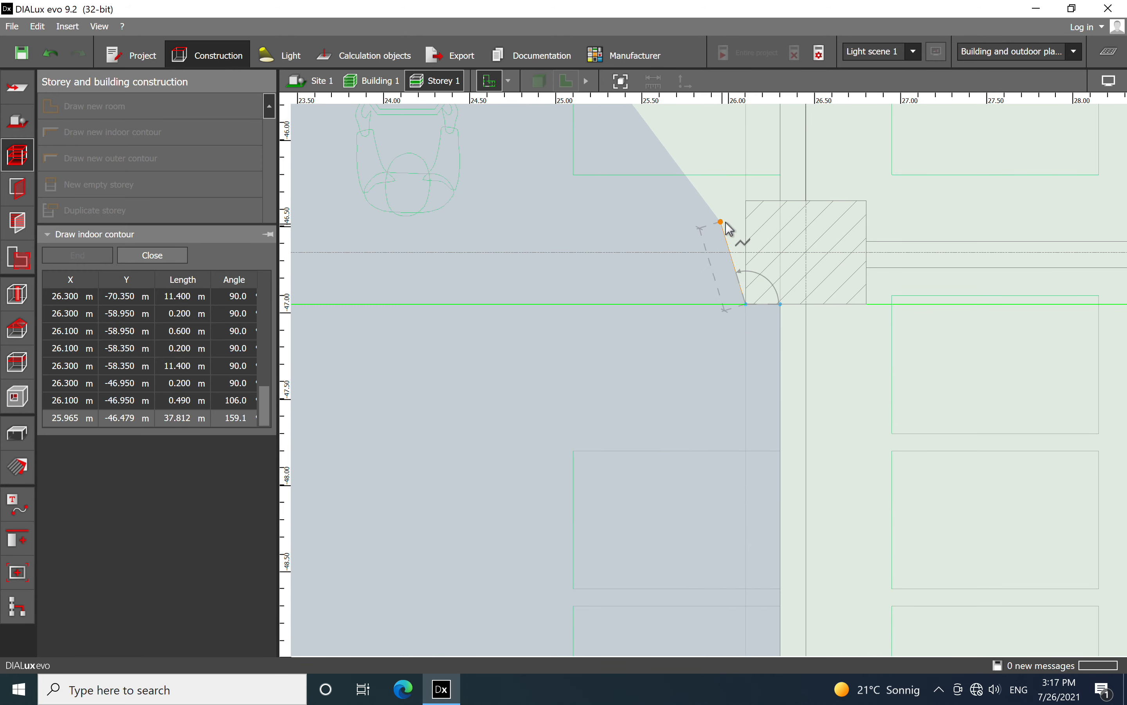
left_click(746, 202)
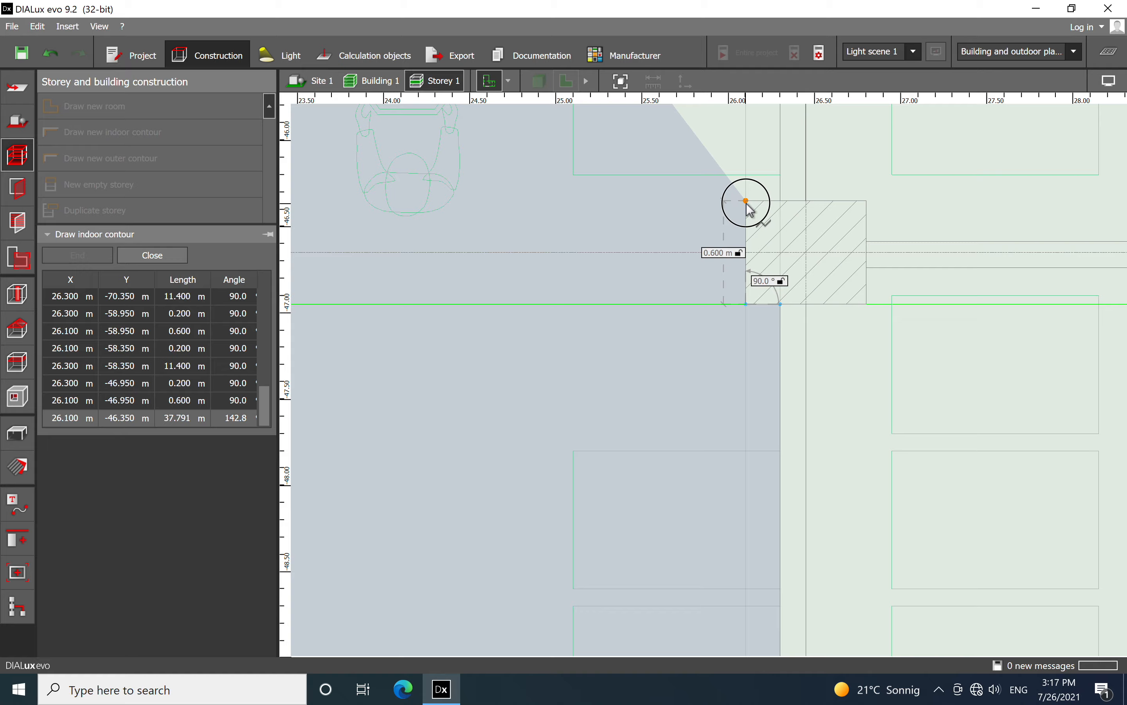
left_click(780, 201)
Continue the contour another 11.400 m up the partition and around the following column's projection, 0.200 m by 0.600 m
scroll(780, 205, "down", 5)
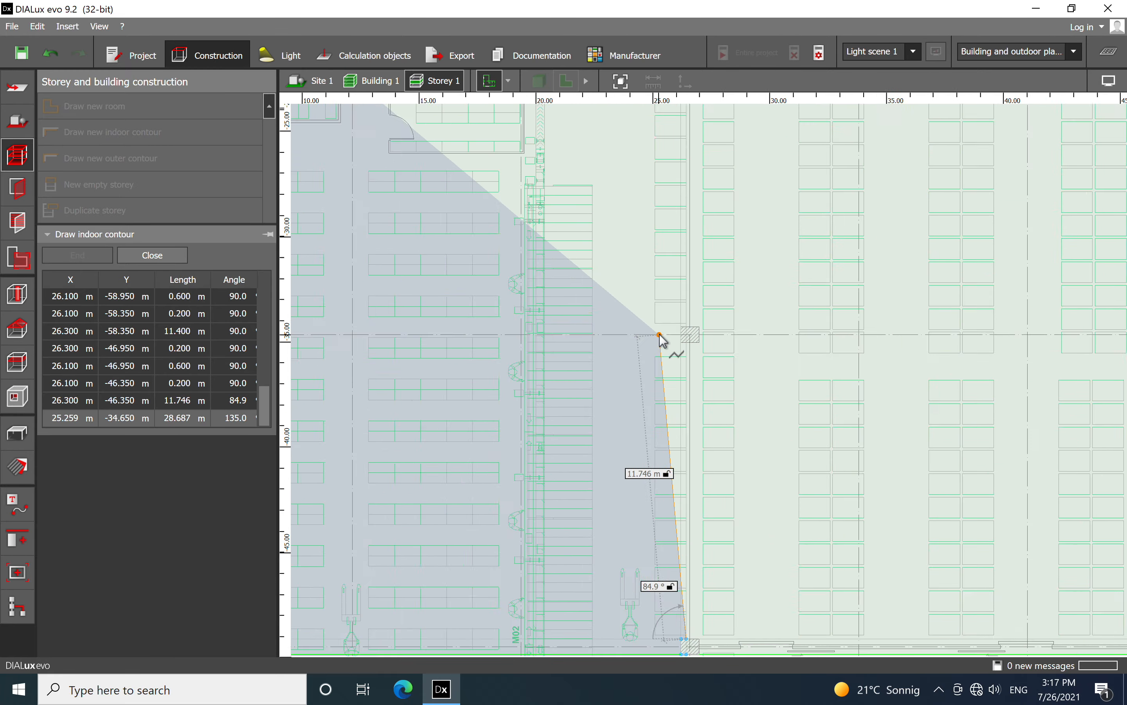
scroll(663, 341, "up", 6)
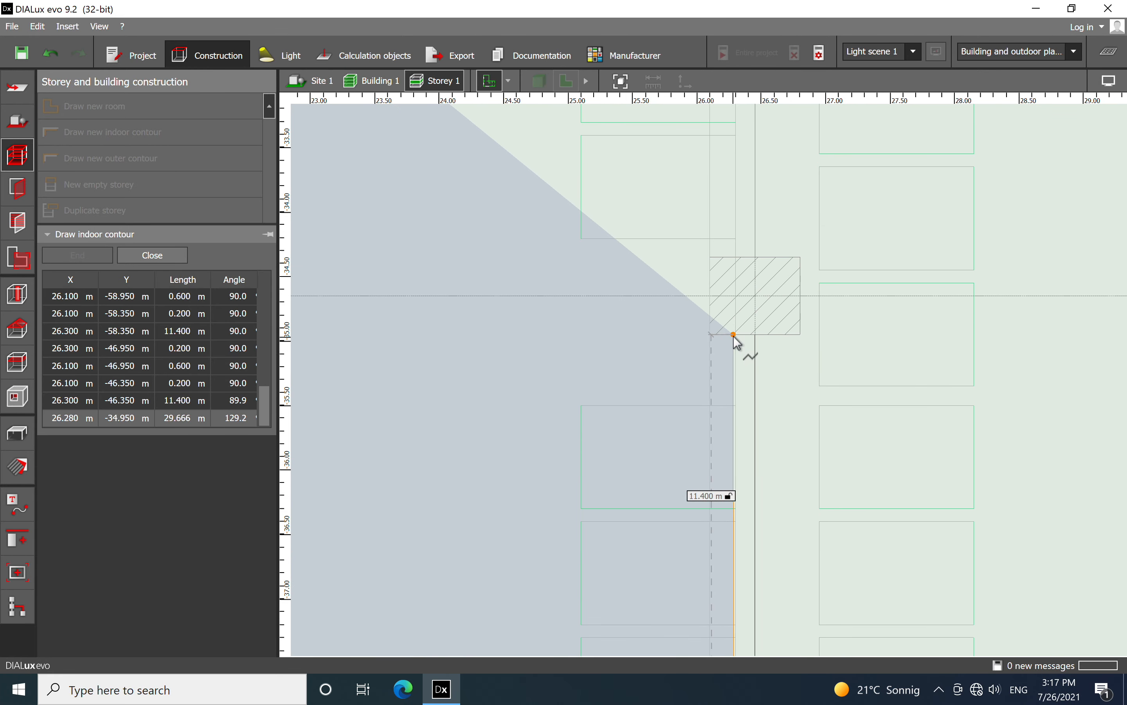
left_click(735, 335)
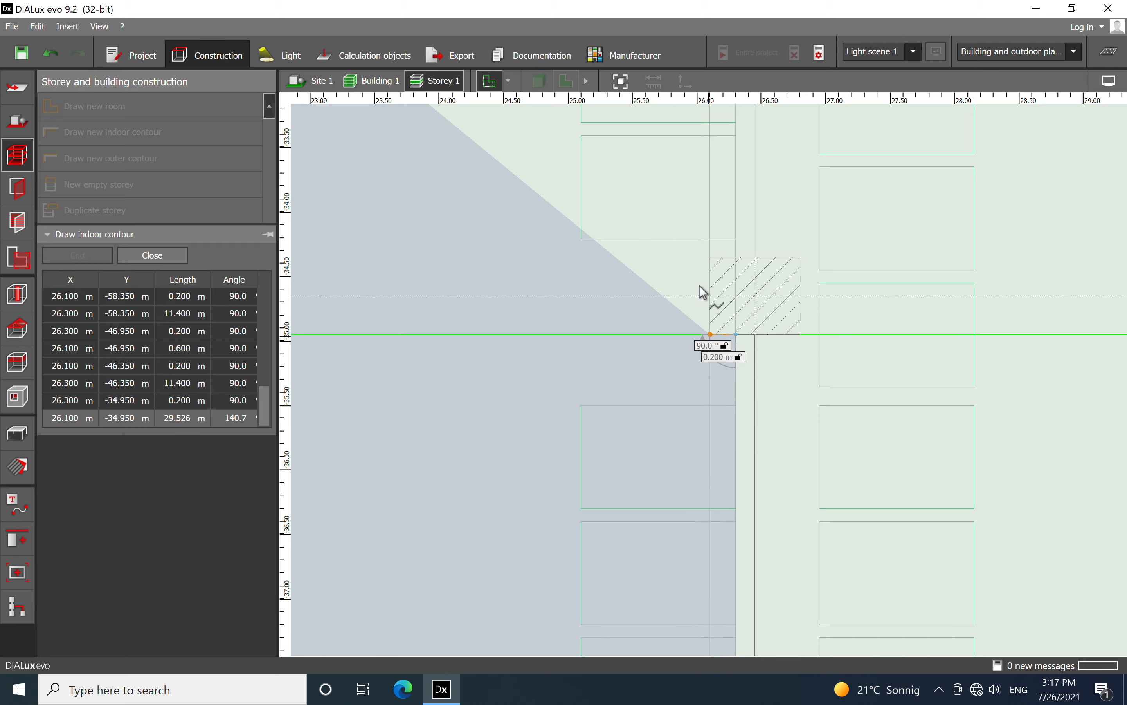
left_click(707, 314)
left_click(731, 263)
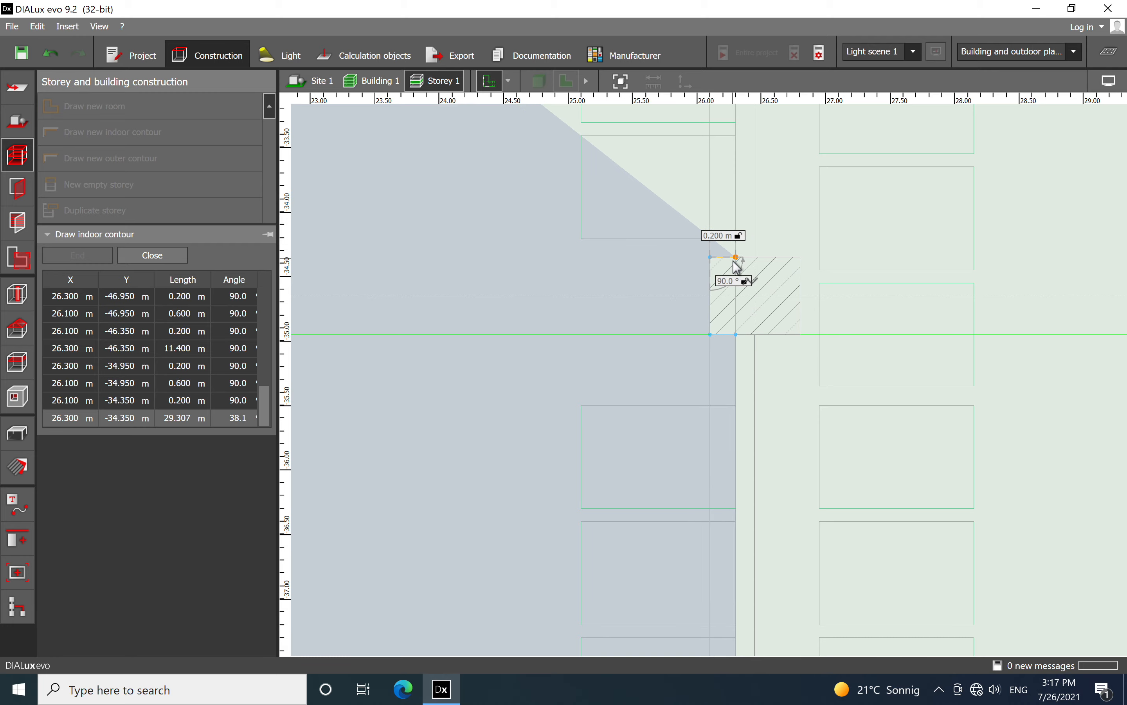
left_click(736, 259)
Extend the contour 11.400 m to the column below the sliding door, tracing it 0.200 m in, 0.600 m up and 0.150 m back
scroll(662, 428, "down", 5)
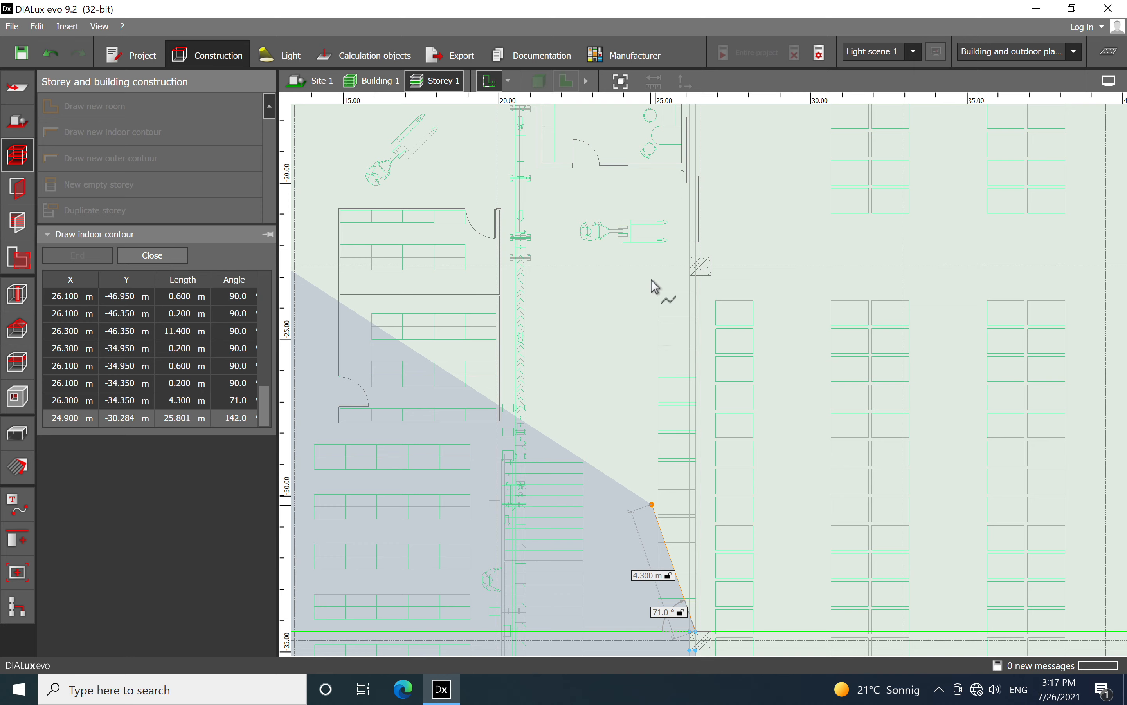
scroll(655, 286, "up", 5)
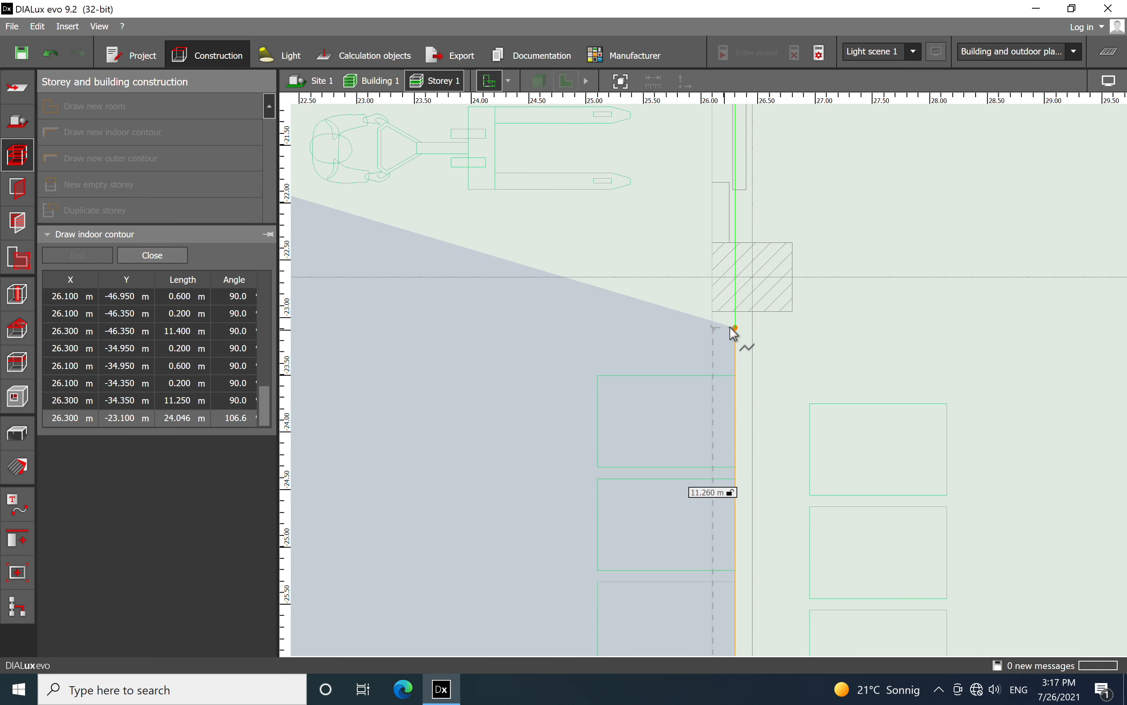
left_click(735, 312)
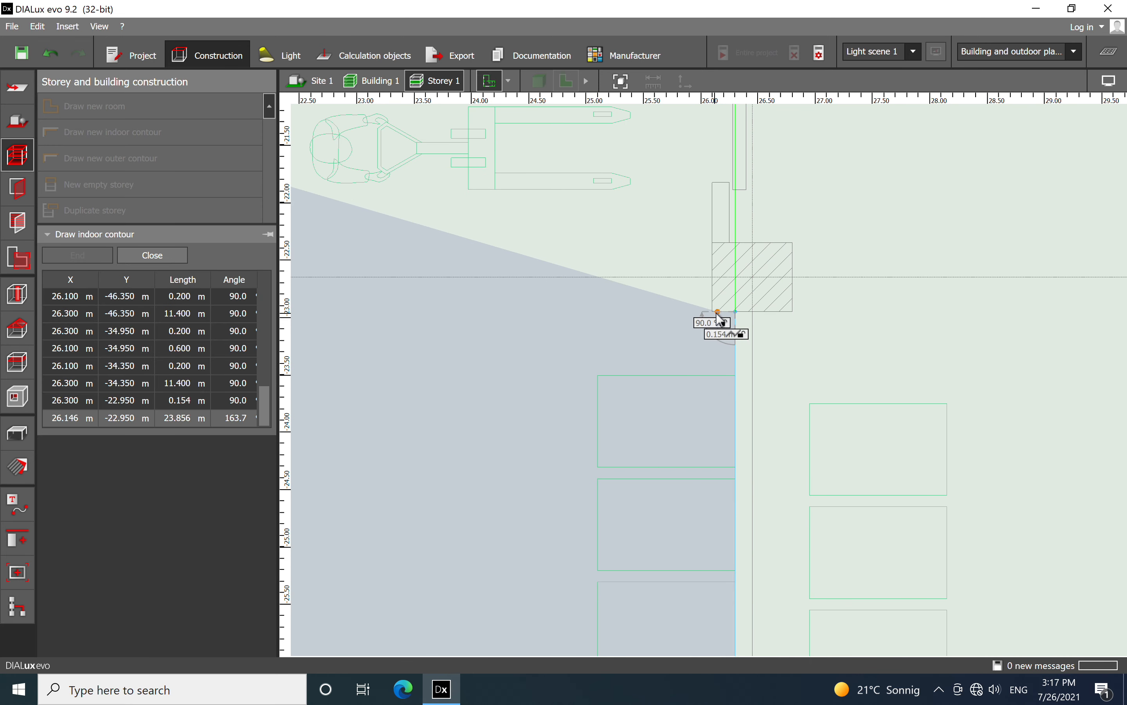
left_click(712, 311)
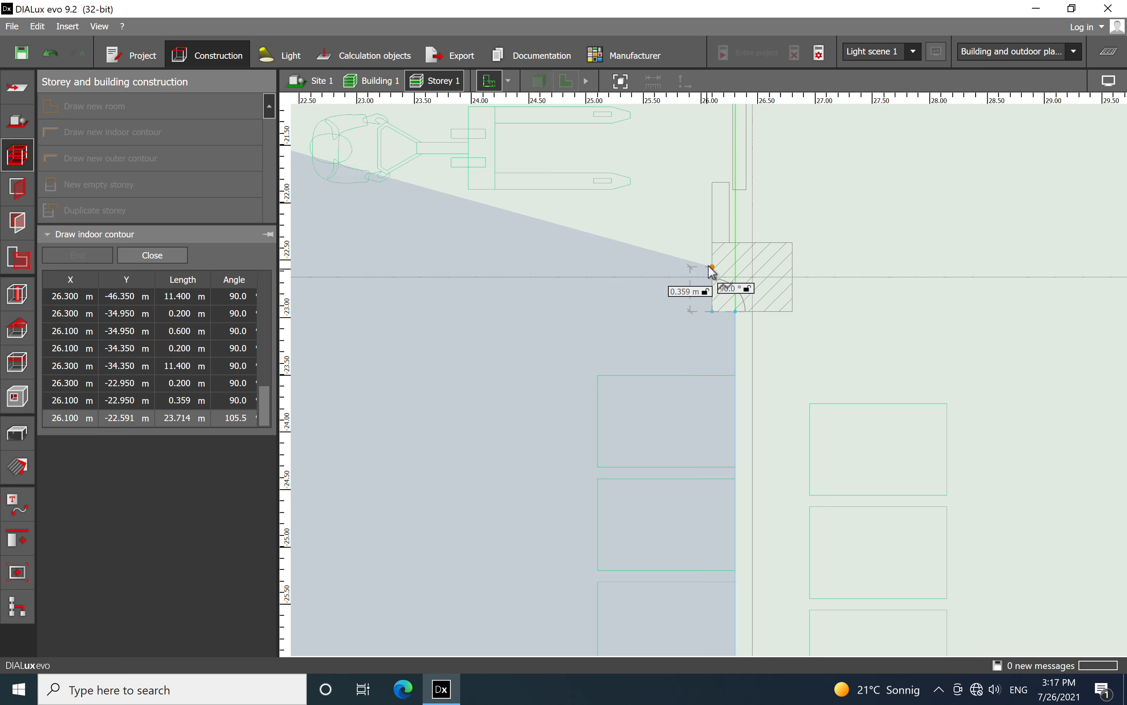
left_click(712, 243)
left_click(730, 242)
Continue the contour 6.102 m past the sliding door to the upper wall, adding a 0.100 m edge toward the office corner
scroll(720, 284, "down", 3)
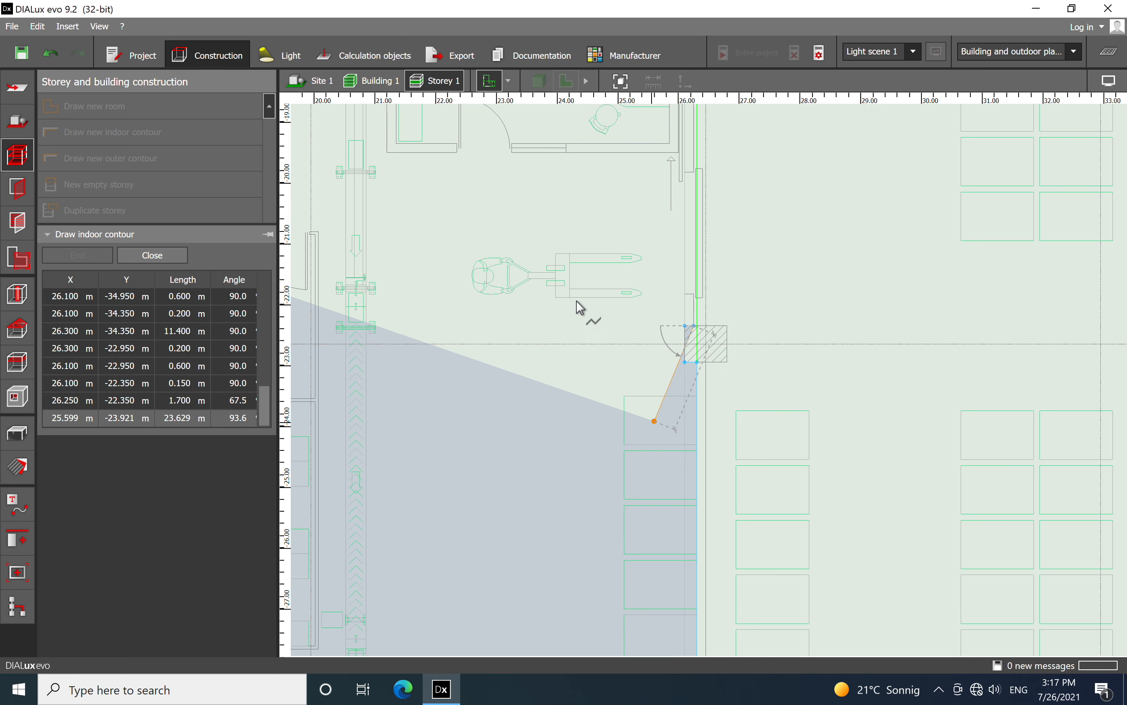
scroll(578, 421, "up", 5)
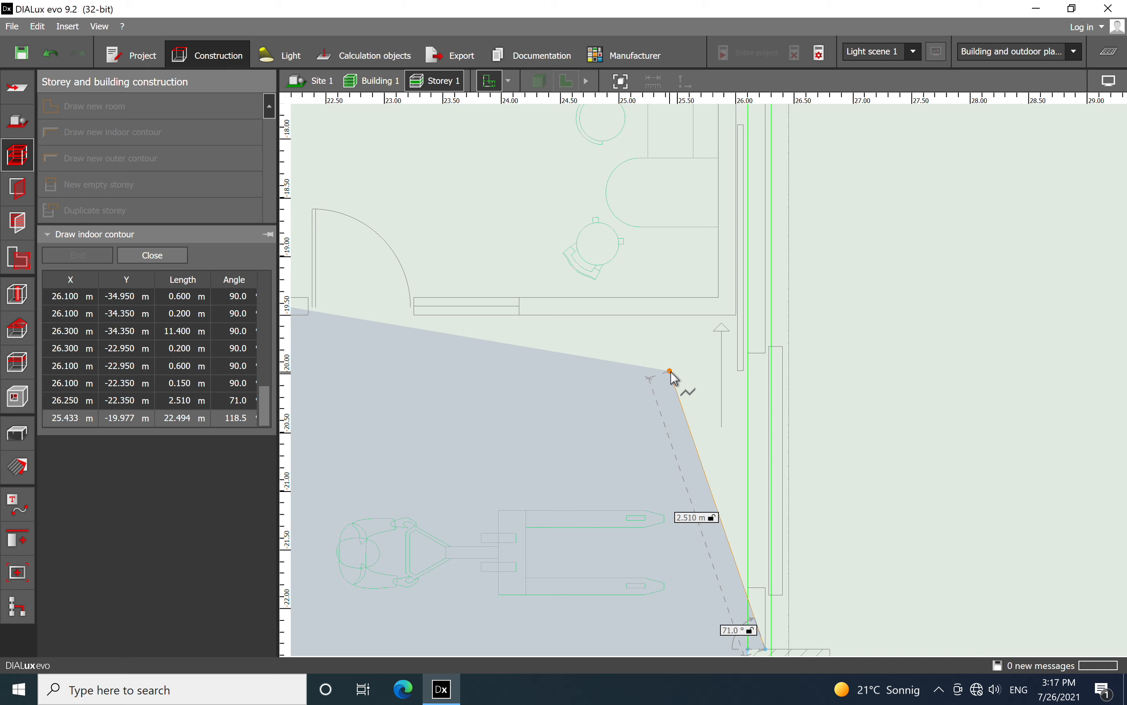
scroll(754, 326, "up", 8)
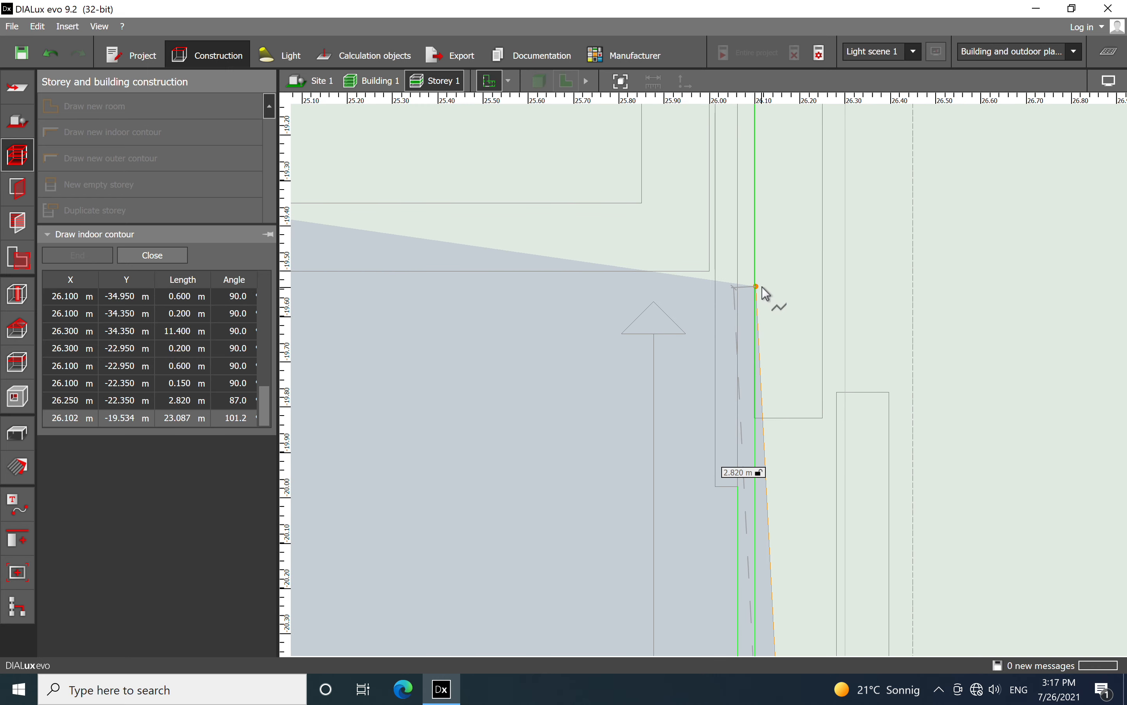
scroll(806, 438, "down", 6)
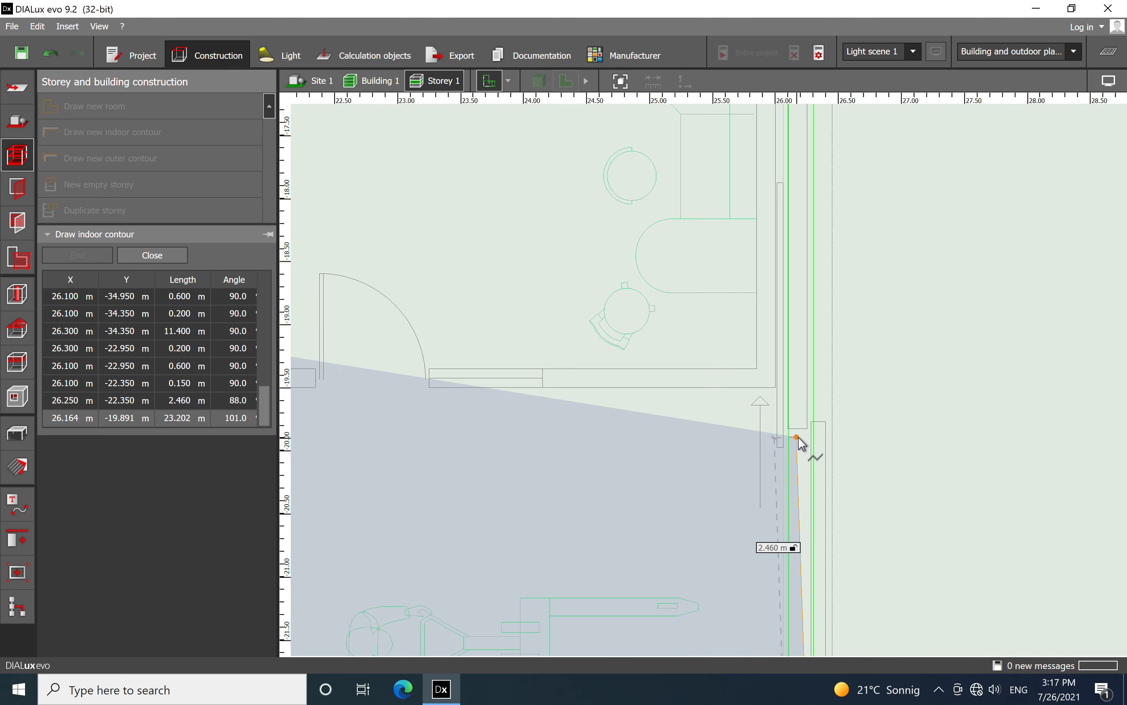
scroll(803, 443, "down", 4)
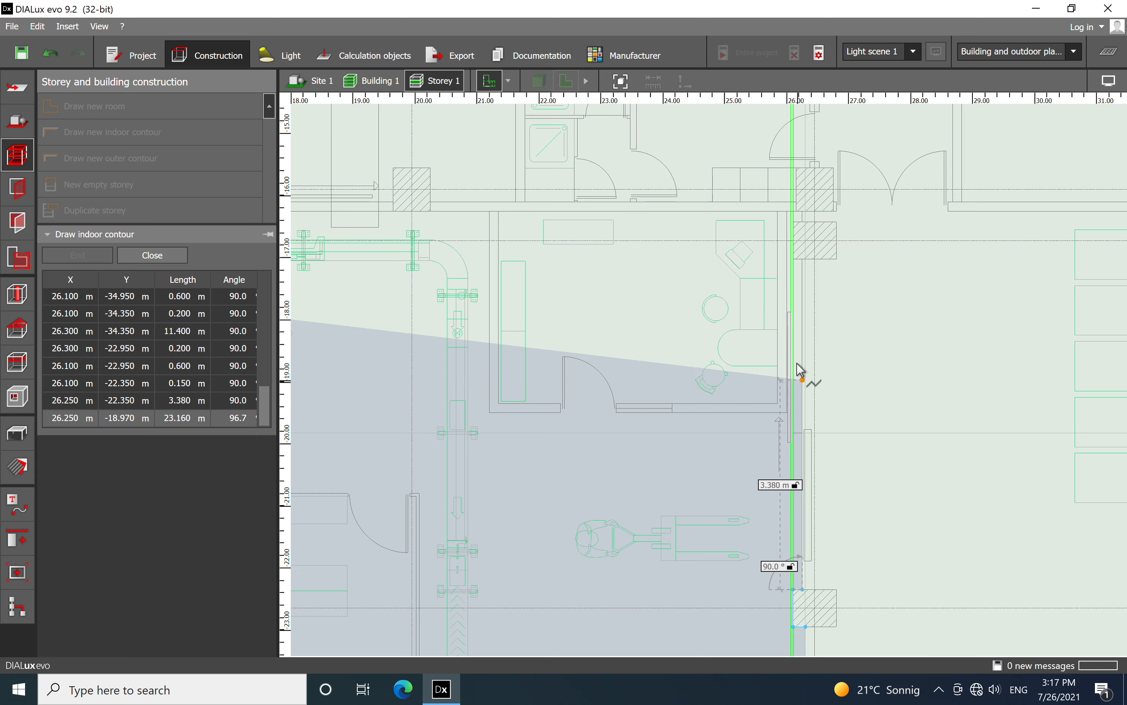
scroll(799, 227, "up", 4)
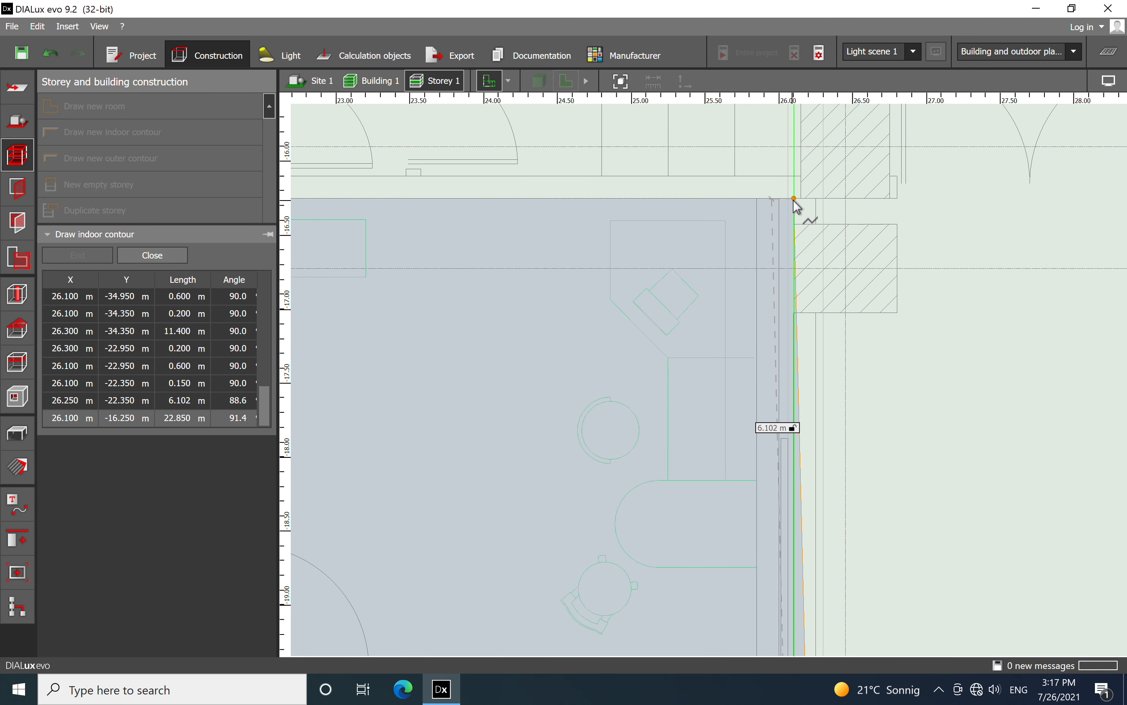
left_click(792, 205)
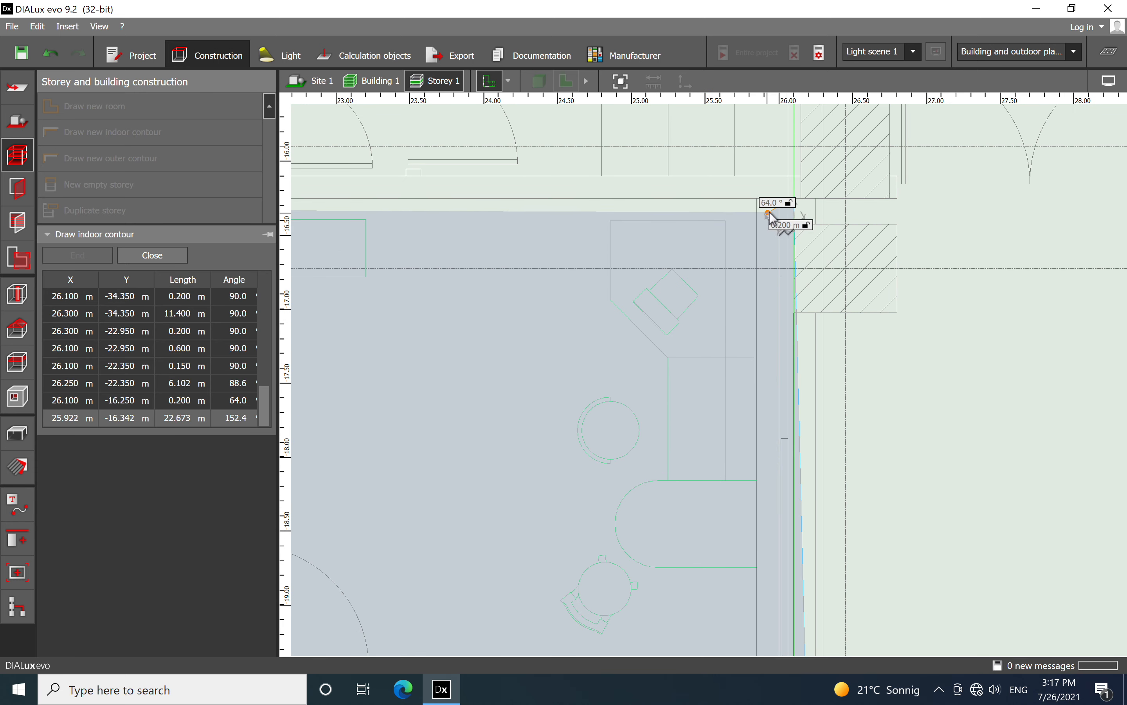
left_click(786, 210)
Trace the contour around the small office: 3.250 m down, 4.800 m across and 3.250 m up to the upper wall
scroll(672, 455, "down", 3)
scroll(696, 421, "up", 2)
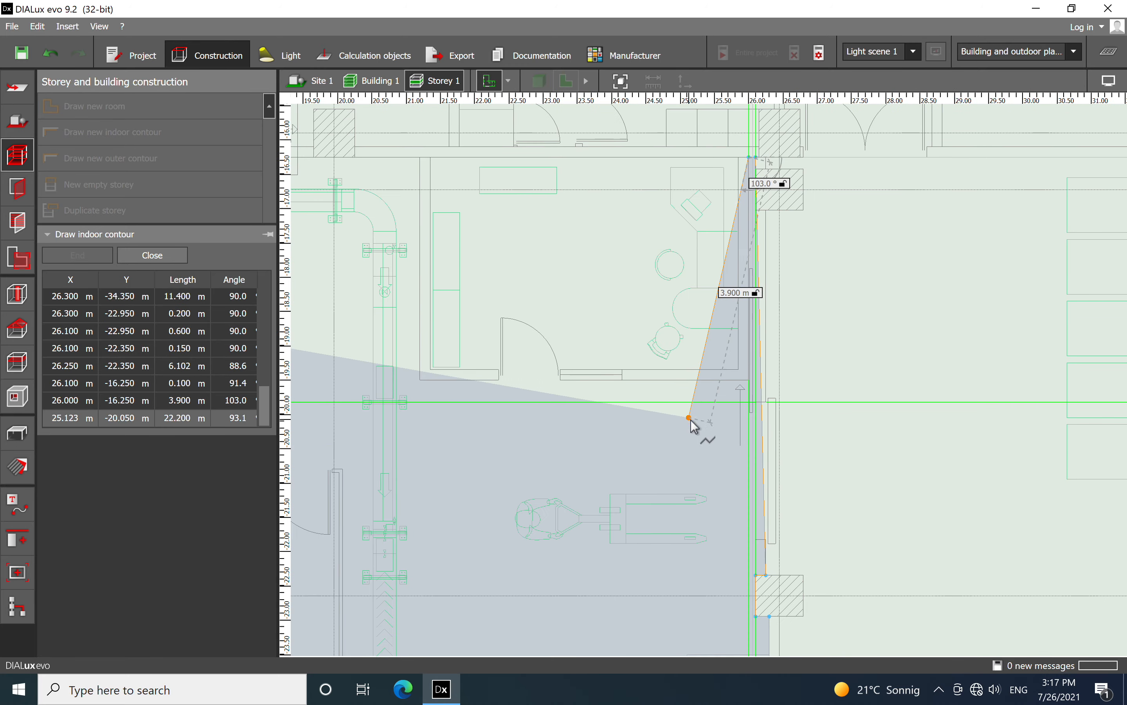
scroll(748, 403, "down", 2)
left_click(763, 361)
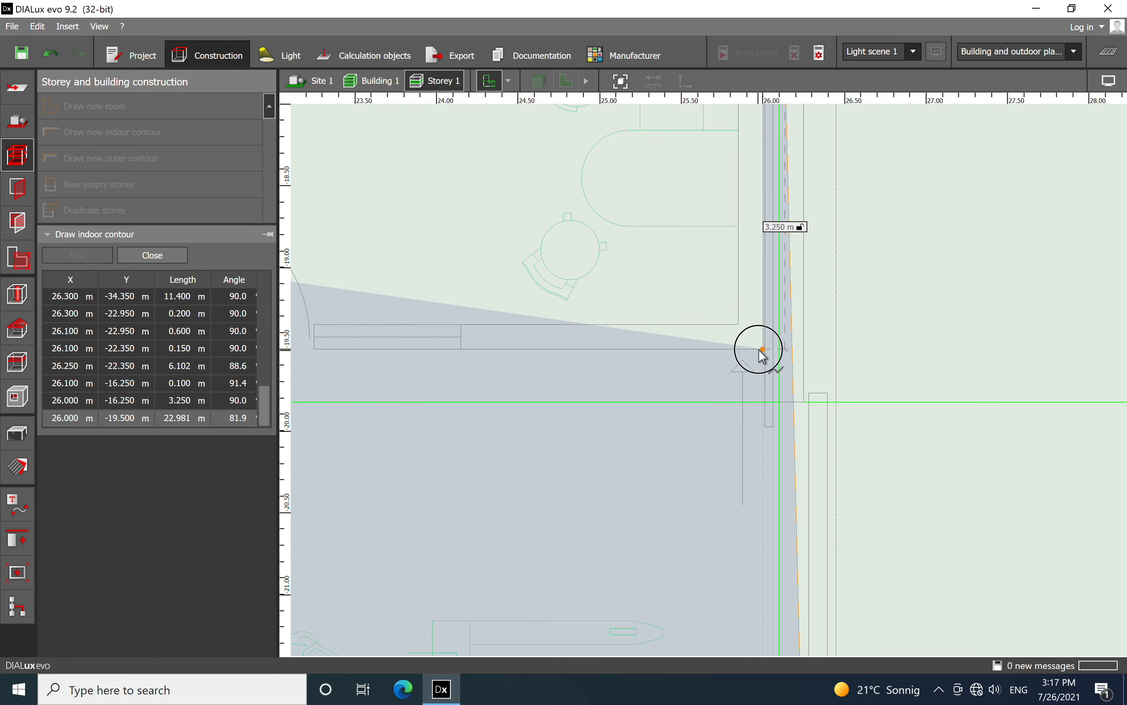
middle_click_drag(546, 412, 789, 472)
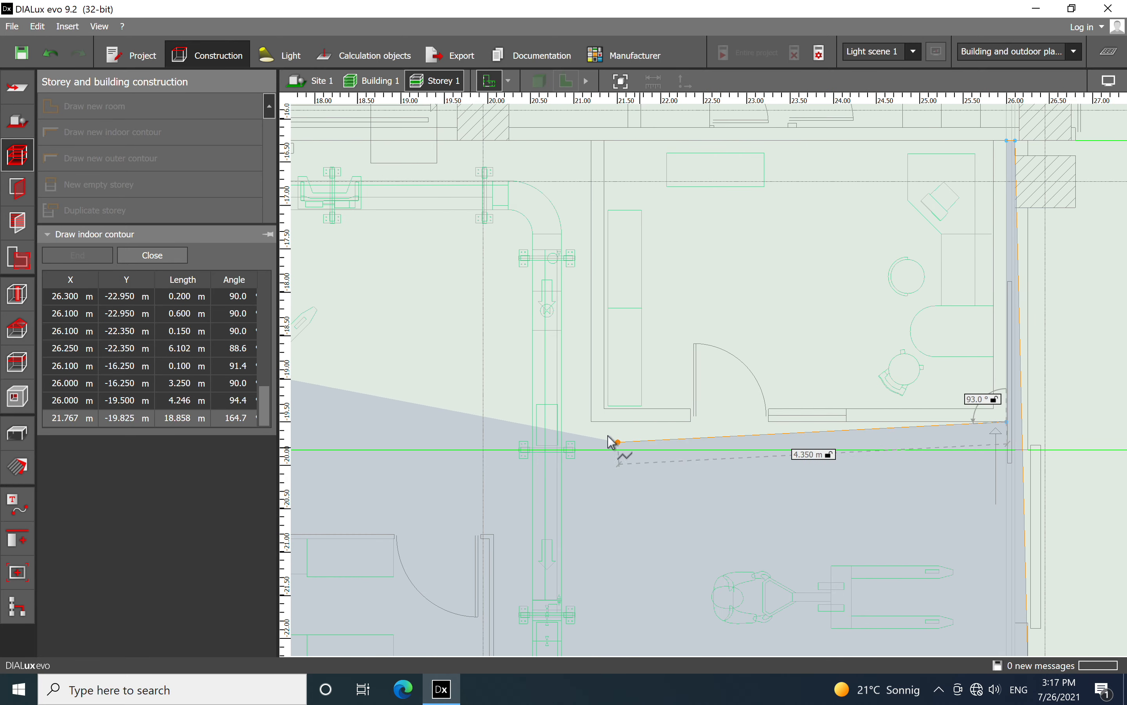
left_click(591, 421)
middle_click_drag(577, 275, 632, 457)
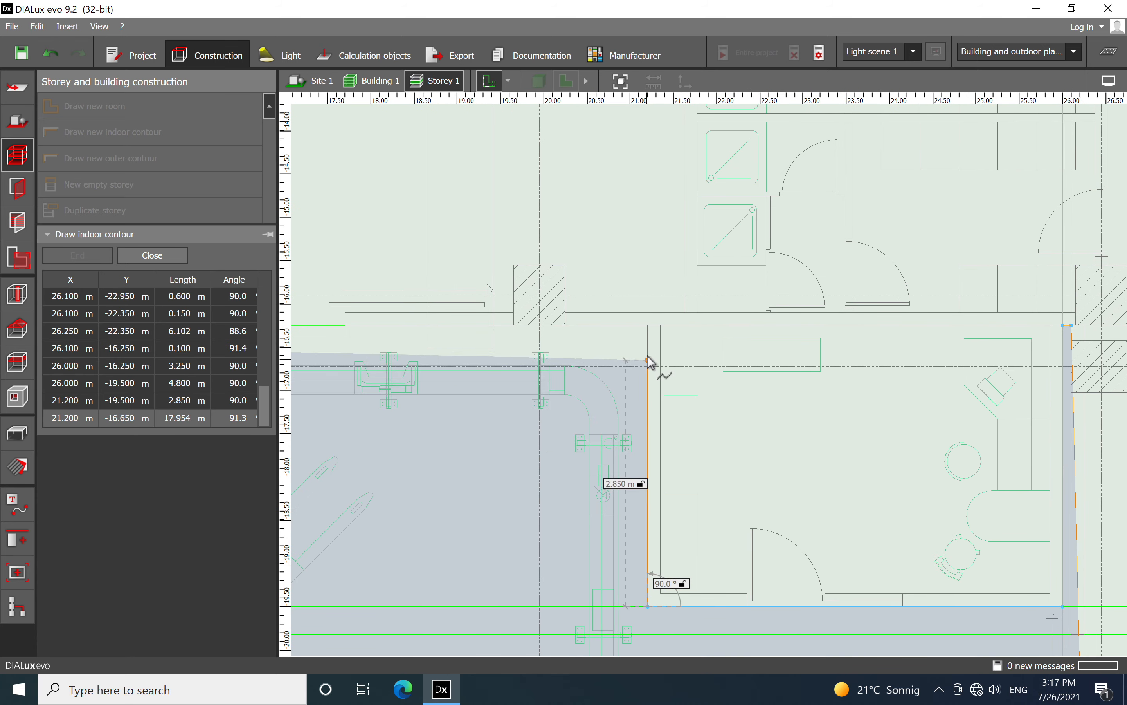
scroll(647, 345, "up", 2)
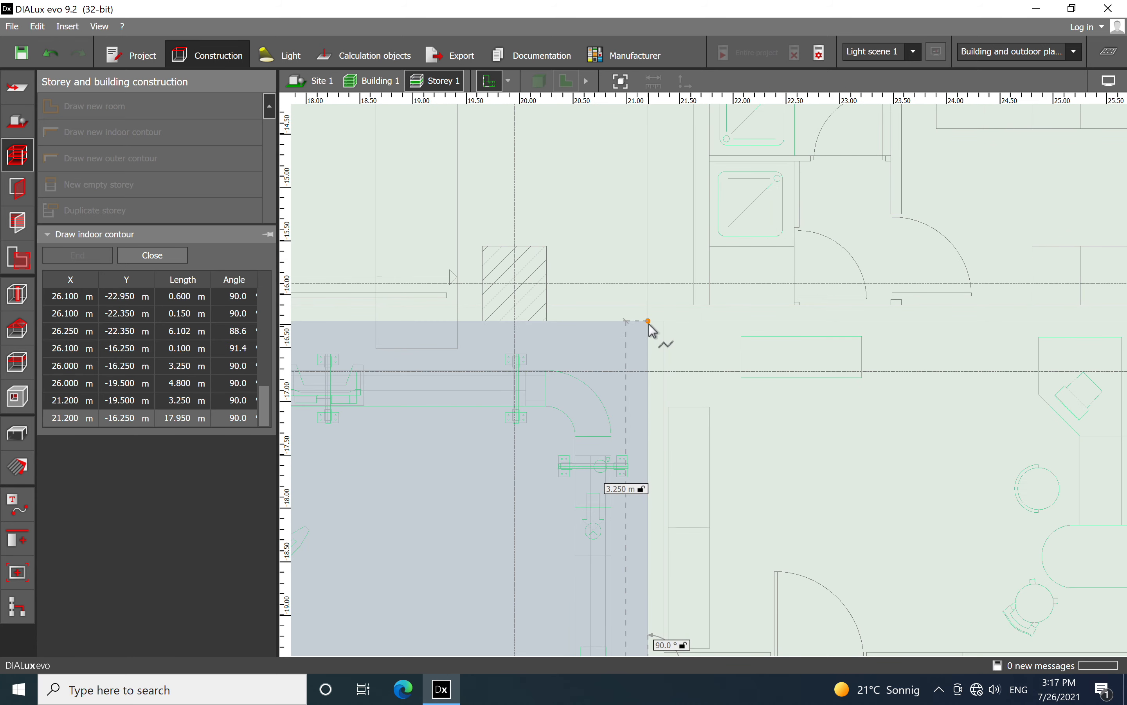
left_click(650, 324)
Close the indoor contour with a 17.950 m edge along the upper wall back to its starting corner at the other office
scroll(652, 322, "down", 5)
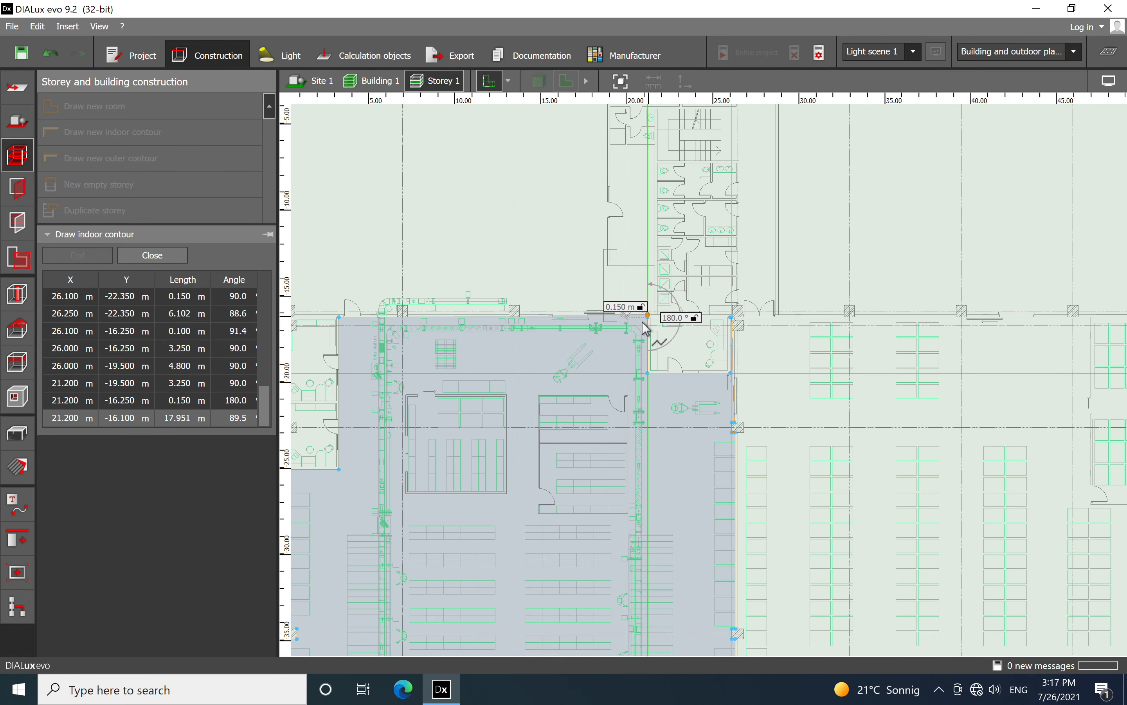
scroll(568, 233, "down", 4)
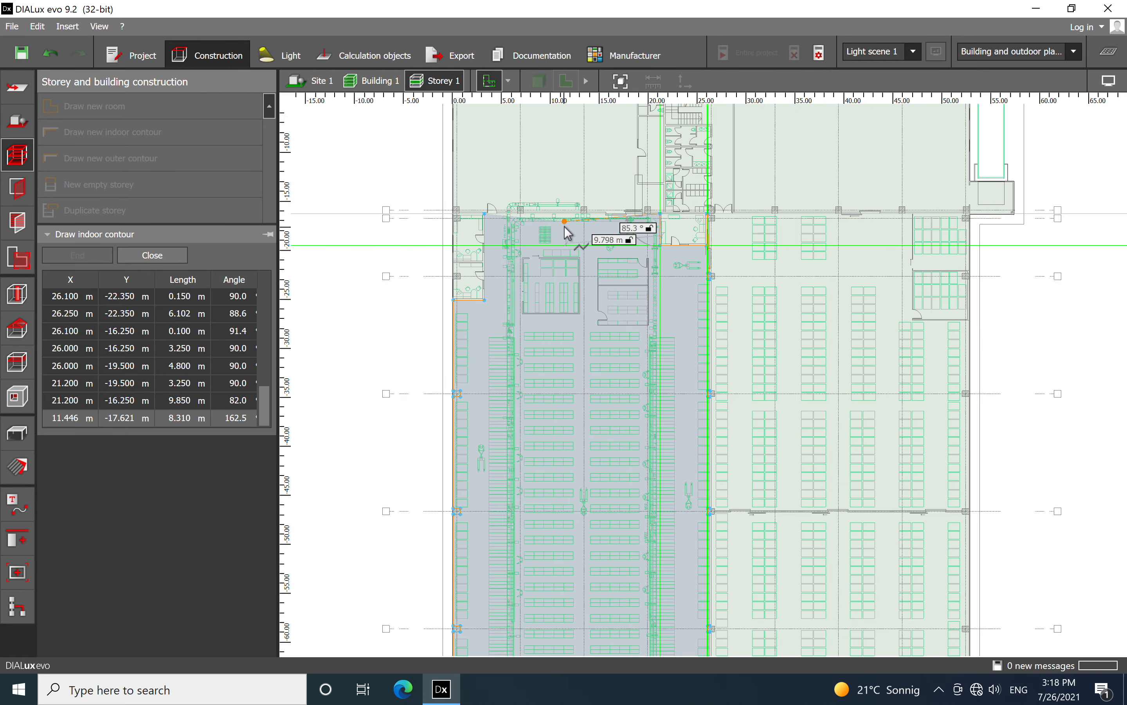
scroll(524, 247, "down", 2)
scroll(528, 181, "down", 2)
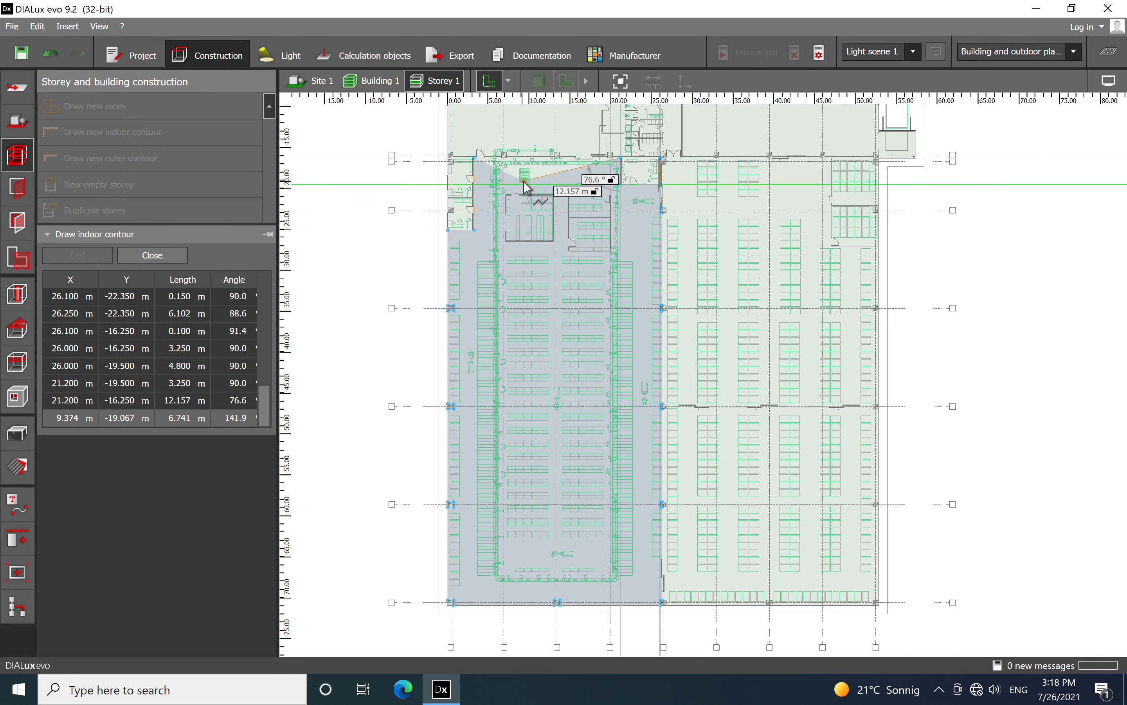
left_click(474, 158)
Check the finished room in the 3D view and return to the floor plan
left_click(601, 81)
left_click(629, 83)
middle_click_drag(637, 371, 608, 326)
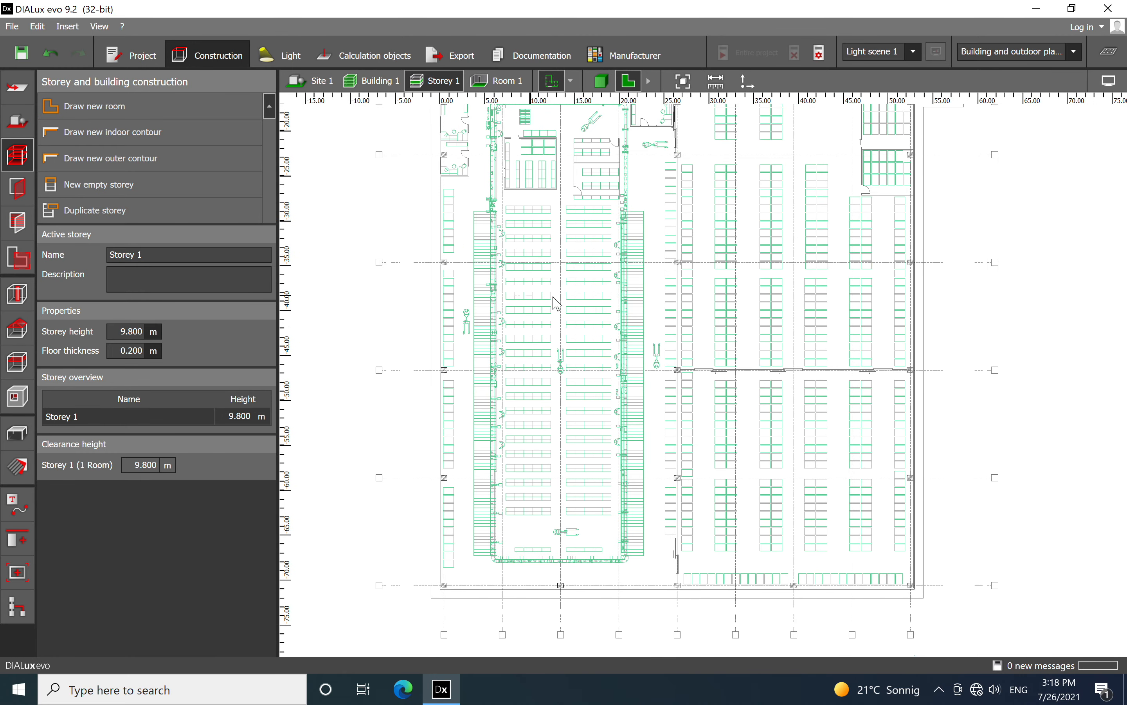
Select the newly traced room as a space and name it Production line
left_click(26, 267)
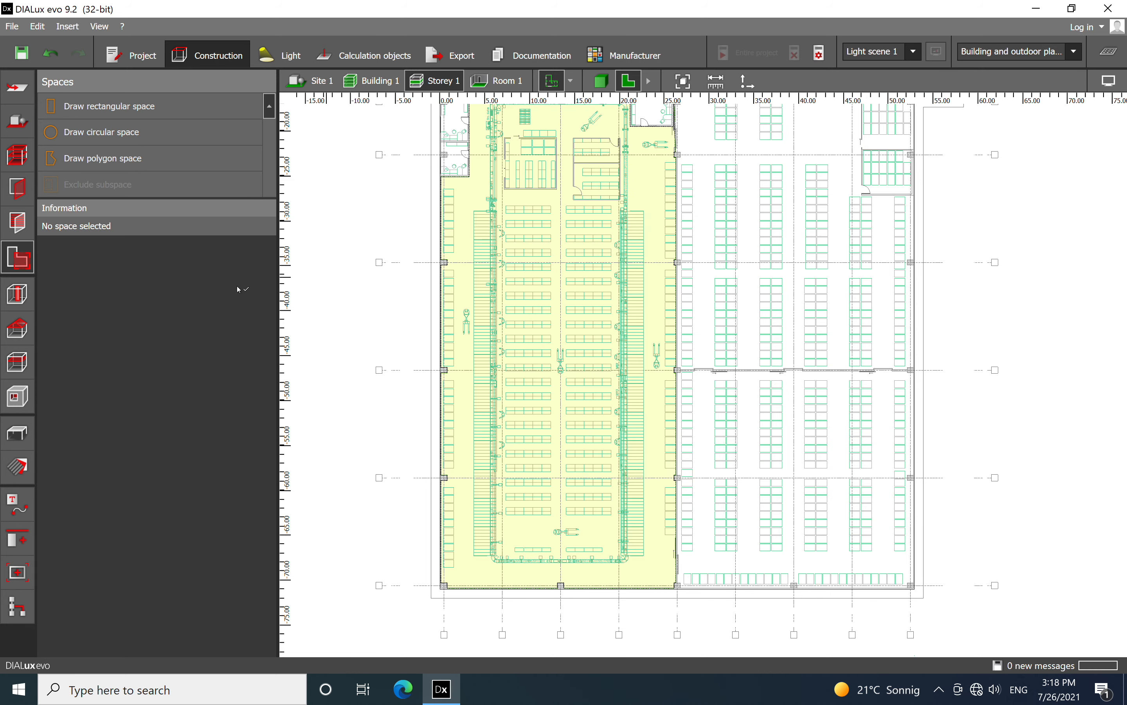
left_click(564, 360)
left_click(184, 228)
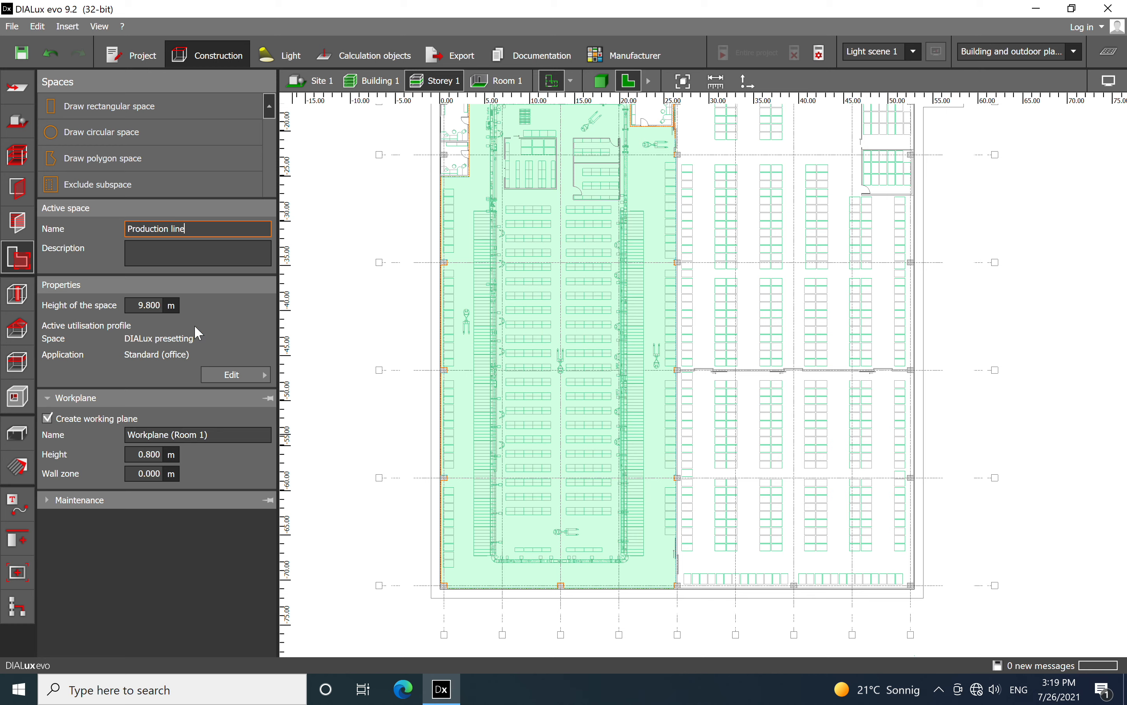
Assign the Laboratories and pharmacies template as the utilisation profile of the Production line space
left_click(238, 376)
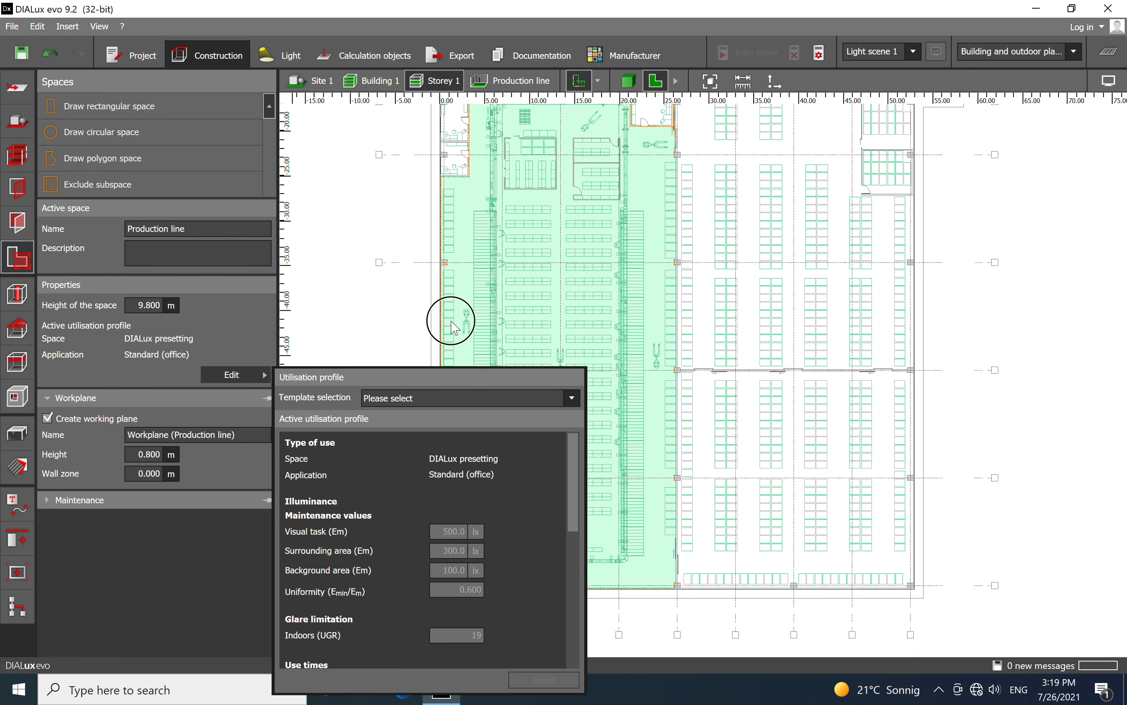
left_click(453, 317)
left_click(262, 379)
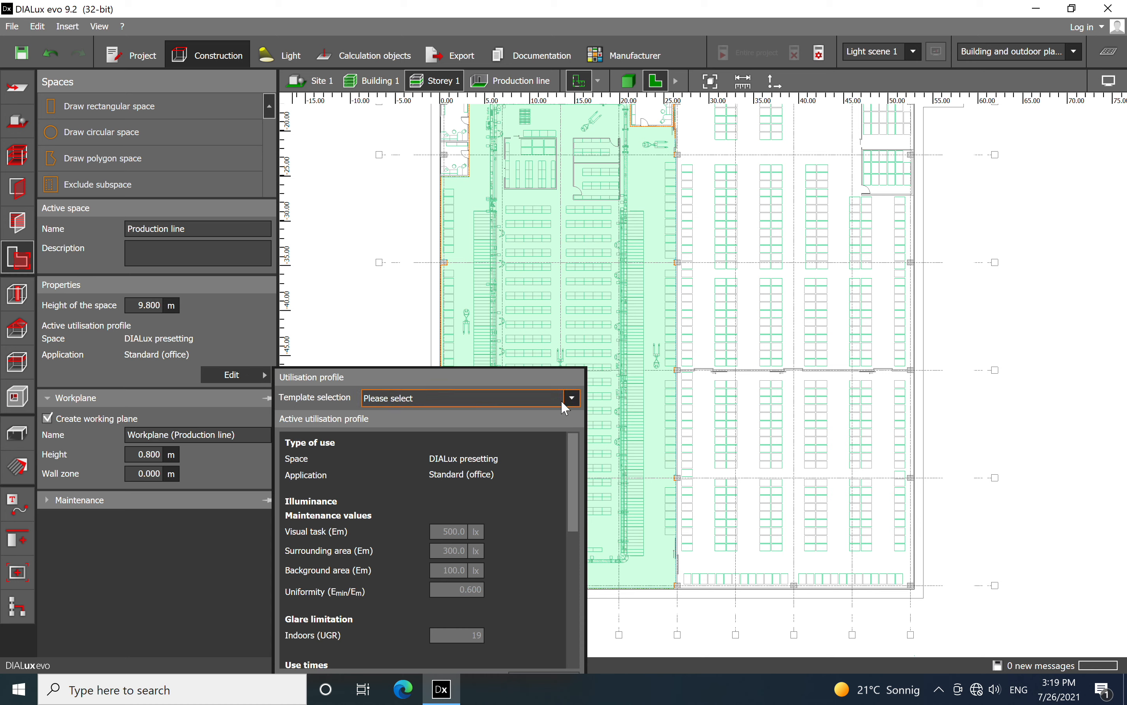
left_click(572, 399)
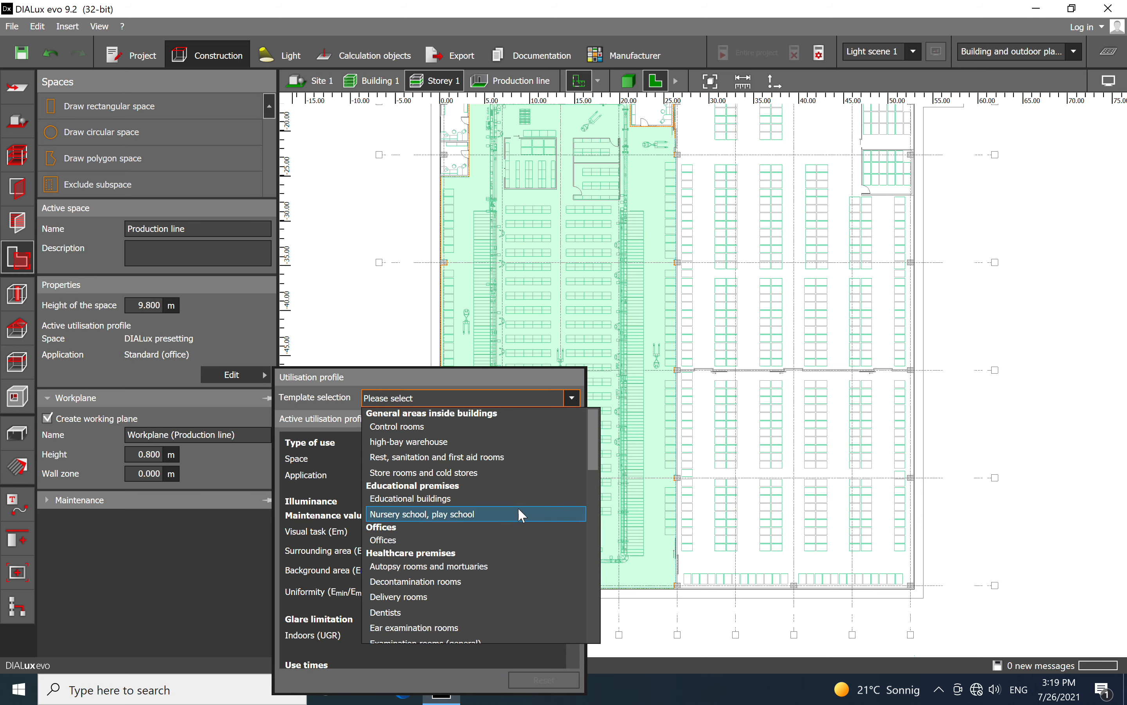
scroll(519, 506, "down", 4)
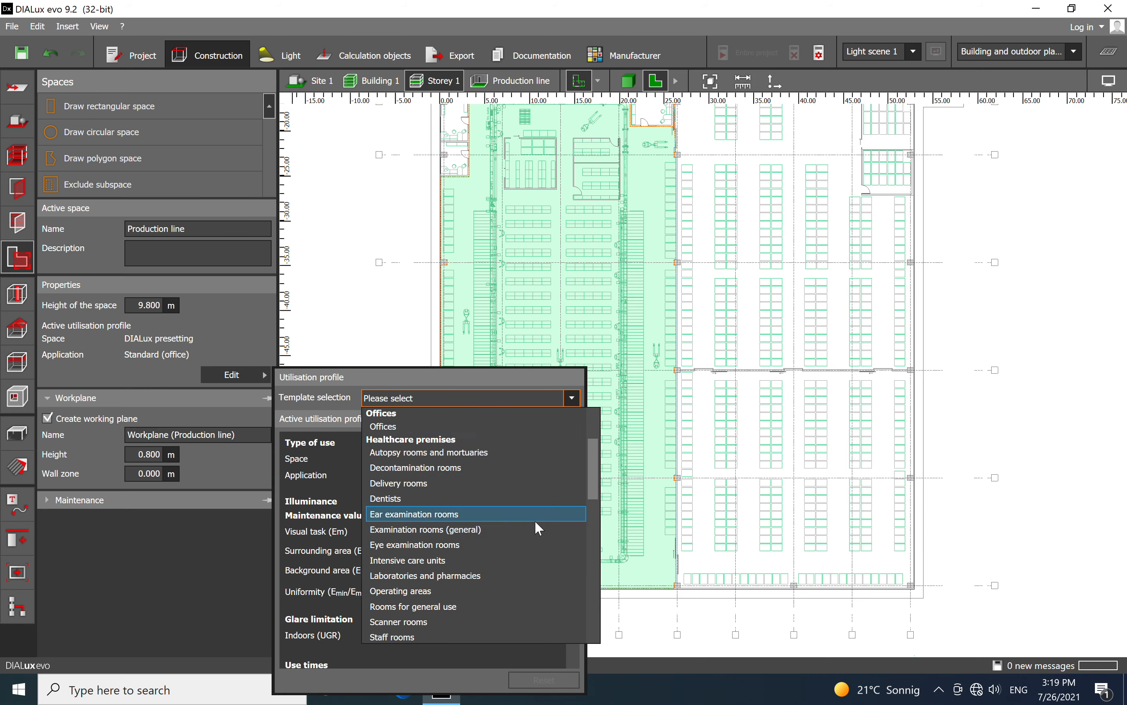
scroll(535, 519, "down", 1)
scroll(521, 511, "down", 1)
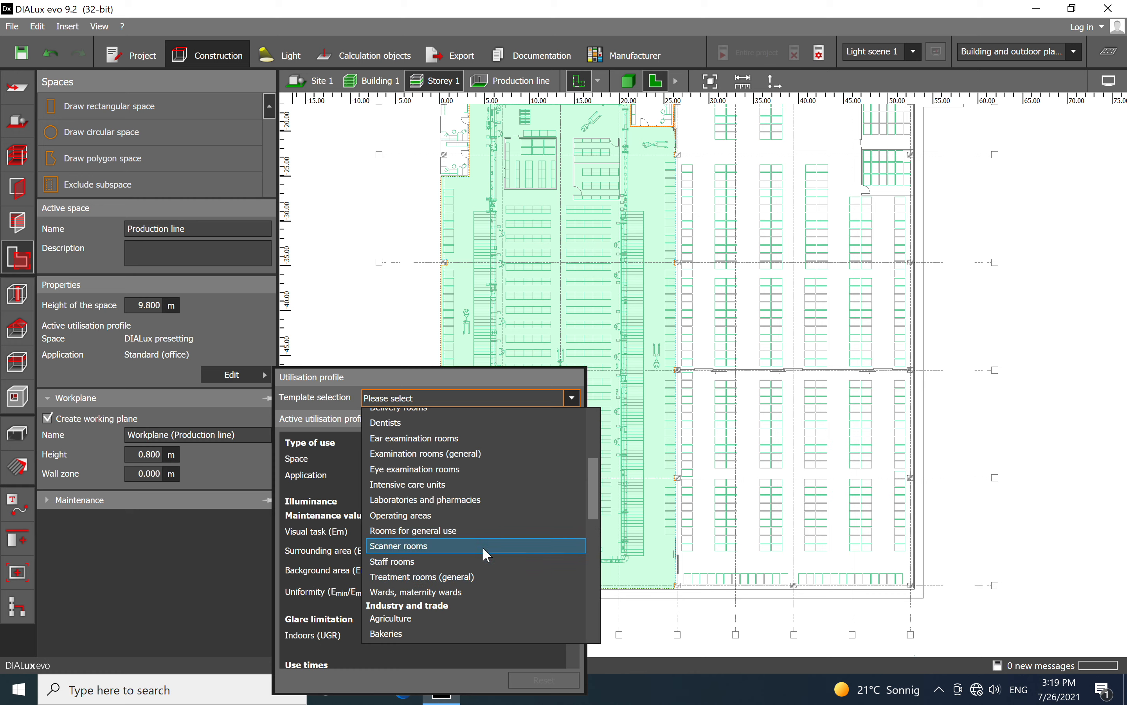
left_click(496, 503)
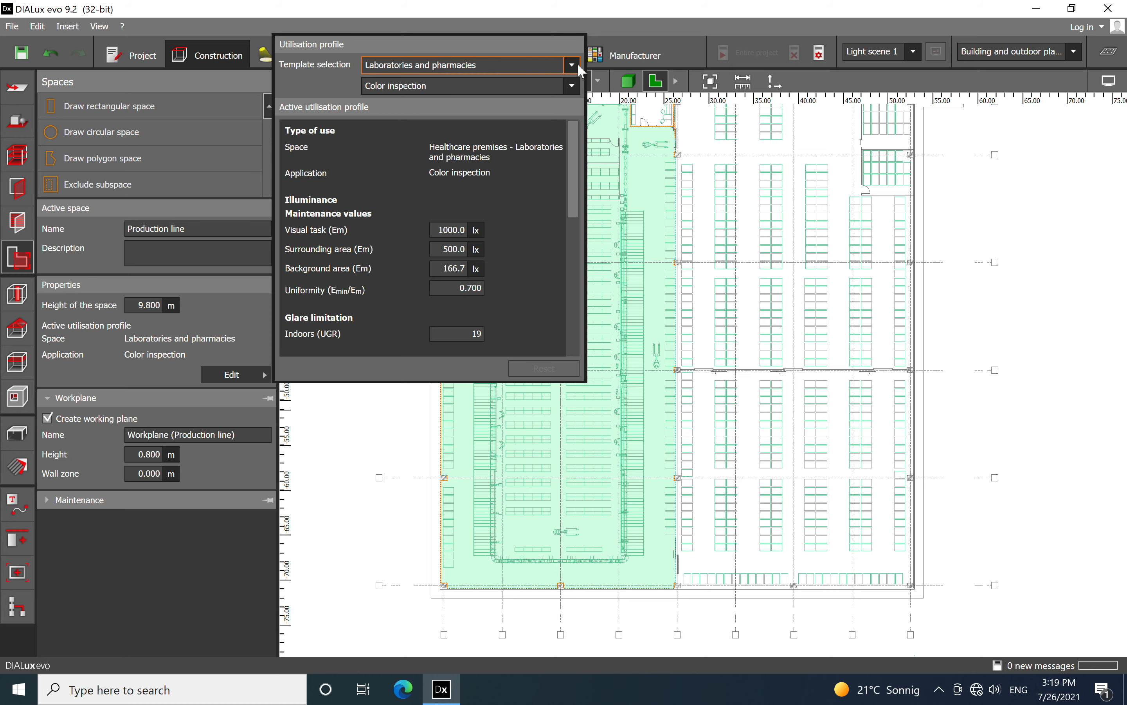
Set the application of the Production line's utilisation profile to General lighting and deselect the space
left_click(573, 85)
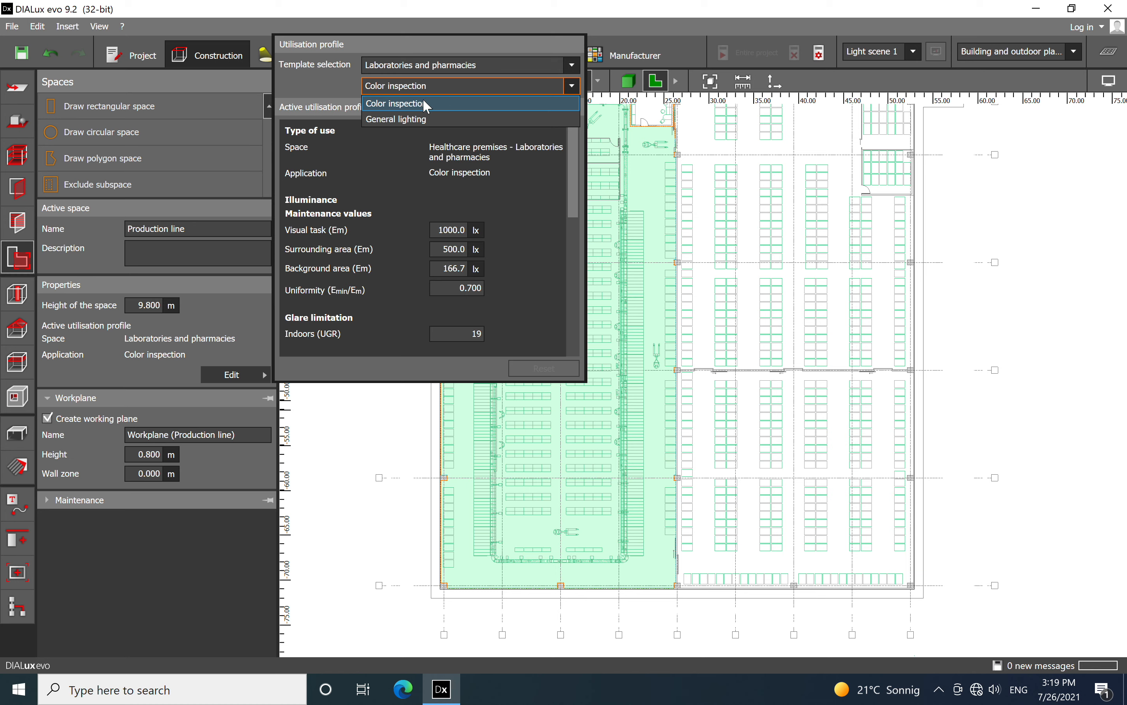
left_click(445, 119)
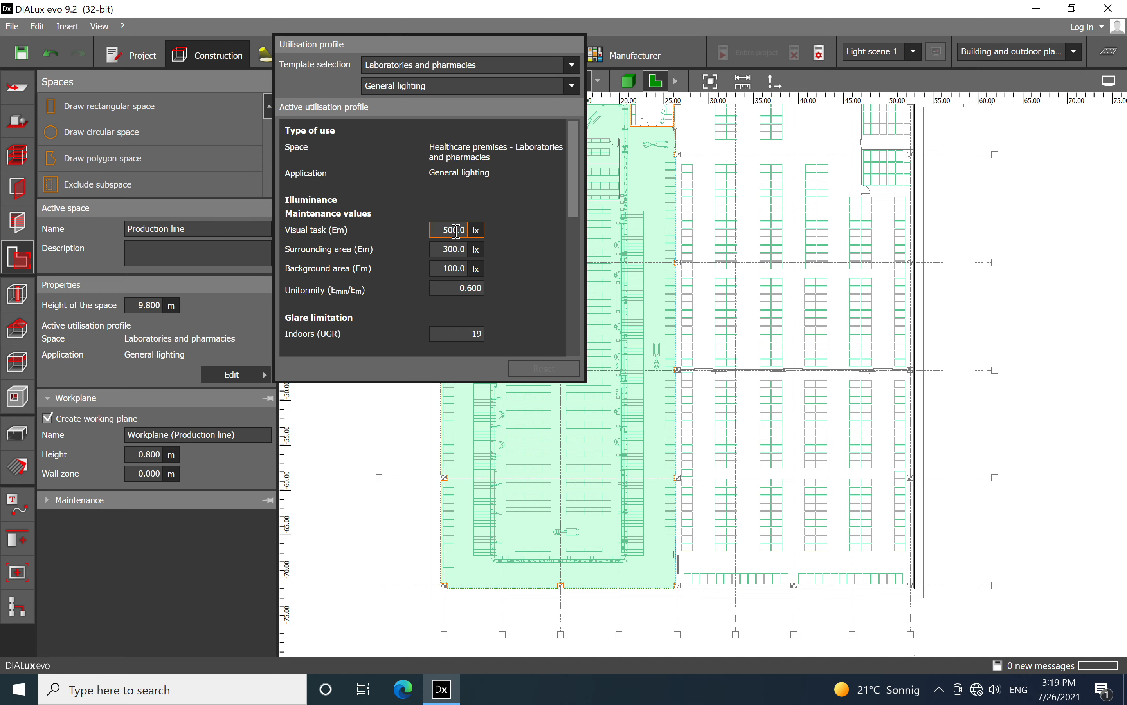
left_click(1048, 320)
left_click(342, 330)
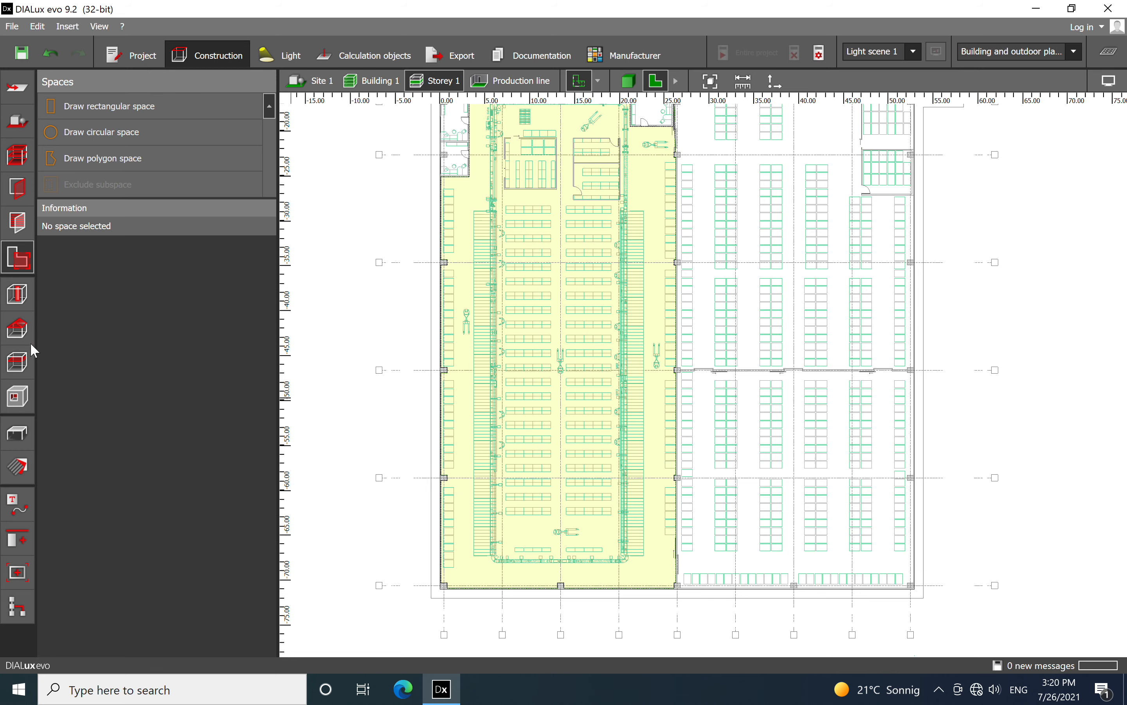
Switch to placing furniture and objects, and examine the shelf rows, conveyor line and small rooms on the production hall plan
left_click(19, 438)
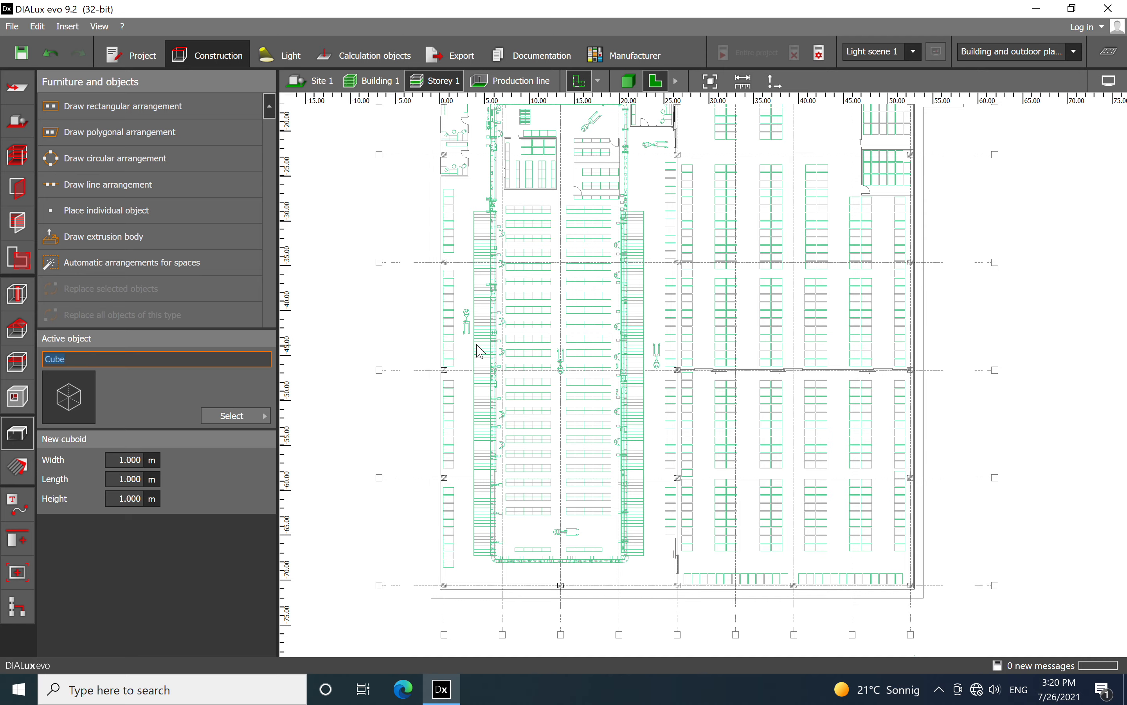
scroll(480, 347, "up", 6)
scroll(563, 263, "down", 3)
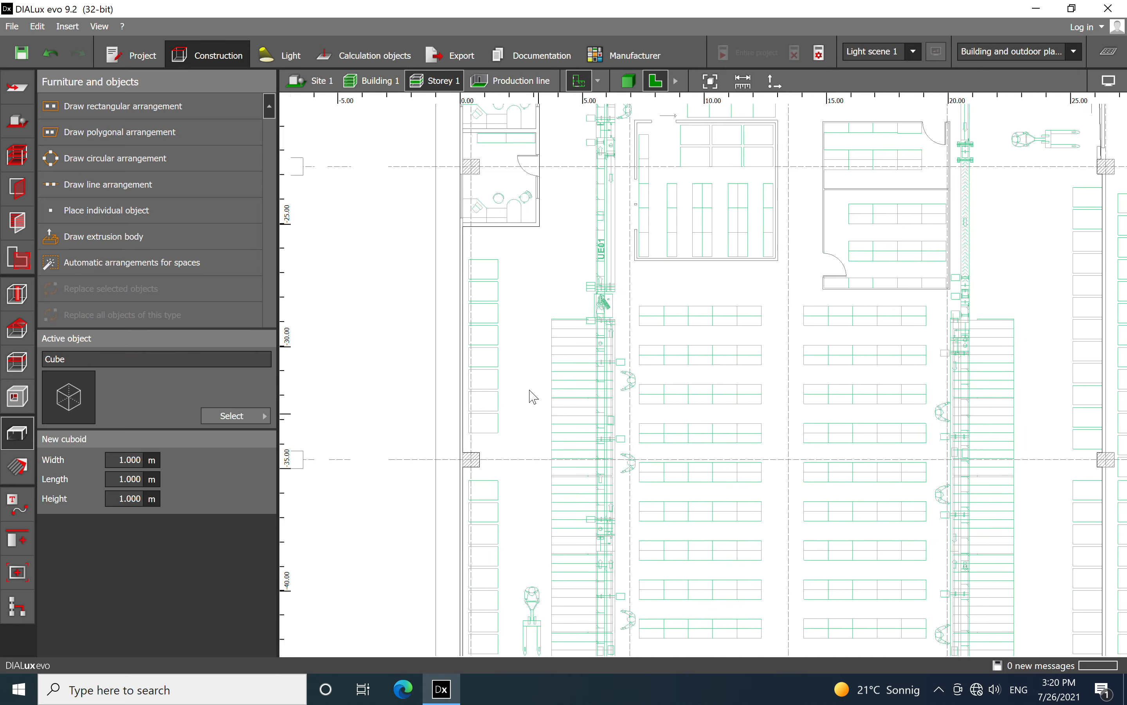
middle_click_drag(525, 213, 521, 161)
scroll(495, 387, "up", 1)
middle_click_drag(494, 387, 491, 177)
scroll(428, 470, "down", 1)
middle_click_drag(419, 539, 396, 465)
middle_click_drag(884, 298, 829, 582)
mouse_move(808, 248)
middle_mouse_down()
mouse_move(812, 539)
mouse_move(818, 426)
middle_mouse_up()
scroll(615, 265, "up", 1)
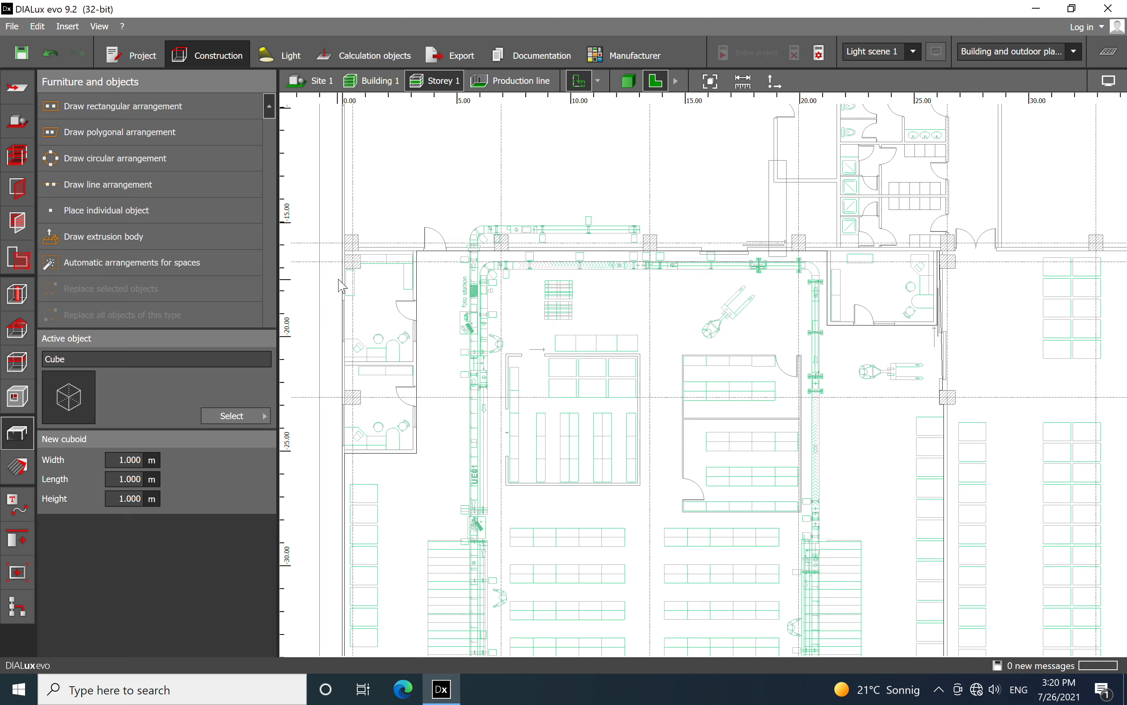
right_click_drag(692, 470, 688, 284)
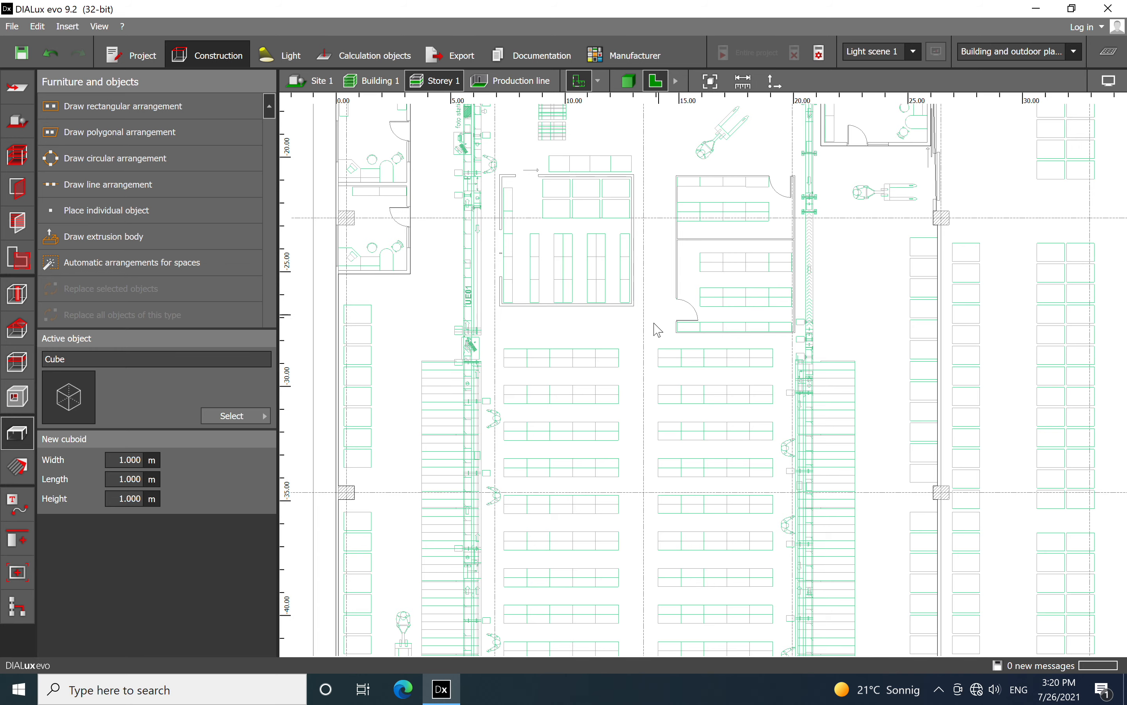
middle_click_drag(695, 433, 702, 242)
scroll(702, 242, "down", 4)
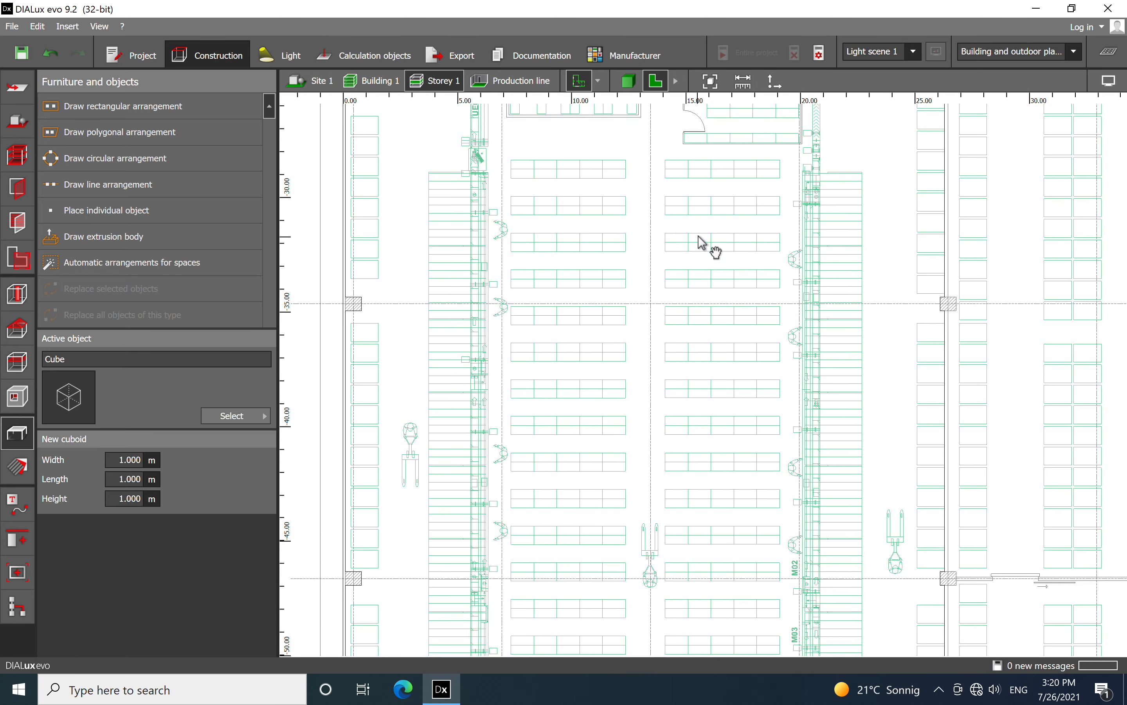
middle_click_drag(628, 234, 634, 270)
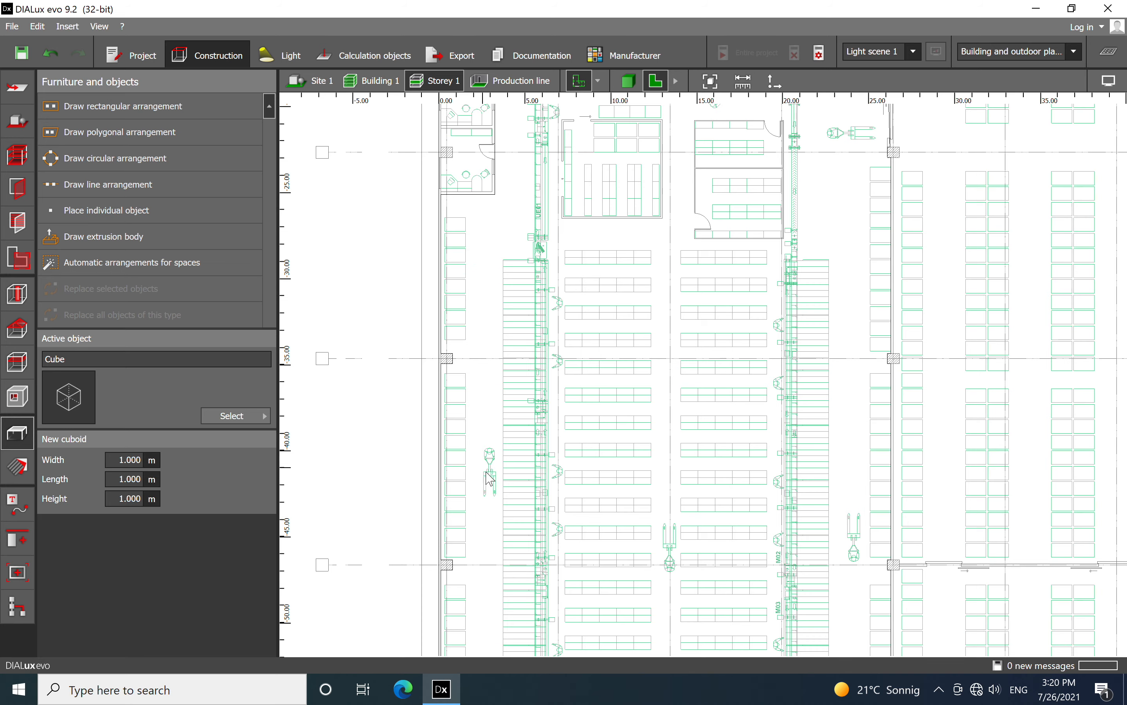
scroll(479, 488, "up", 1)
scroll(490, 264, "down", 4)
middle_click_drag(479, 488, 485, 247)
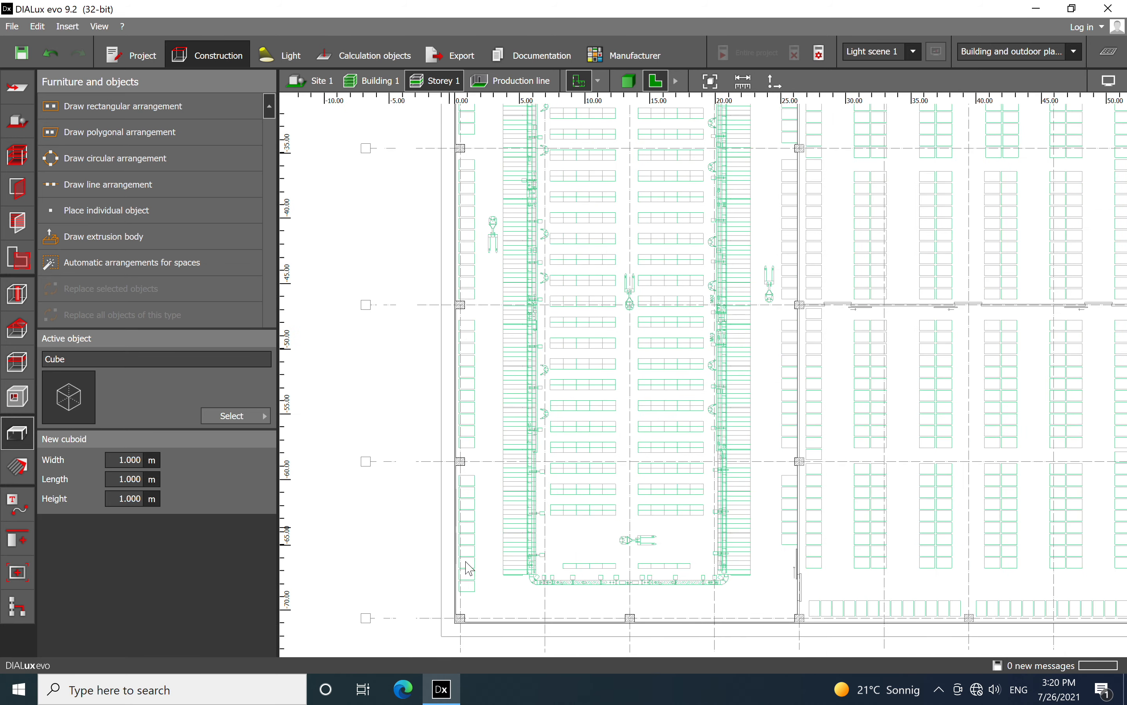
middle_click_drag(803, 253, 801, 406)
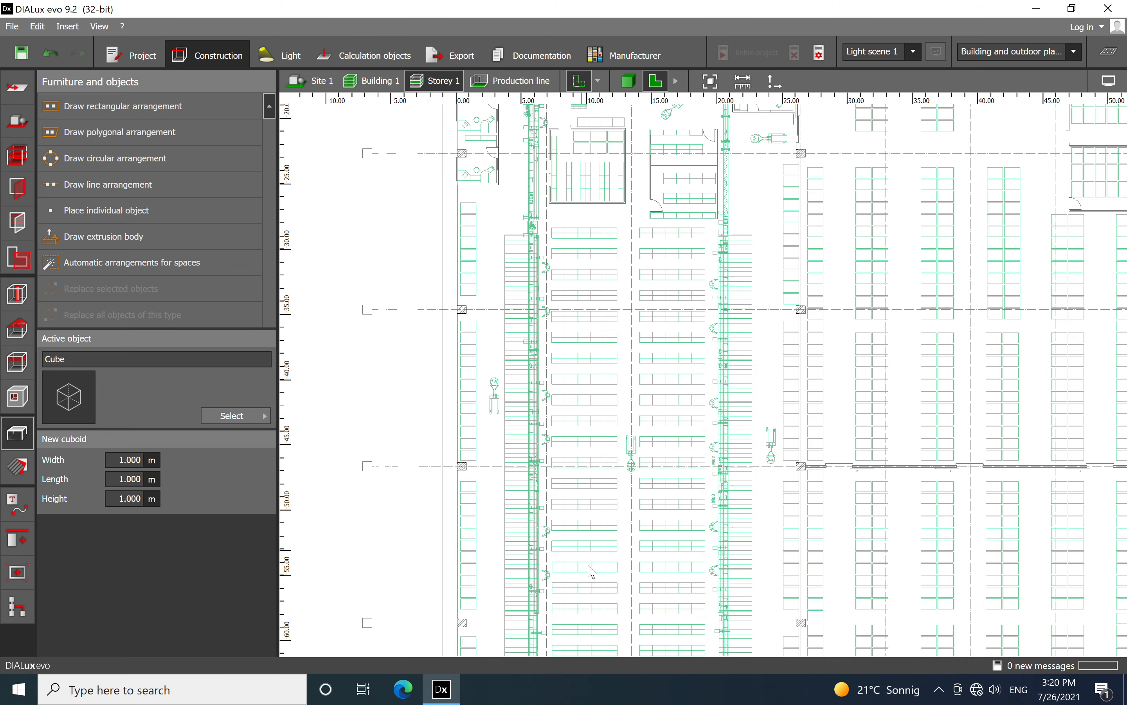
scroll(538, 126, "up", 3)
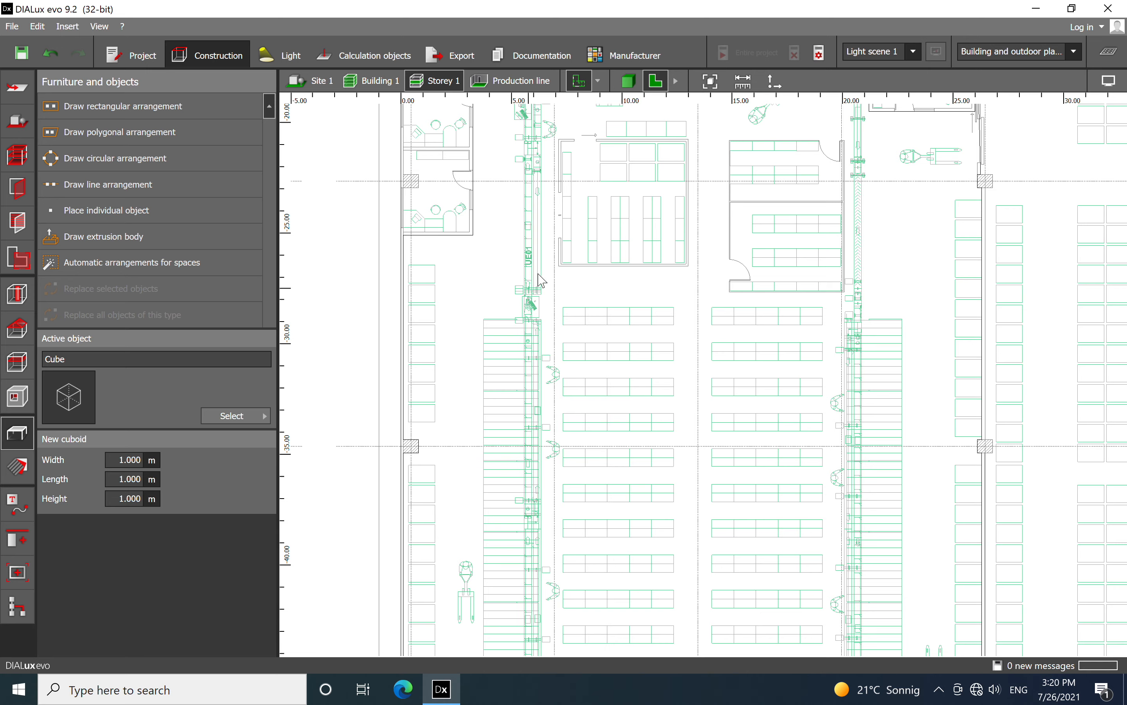
scroll(543, 251, "down", 2)
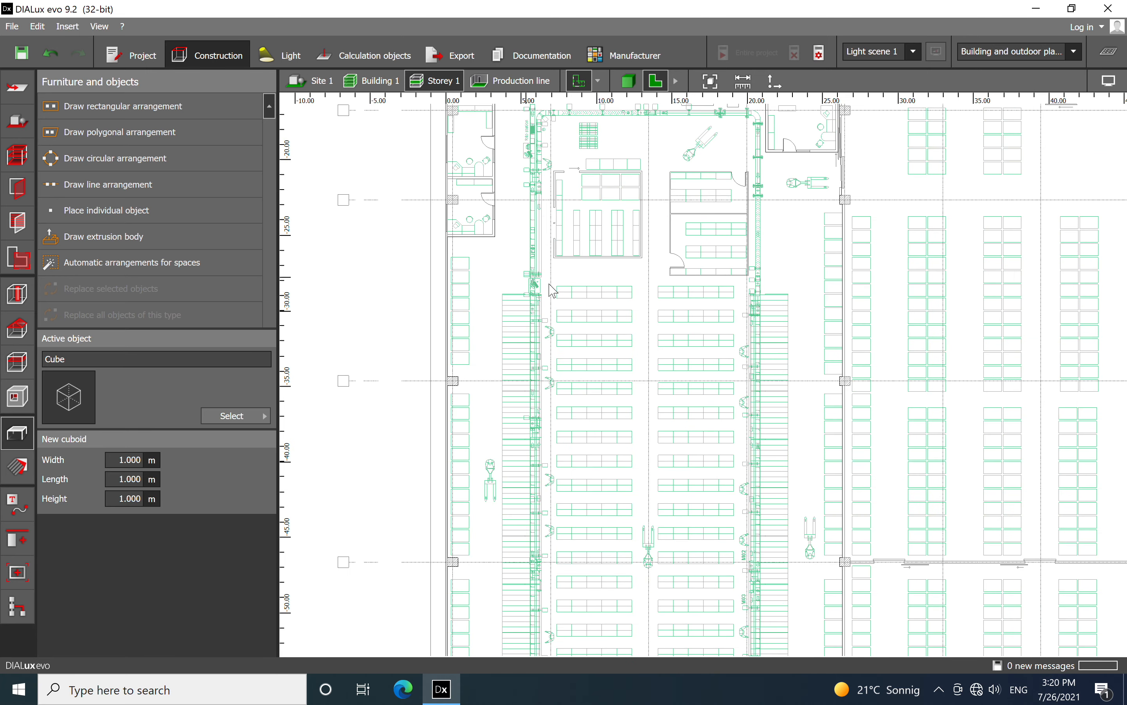
Choose the 120x120 double-sided shelf from the object library and place one at the wall-side shelf outlines below the small offices
left_click(19, 468)
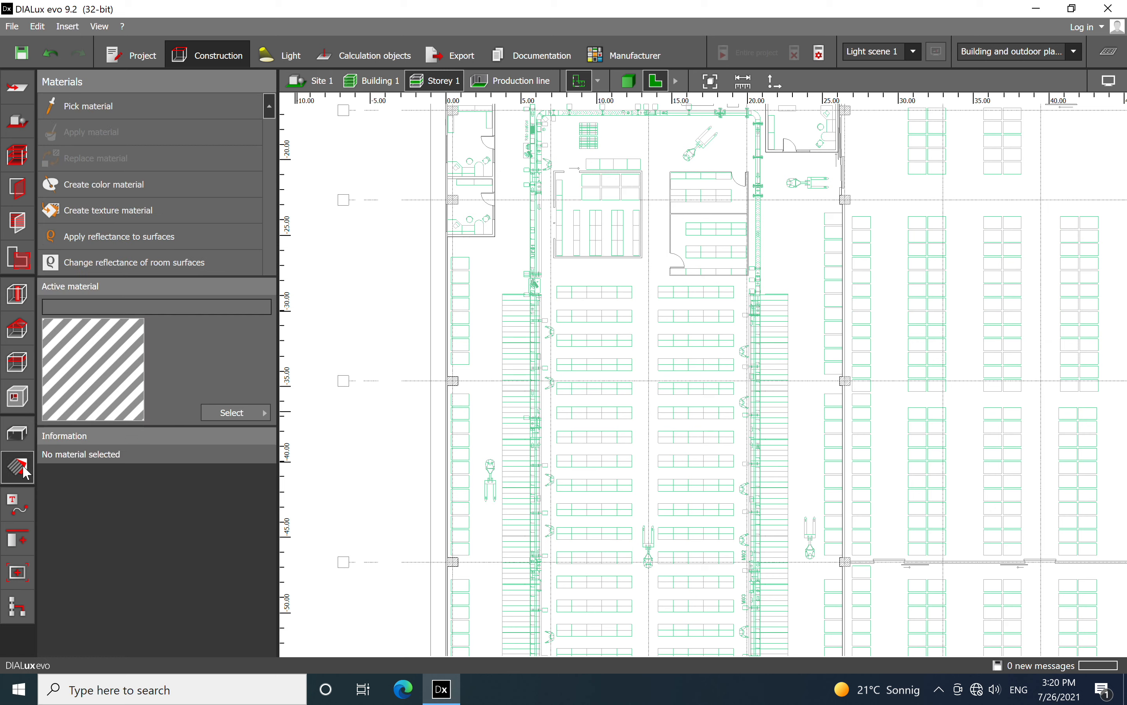
left_click(12, 438)
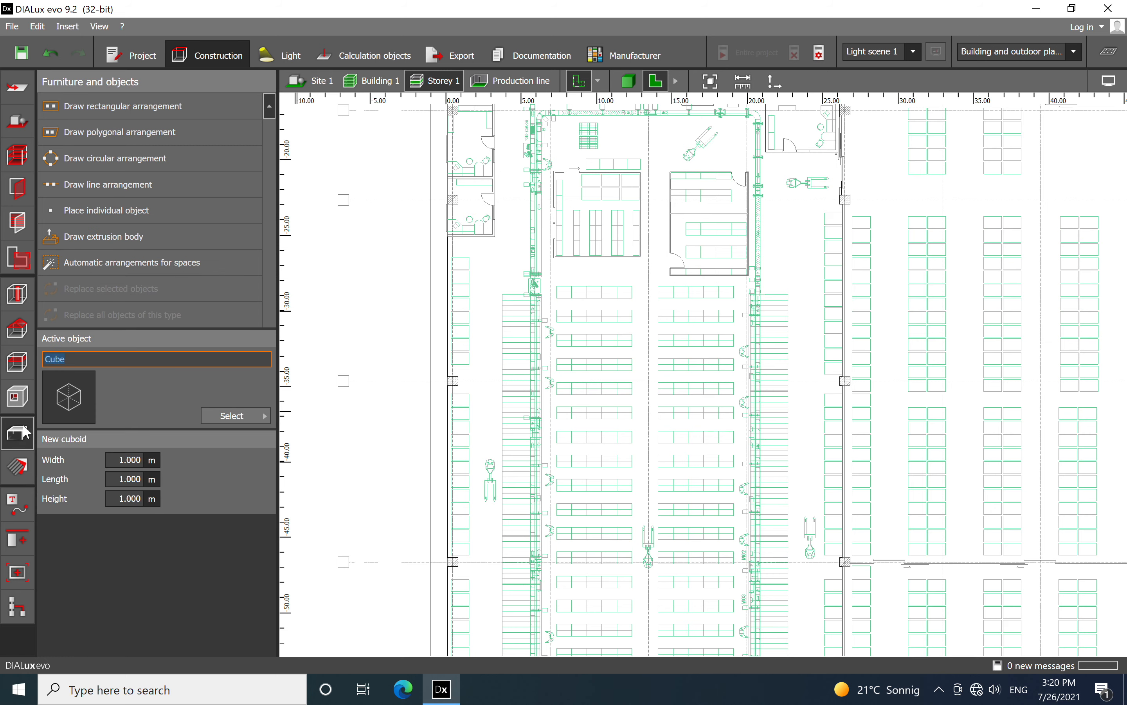
left_click(223, 418)
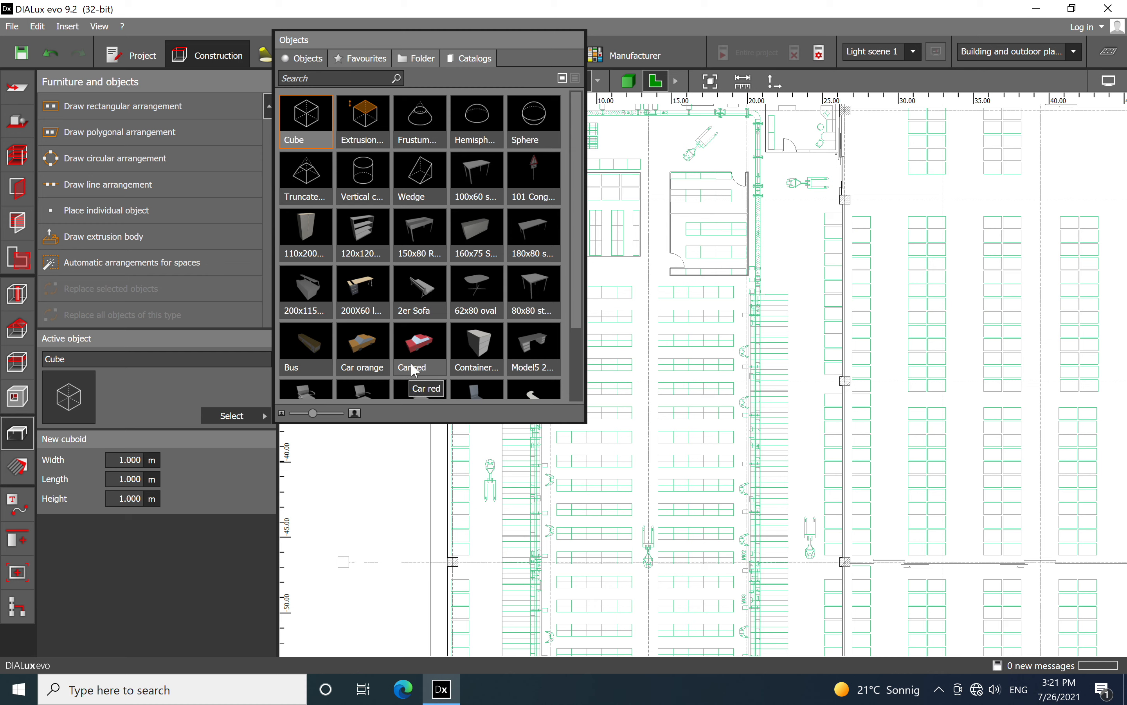
left_click(368, 236)
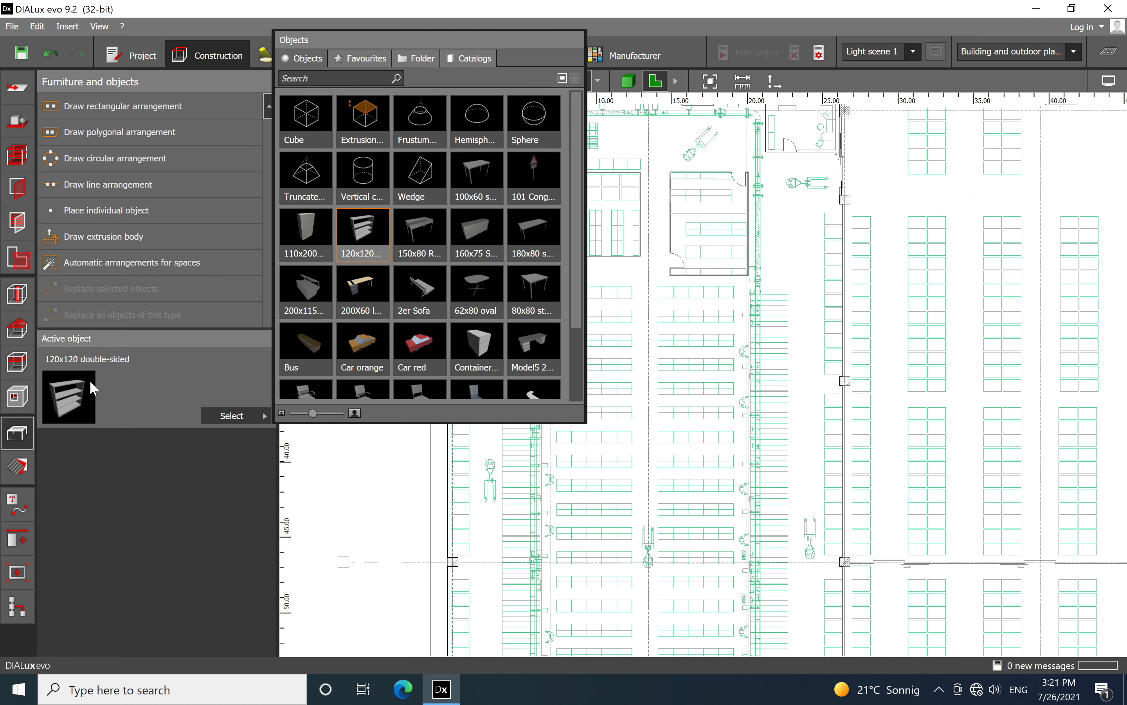
left_click(72, 387)
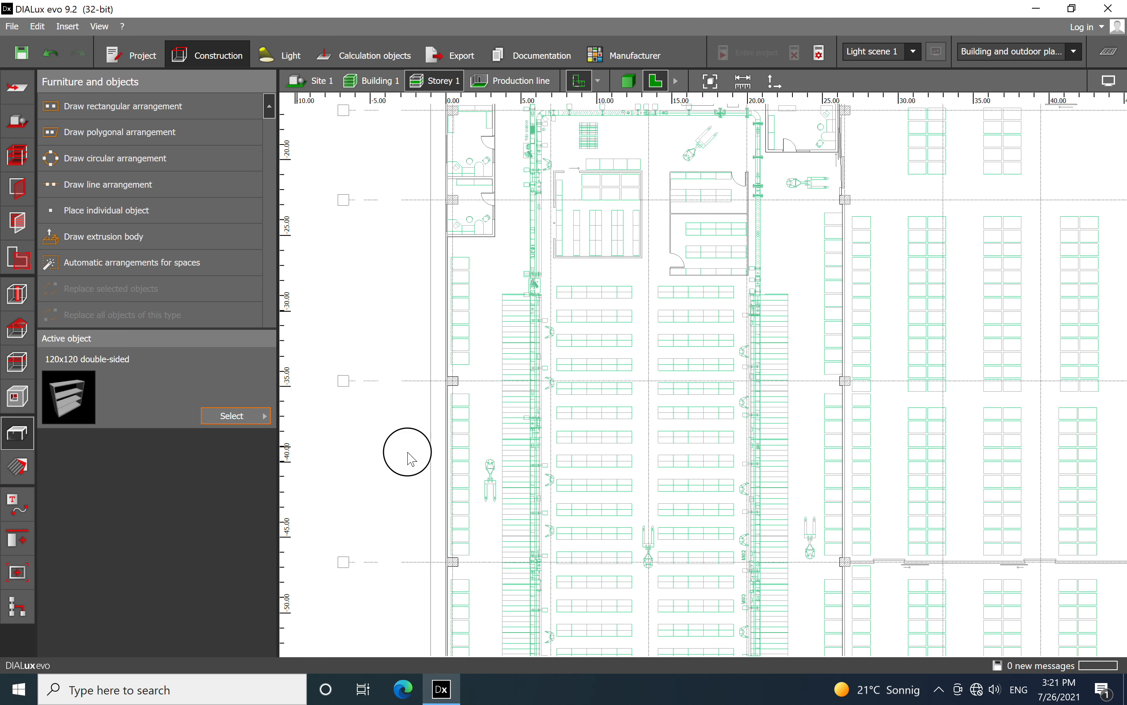
left_click(463, 300)
Rotate the placed shelf by 90° so it runs parallel to the hall's long outer wall
scroll(464, 312, "up", 5)
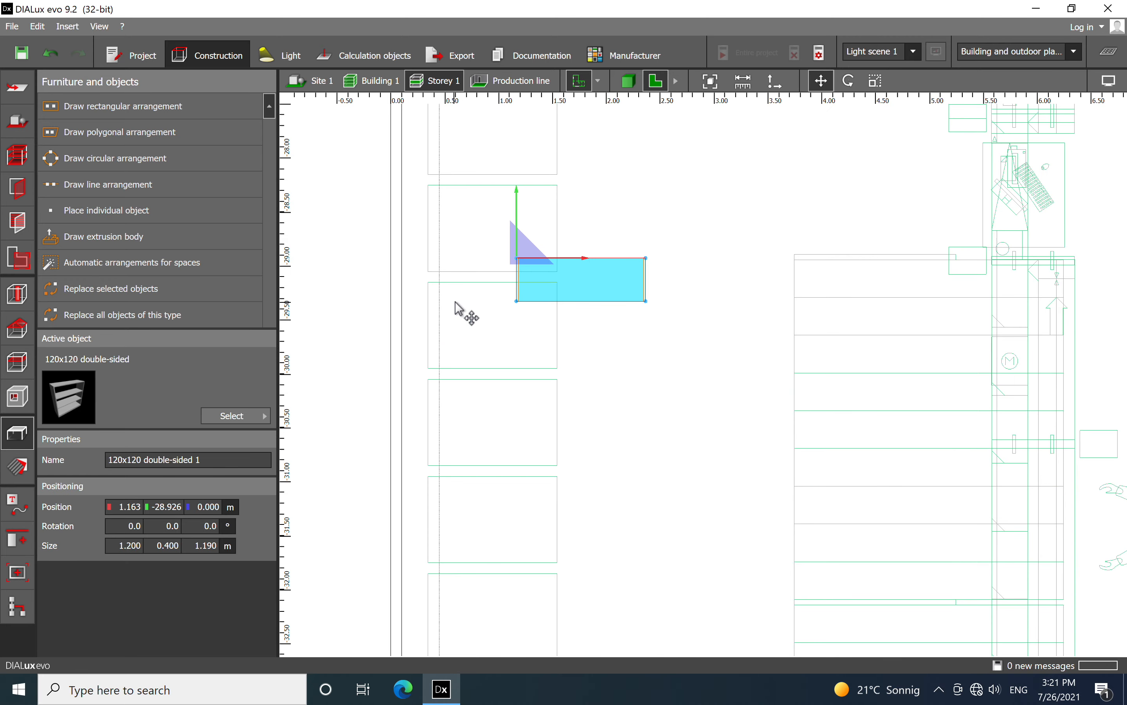
right_click(584, 278)
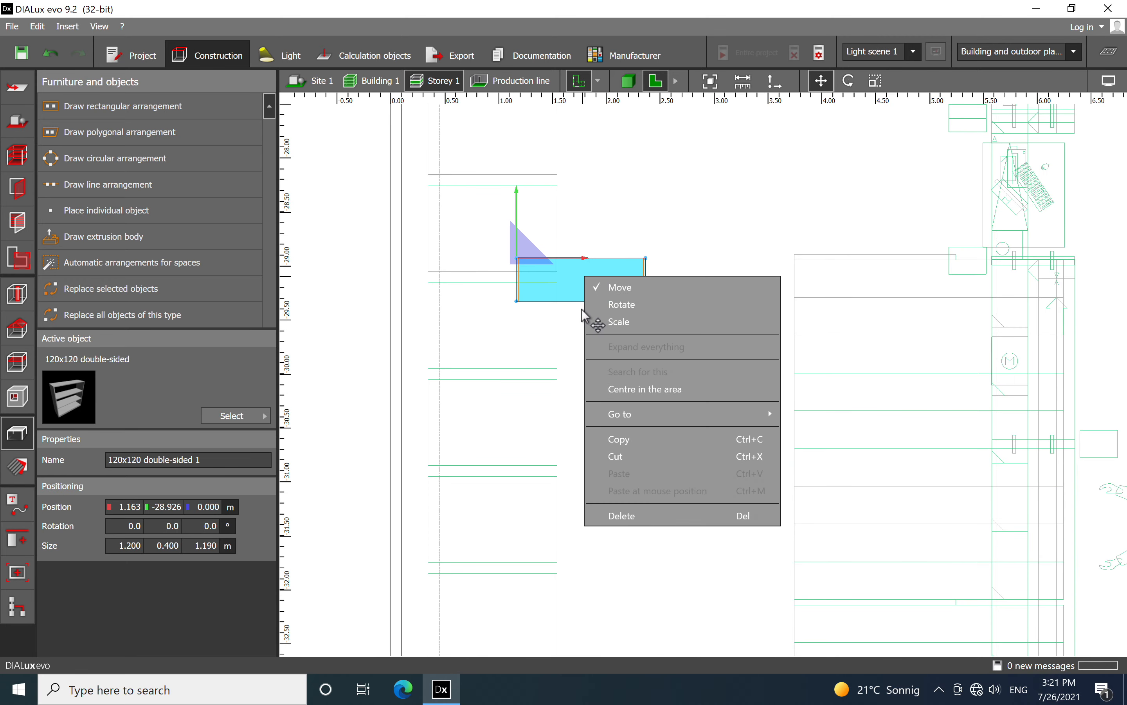
left_click(623, 306)
left_click_drag(594, 257, 516, 178)
Scale the shelf to 7.100 m long and 1.221 m wide so it covers the first row of wall-side outlines
scroll(583, 242, "down", 4)
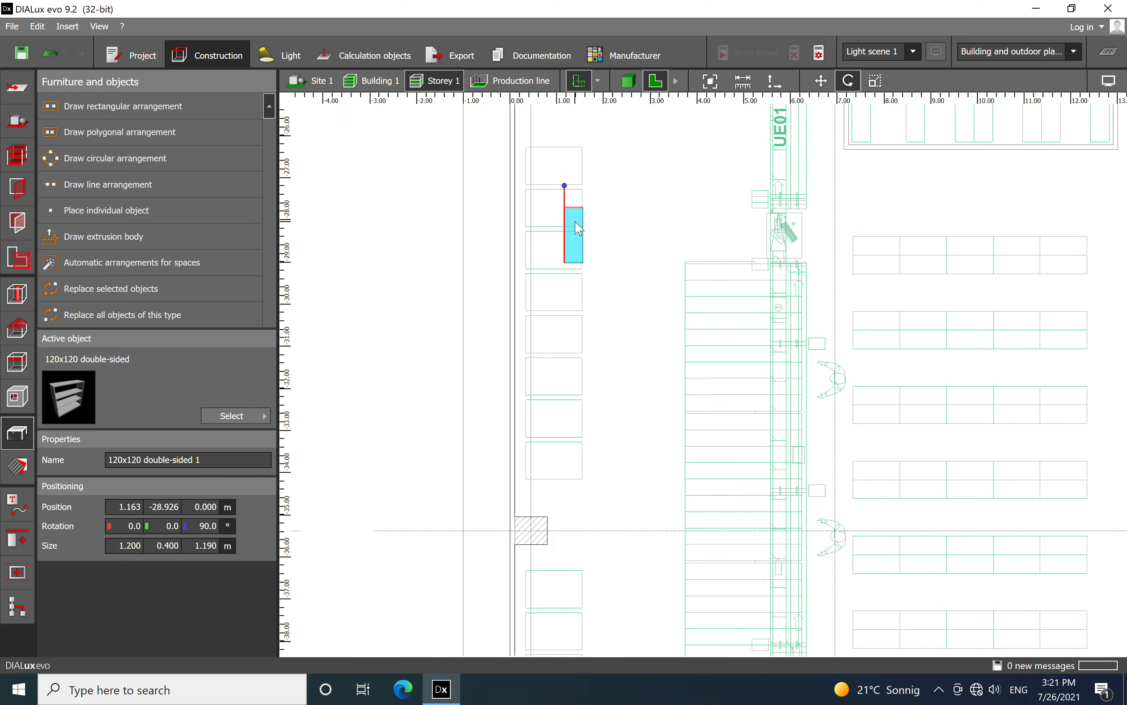
right_click(566, 230)
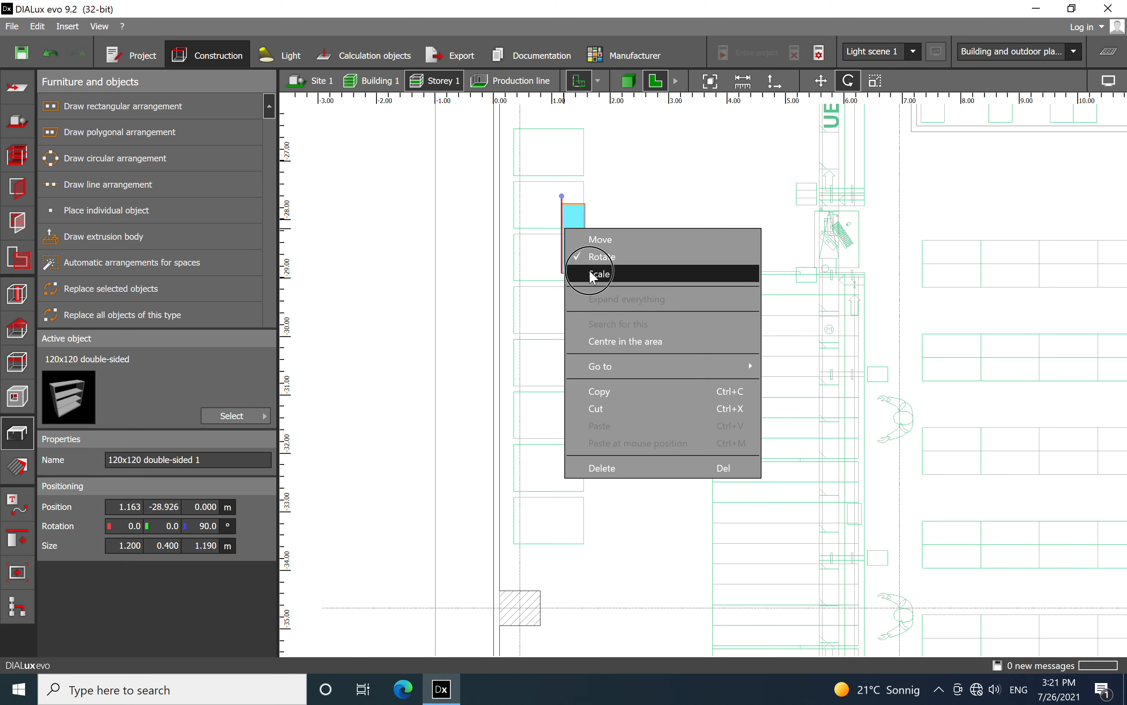
left_click(574, 272)
left_click_drag(574, 204, 581, 139)
left_click_drag(566, 216, 513, 215)
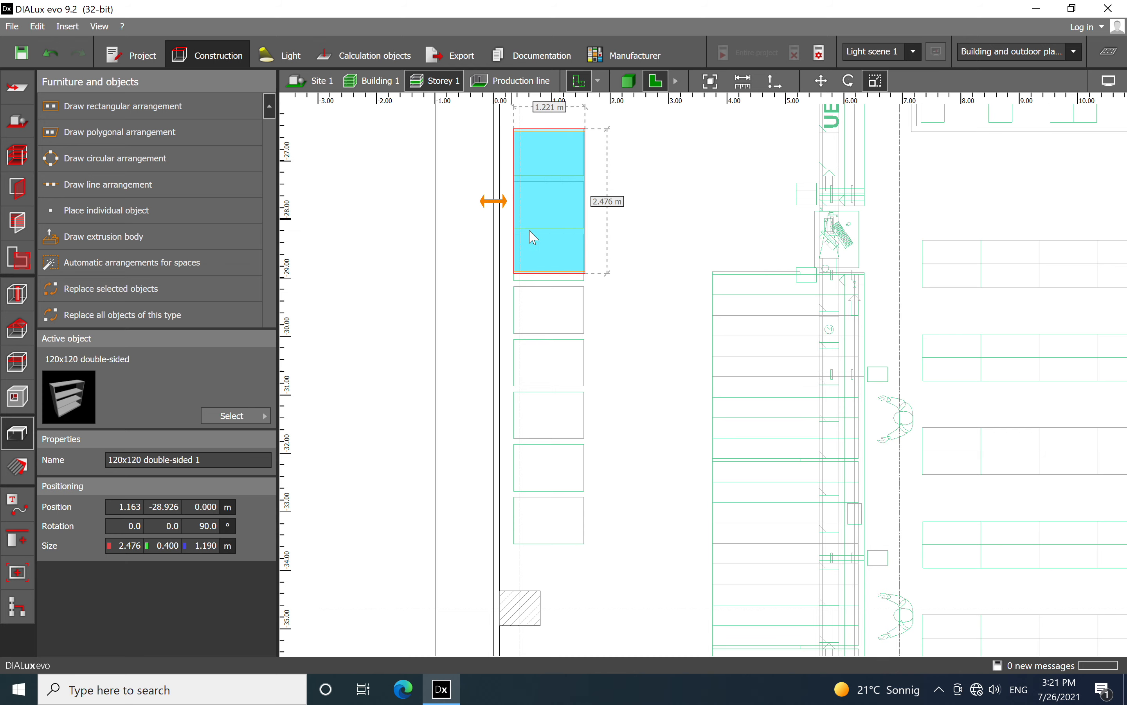
scroll(624, 231, "down", 3)
left_click_drag(583, 261, 573, 399)
Copy the scaled shelf and paste the duplicate onto the next row of outlines along the same outer wall
right_click(588, 267)
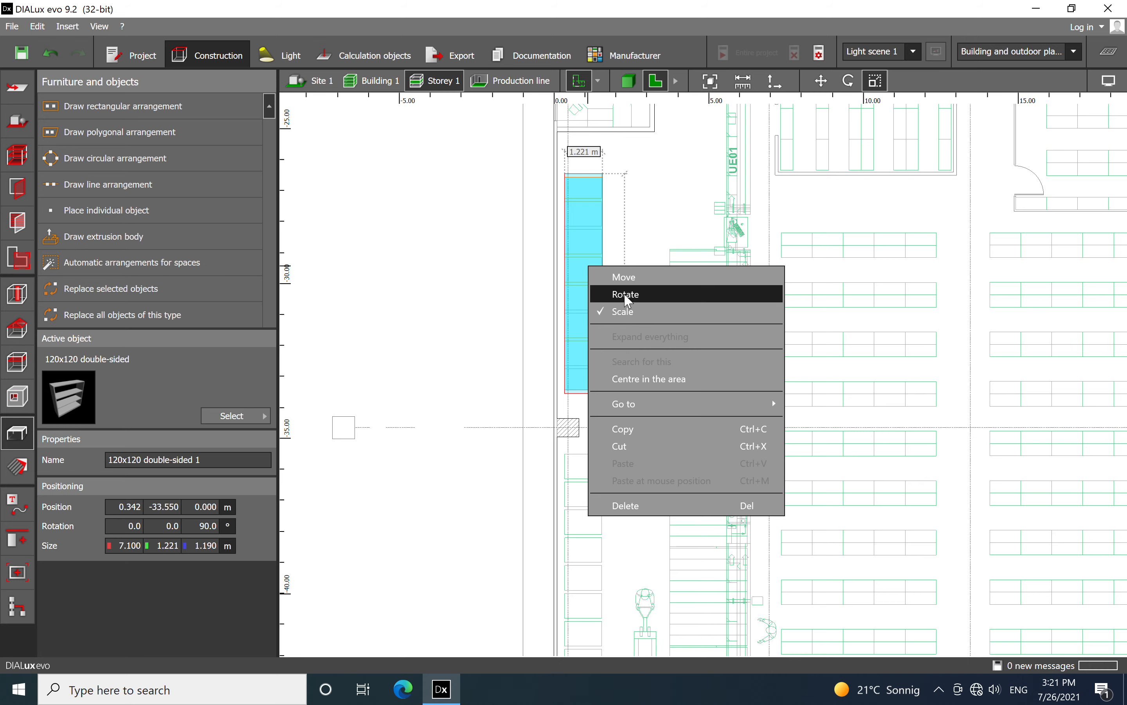
left_click(620, 428)
scroll(664, 326, "down", 4)
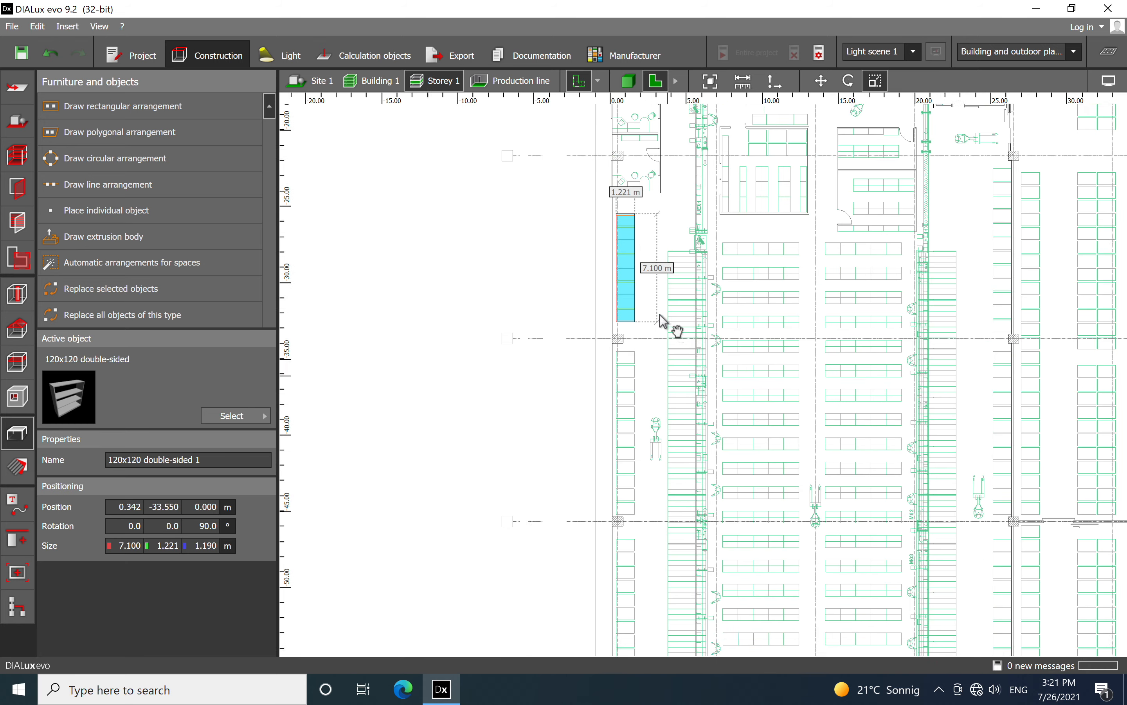
scroll(622, 351, "up", 5)
right_click(605, 245)
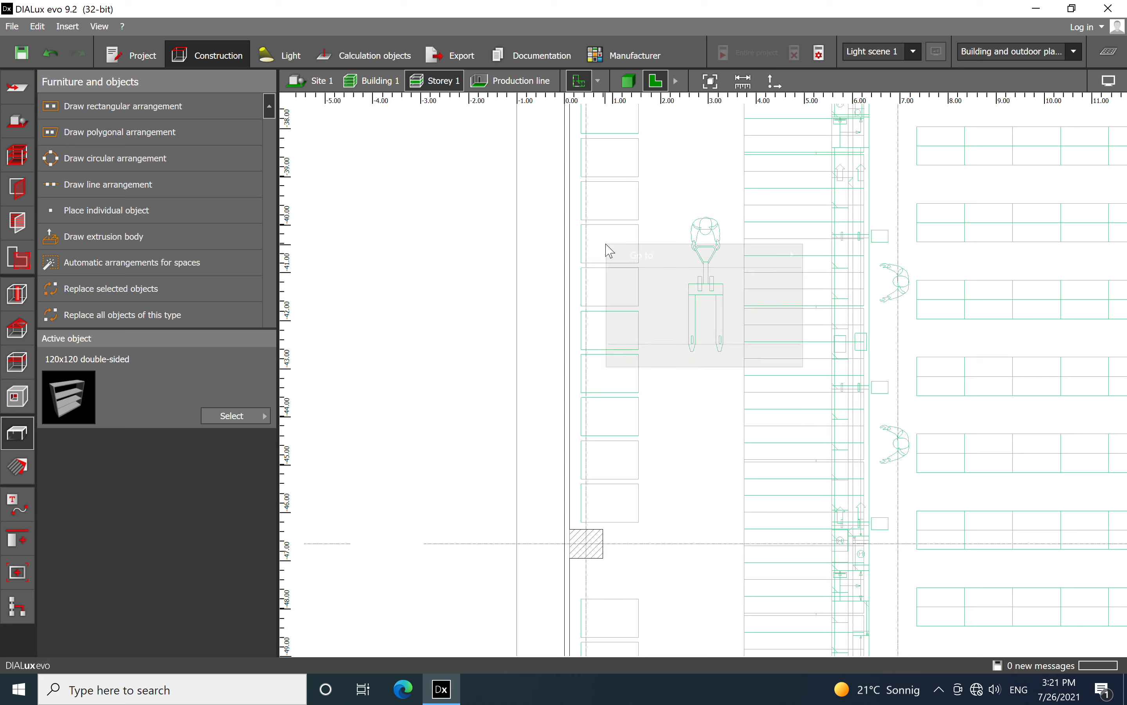
left_click(639, 331)
Move the pasted shelf to X 0.342 m, Y -46.200 m, aligned with the last outline above the column
scroll(639, 332, "down", 3)
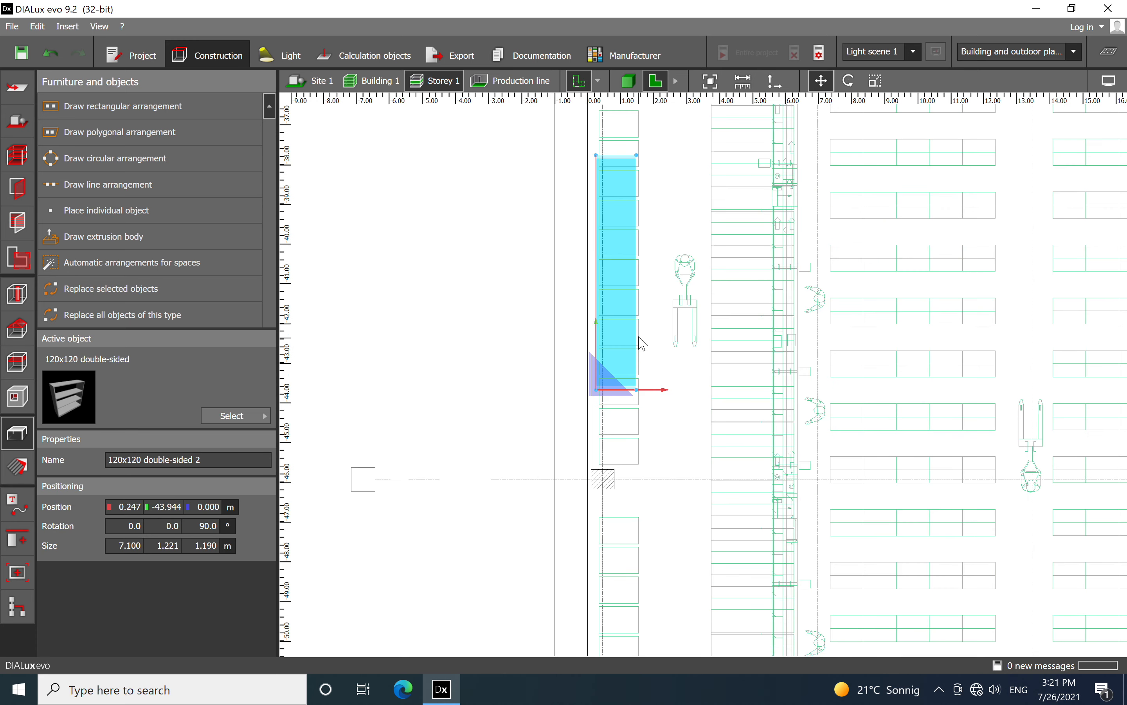
scroll(633, 215, "up", 2)
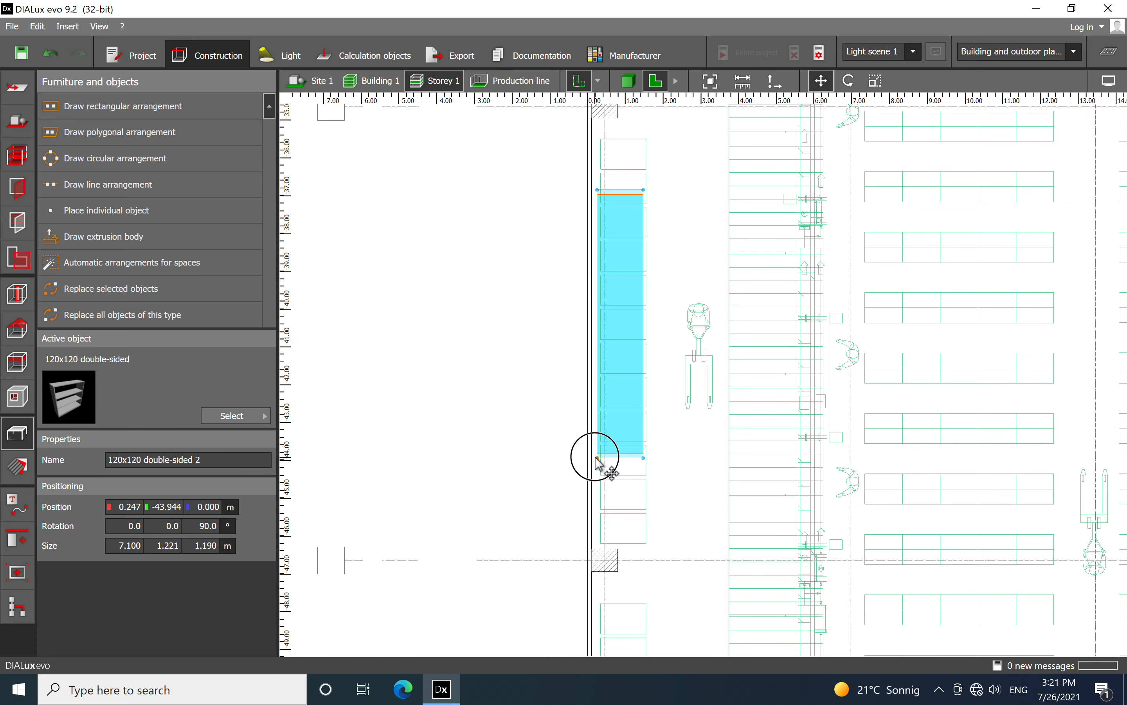
left_click_drag(611, 503, 600, 544)
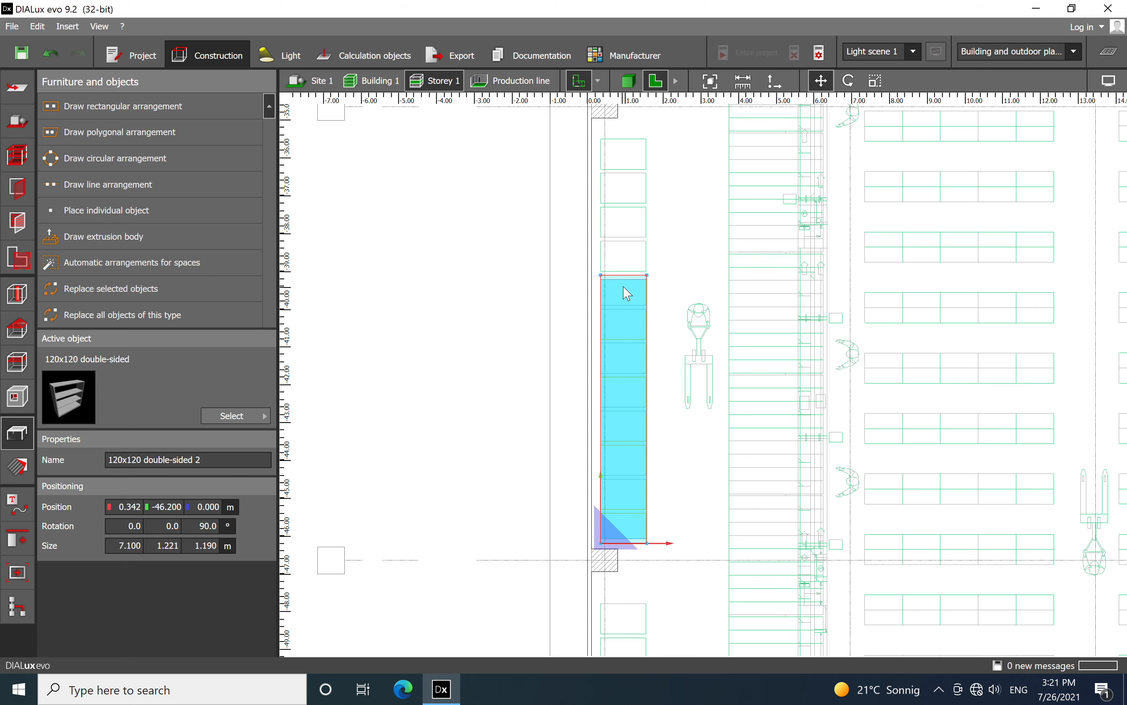
Scale the second wall-side shelf to 10.700 m long so it covers all outlines between the two columns
right_click(627, 293)
left_click(645, 332)
left_click_drag(627, 276, 627, 150)
scroll(627, 149, "down", 3)
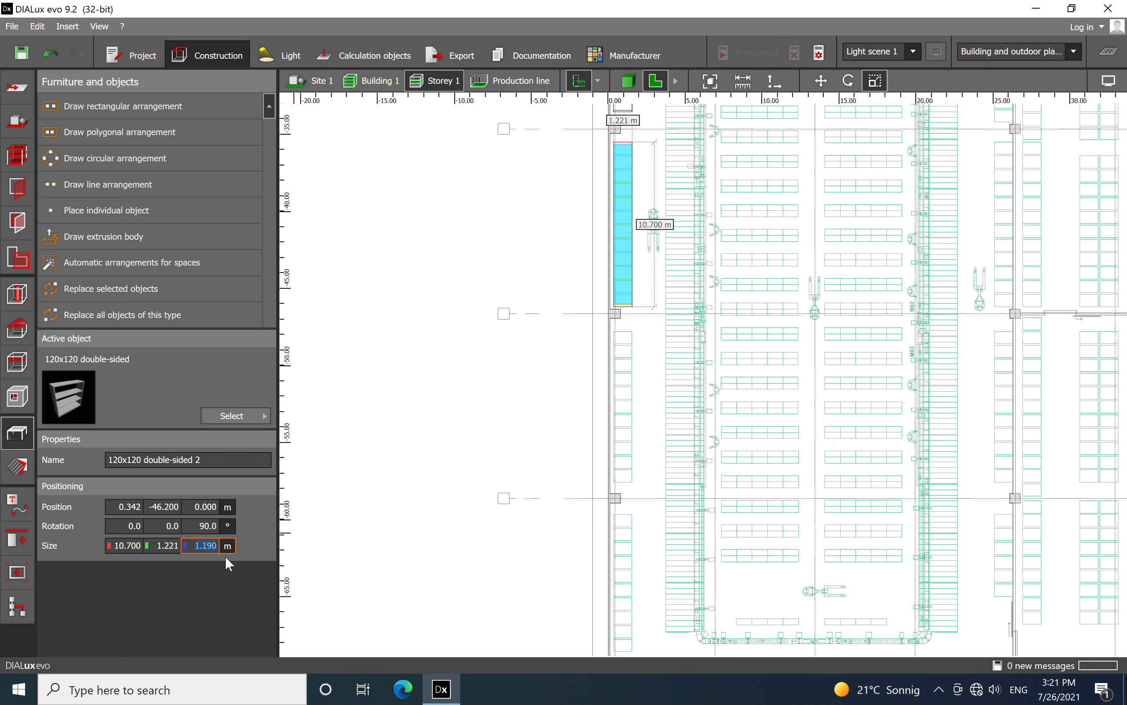
Examine the two shelves along the hall's outer wall in the 3D view
left_click(629, 81)
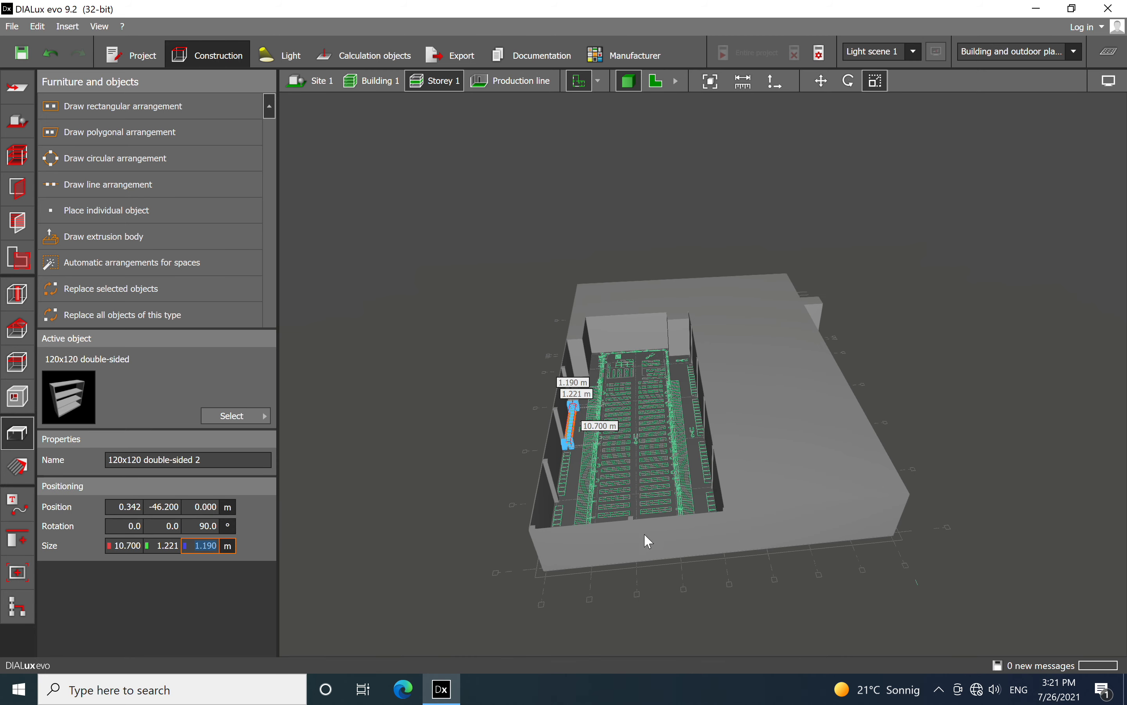
left_click(619, 608)
right_click_drag(614, 582, 546, 580)
scroll(551, 354, "up", 3)
scroll(551, 354, "up", 5)
right_click_drag(647, 499, 687, 504)
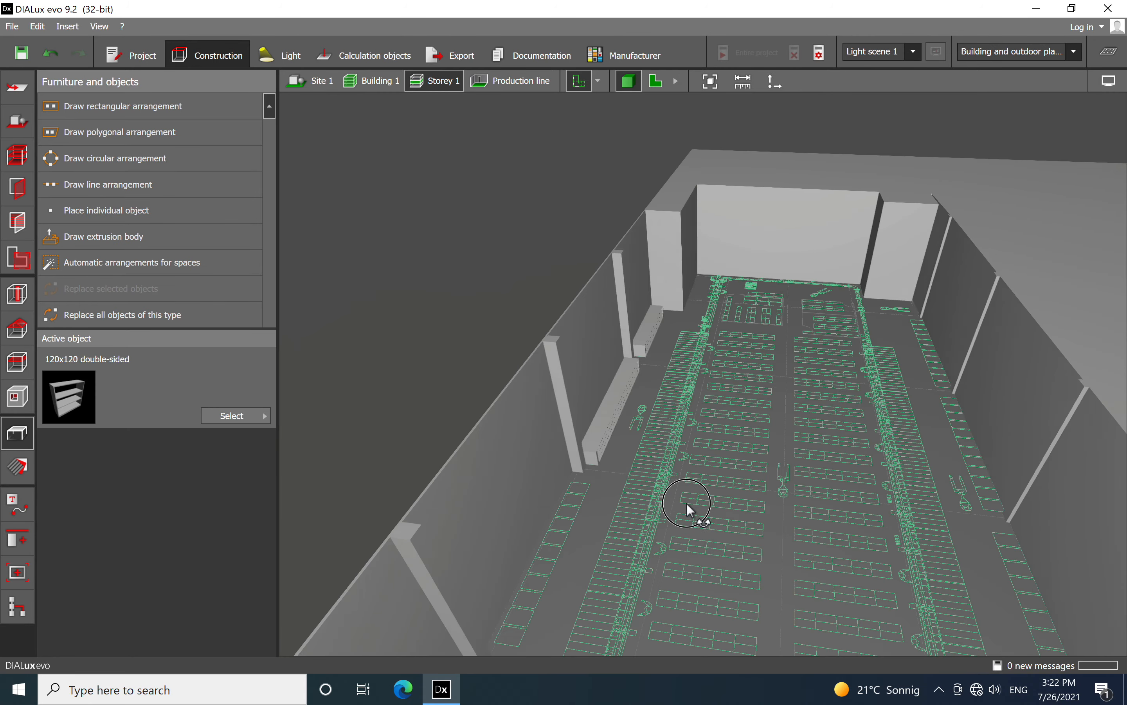
scroll(598, 448, "up", 1)
scroll(598, 450, "up", 2)
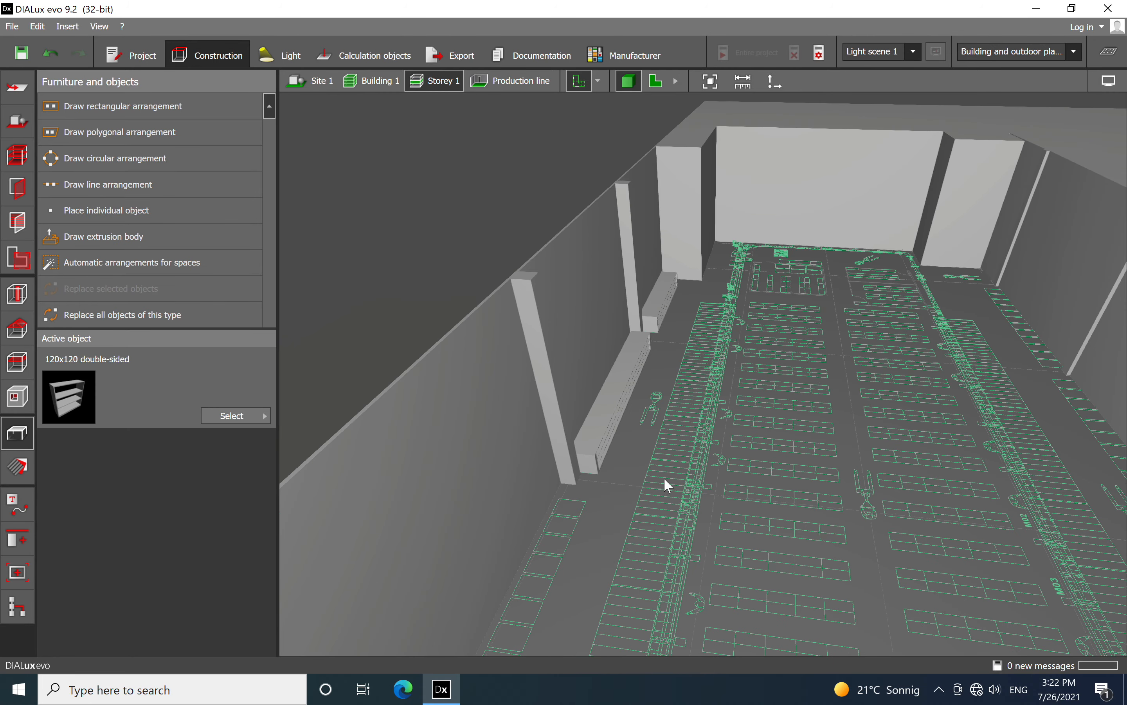
In the floor plan, set the height of both wall-side shelves to 4 m
left_click(663, 83)
left_click(621, 242)
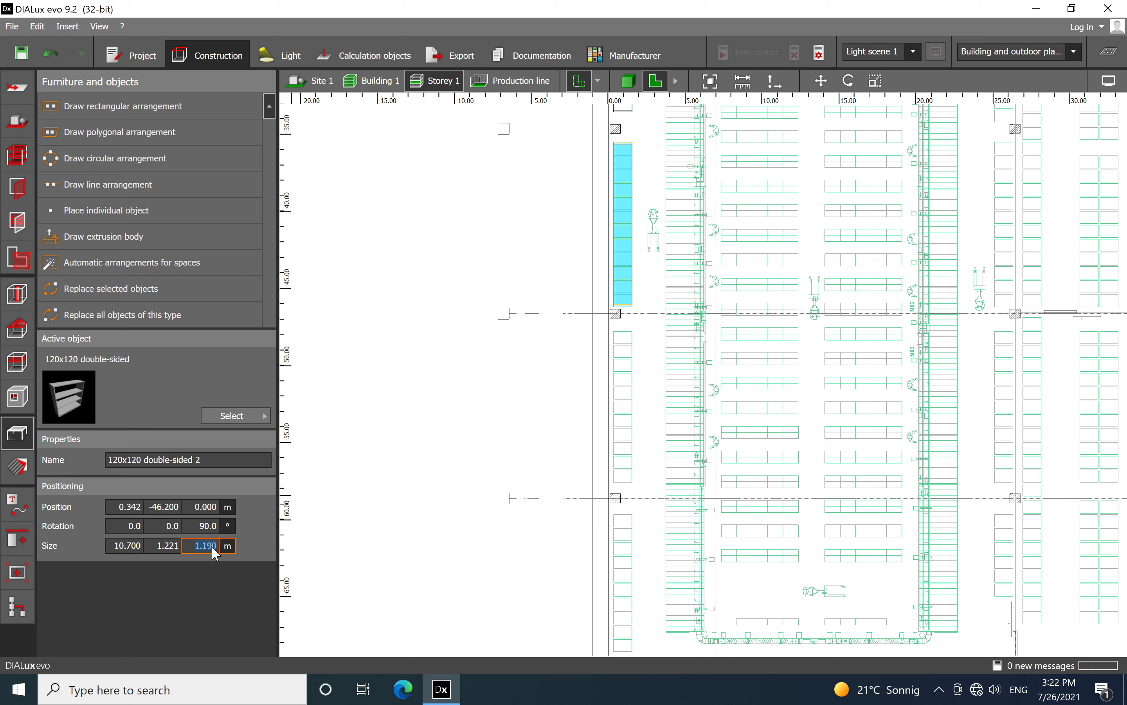
type("4")
left_click(655, 356)
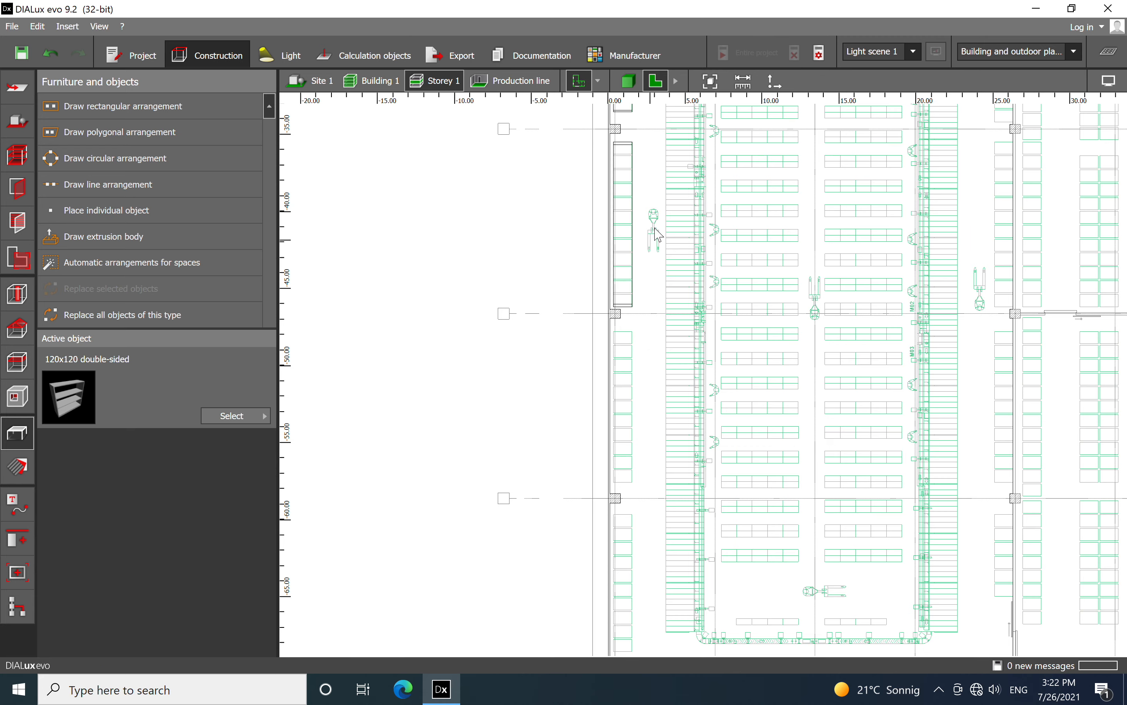
middle_click_drag(654, 235, 650, 336)
left_click(620, 217)
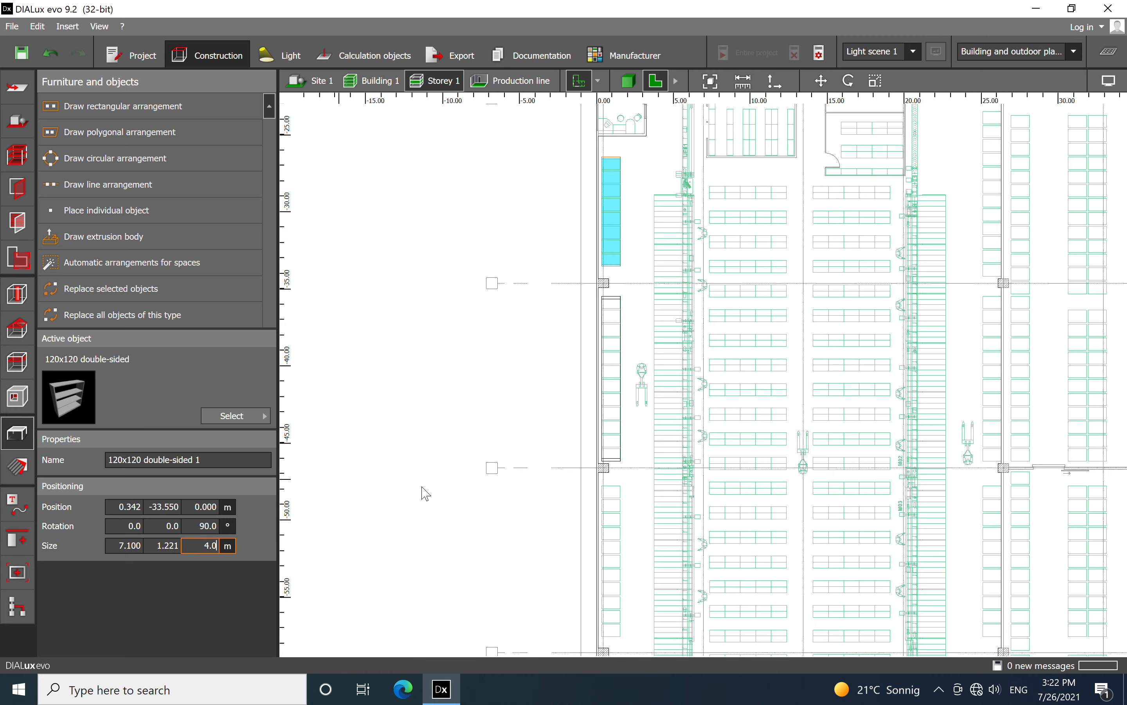
left_click(637, 319)
Copy the 10.700 m shelf and paste it at the next row of outlines along the same outer wall
scroll(516, 315, "down", 3)
scroll(583, 340, "up", 4)
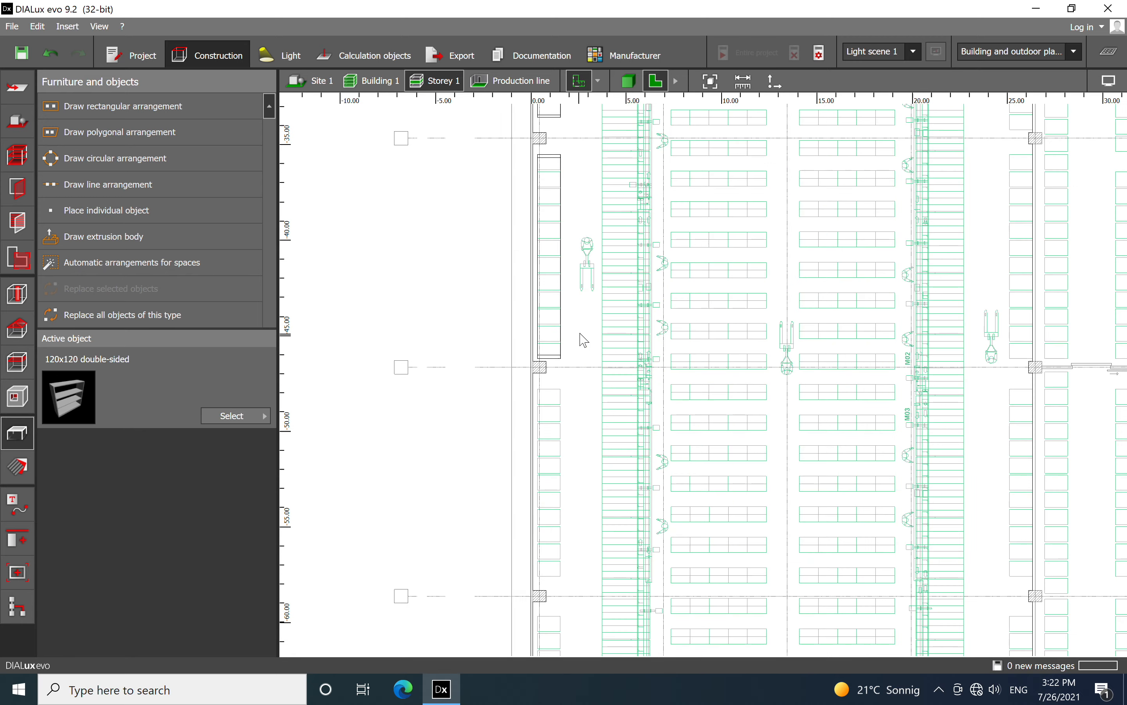
left_click(559, 332)
right_click(554, 286)
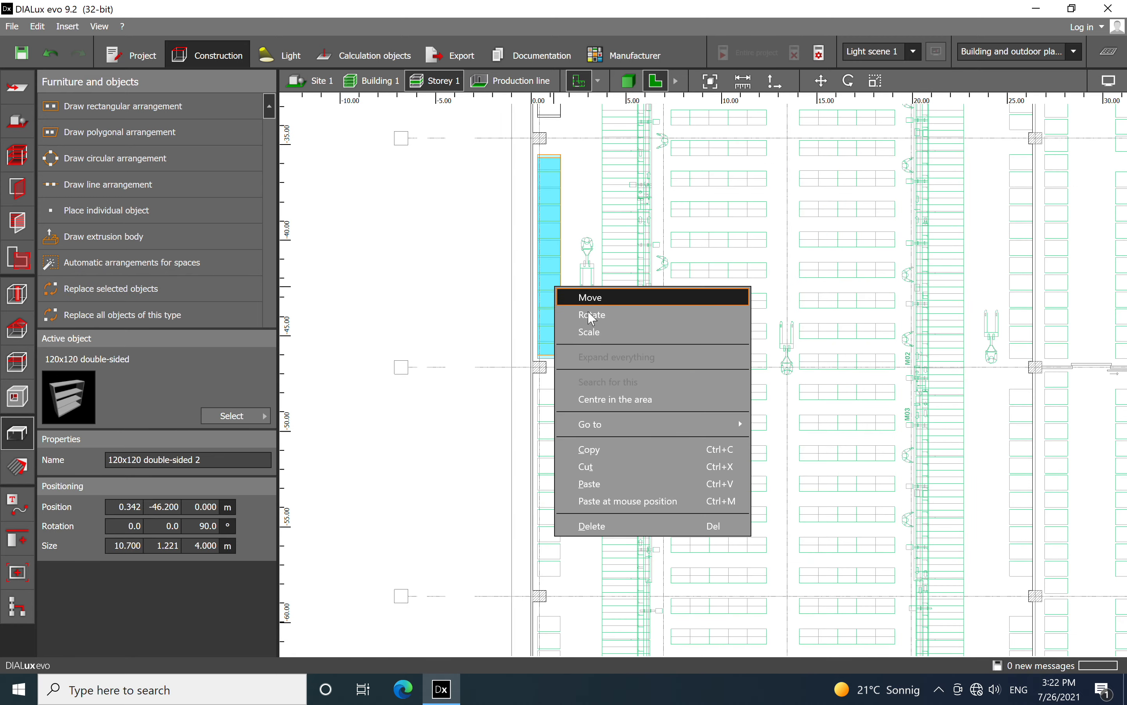
left_click(591, 450)
scroll(620, 373, "down", 3)
scroll(629, 360, "up", 6)
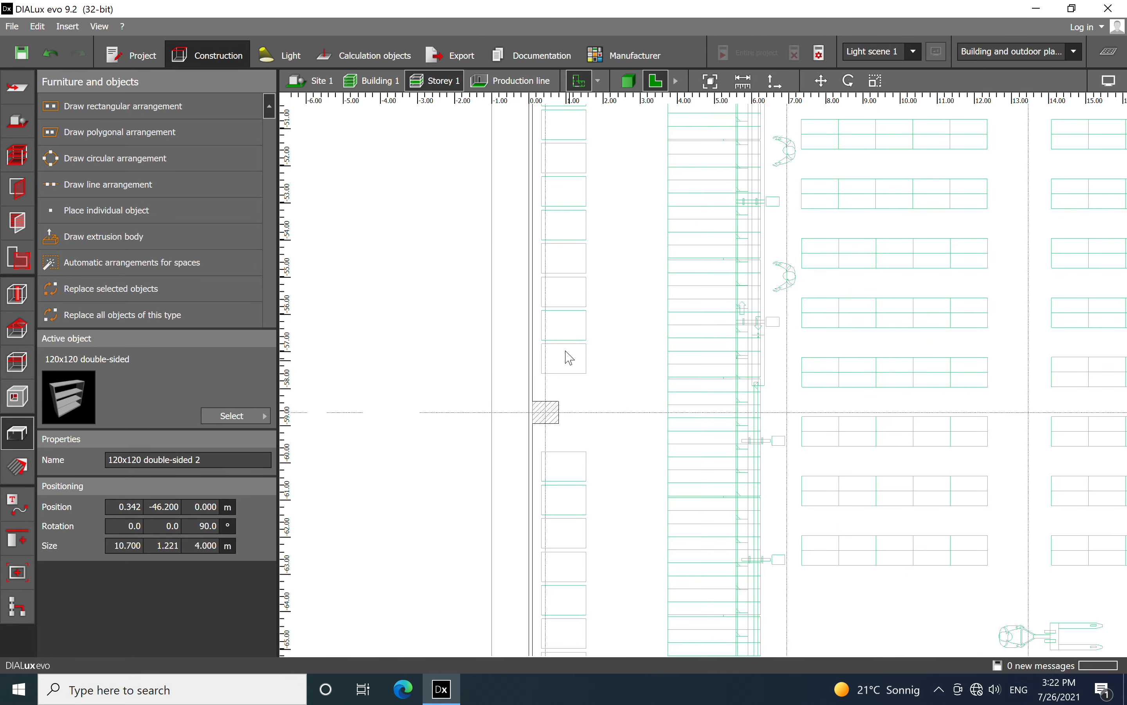
right_click(569, 358)
left_click(597, 438)
Move the pasted shelf to X 0.342 m, Y -57.600 m, onto the outlines between the next two columns
scroll(636, 448, "down", 1)
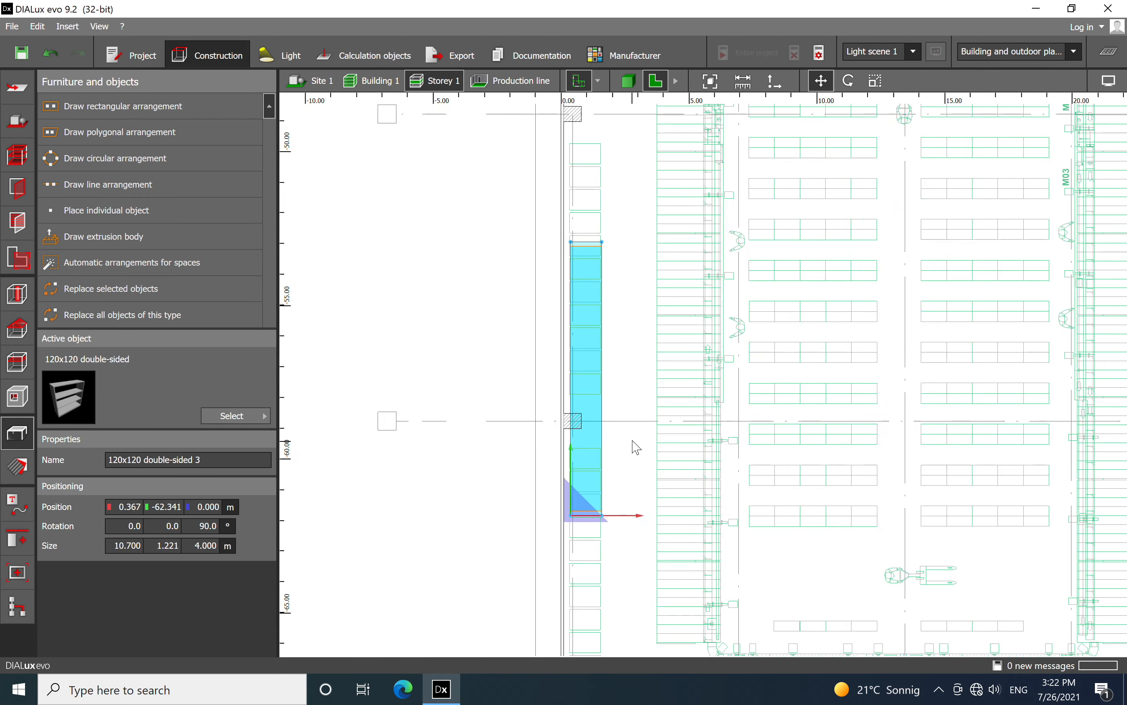
scroll(637, 448, "down", 1)
left_click_drag(595, 509, 585, 407)
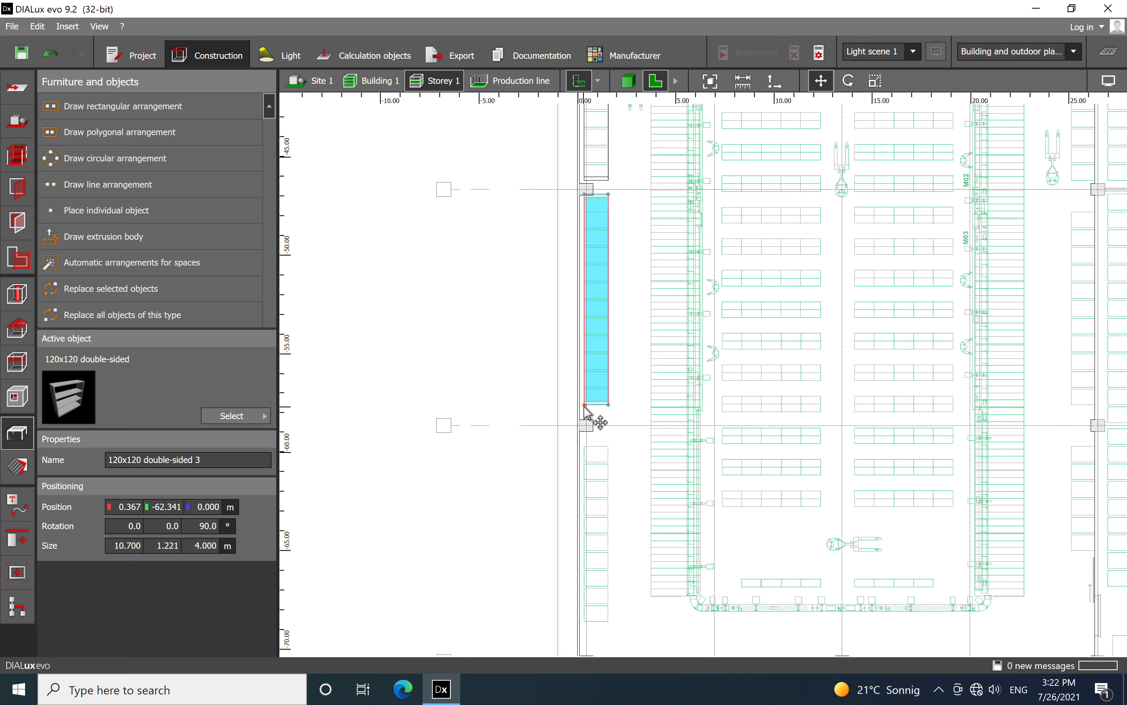
Try to adjust the third shelf's end near the column with the Scale tool
scroll(622, 187, "up", 3)
right_click(561, 228)
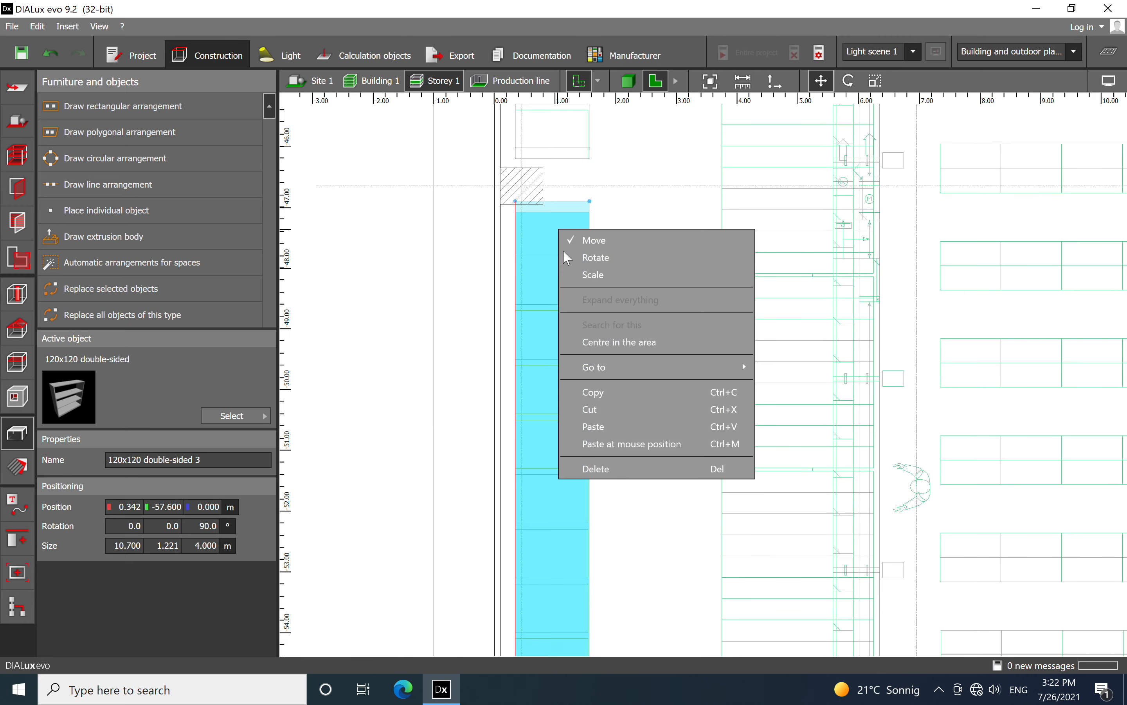
left_click(601, 278)
left_click_drag(557, 257, 554, 206)
scroll(622, 246, "down", 6)
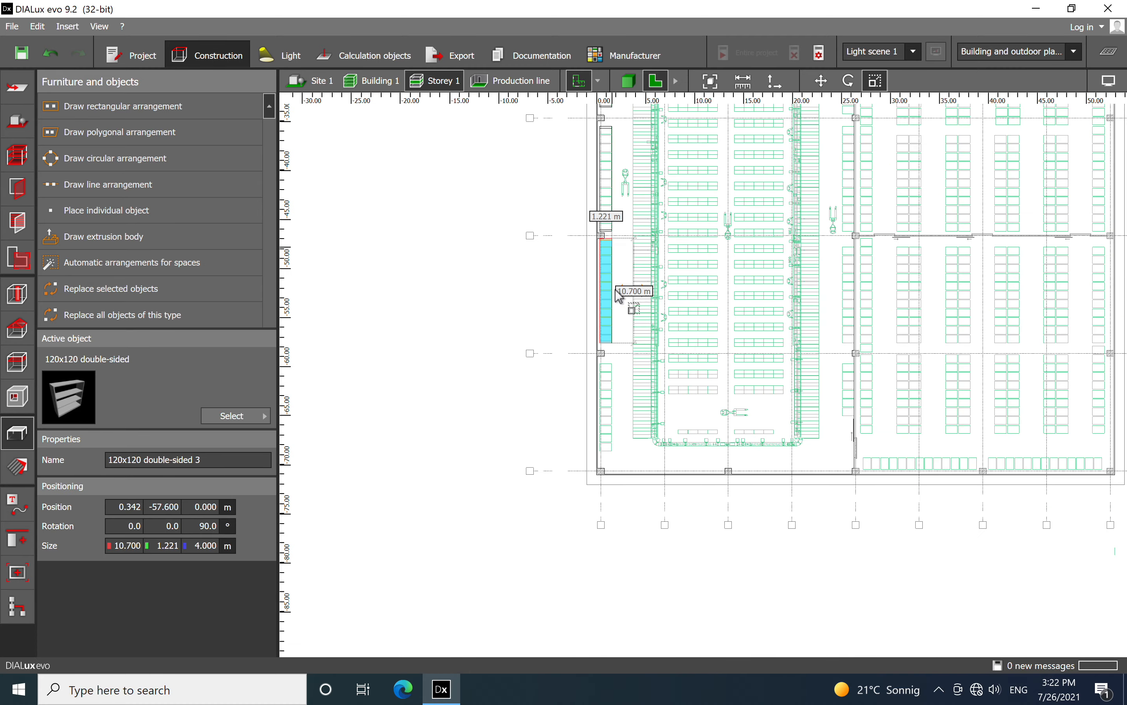
Paste another shelf copy near the hall's corner and move it to X 0.342 m, Y -68.600 m on the last outlines
scroll(605, 383, "up", 3)
middle_click_drag(625, 392, 638, 263)
scroll(614, 404, "up", 3)
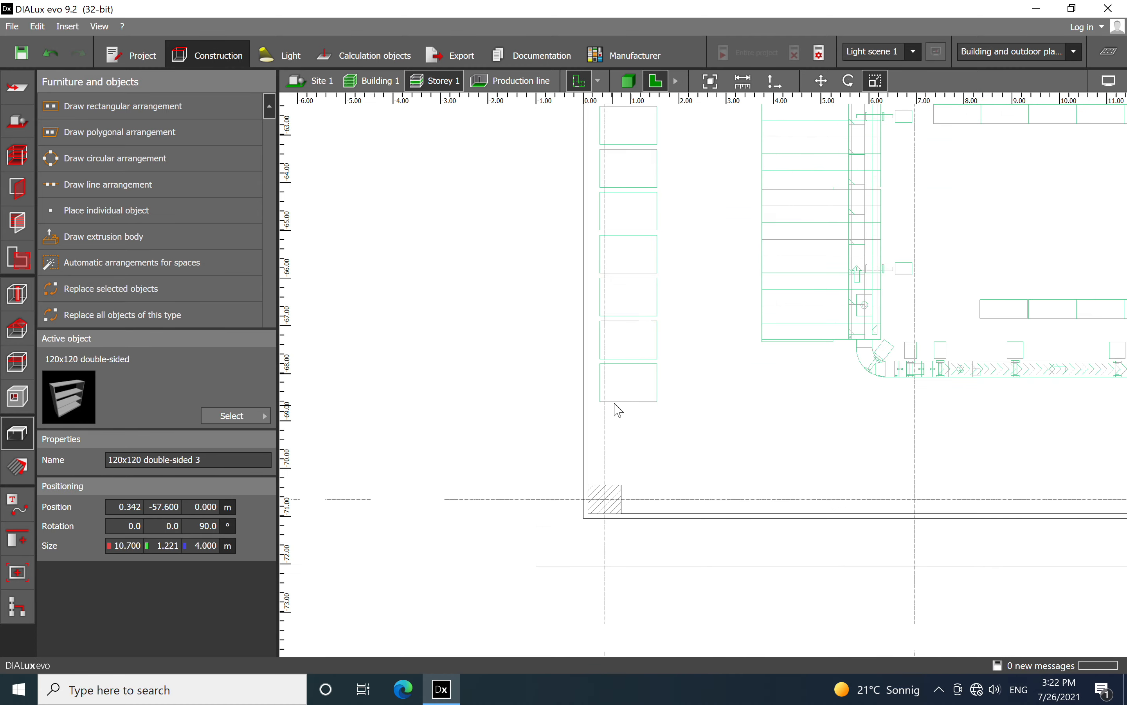
right_click(625, 386)
left_click(659, 462)
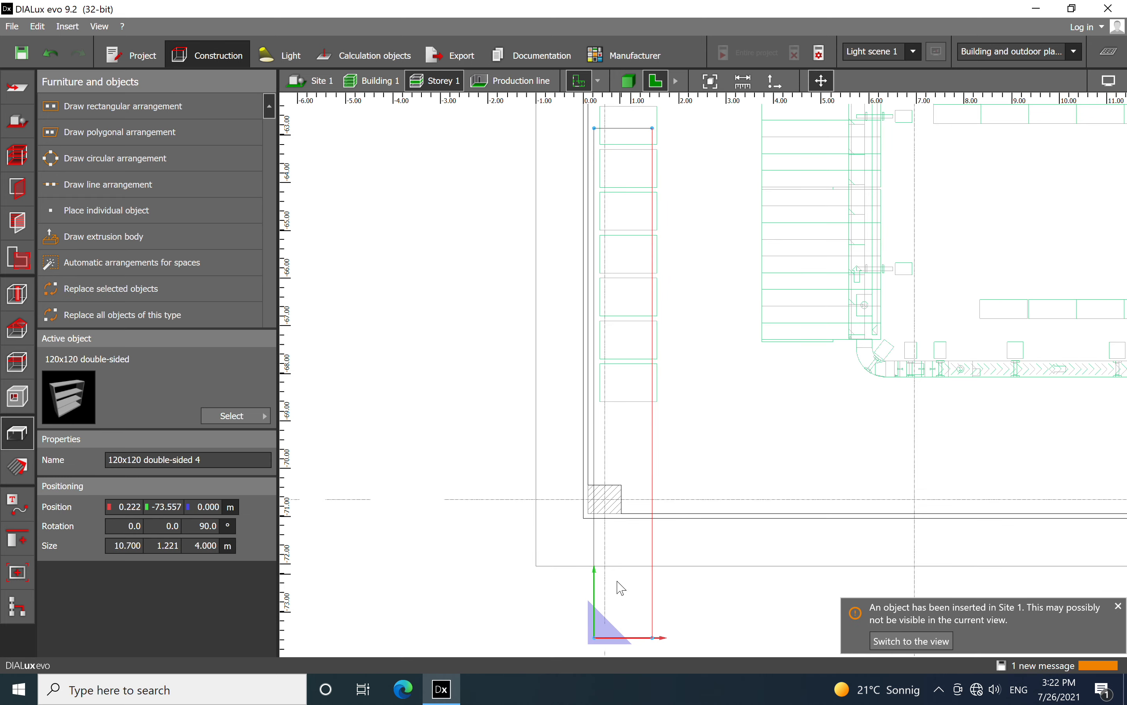
left_click_drag(598, 644, 601, 409)
scroll(666, 428, "down", 5)
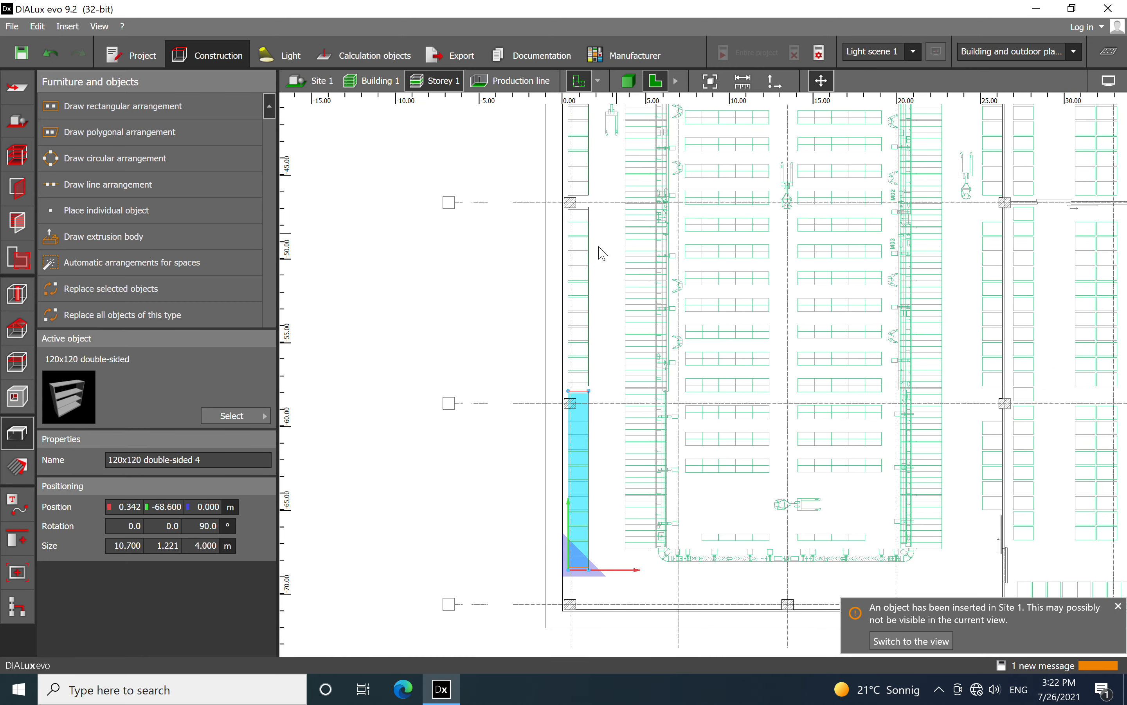
left_click(587, 257)
right_click(587, 258)
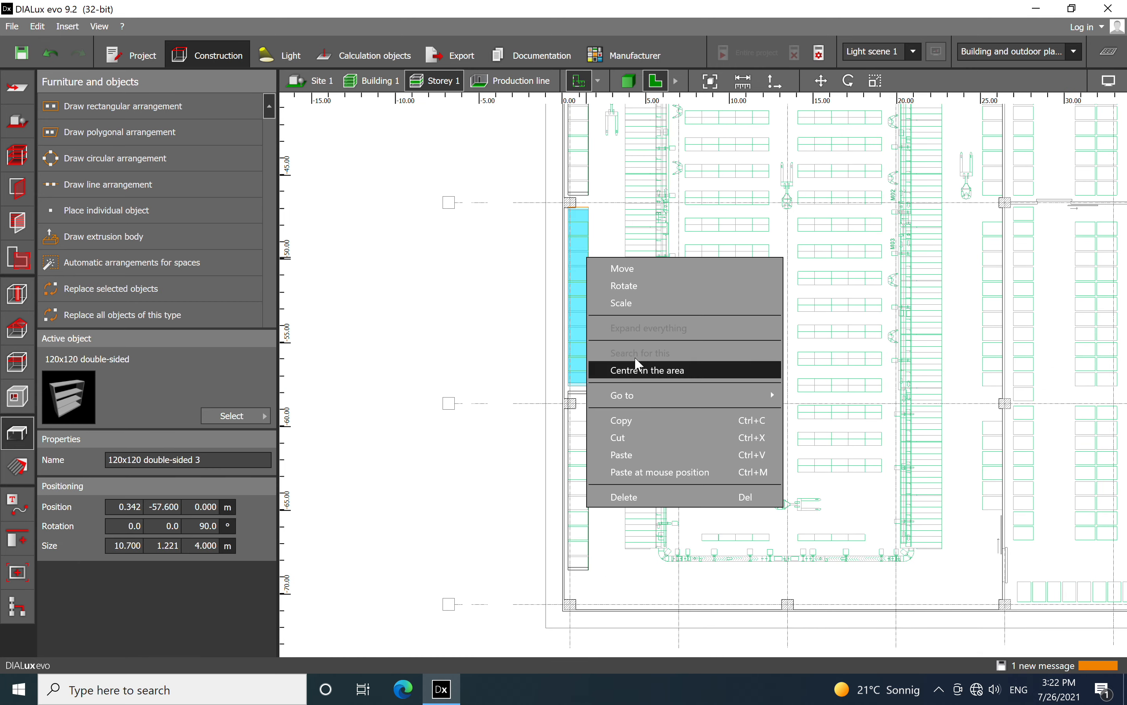
left_click(625, 300)
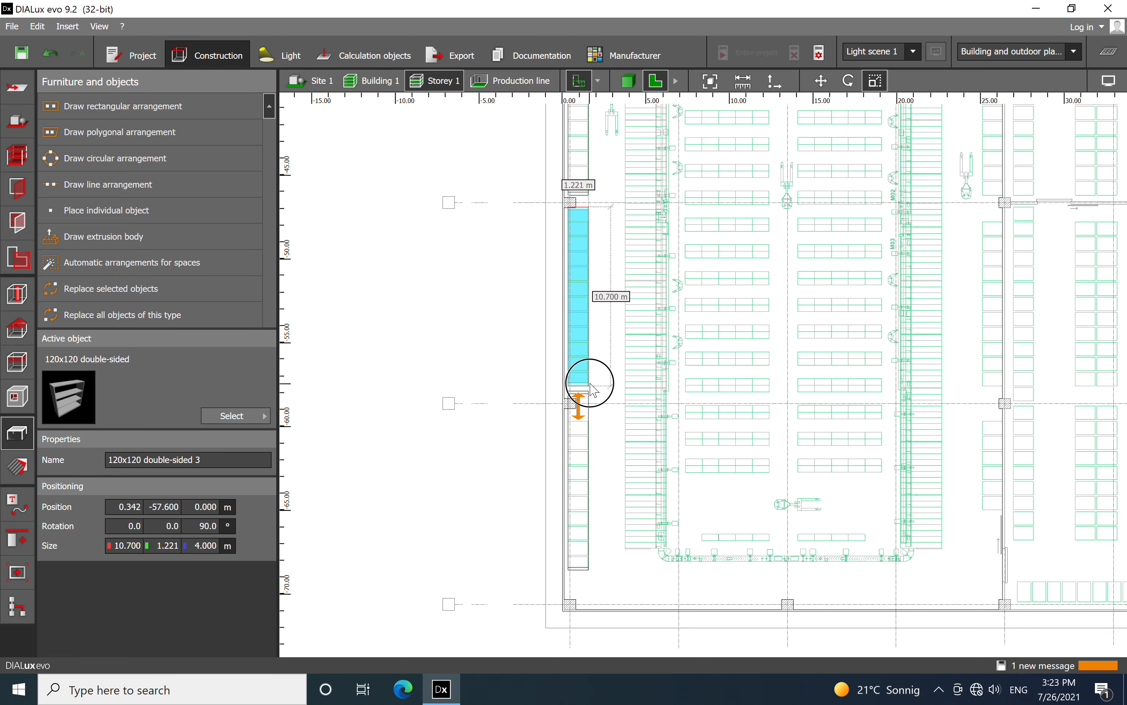
key("Escape")
Examine in the 3D view how the wall-side shelves meet the columns and each other
left_click(625, 84)
scroll(679, 237, "down", 3)
right_click_drag(708, 472, 592, 536)
middle_click_drag(525, 290, 642, 371)
scroll(642, 371, "up", 5)
scroll(641, 375, "down", 6)
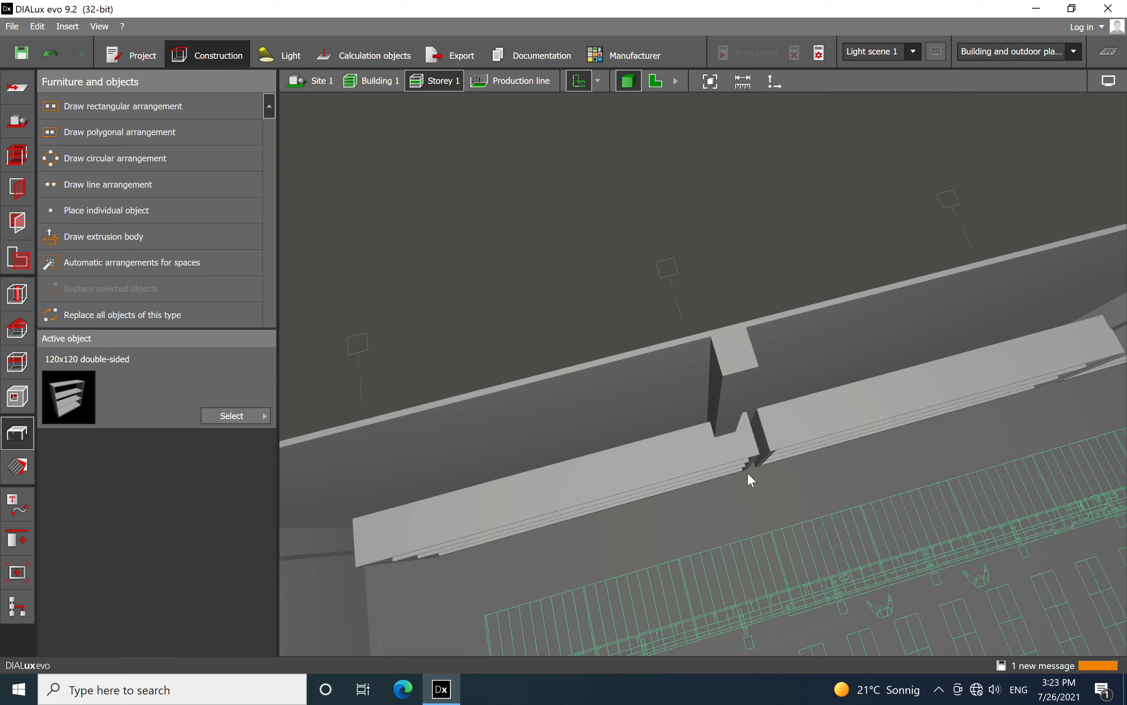
middle_click_drag(750, 483, 579, 498)
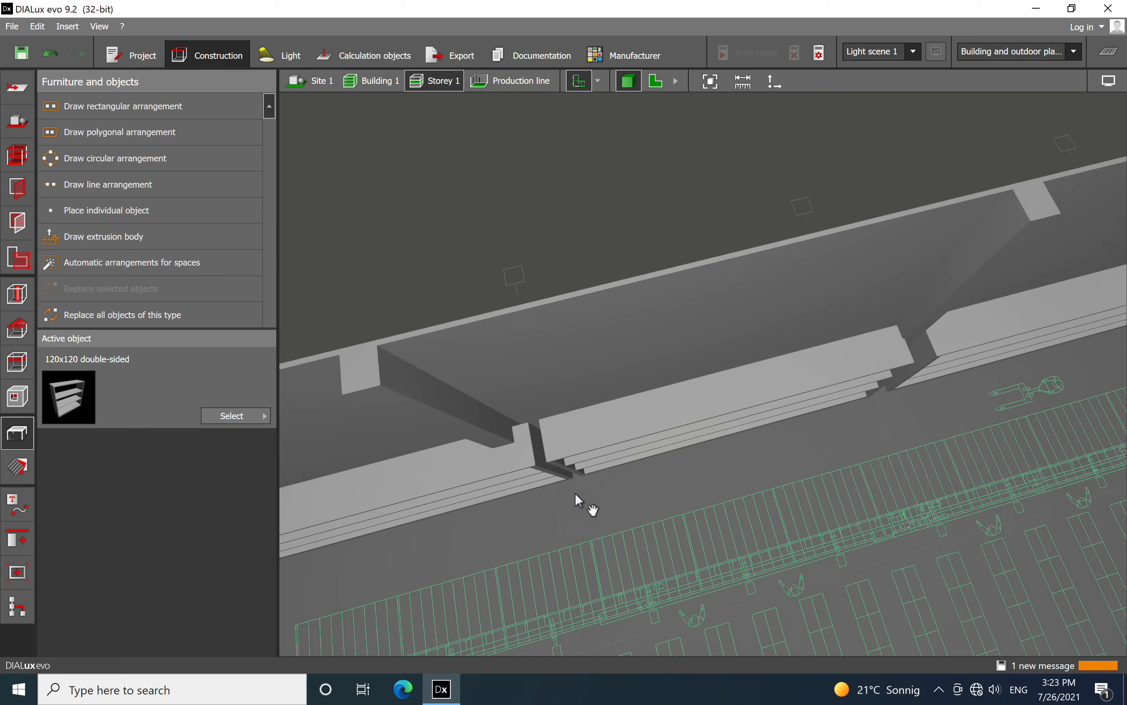
Move the last wall-side shelf to X 0.341 m, Y -69.543 m and shorten it to about 10.34 m to clear the column
left_click(656, 81)
left_click(645, 372)
left_click_drag(650, 490, 652, 460)
middle_click_drag(730, 280, 722, 472)
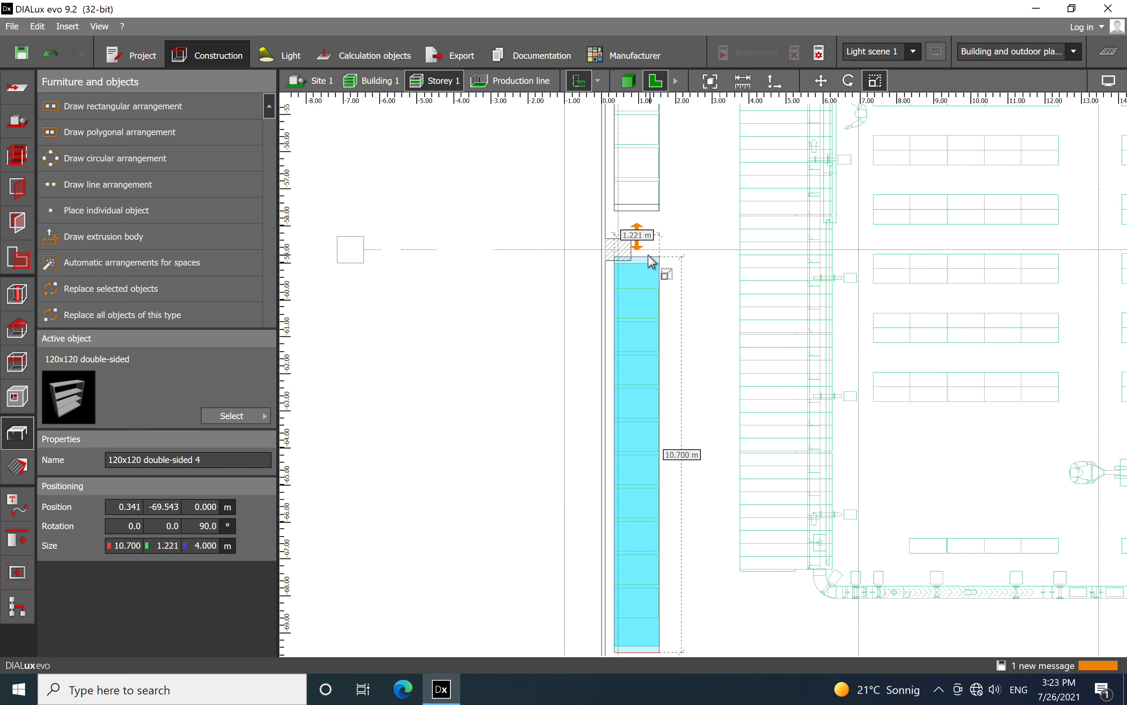
mouse_move(650, 266)
left_mouse_down()
mouse_move(649, 311)
mouse_move(650, 277)
left_mouse_up()
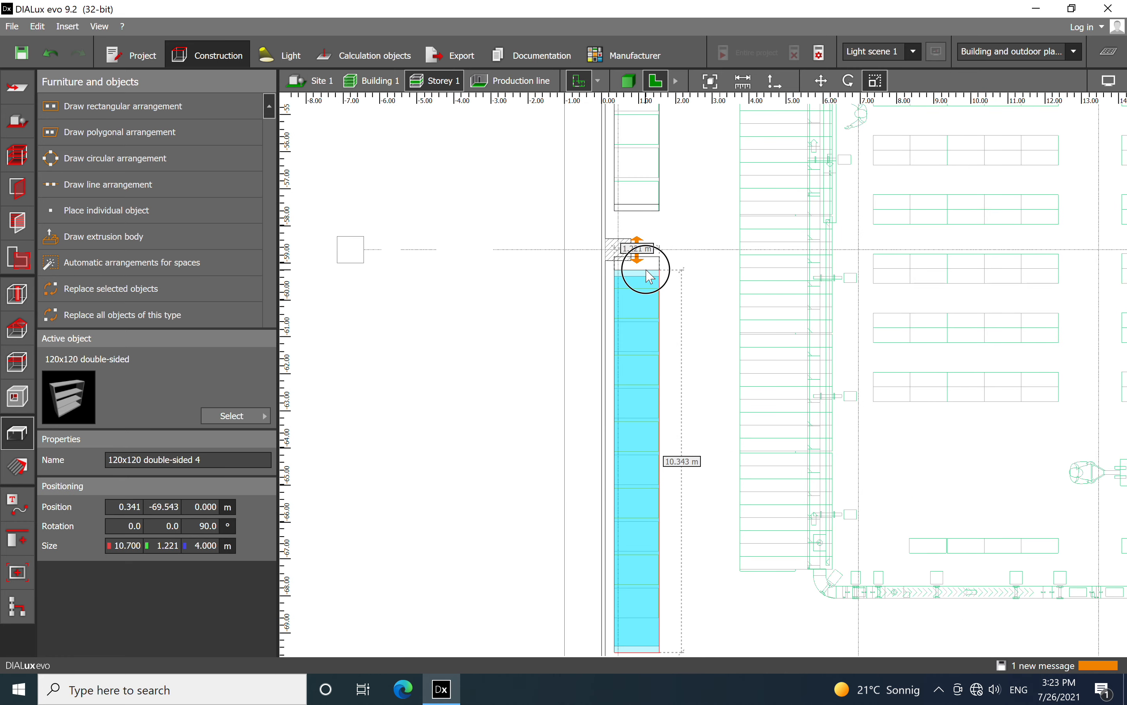
left_click(711, 225)
Copy the 7.100 m shelf and paste it onto the outlines along the hall's opposite long wall
scroll(563, 237, "down", 5)
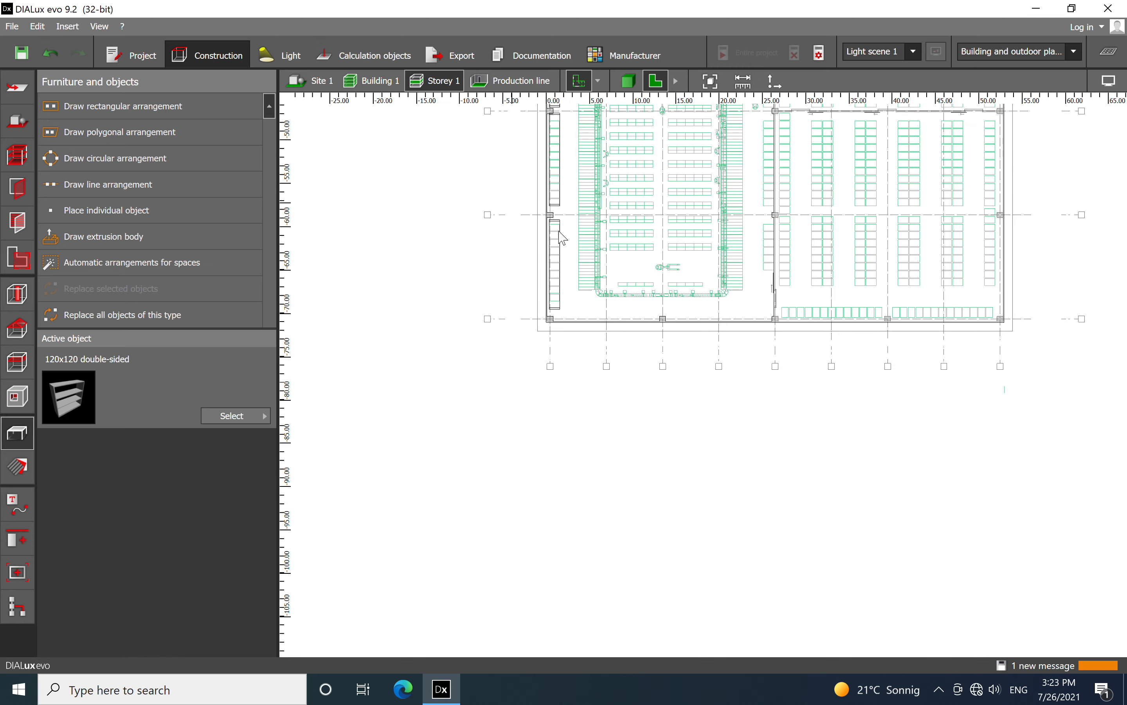
middle_click_drag(727, 236, 662, 409)
middle_click_drag(731, 266, 727, 416)
scroll(541, 263, "up", 2)
scroll(563, 279, "up", 2)
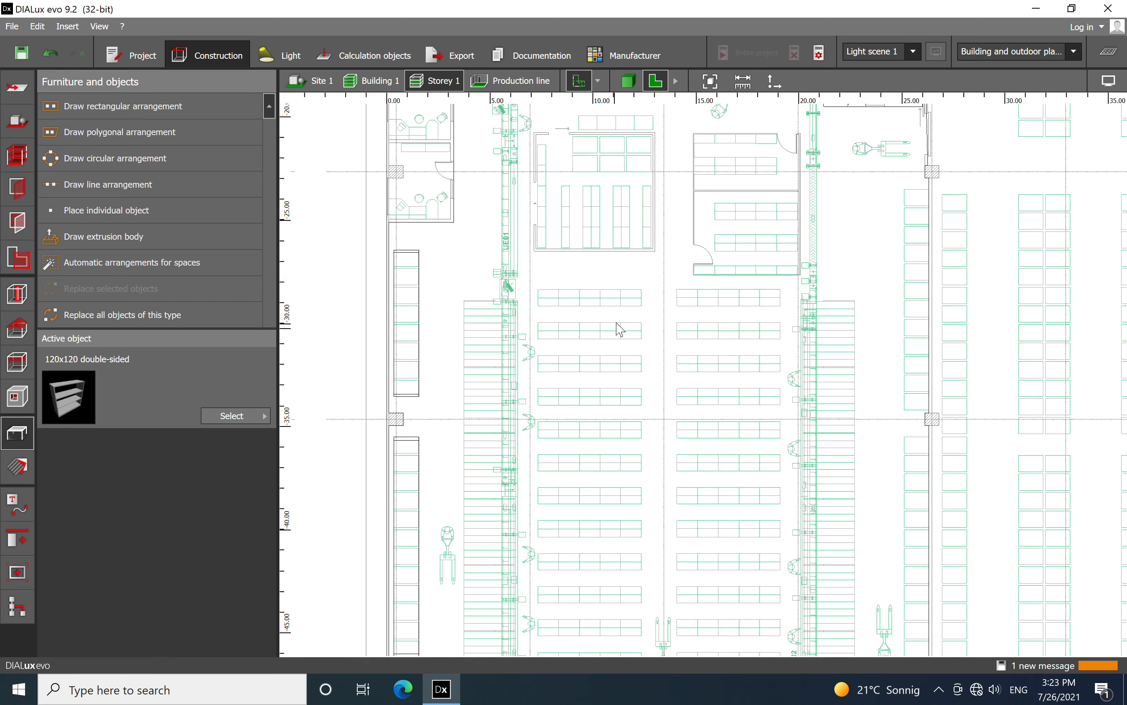
left_click(410, 382)
right_click(409, 381)
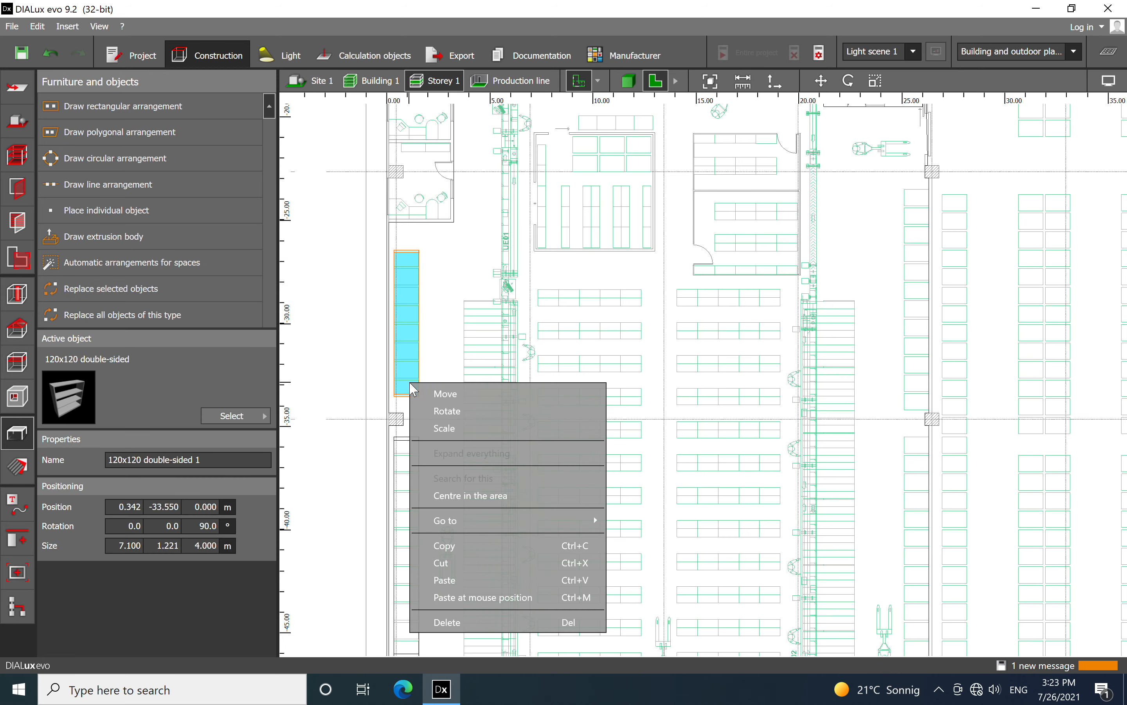
left_click(451, 546)
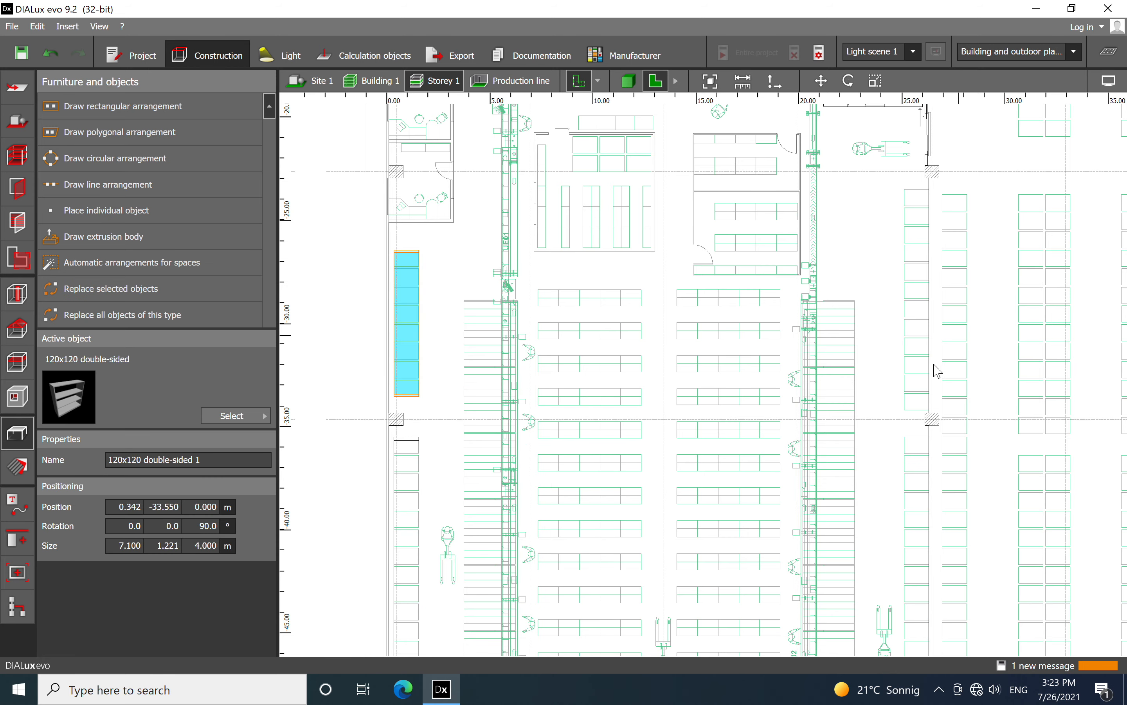
left_click(914, 295)
right_click(913, 295)
left_click(960, 382)
Move the pasted shelf to X 25.099 m, Y -34.206 m, aligned with the last outline above the column
scroll(747, 345, "up", 5)
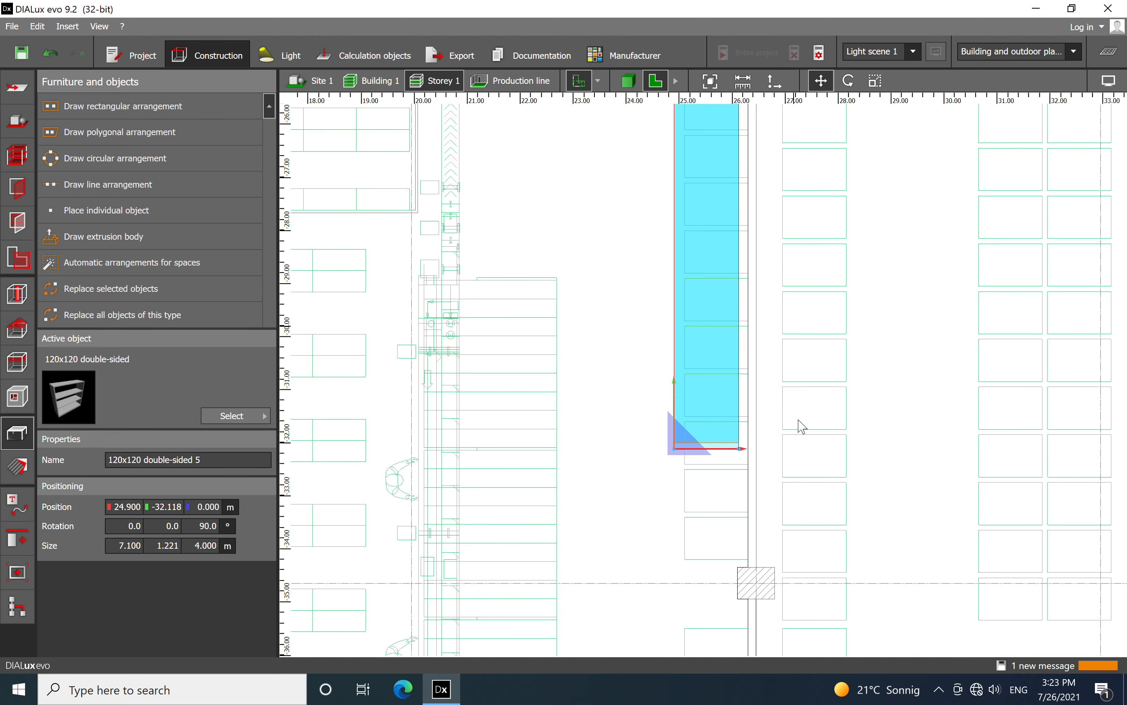
scroll(684, 475, "up", 1)
left_click_drag(679, 454, 685, 585)
Scale the shelf on the opposite wall to 10.700 m long to cover its full row of outlines
scroll(684, 585, "down", 3)
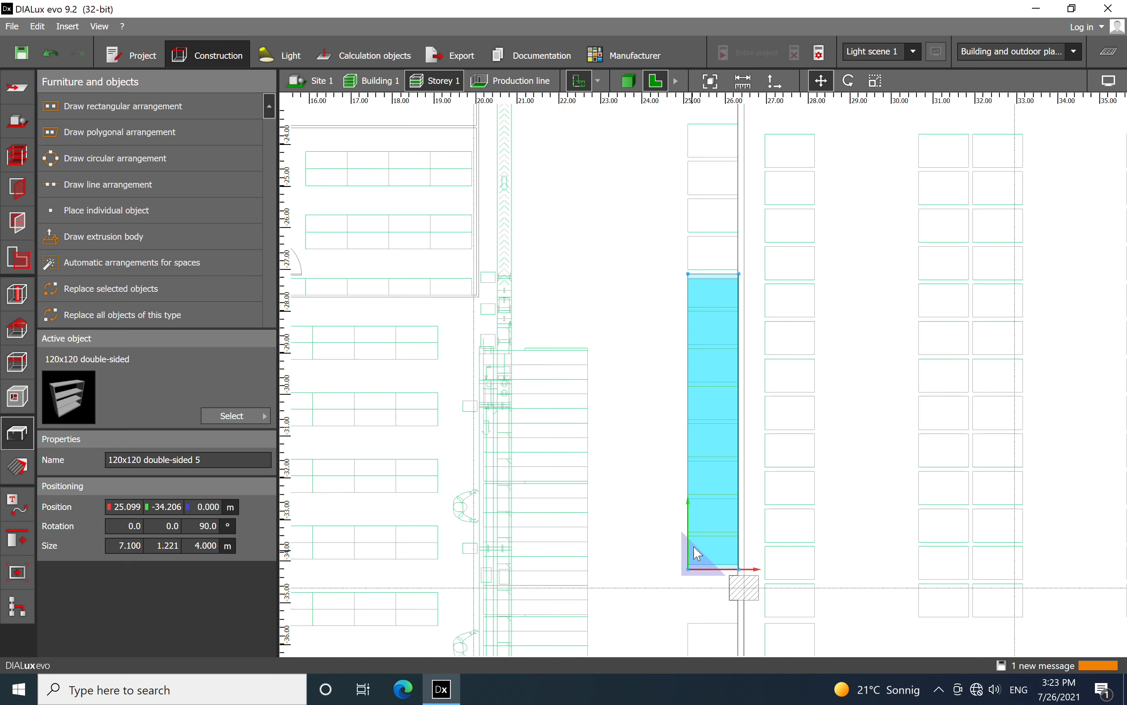
right_click(711, 358)
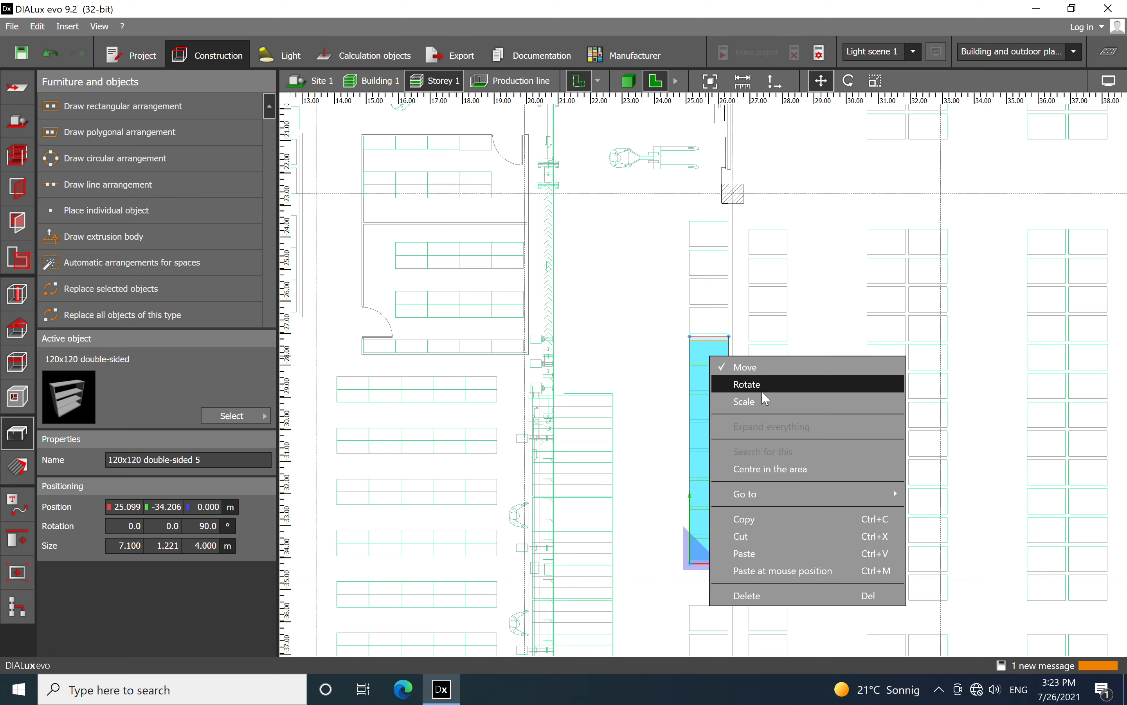
left_click(758, 401)
left_click_drag(715, 344, 709, 198)
Paste another shelf on the opposite wall's next row of outlines and move it to X 25.099 m, Y -46.200 m
scroll(632, 215, "down", 5)
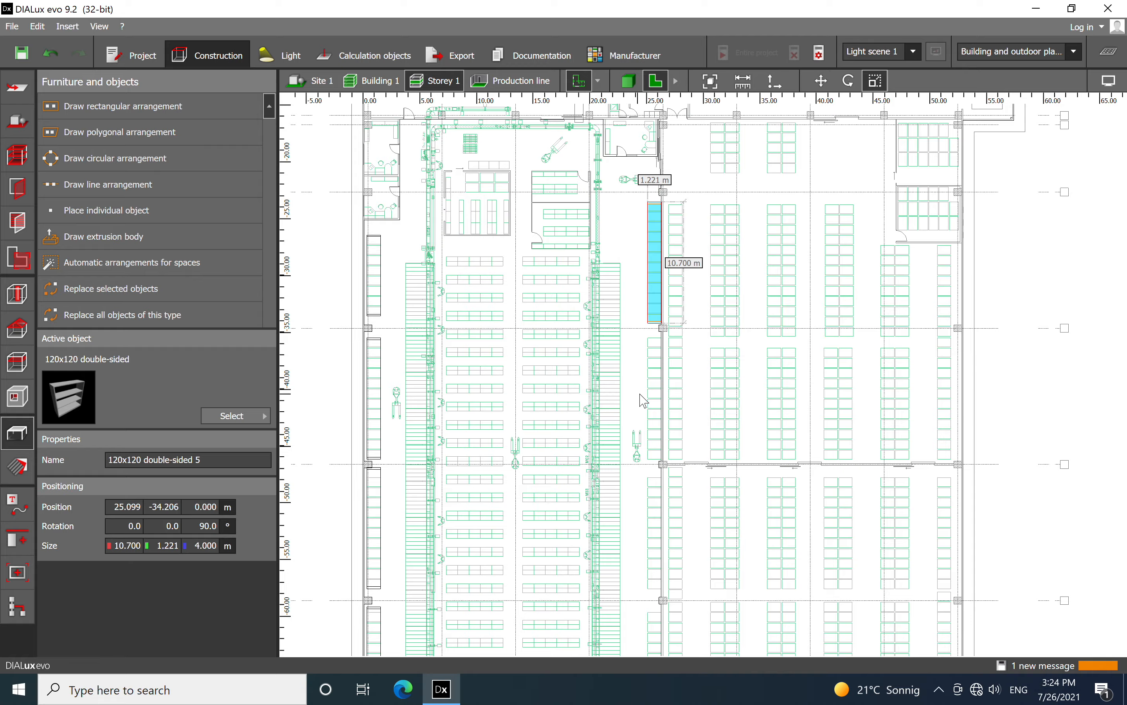
scroll(644, 400, "up", 6)
right_click(683, 325)
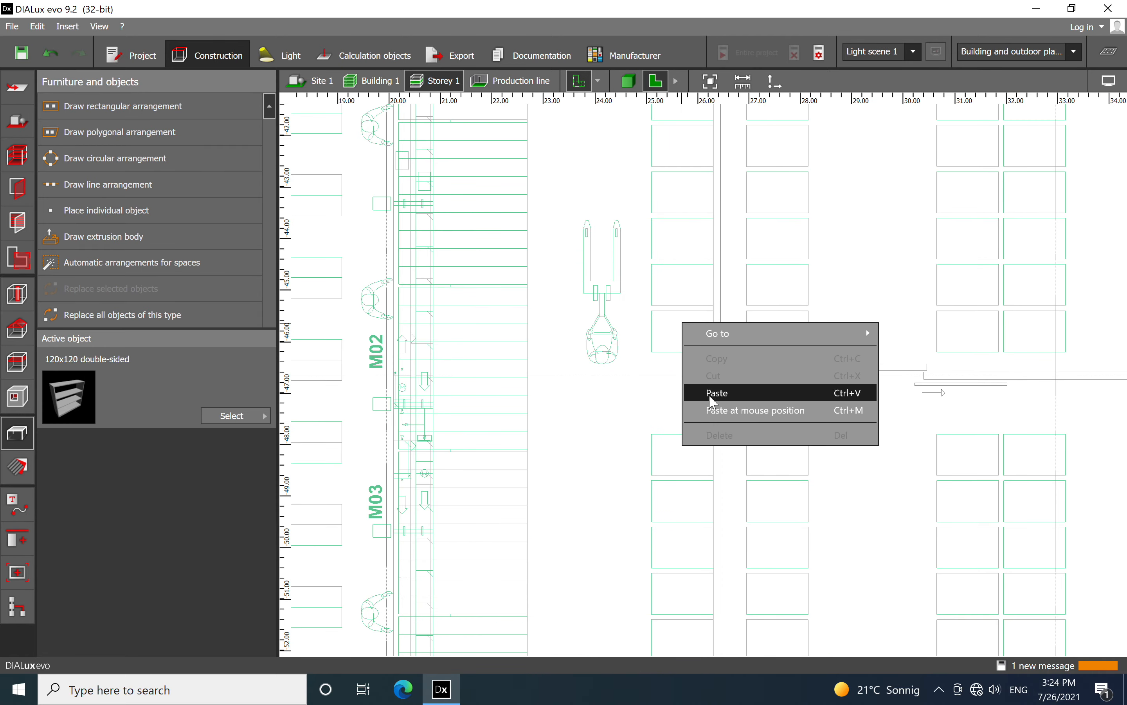
left_click(745, 411)
scroll(644, 459, "down", 3)
left_click_drag(645, 462, 644, 377)
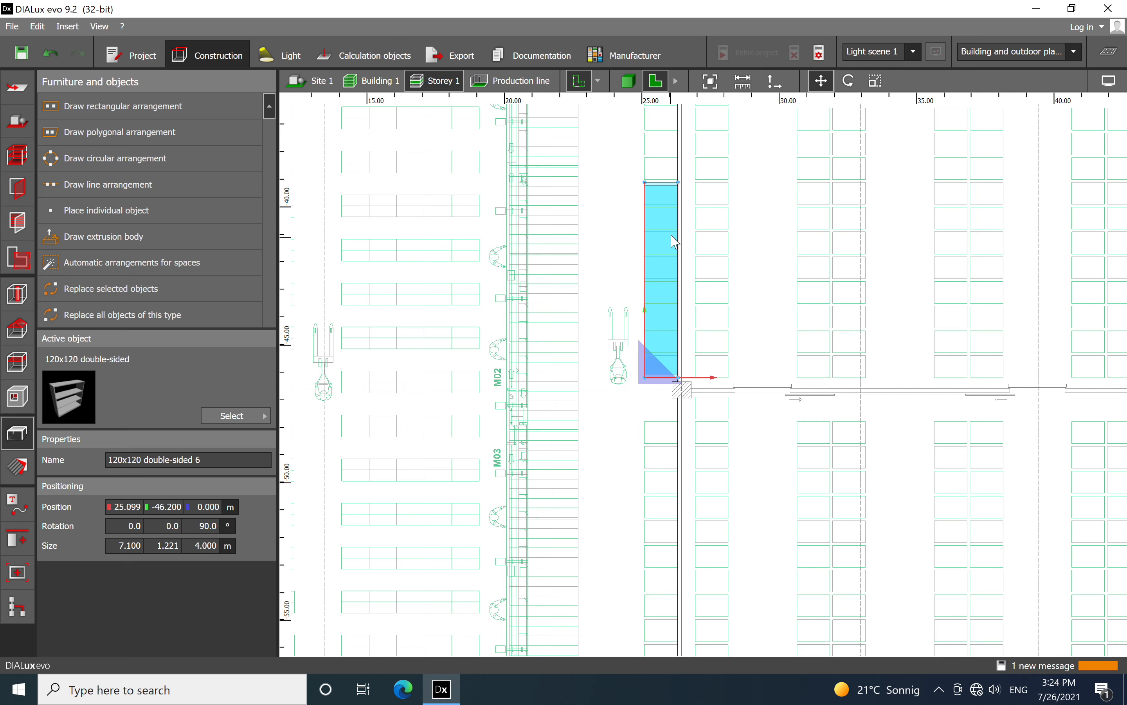
Scale the second shelf on the opposite wall to 10.700 m long, up to the outline below the column
right_click(669, 198)
left_click(711, 230)
middle_click_drag(613, 178, 614, 378)
left_click_drag(665, 386, 661, 286)
Copy the 10.700 m shelf, paste it on the opposite wall's next row of outlines and move it to X 25.099 m, Y -57.600 m
scroll(639, 423, "down", 4)
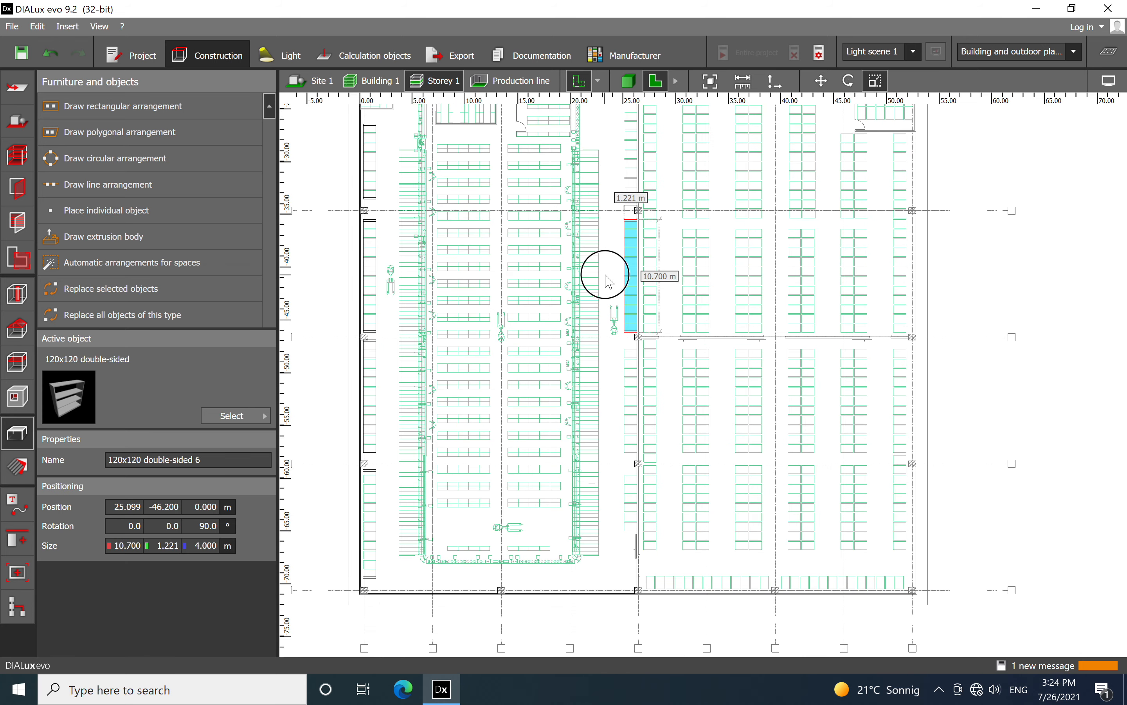
scroll(609, 282, "up", 3)
right_click(636, 335)
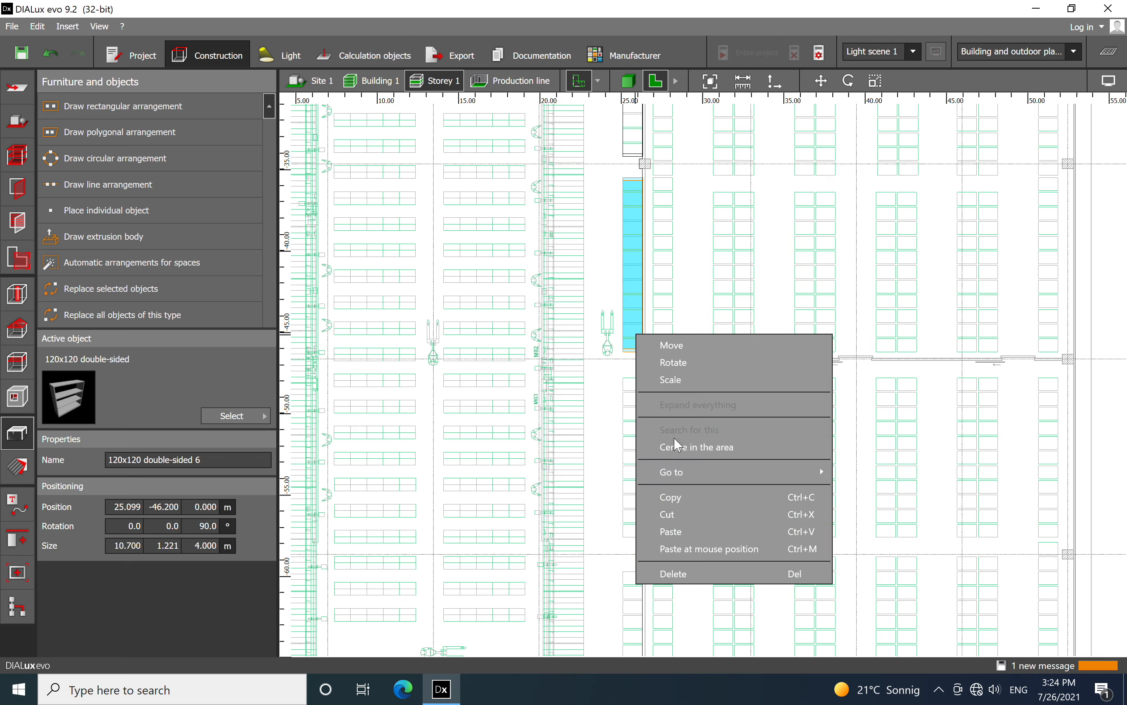
left_click(686, 494)
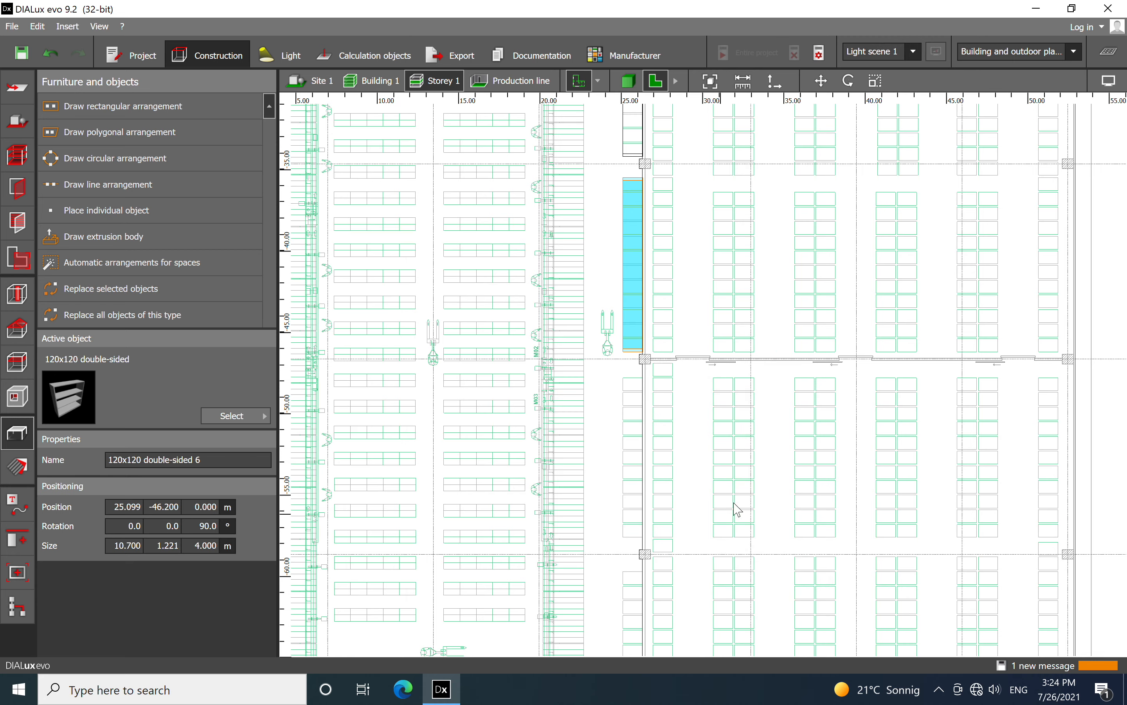
scroll(735, 513, "up", 5)
right_click(664, 310)
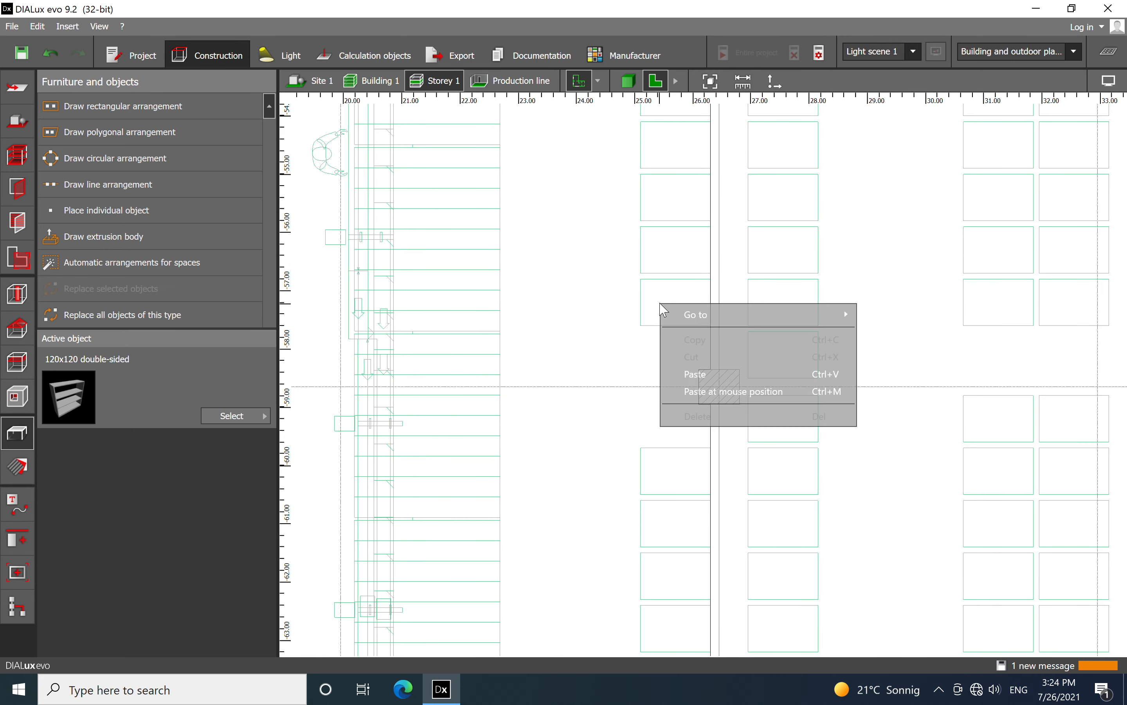
left_click(676, 392)
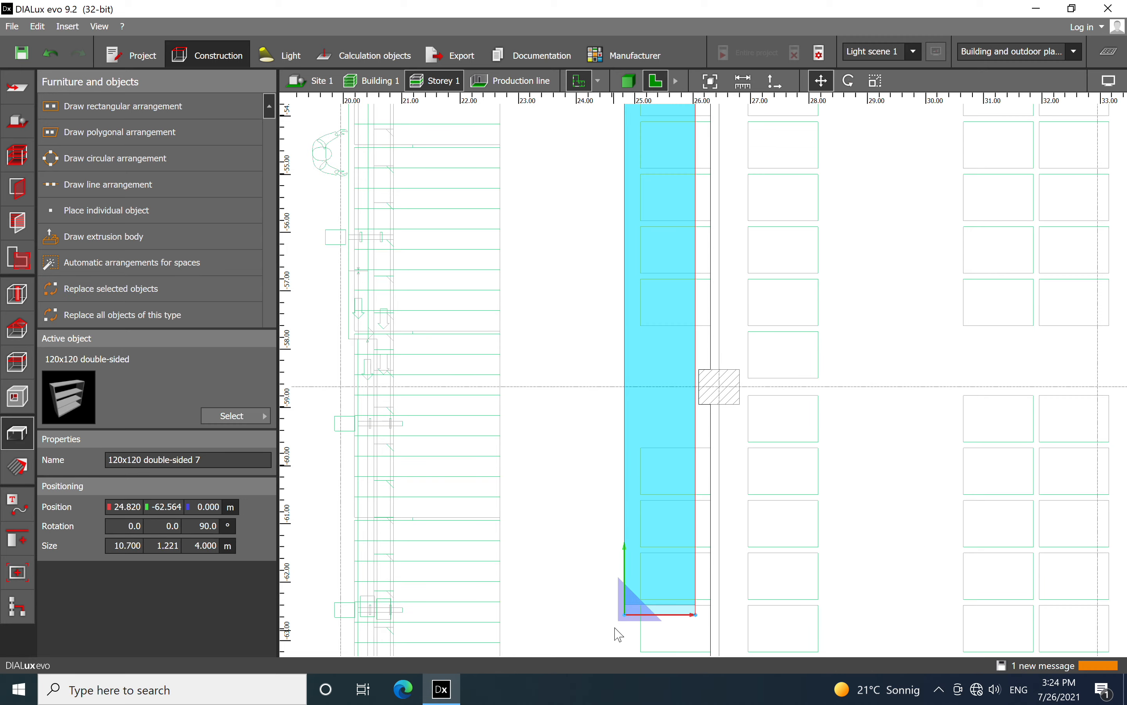
left_click_drag(622, 616, 649, 328)
Copy the 7.100 m shelf from the first long wall and paste it near the last row of outlines on the opposite wall
scroll(625, 318, "down", 6)
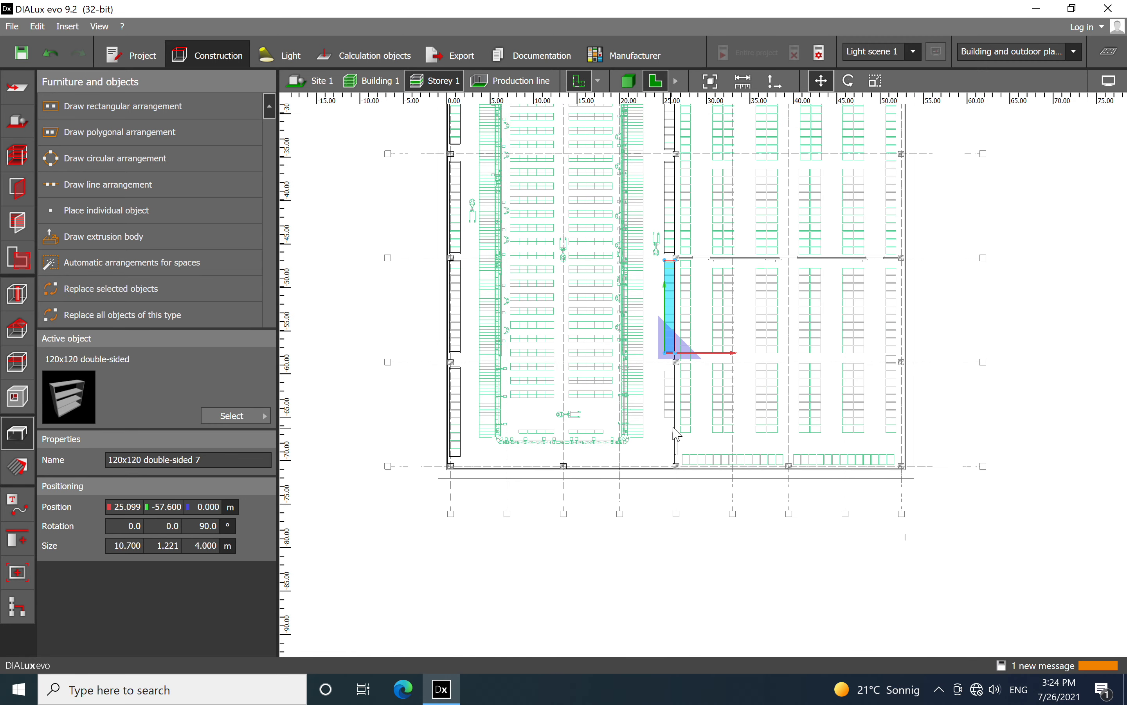
scroll(501, 200, "up", 2)
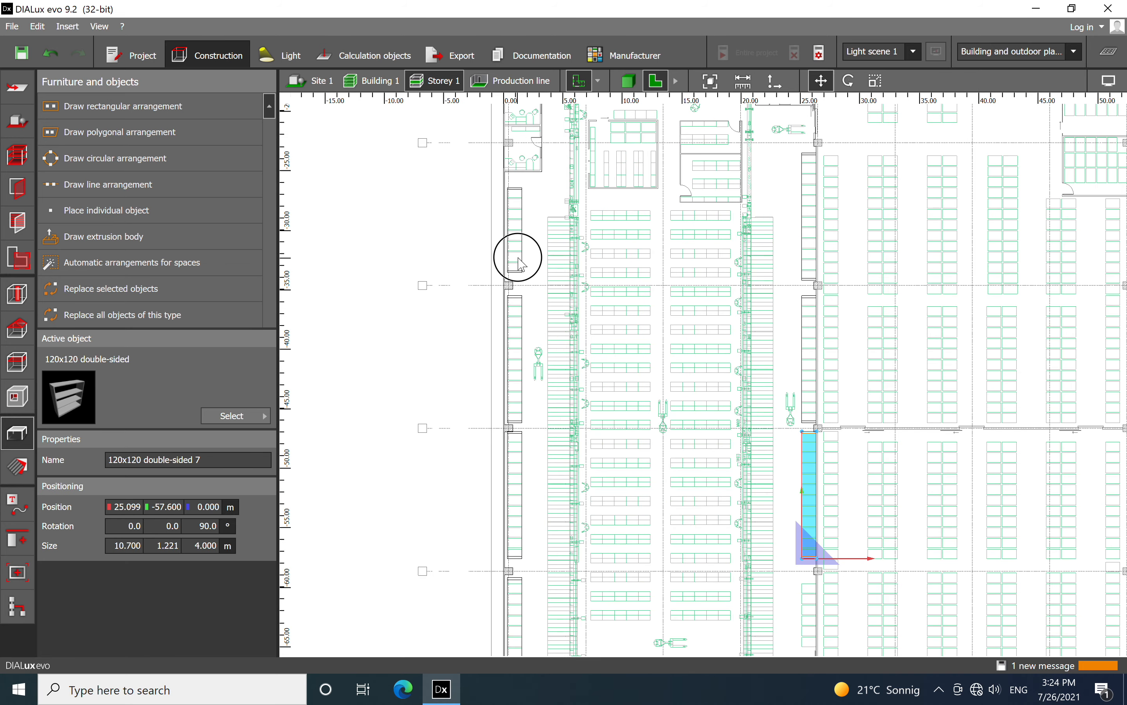
left_click(521, 264)
right_click(518, 262)
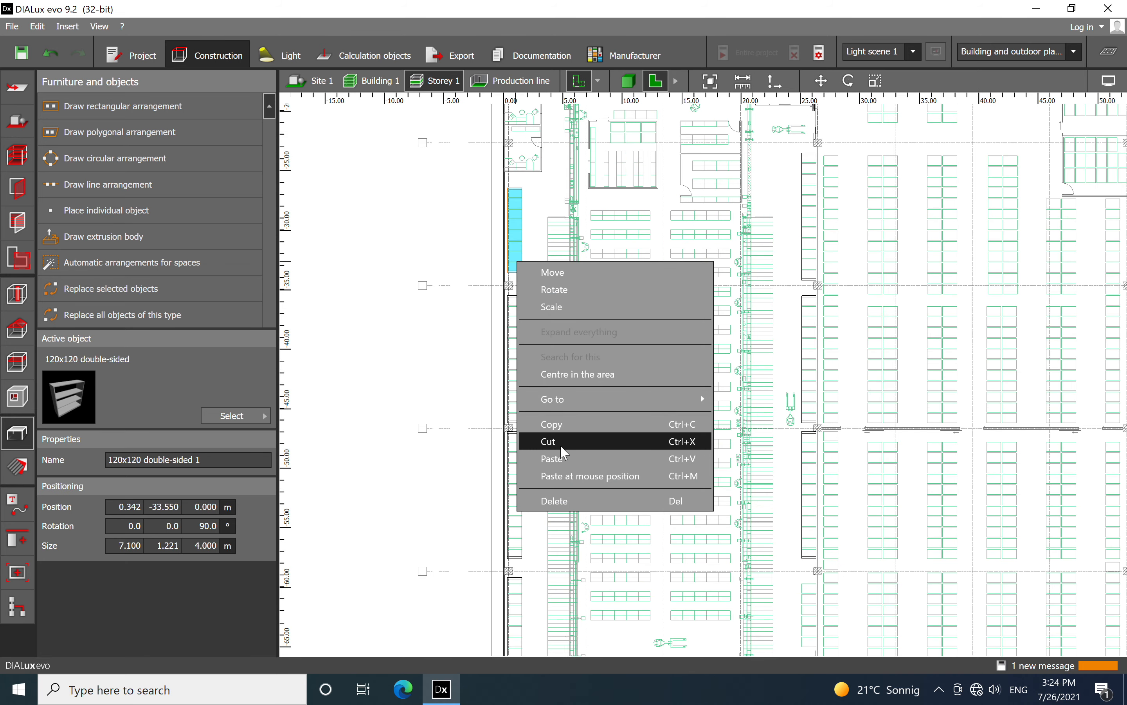
left_click(559, 425)
middle_click_drag(762, 440, 691, 359)
scroll(723, 463, "up", 3)
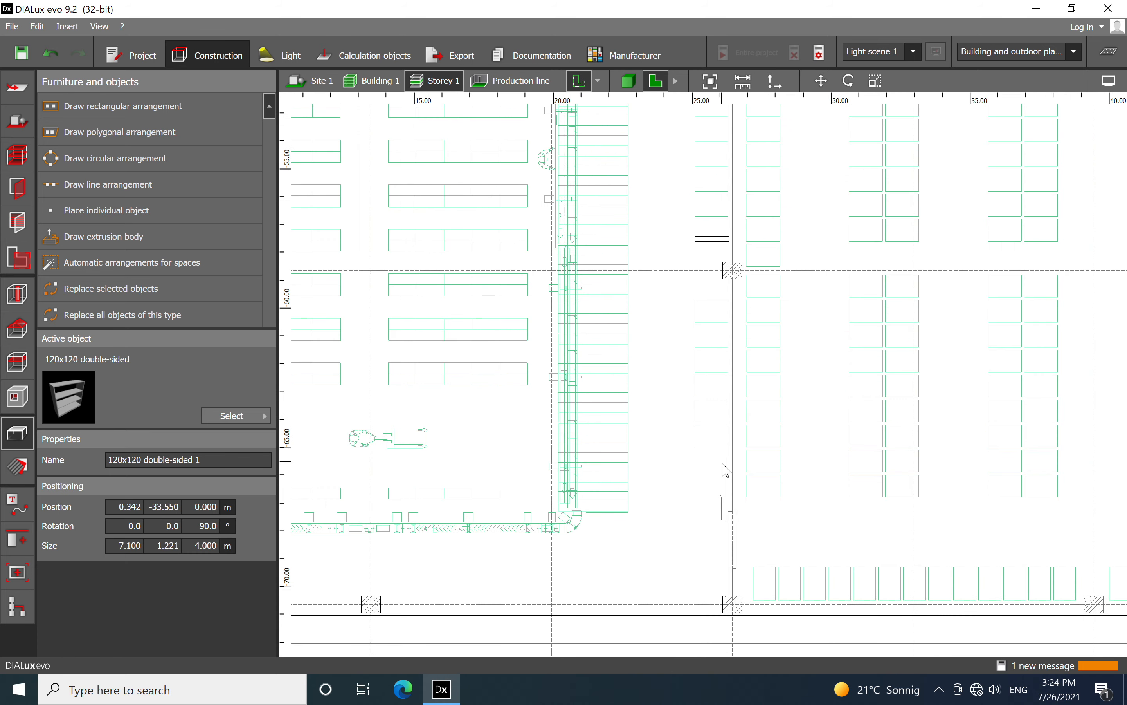
right_click(712, 445)
left_click(732, 529)
scroll(695, 598, "up", 2)
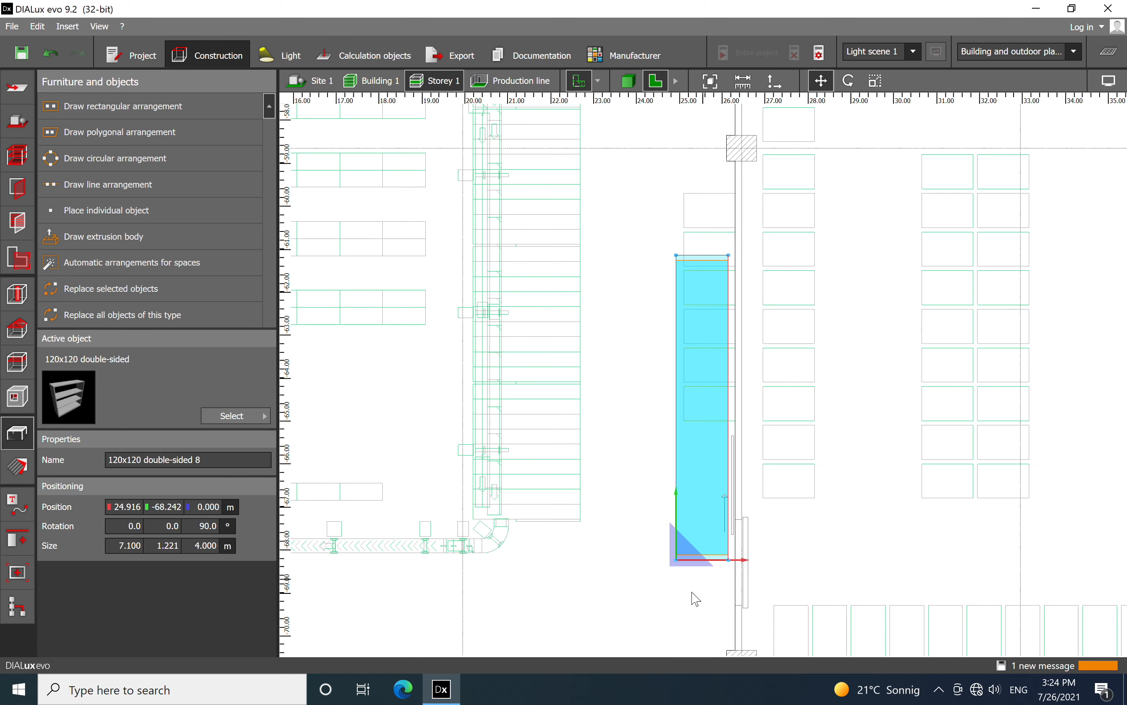
Move the pasted shelf to X 25.099 m, Y -65.000 m, aligned with the lower end of the last row of outlines
left_click_drag(679, 573, 686, 423)
scroll(627, 338, "down", 3)
middle_click_drag(645, 277, 635, 353)
scroll(669, 266, "up", 2)
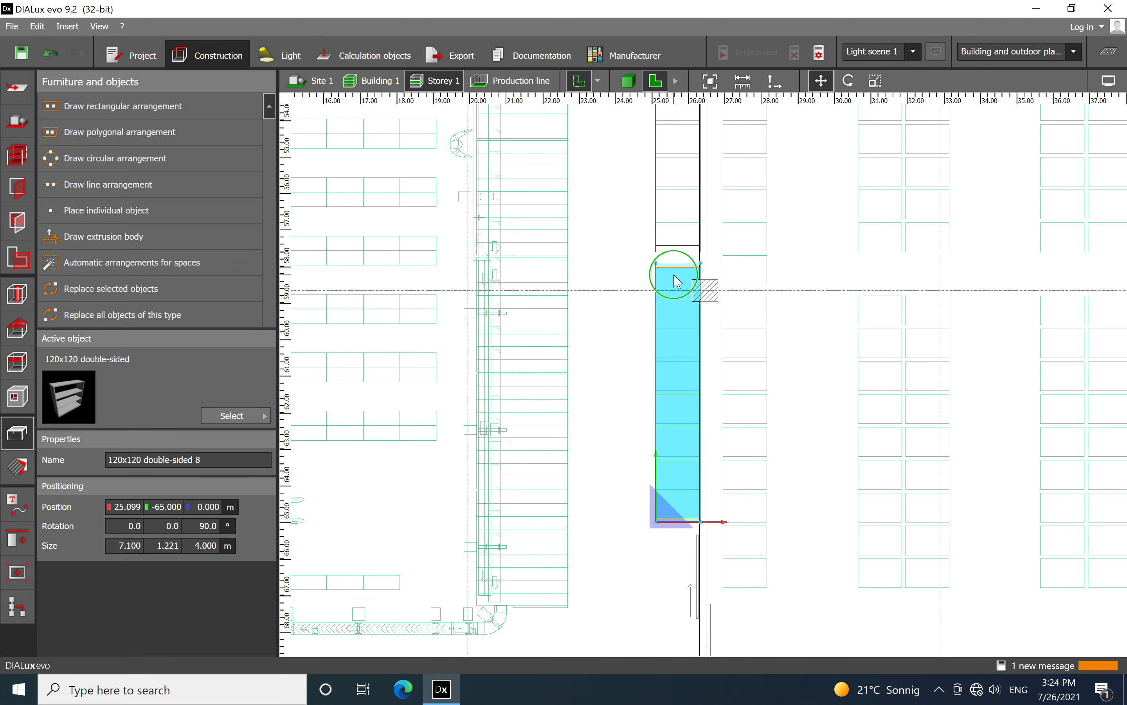
Scale the last shelf on the opposite wall to 5.300 m long, up to the outline below the column
right_click(676, 279)
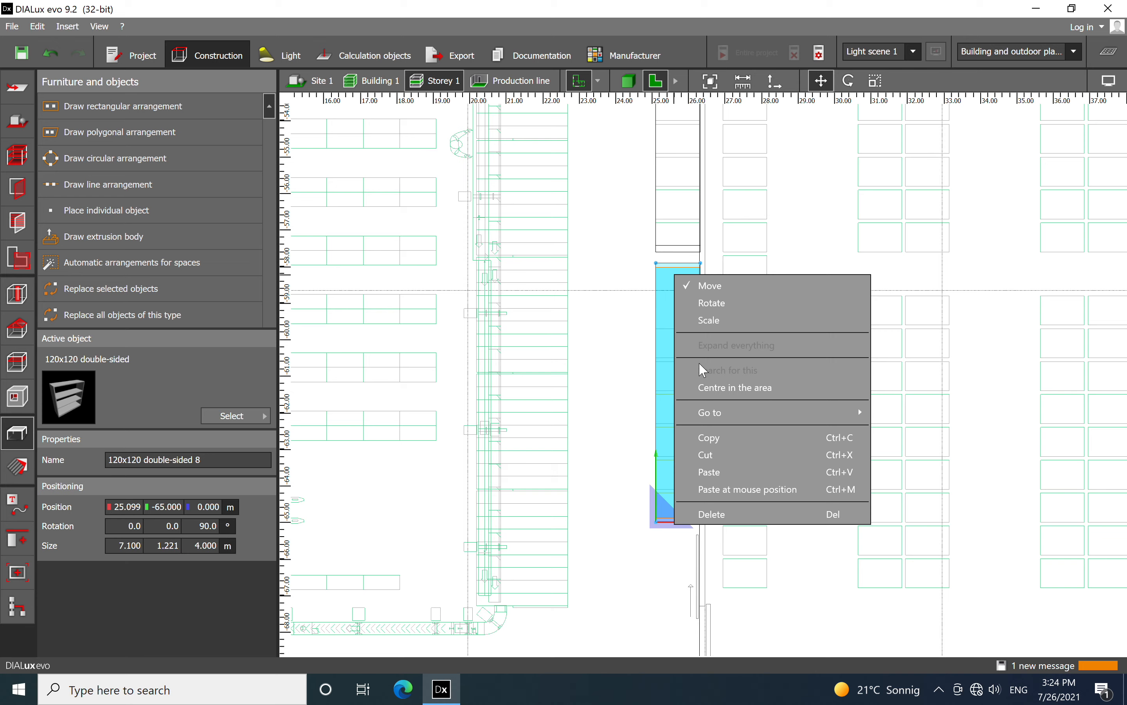
left_click(709, 321)
left_click_drag(673, 262, 623, 345)
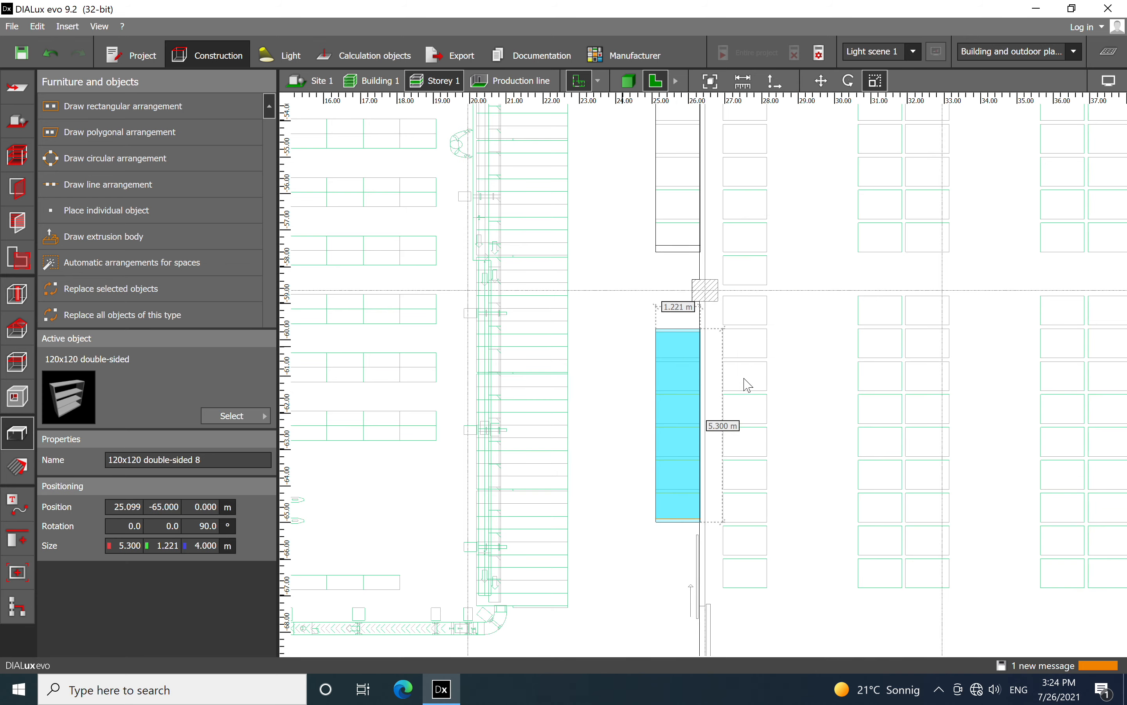
left_click(744, 378)
Place a new 120x120 double-sided shelf in the middle of the hall and align it with the first central outline at X 14.078 m, Y -28.357 m
scroll(744, 379, "down", 11)
middle_click_drag(689, 345, 747, 494)
scroll(743, 480, "up", 1)
middle_click_drag(710, 294, 737, 473)
scroll(704, 306, "up", 3)
scroll(684, 316, "up", 4)
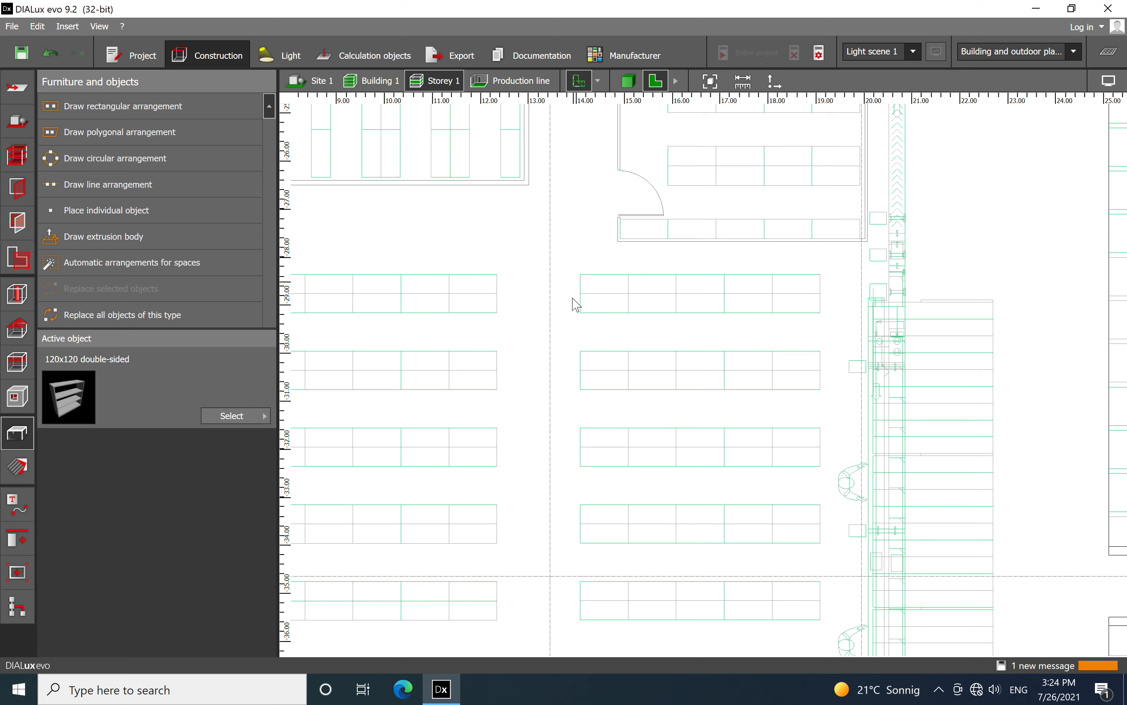
scroll(561, 215, "down", 5)
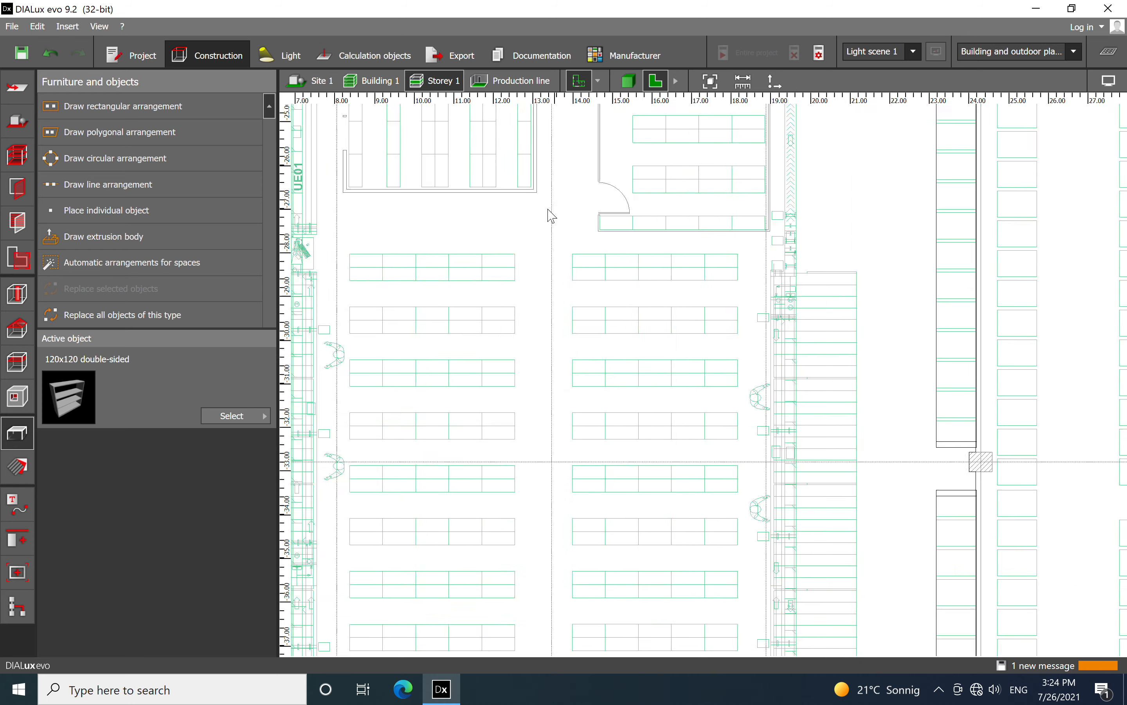
left_click_drag(78, 404, 571, 233)
scroll(540, 217, "up", 6)
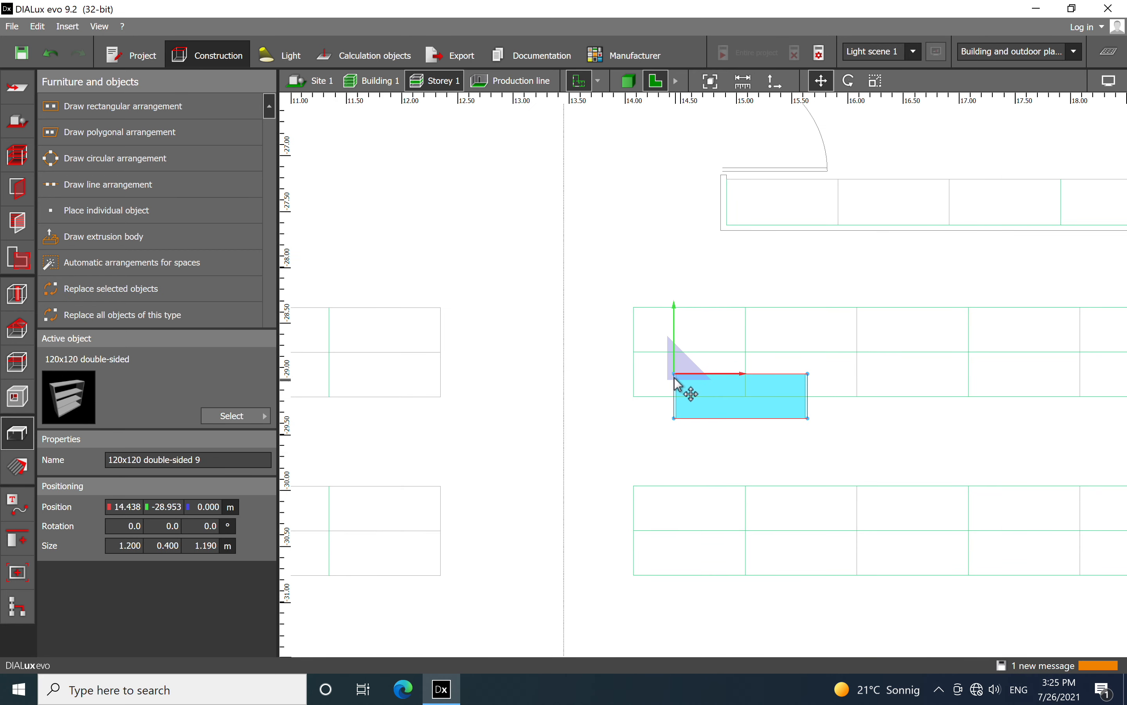
left_click_drag(676, 379, 672, 320)
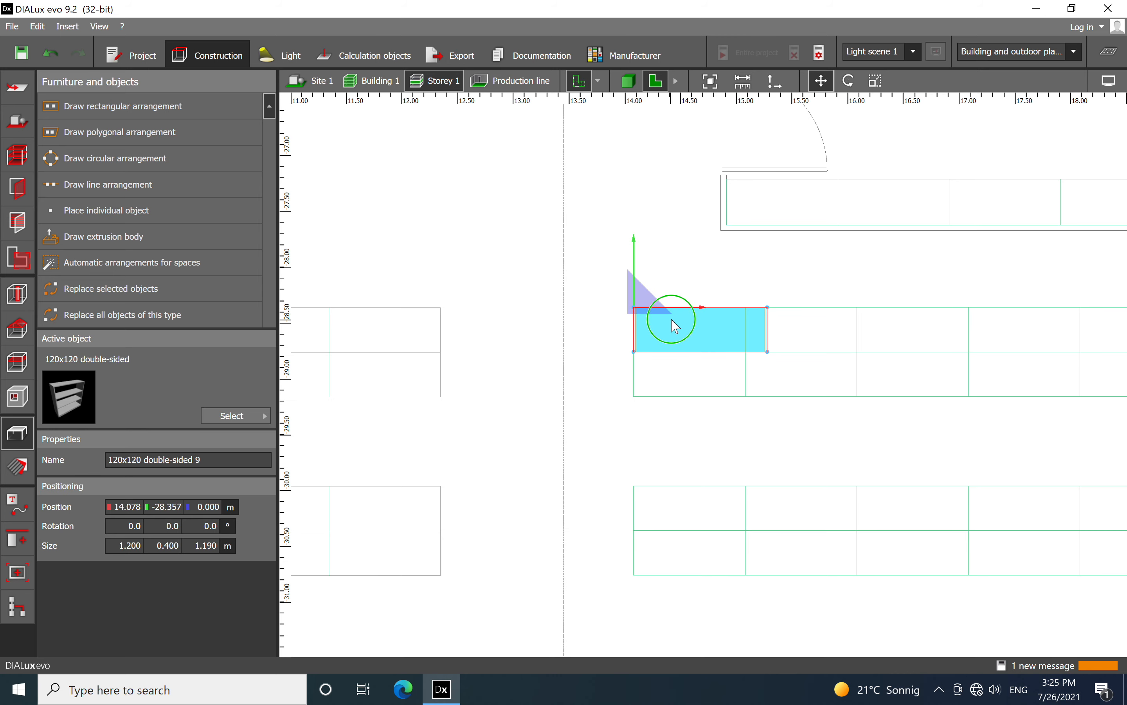
Scale the new central shelf to 5.007 m by 0.801 m over its outline and set its height to 2 m
right_click(672, 321)
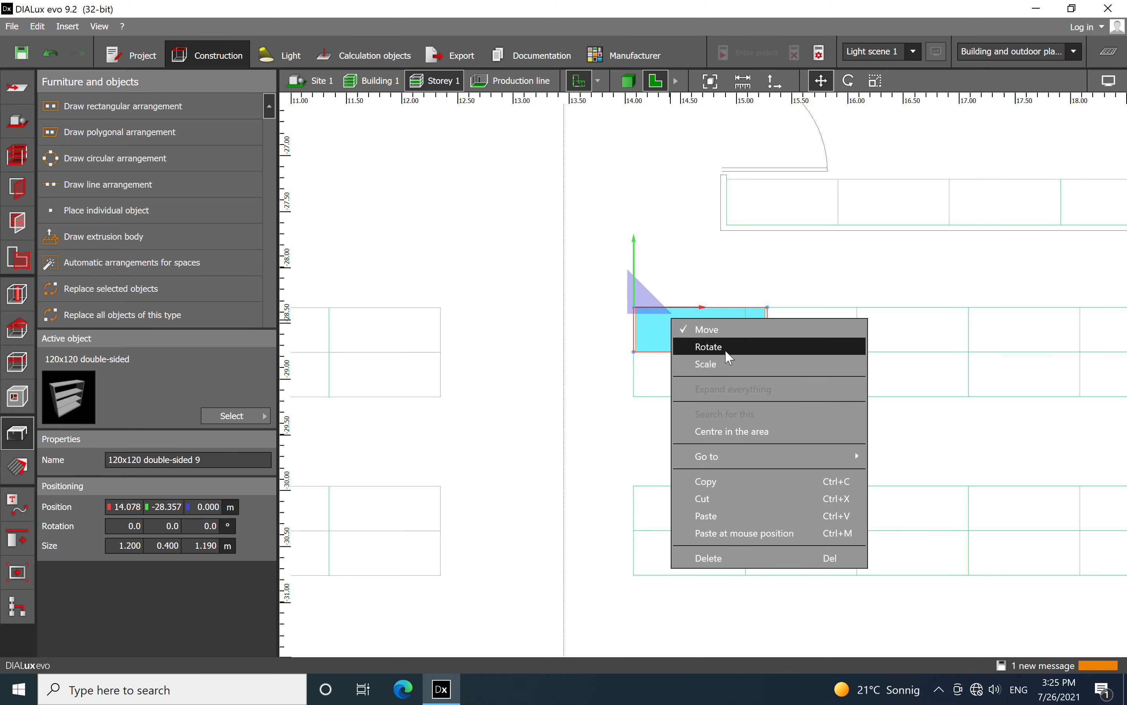
left_click(723, 363)
left_click_drag(683, 357, 677, 404)
scroll(736, 382, "down", 3)
middle_click_drag(812, 383, 689, 402)
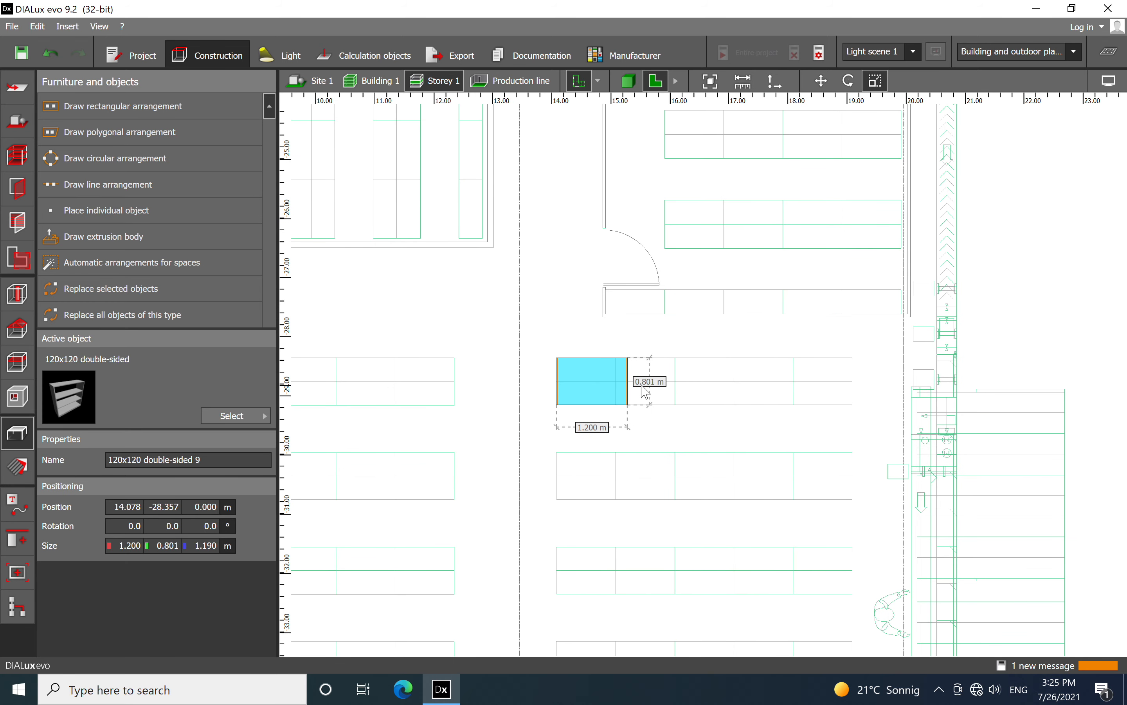
left_click_drag(645, 391, 858, 400)
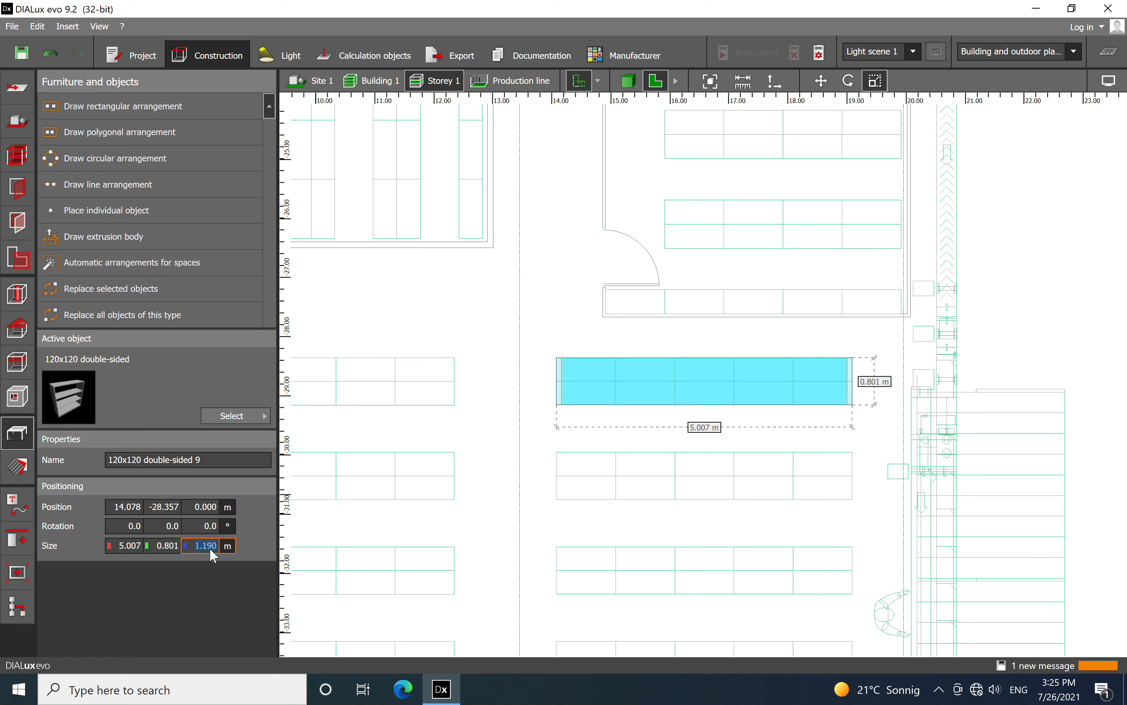
type("2")
left_click(559, 306)
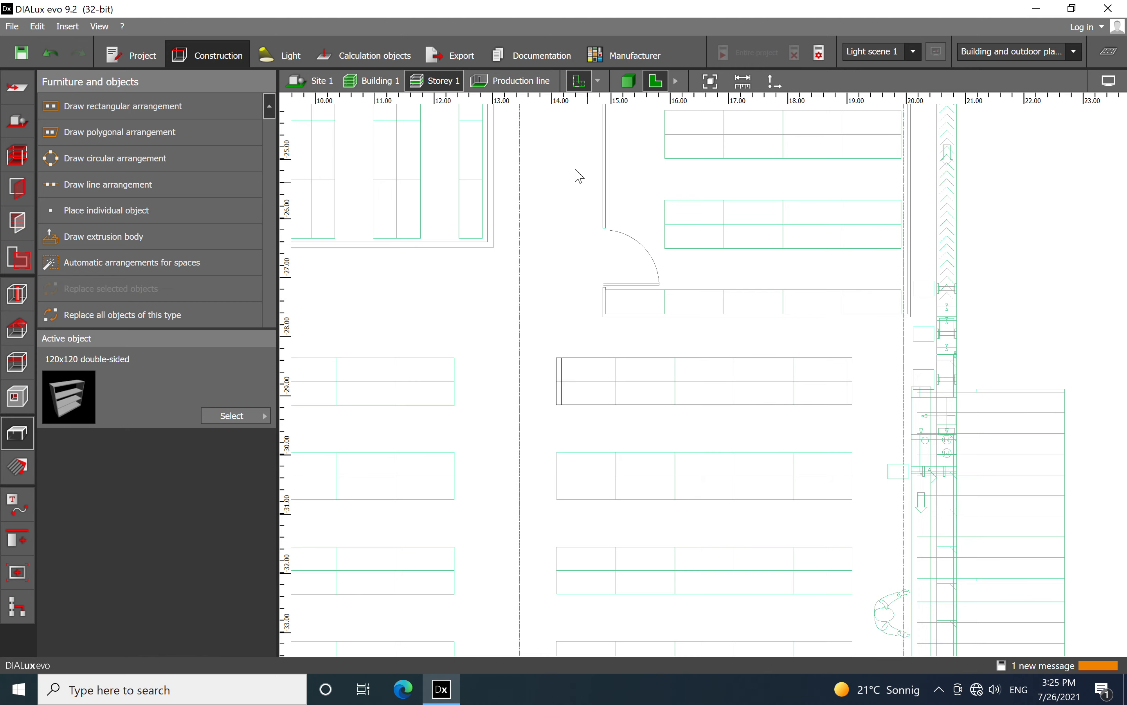
Switch to the 3D view and inspect the shelving along the walls and in the middle of the hall
left_click(636, 84)
right_click_drag(845, 269, 764, 288)
middle_click_drag(780, 290, 566, 220)
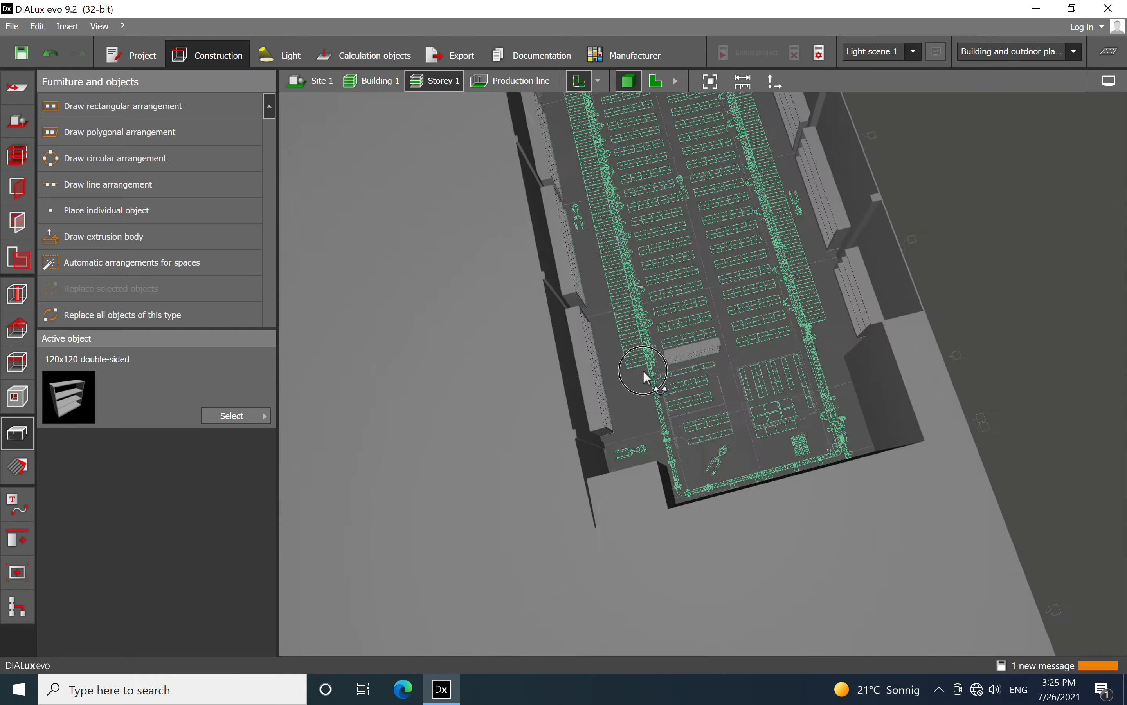
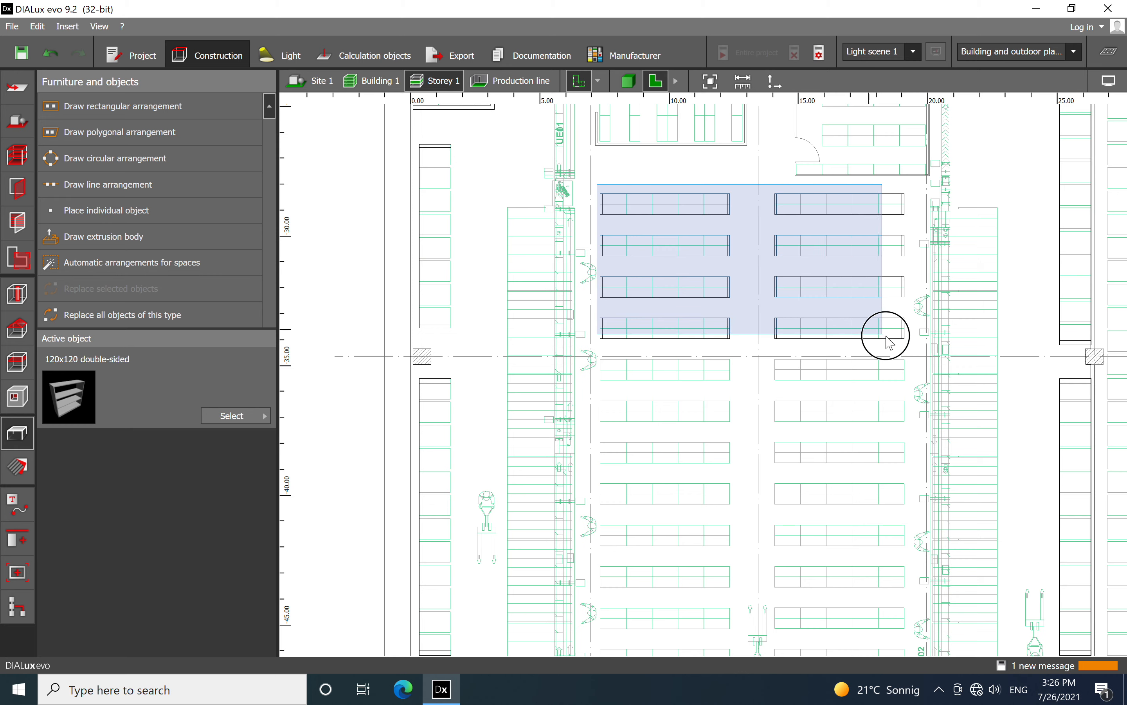
Copy the eight selected central shelves and paste them onto the next four rows of outlines, from about Y -35 m to -41 m
right_click(754, 274)
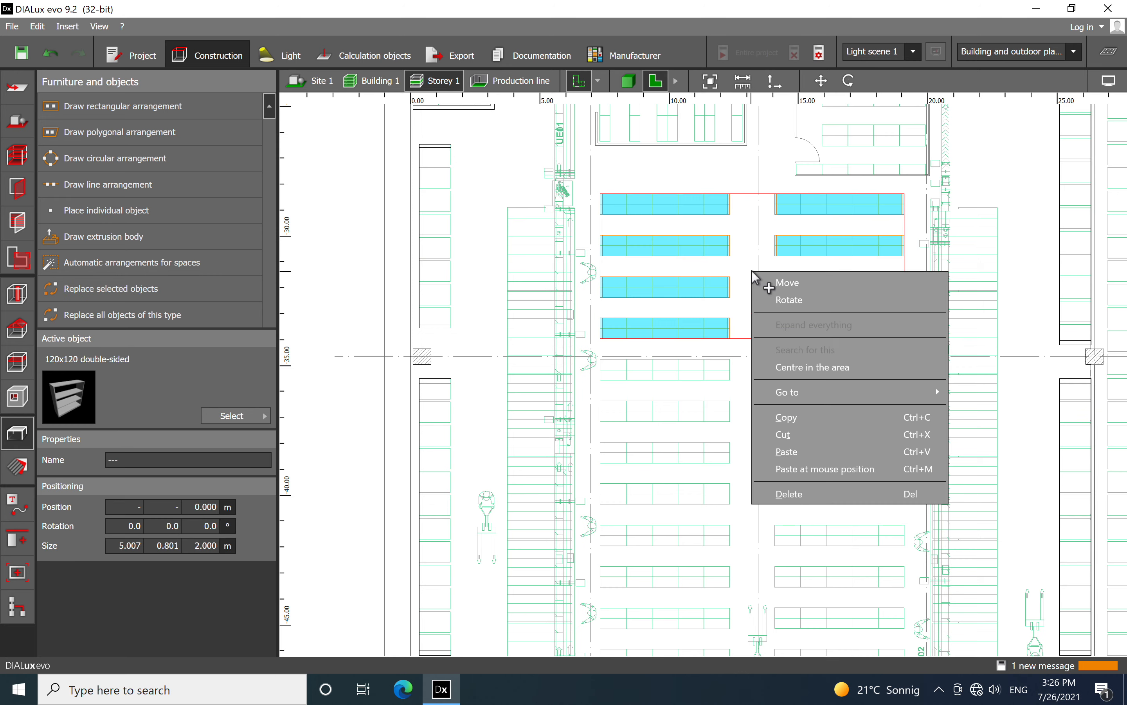
left_click(787, 421)
right_click_drag(800, 403, 747, 247)
scroll(711, 313, "up", 2)
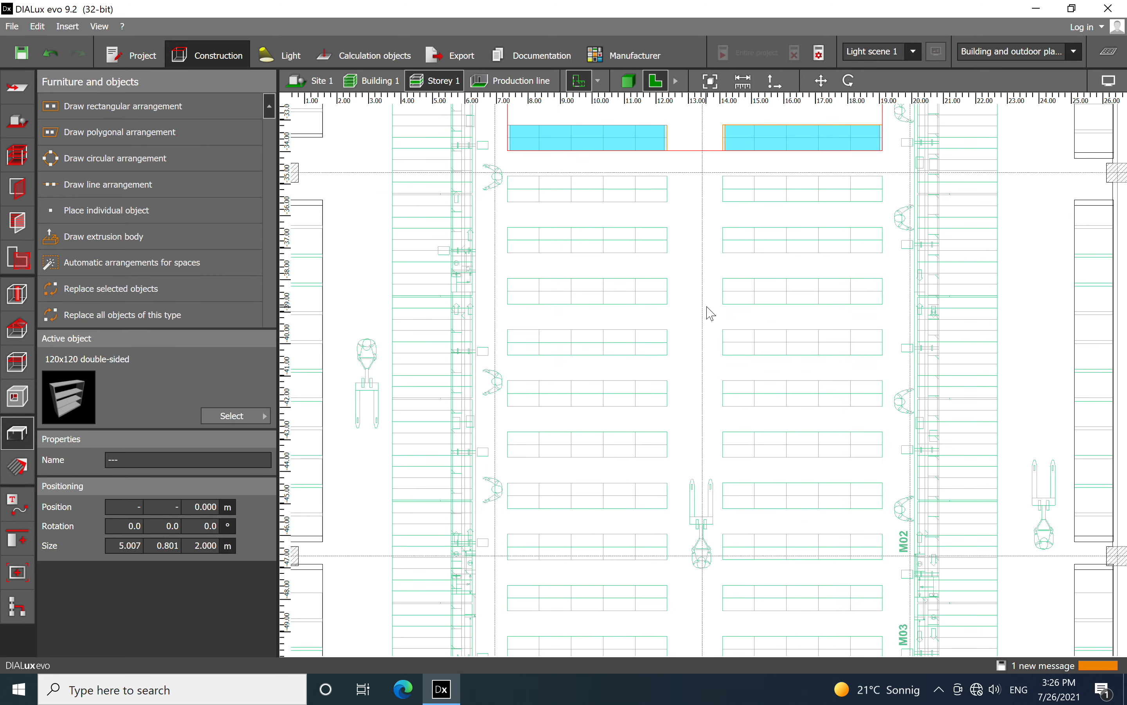
scroll(704, 305, "up", 1)
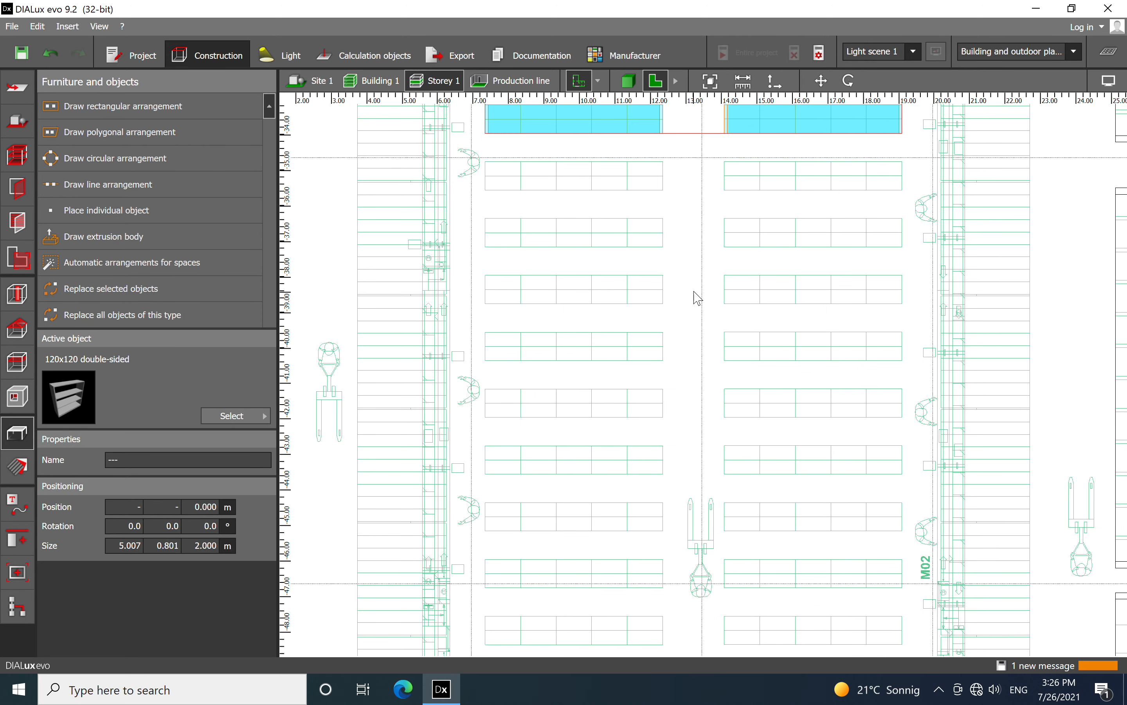
right_click(696, 270)
left_click(724, 332)
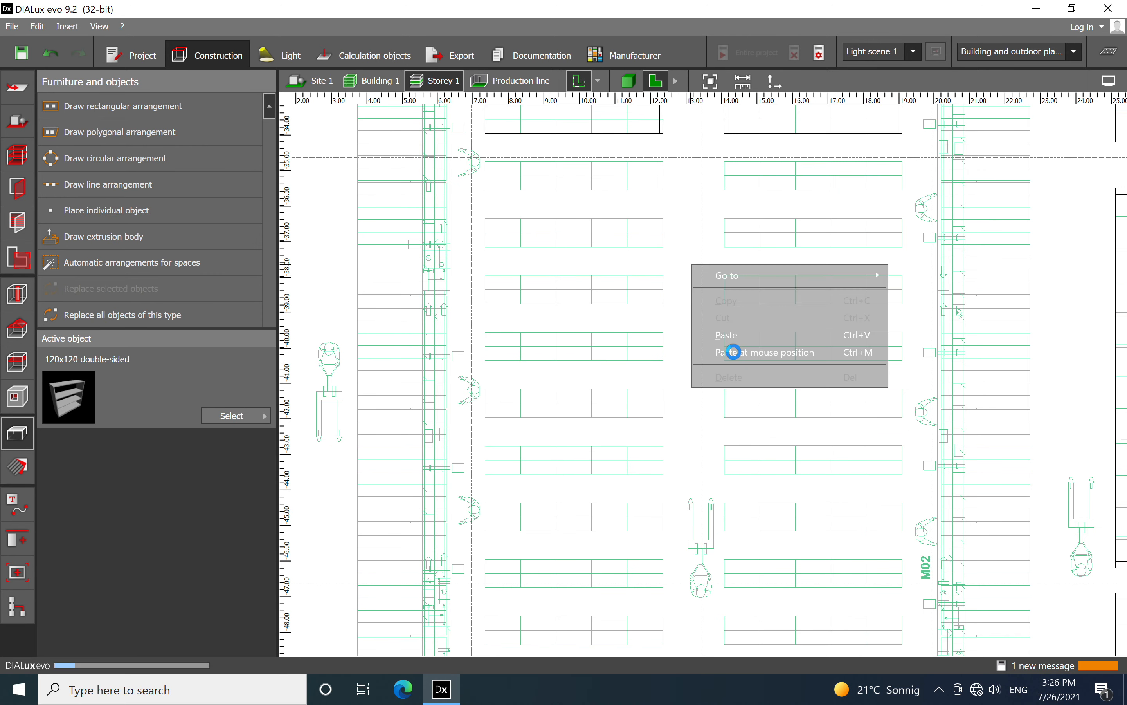
scroll(692, 255, "up", 3)
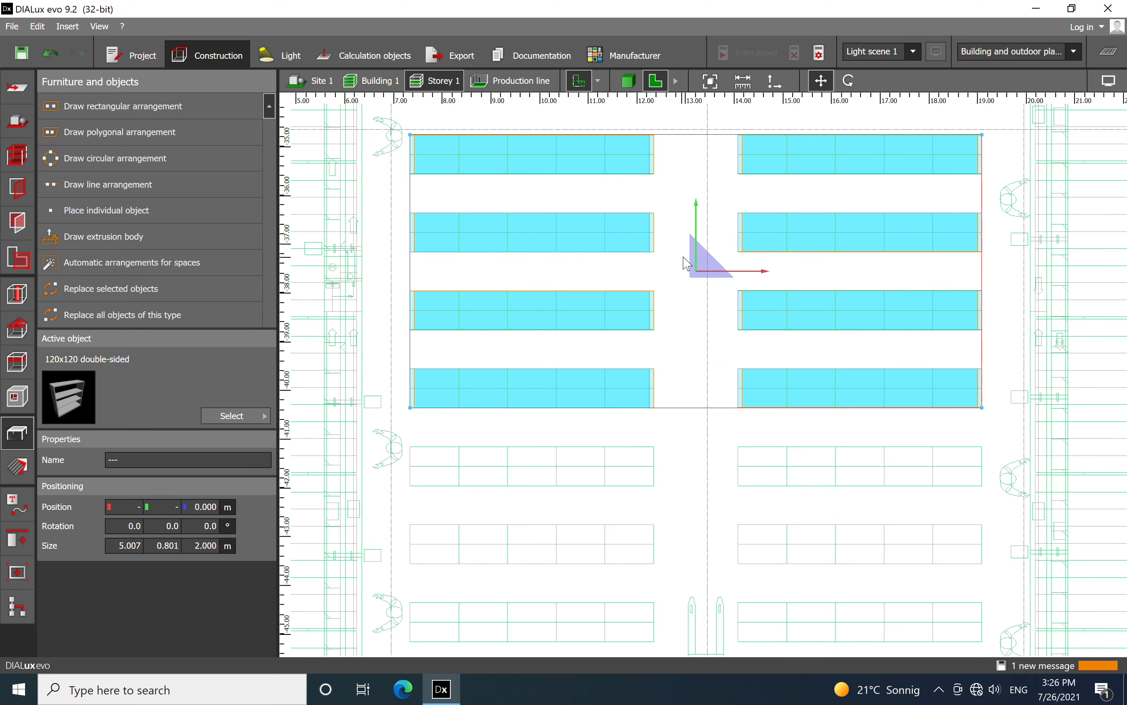
Paste another block of eight shelves and align it with the four rows of outlines between about Y -41 m and -47 m
scroll(685, 263, "down", 5)
middle_click_drag(717, 397, 702, 272)
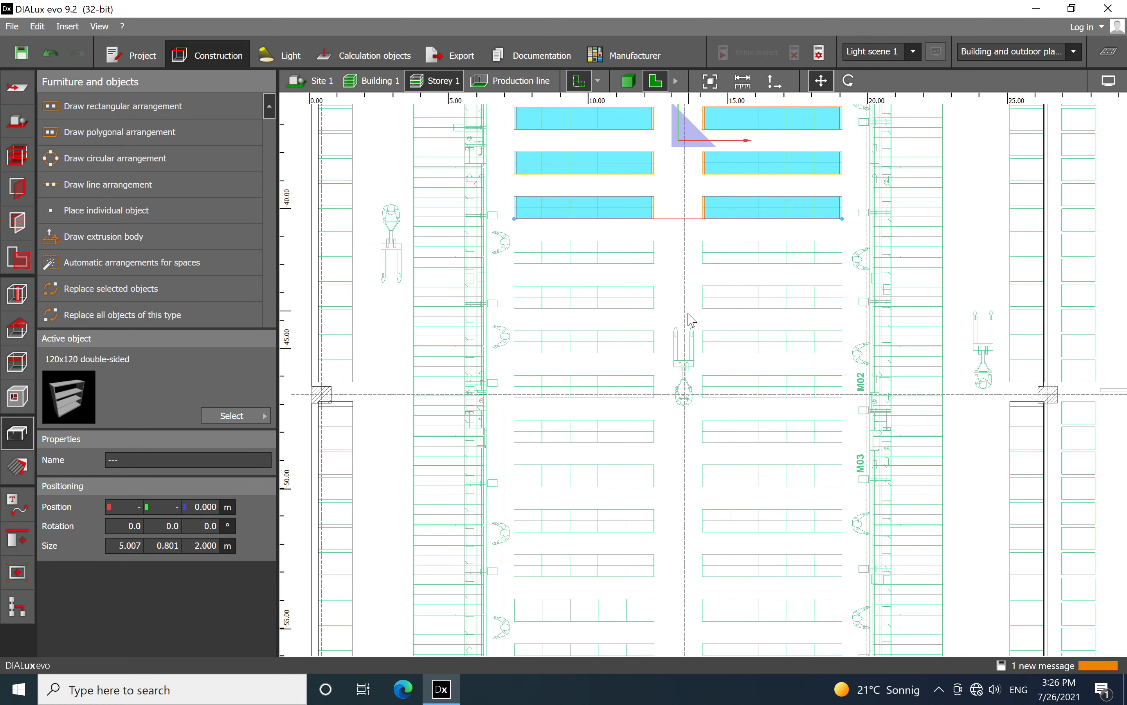
scroll(678, 309, "up", 3)
left_click(665, 293)
right_click(666, 293)
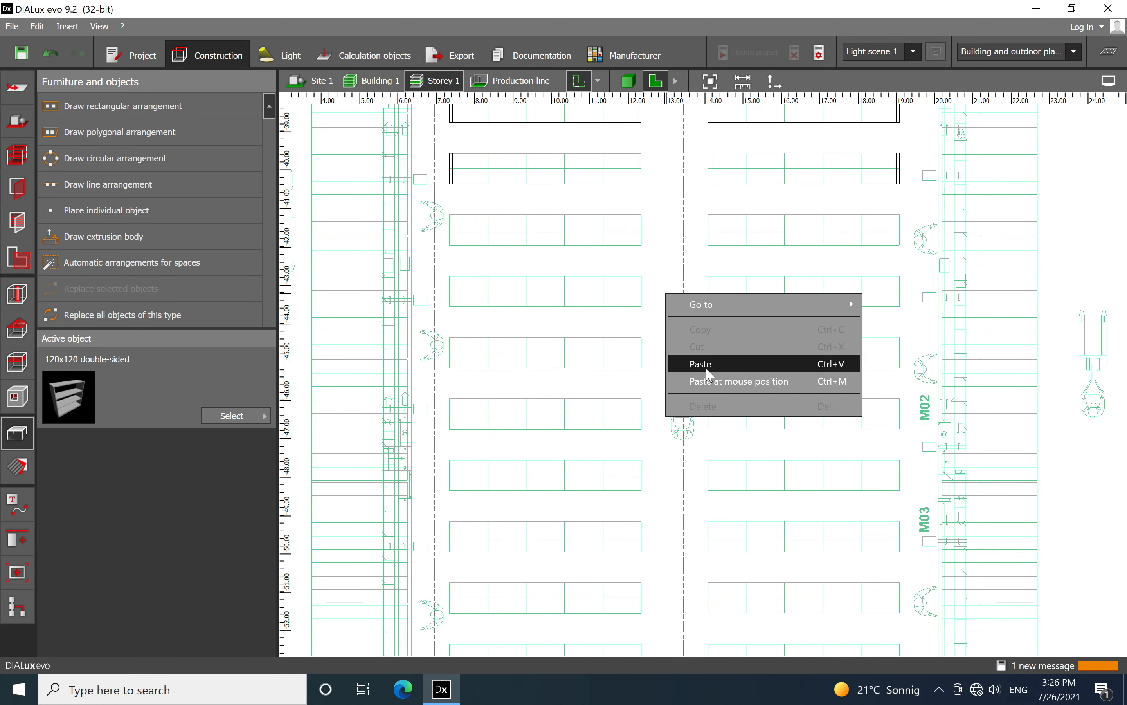
left_click(706, 382)
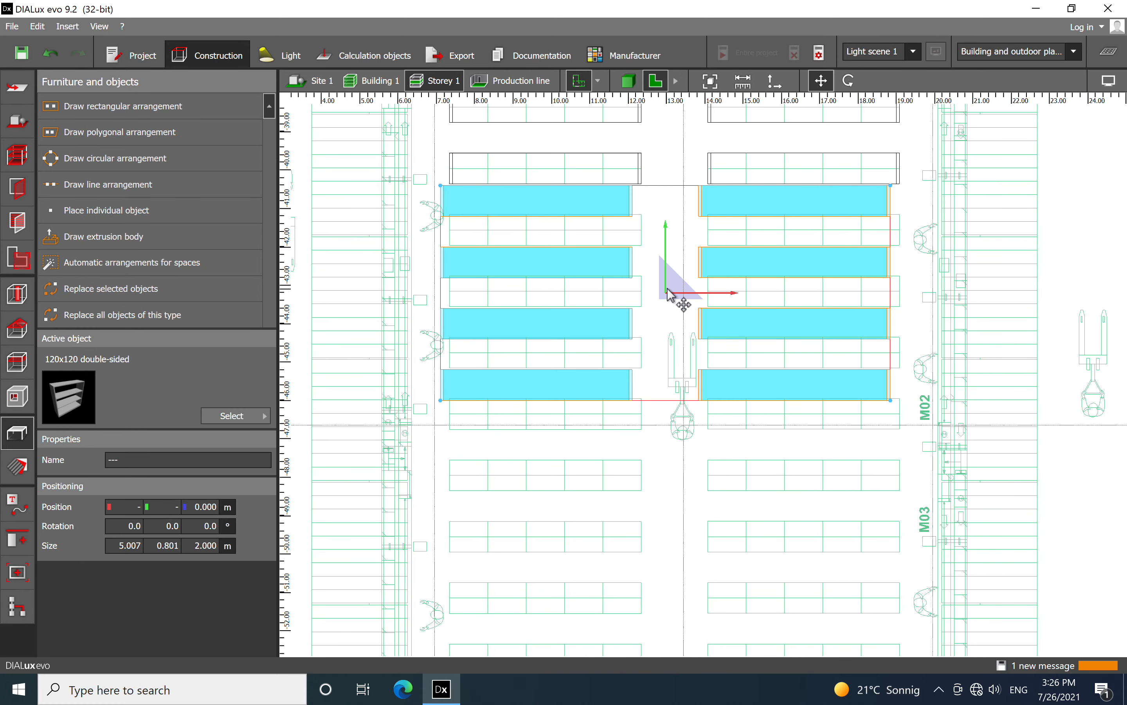
left_click_drag(668, 290, 676, 337)
scroll(666, 280, "up", 3)
scroll(703, 198, "down", 4)
Paste another eight-shelf block and align it with the four rows of outlines directly beyond the M03 label
scroll(694, 401, "up", 2)
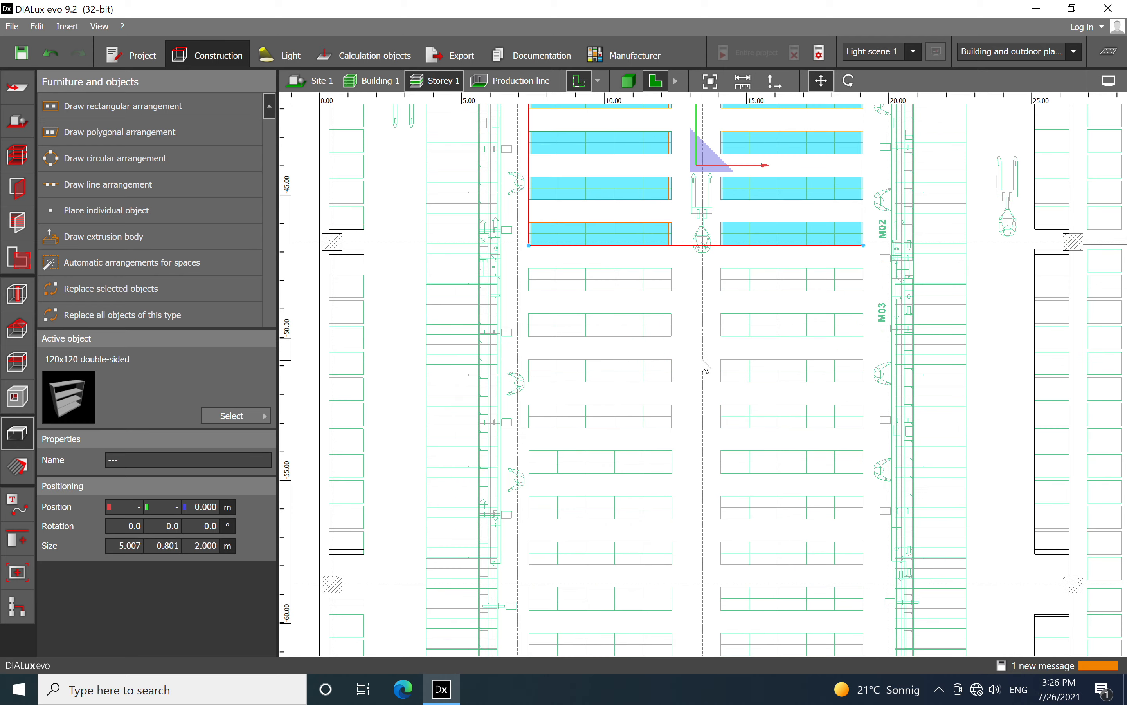
right_click(693, 346)
left_click(727, 432)
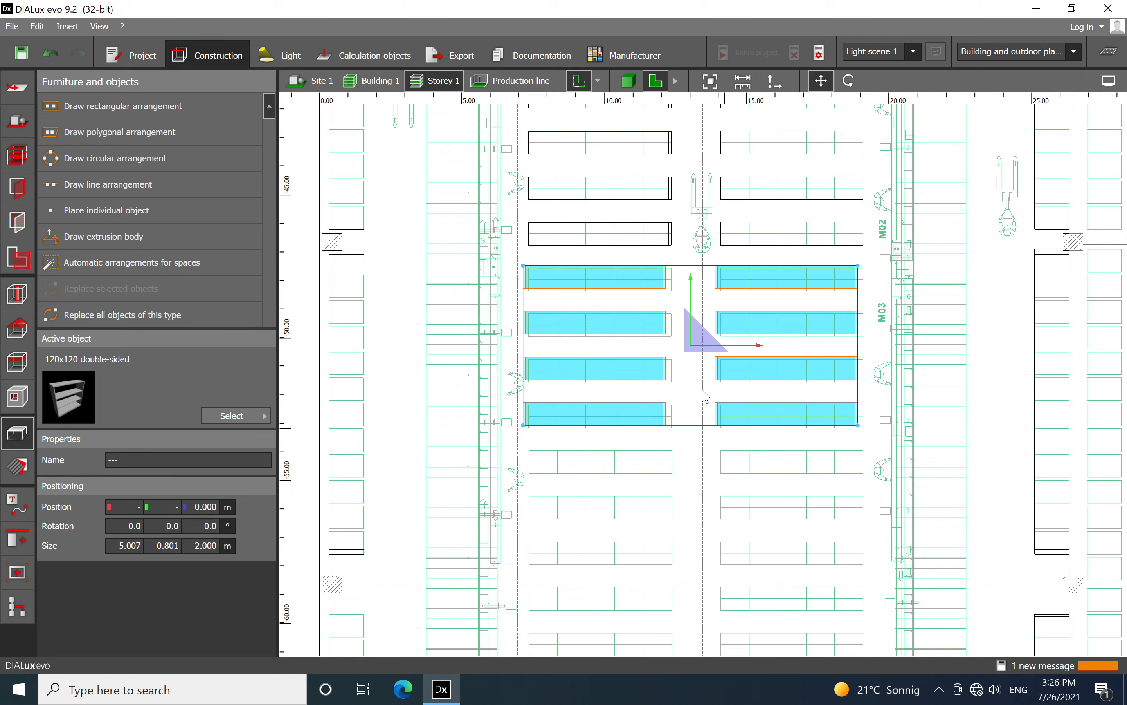
scroll(660, 320, "up", 3)
left_click_drag(652, 274, 660, 278)
Paste another eight-shelf block and fit it over the four rows of outlines between about Y -54 m and -60 m
middle_click_drag(724, 453, 721, 250)
right_click(655, 327)
left_click(694, 403)
scroll(657, 345, "up", 4)
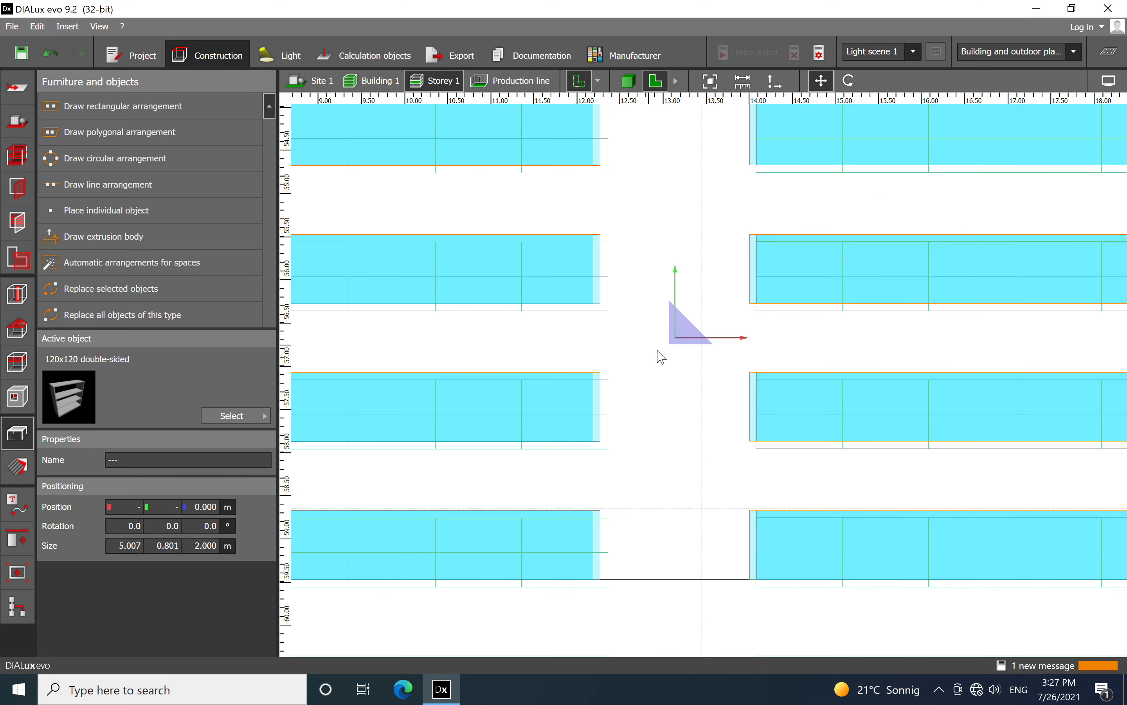
left_click_drag(683, 351, 687, 357)
Paste a last block of eight shelves and align its first two rows with the two remaining pairs of central outlines
scroll(654, 272, "down", 8)
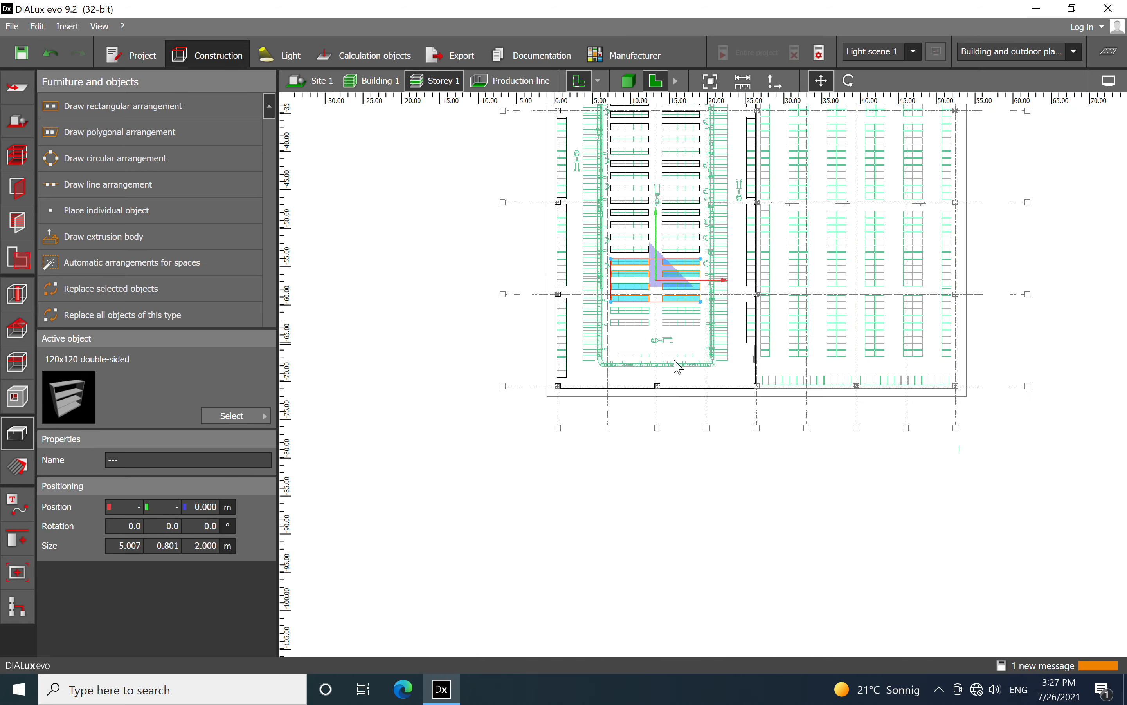
scroll(649, 328, "up", 3)
scroll(678, 352, "up", 2)
right_click(678, 327)
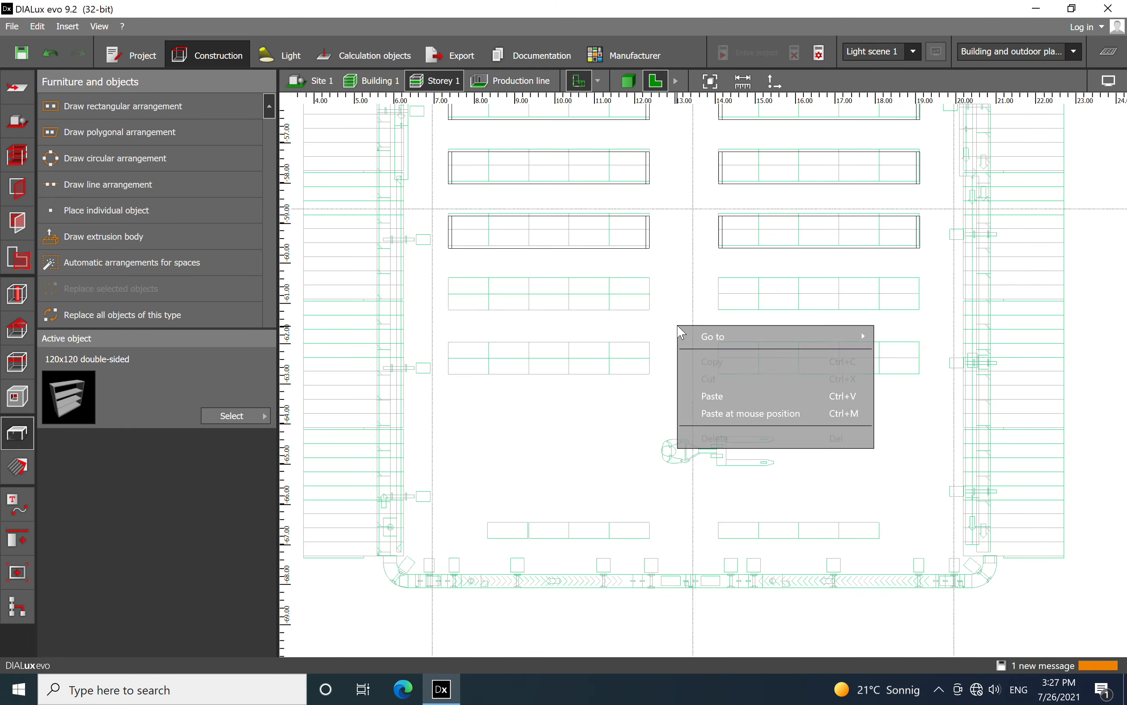
left_click(728, 413)
left_click_drag(691, 332, 685, 391)
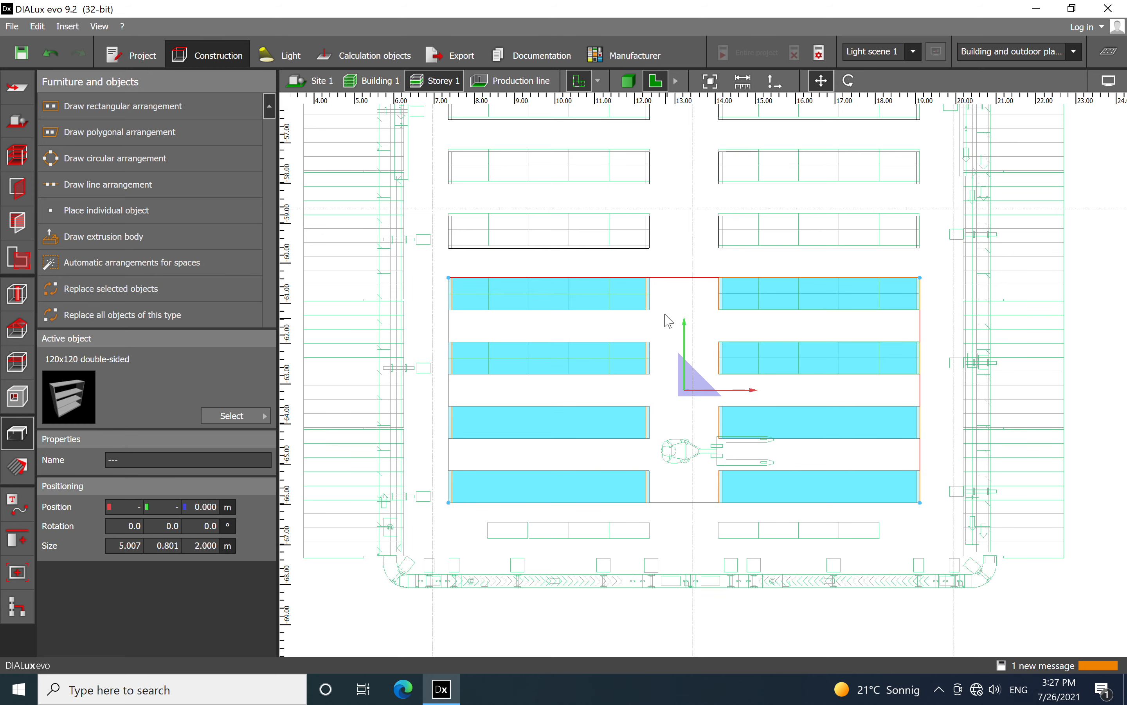
Delete the four surplus shelves of the last block that have no outline beneath them
left_click(681, 350)
left_click(648, 429)
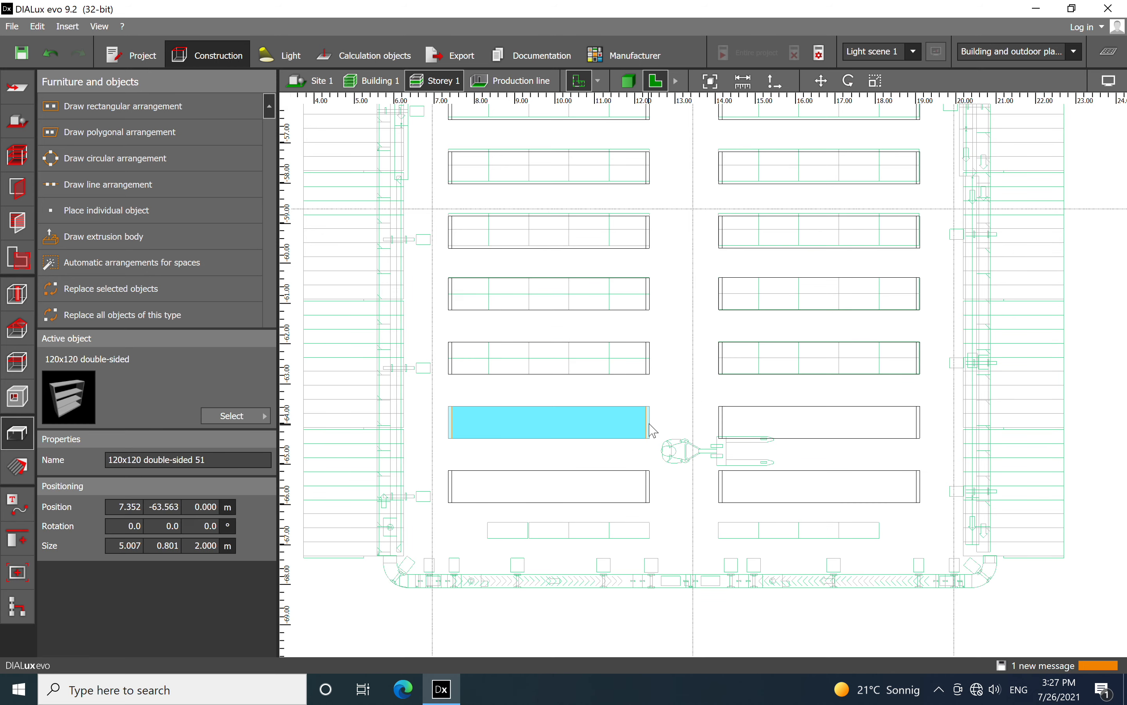
left_click(768, 439, "ctrl")
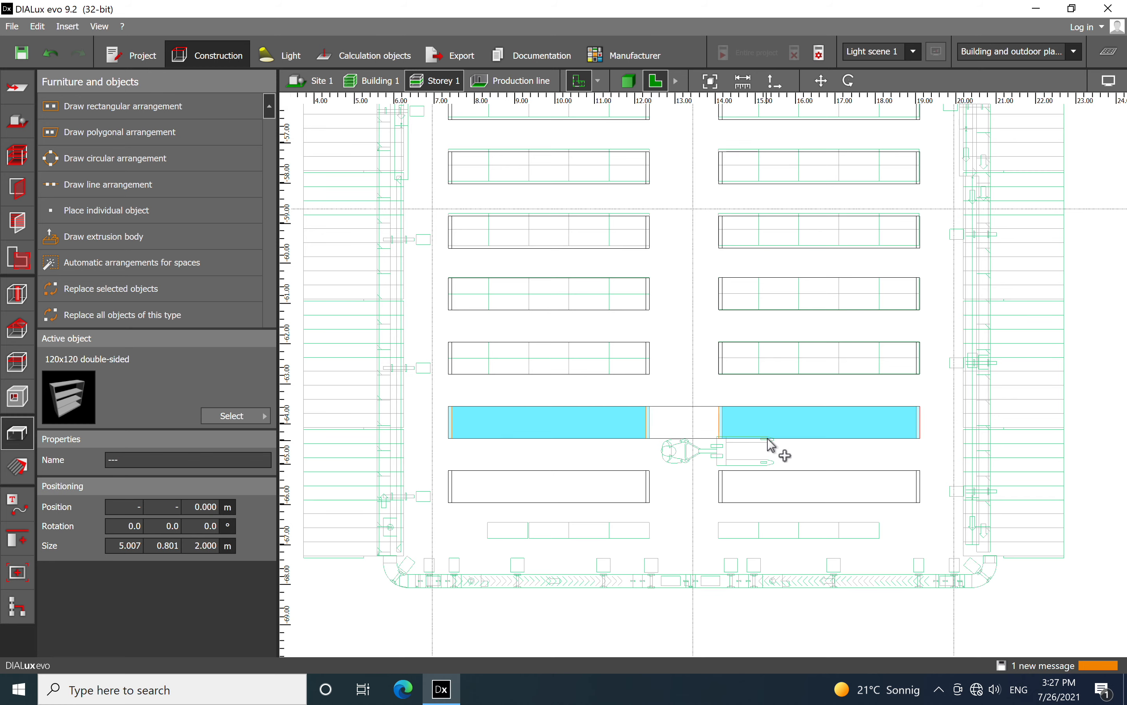
left_click(782, 481, "ctrl")
left_click(625, 482, "ctrl")
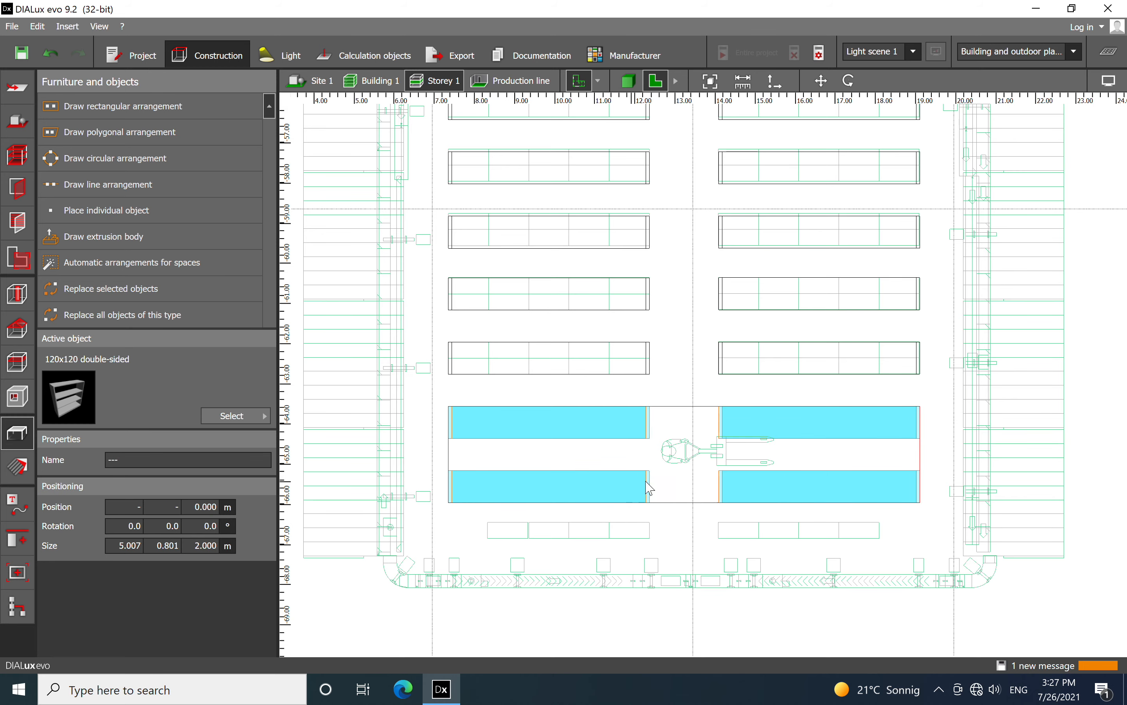
right_click(613, 492)
left_click(656, 479)
Inspect the central shelf rows across the hall and examine the conveyor outlines around the foto station
scroll(602, 388, "down", 4)
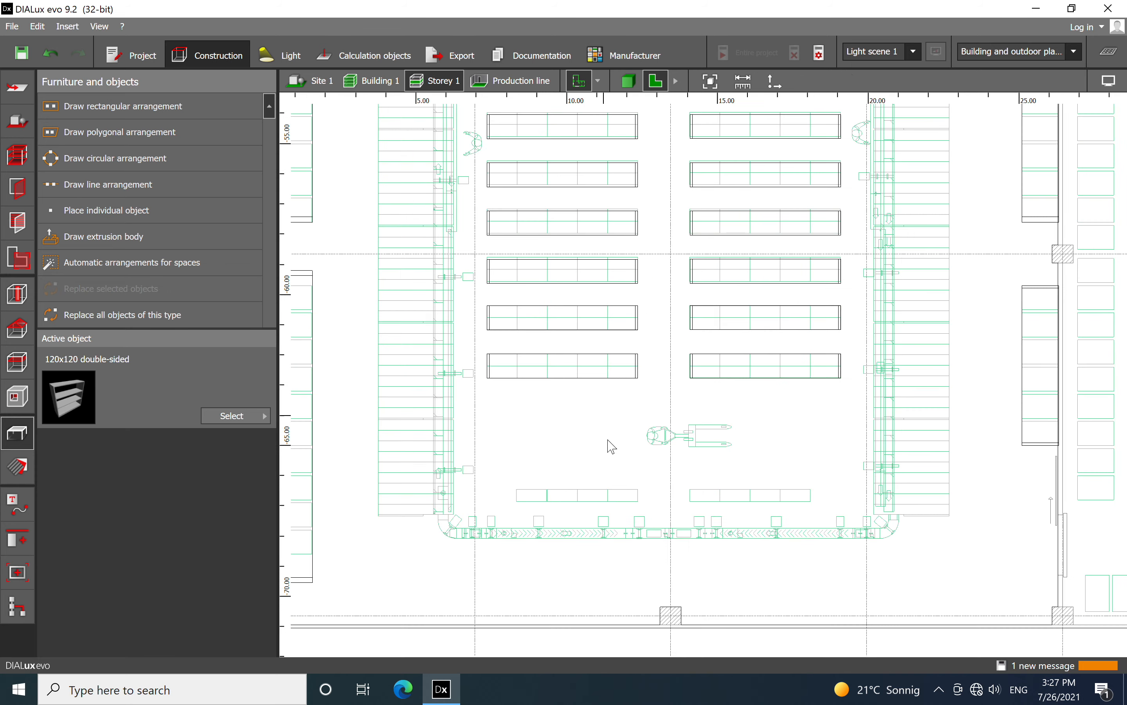
middle_click_drag(724, 181, 700, 350)
left_click(629, 81)
left_click(651, 84)
scroll(541, 184, "down", 2)
middle_click_drag(599, 205, 661, 331)
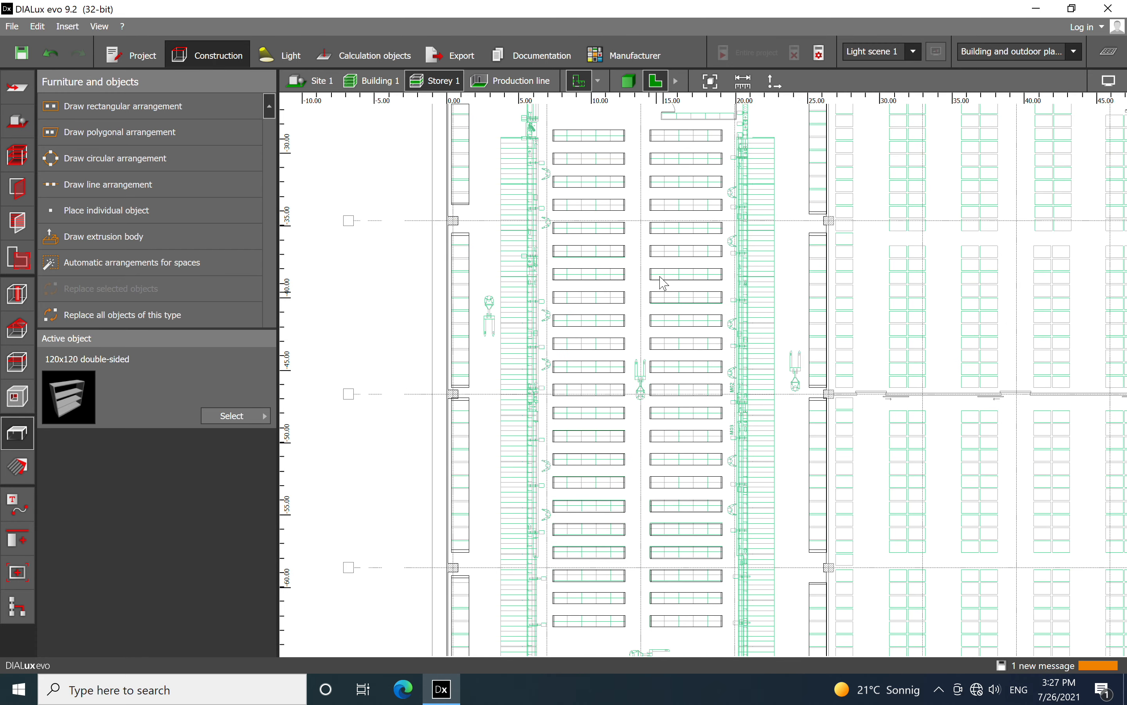
middle_click_drag(606, 206, 623, 332)
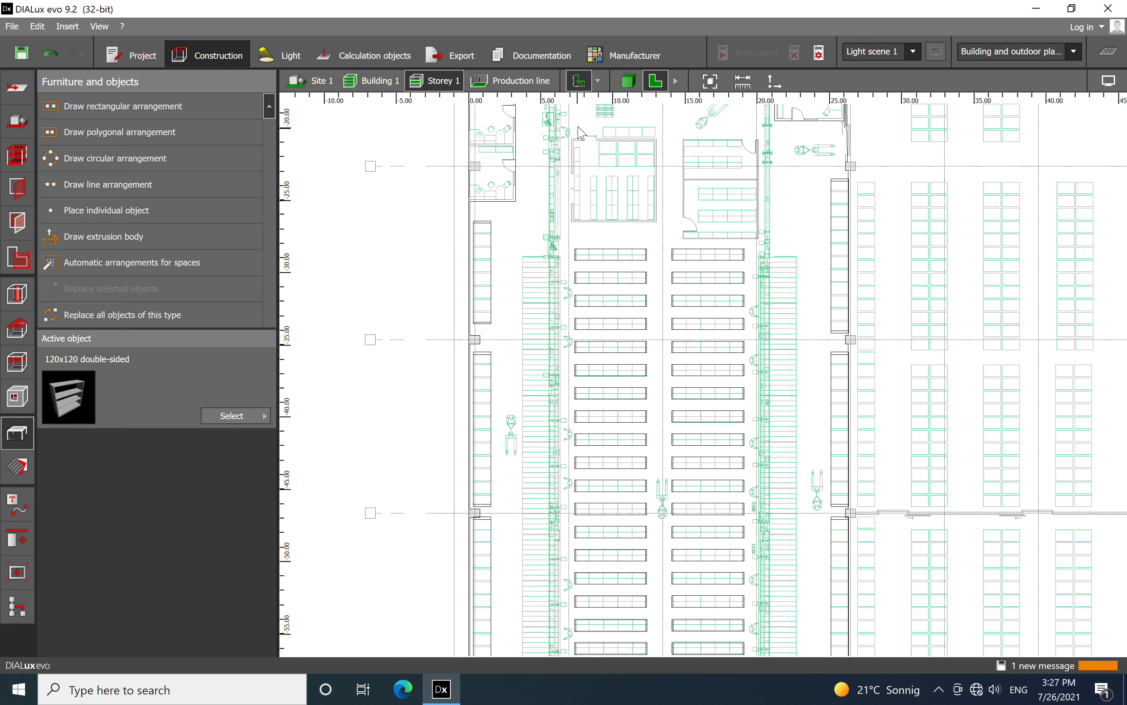
scroll(579, 133, "up", 3)
middle_click_drag(599, 181, 617, 374)
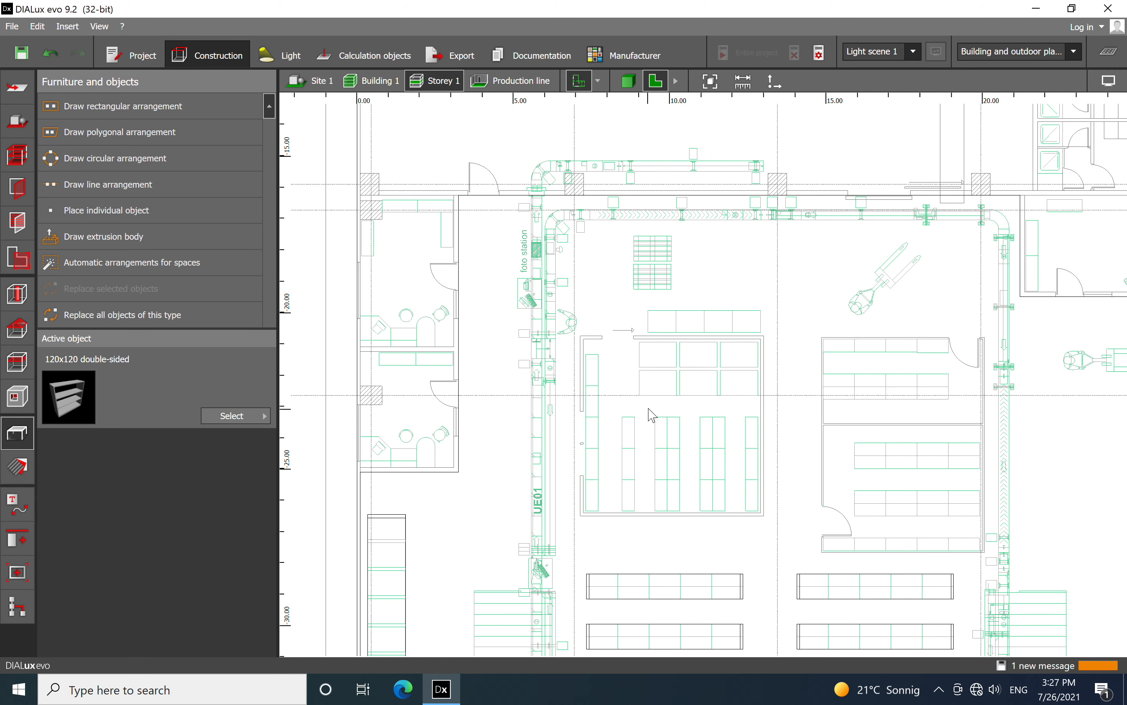
scroll(755, 421, "up", 1)
middle_click_drag(590, 308, 602, 394)
scroll(577, 303, "up", 3)
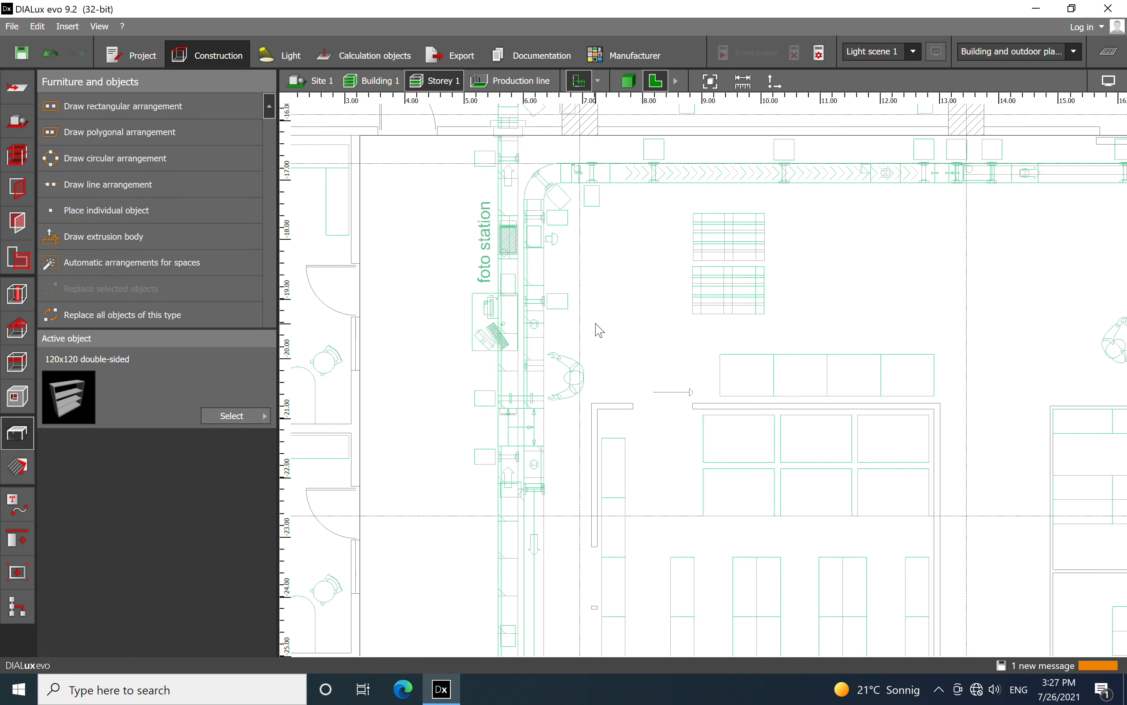
scroll(540, 242, "up", 5)
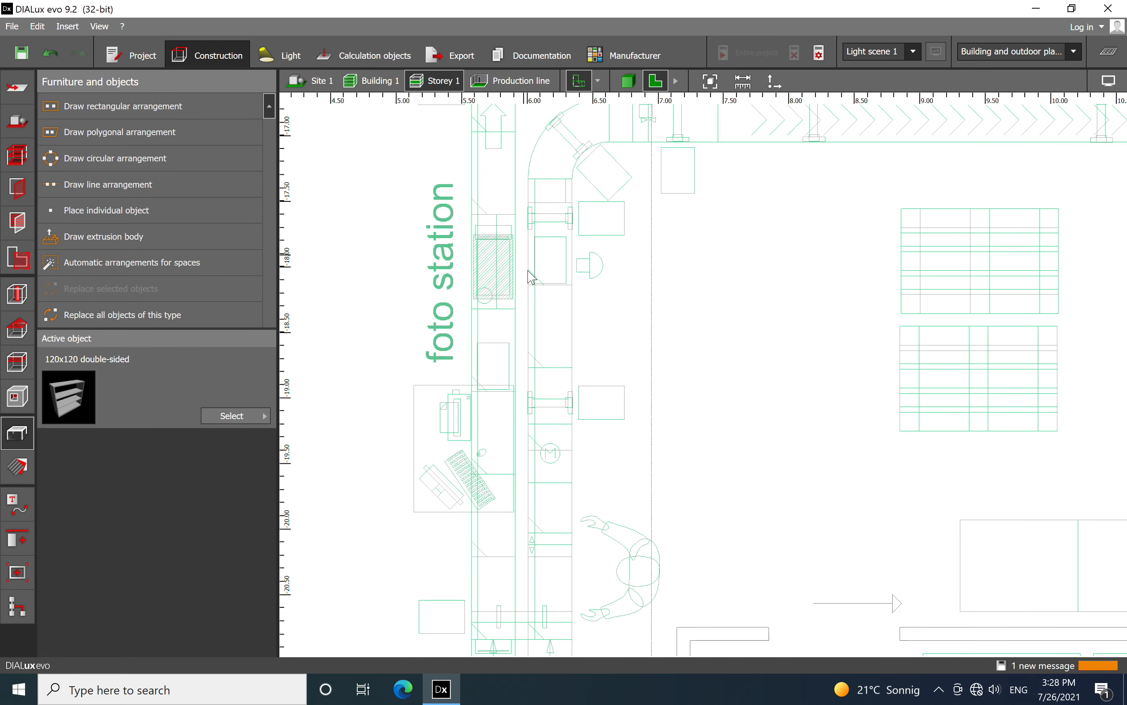
scroll(561, 235, "down", 1)
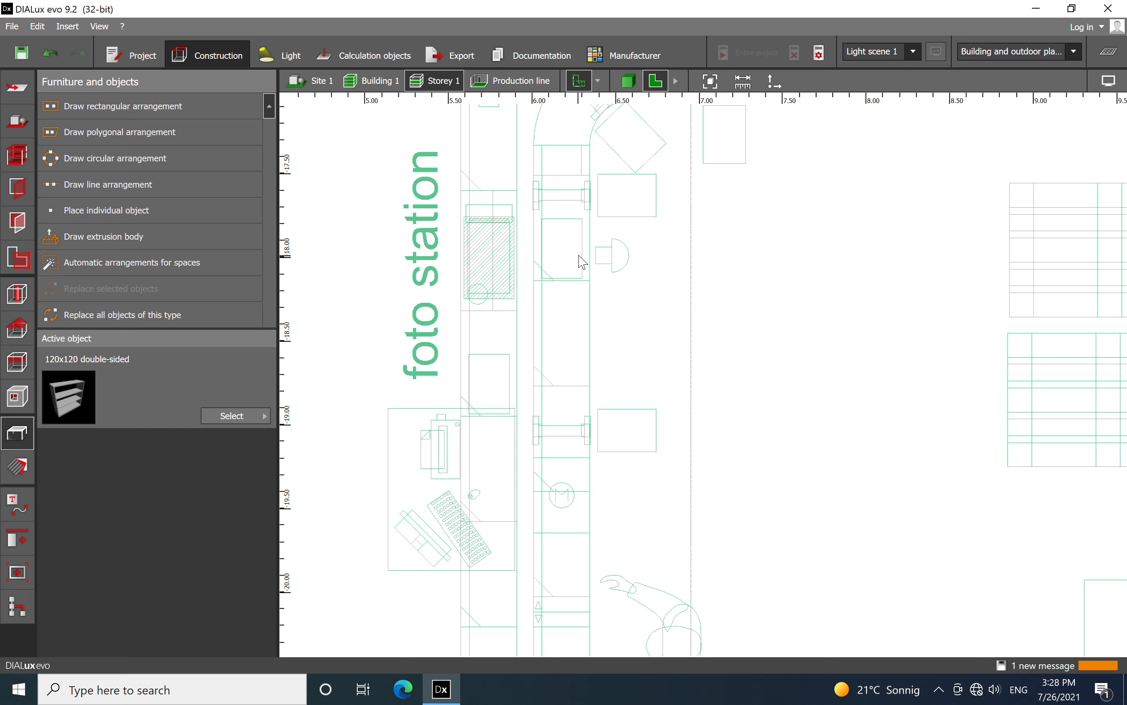
scroll(564, 184, "down", 6)
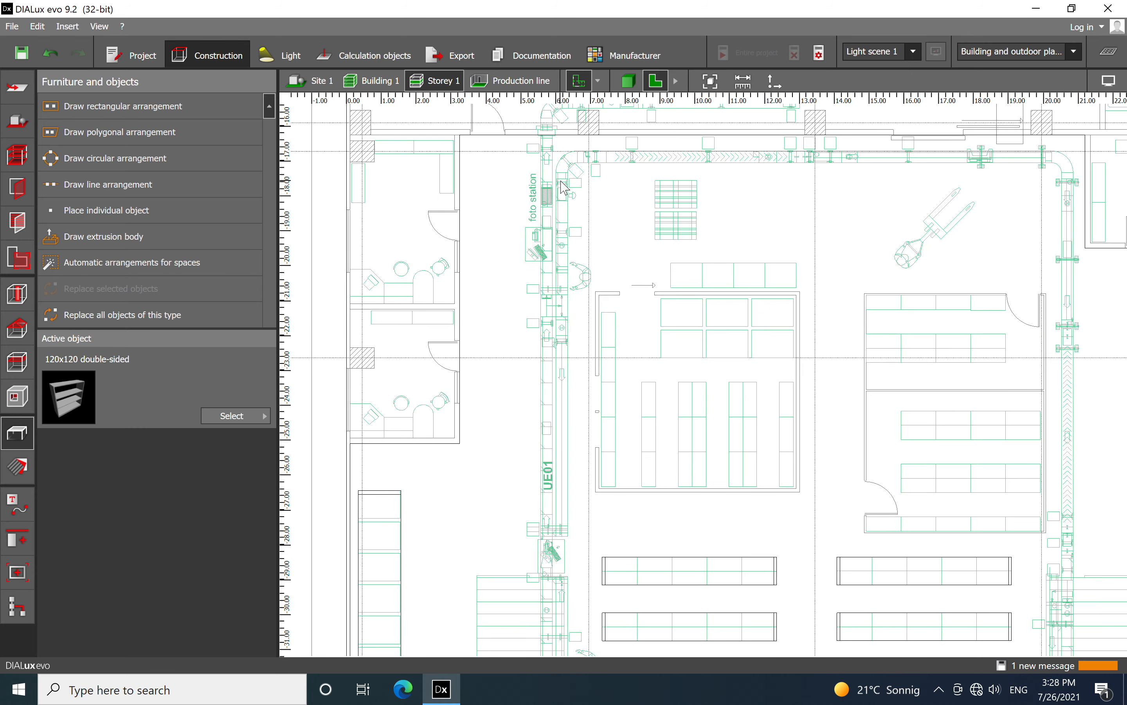
Choose the 180x80 standard table and place one in the hall near the foto station at X 8.452 m, Y -19.887 m
left_click(230, 415)
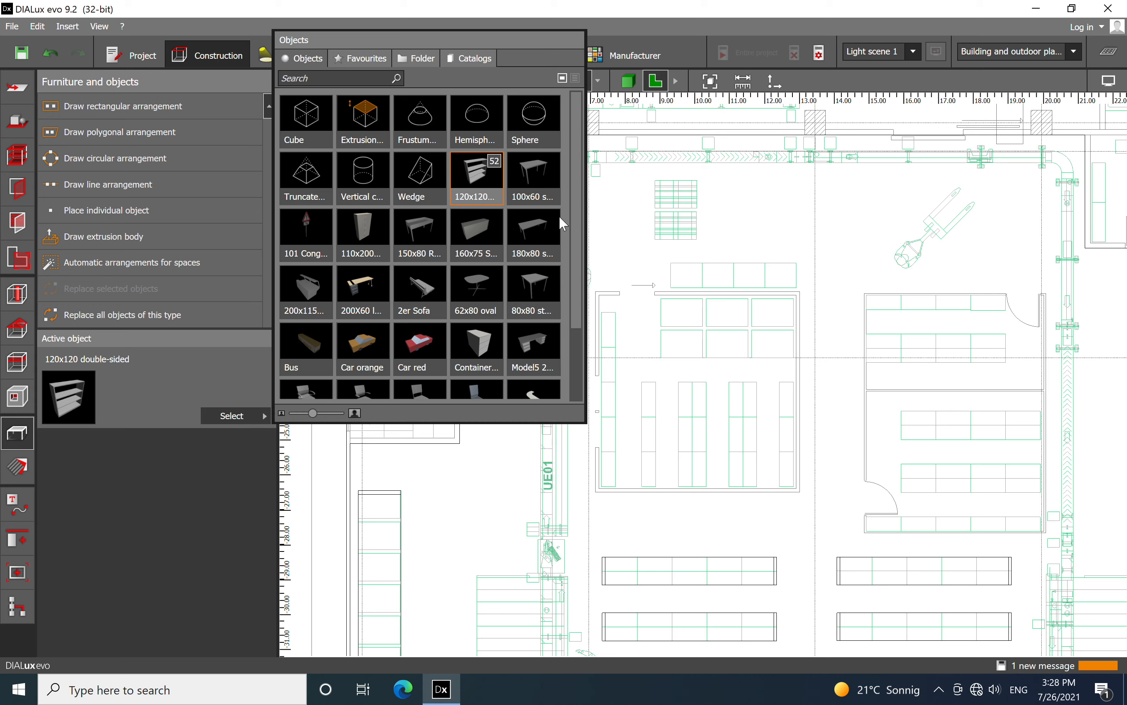
left_click_drag(576, 256, 596, 244)
left_click_drag(528, 235, 622, 276)
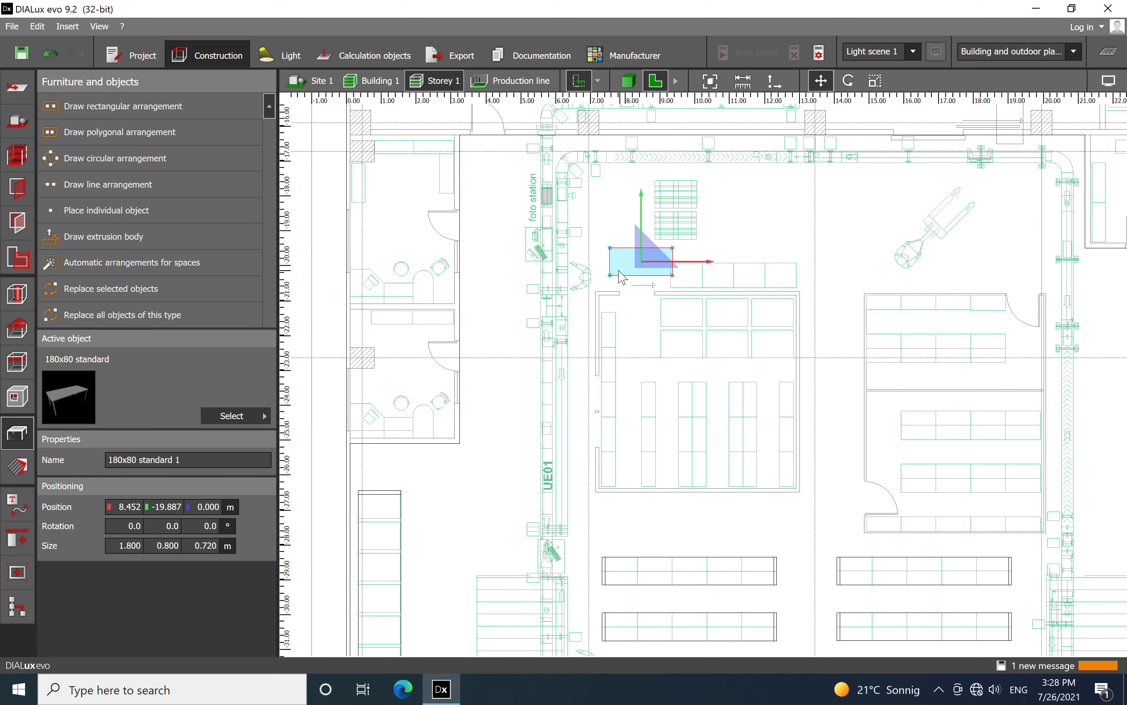
Rotate the table by 90° and move it onto the conveyor outline beside the foto station, at X 6.456 m, Y -19.026 m
scroll(591, 252, "up", 3)
right_click(723, 305)
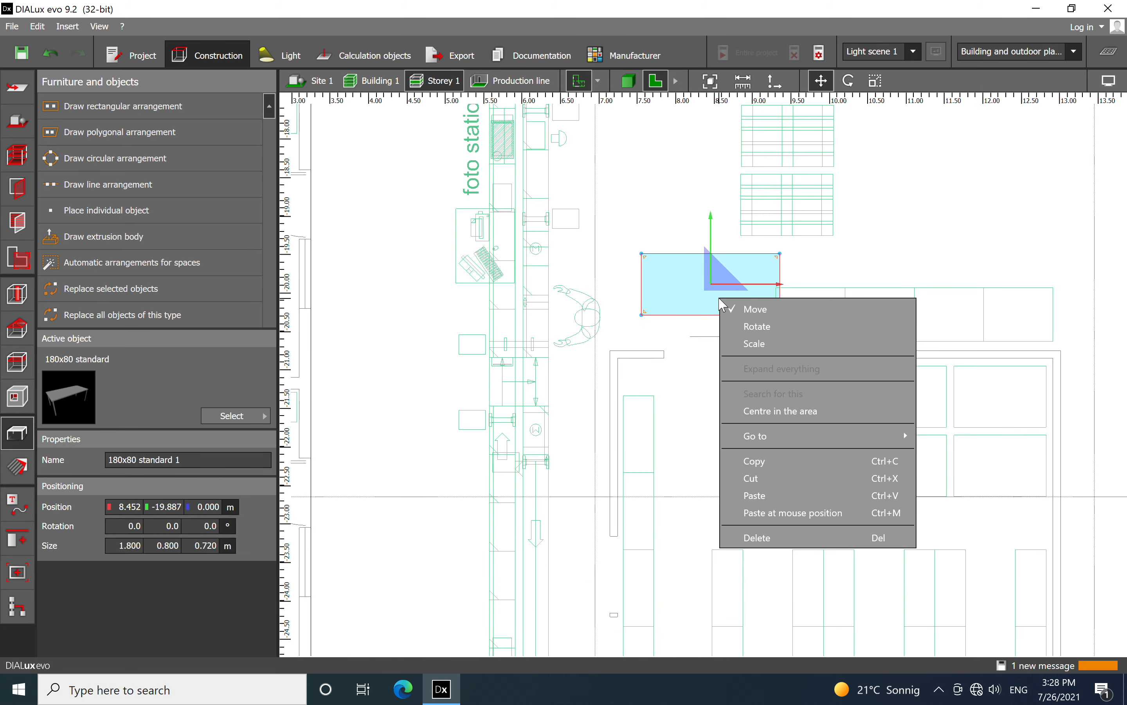
left_click(773, 331)
left_click_drag(787, 299, 709, 197)
right_click(703, 257)
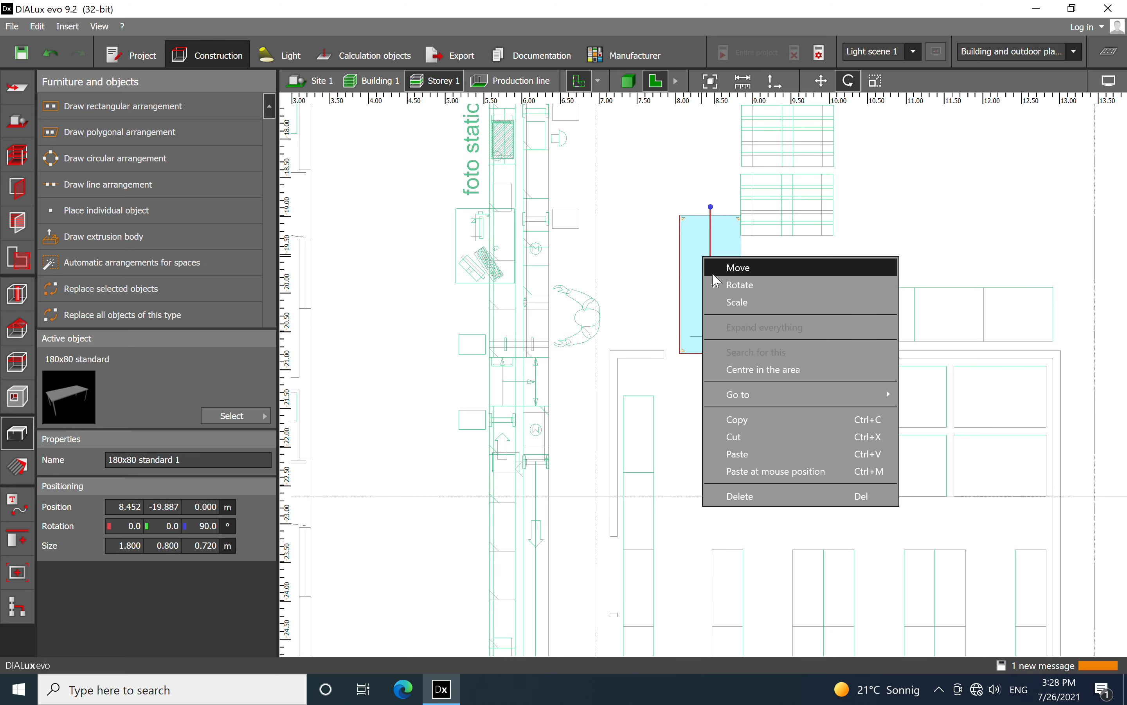
left_click(729, 268)
left_click_drag(712, 264, 559, 217)
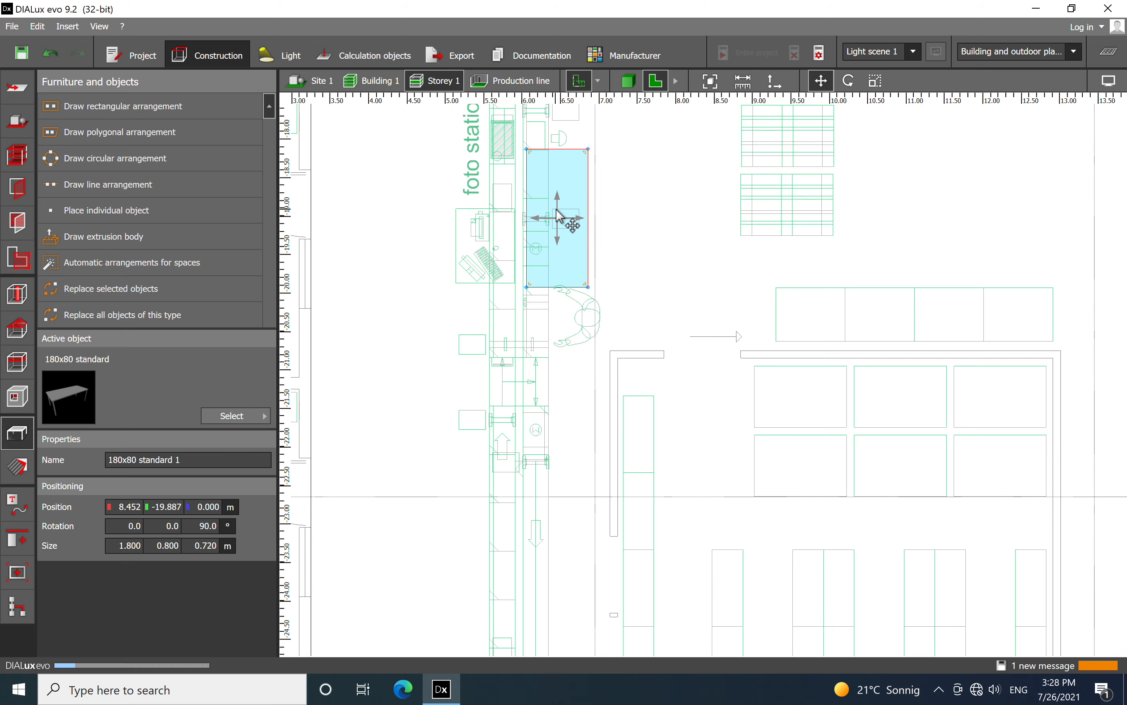
Scale the table beside the foto station to a width of 0.339 m so it fits the conveyor outline
scroll(527, 170, "up", 3)
right_click(627, 228)
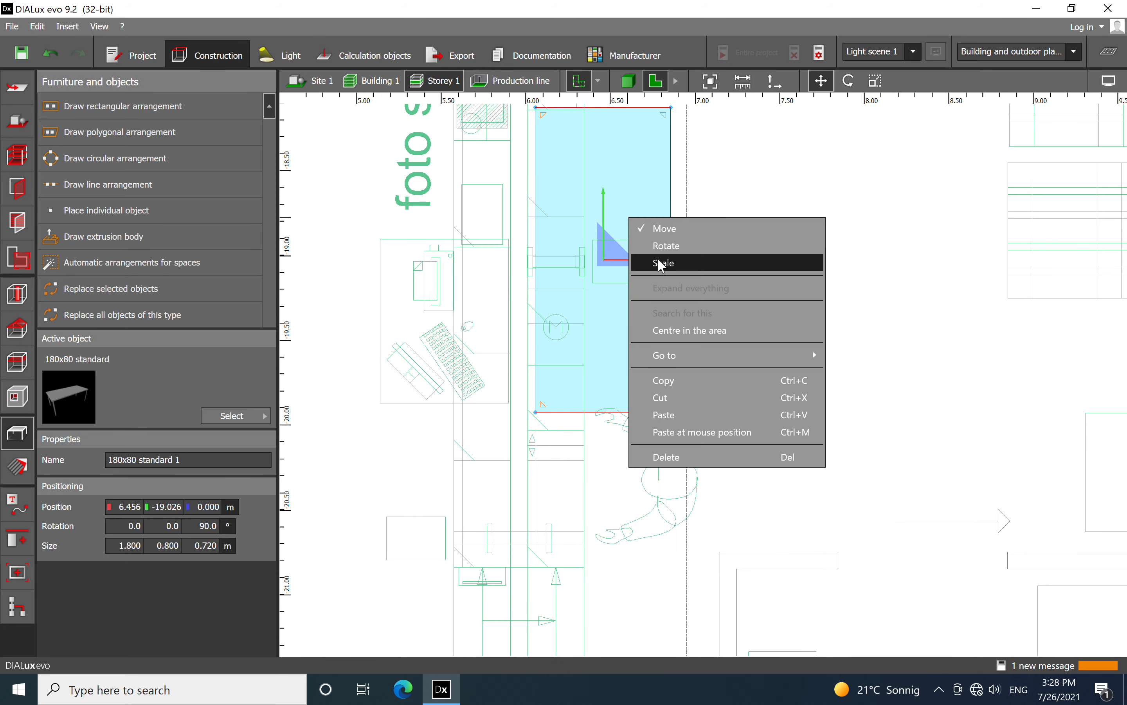
left_click(666, 245)
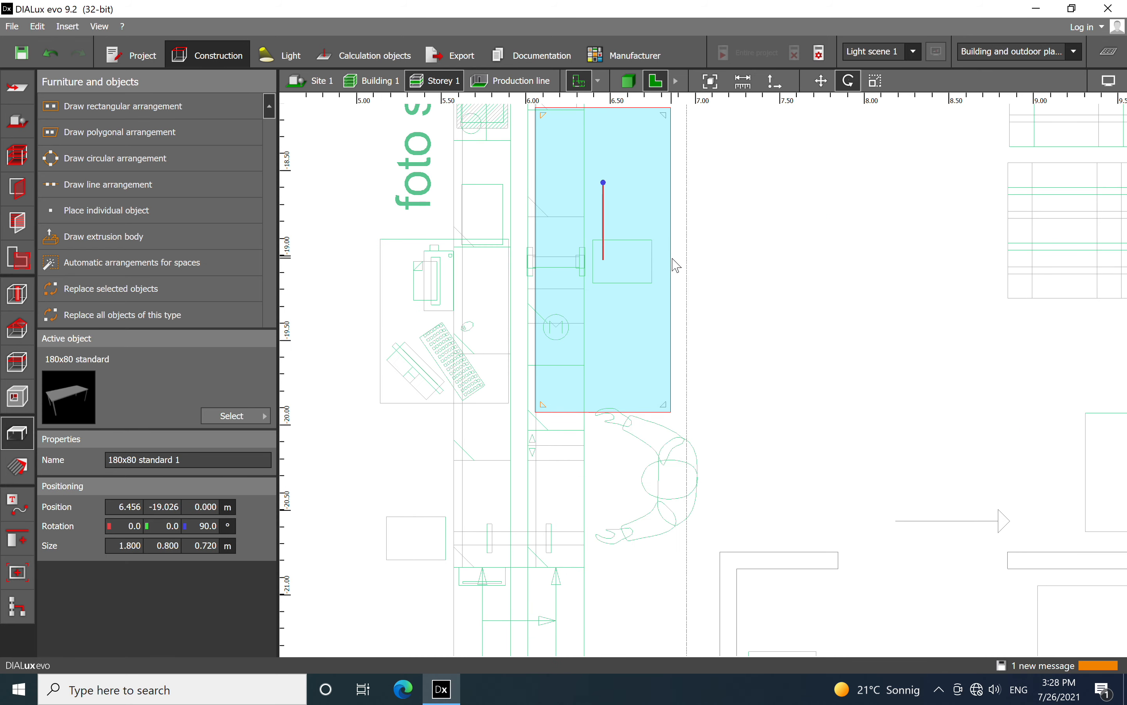
right_click(647, 269)
left_click(667, 309)
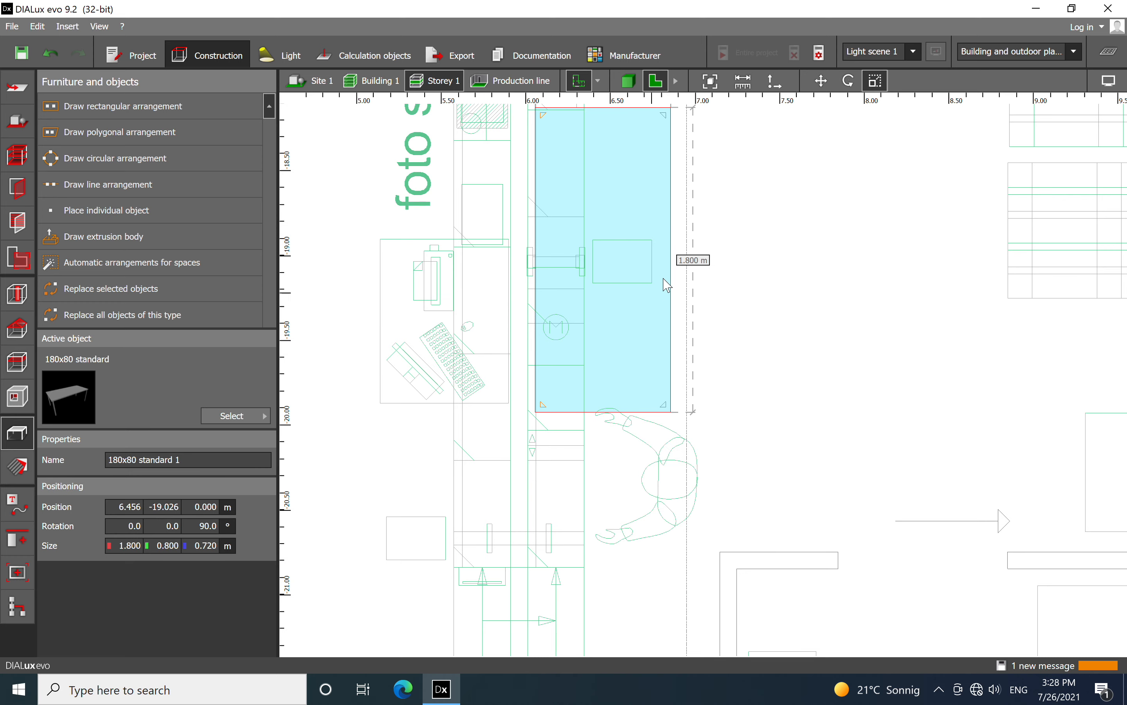
key("Escape")
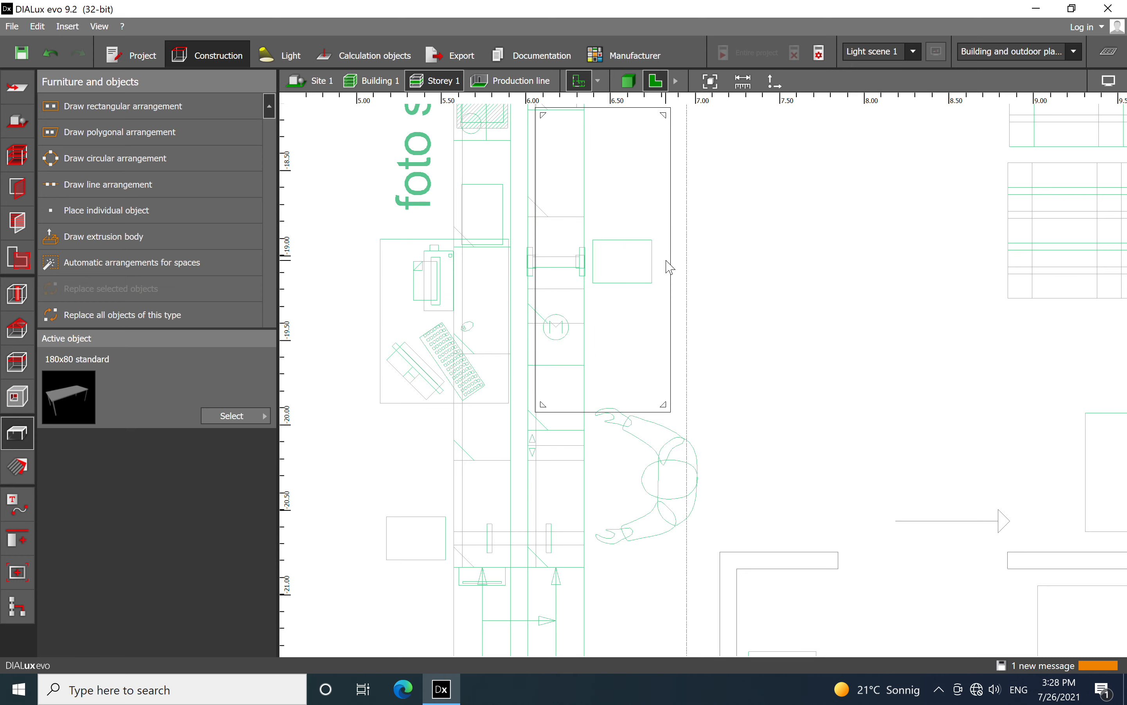
right_click(665, 262)
left_click(682, 307)
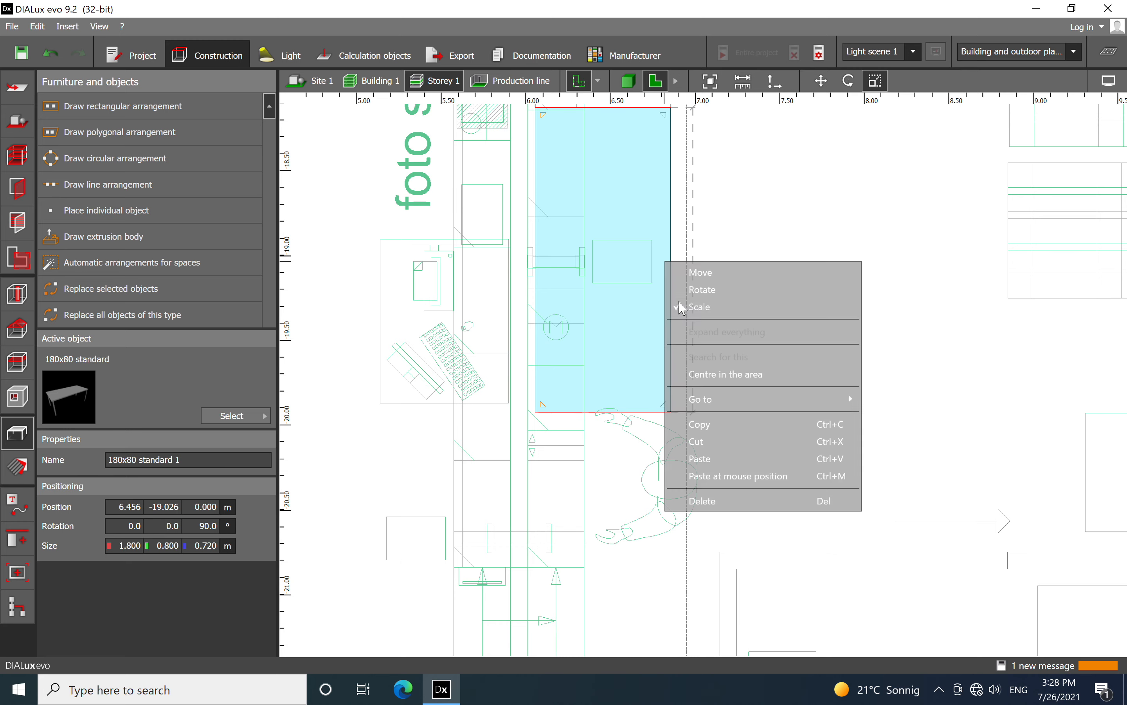
scroll(621, 256, "down", 1)
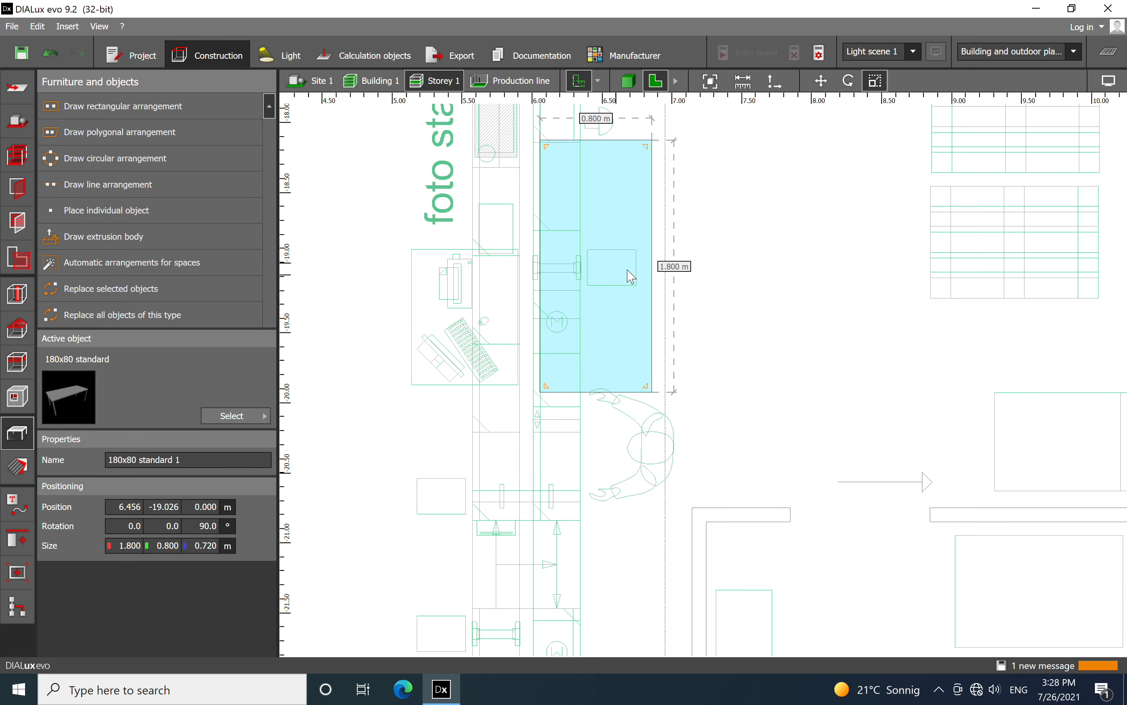
left_click_drag(652, 272, 533, 275)
scroll(543, 284, "up", 2)
scroll(559, 303, "down", 5)
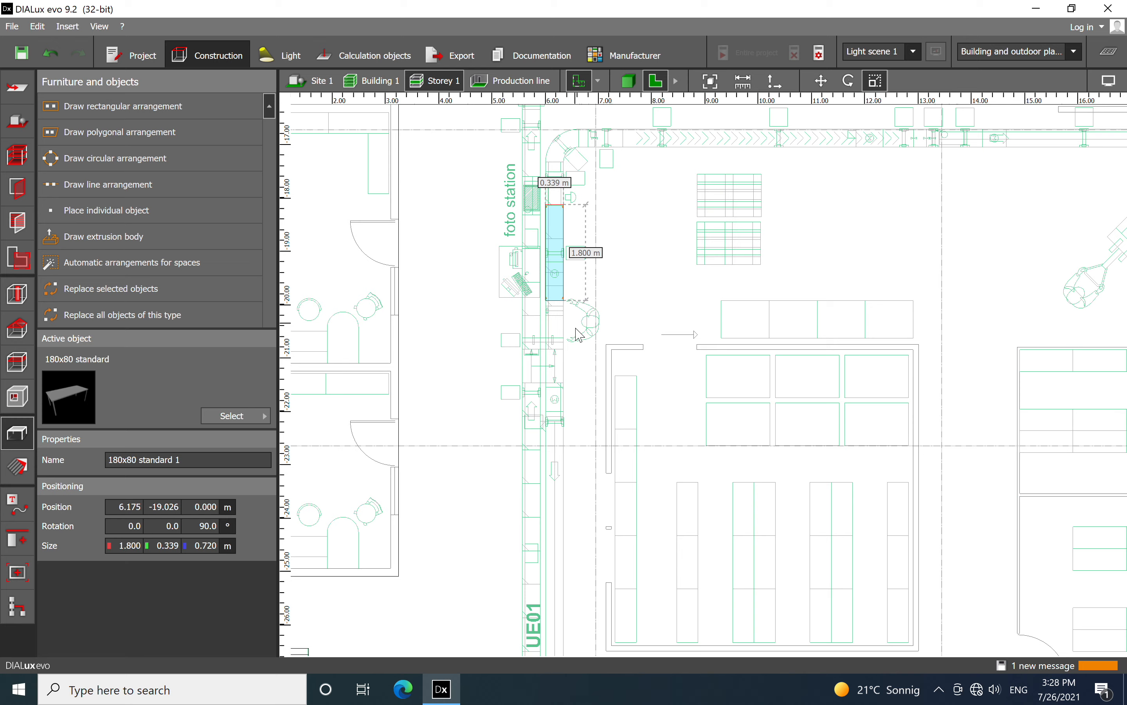
Stretch the narrowed table down along the conveyor to the workstation below UE01, giving it a length of 9.645 m
right_click(559, 294)
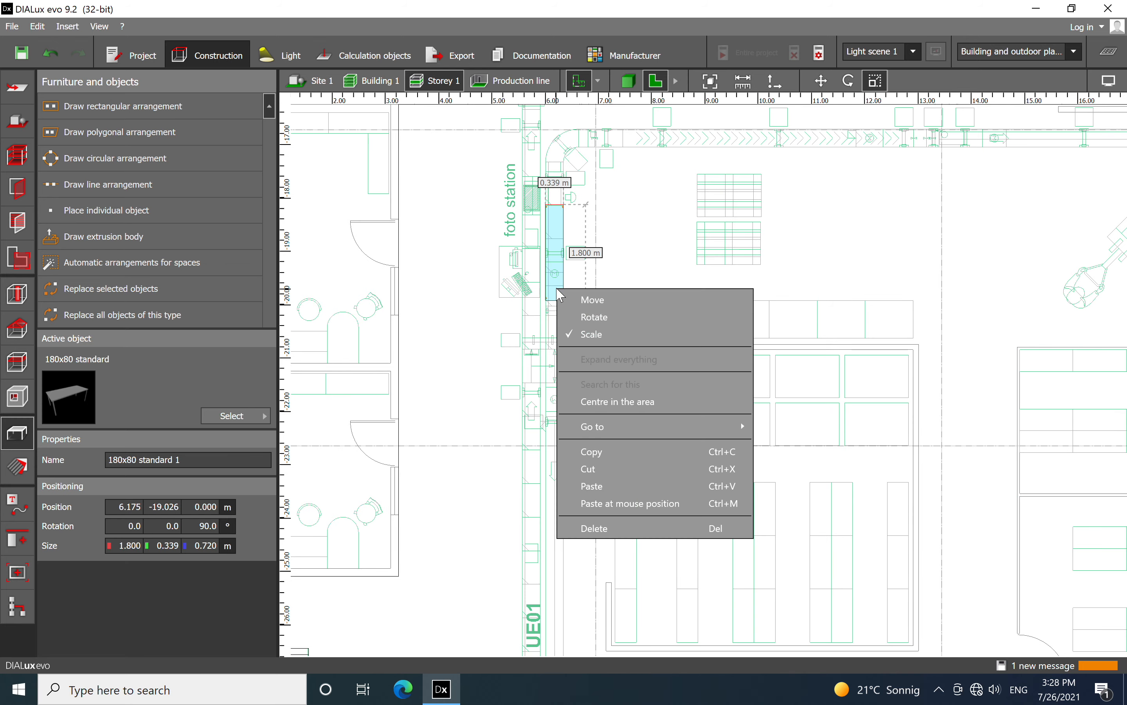
left_click(657, 222)
left_click(557, 267)
right_click(556, 266)
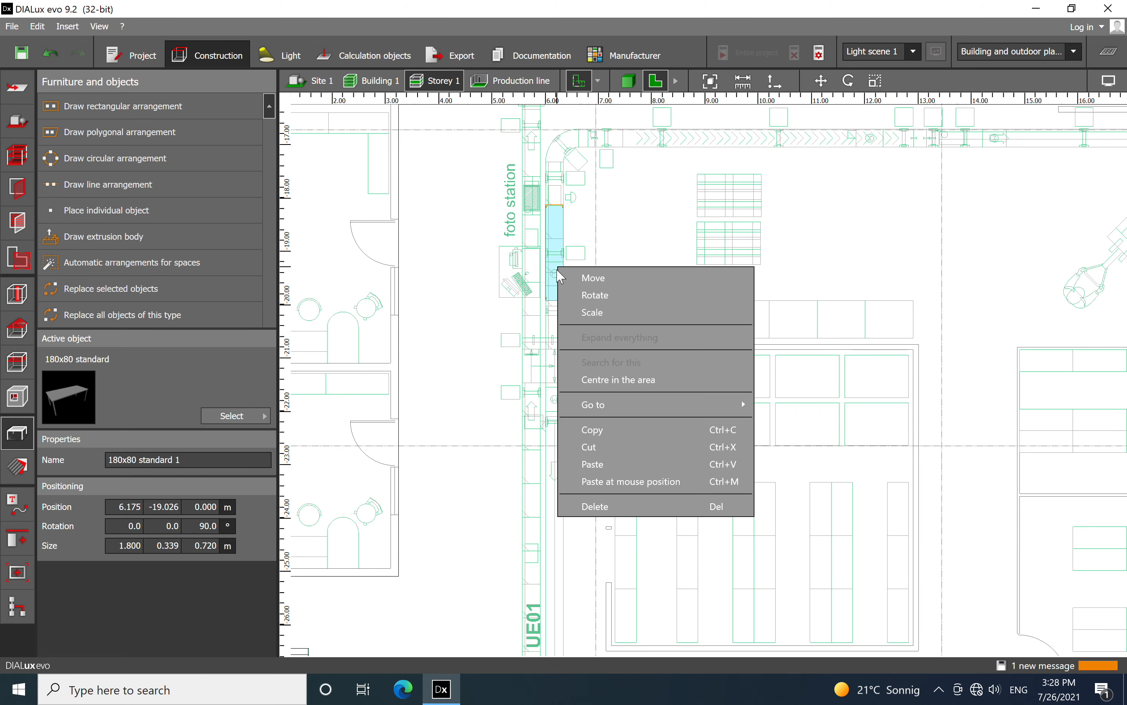
left_click(591, 312)
scroll(536, 262, "down", 3)
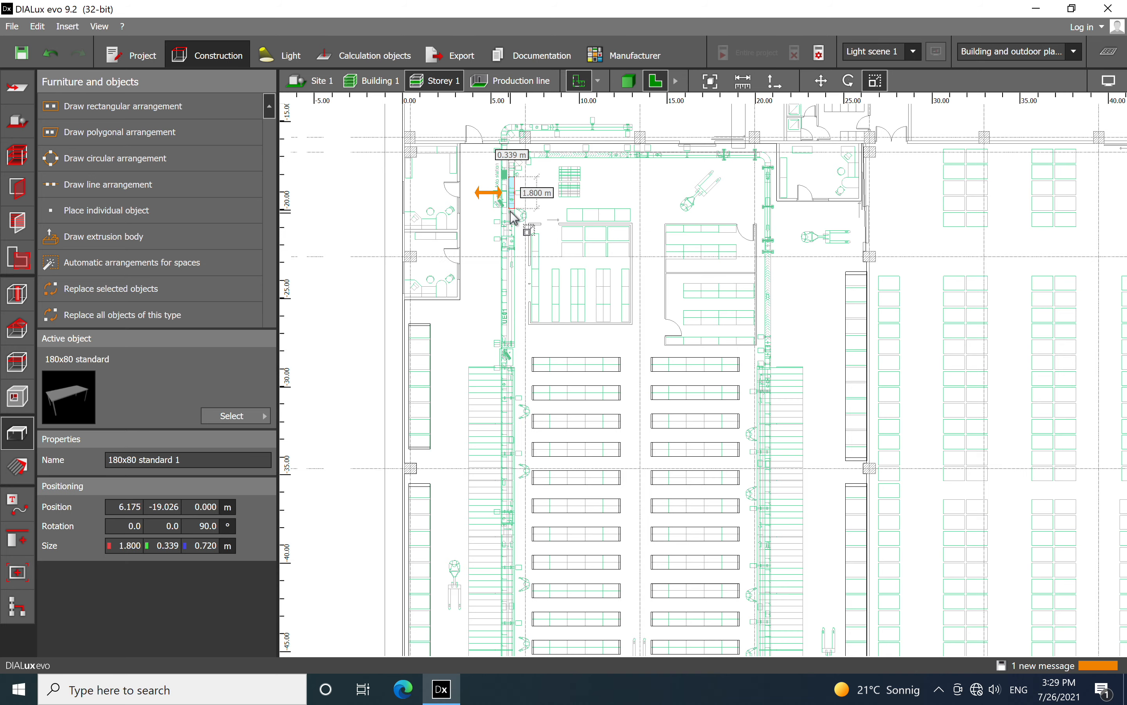
scroll(515, 215, "up", 5)
left_click_drag(522, 260, 520, 576)
scroll(580, 275, "down", 2)
scroll(576, 268, "down", 5)
middle_click_drag(571, 417, 528, 321)
scroll(526, 270, "up", 5)
left_click_drag(506, 201, 525, 442)
middle_click_drag(553, 446, 524, 332)
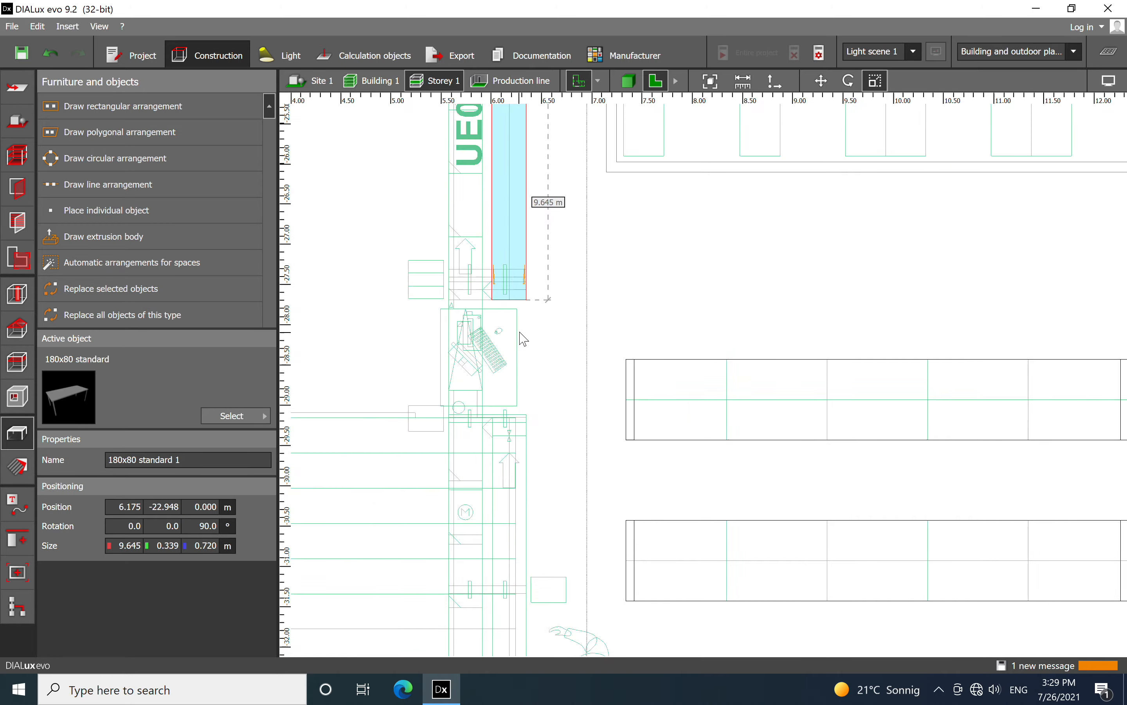
Extend the table's upper end to the start of the conveyor bend, making it 10.440 m long
scroll(539, 331, "up", 3)
scroll(497, 388, "down", 6)
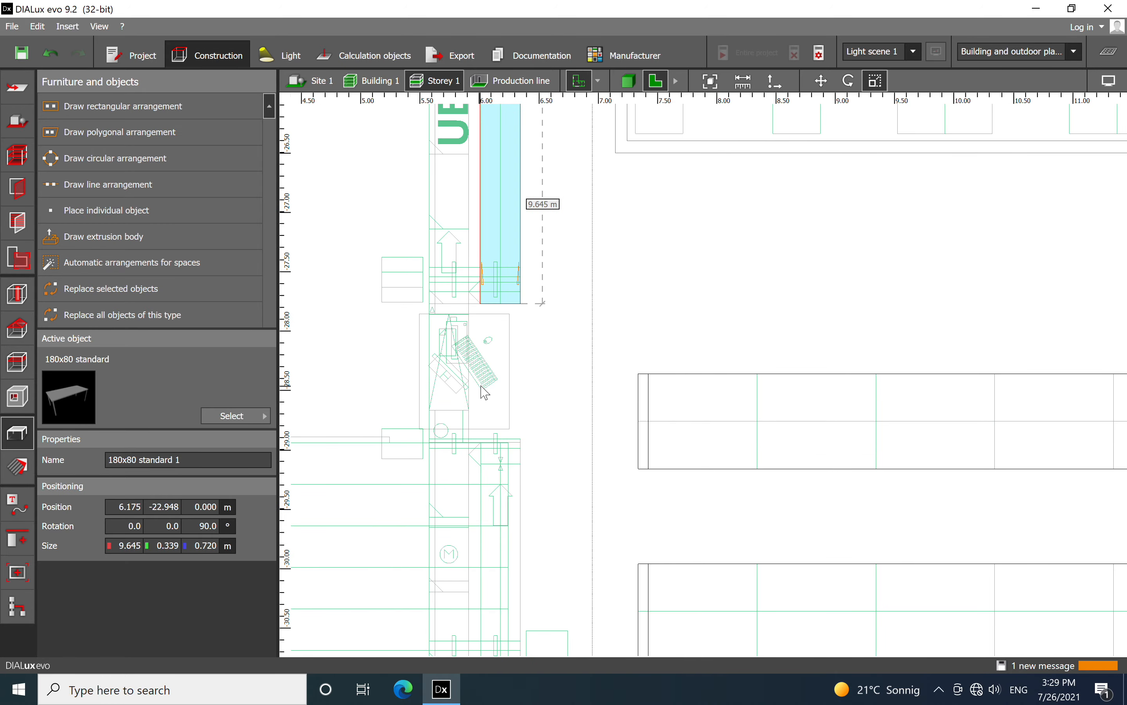
scroll(573, 383, "up", 5)
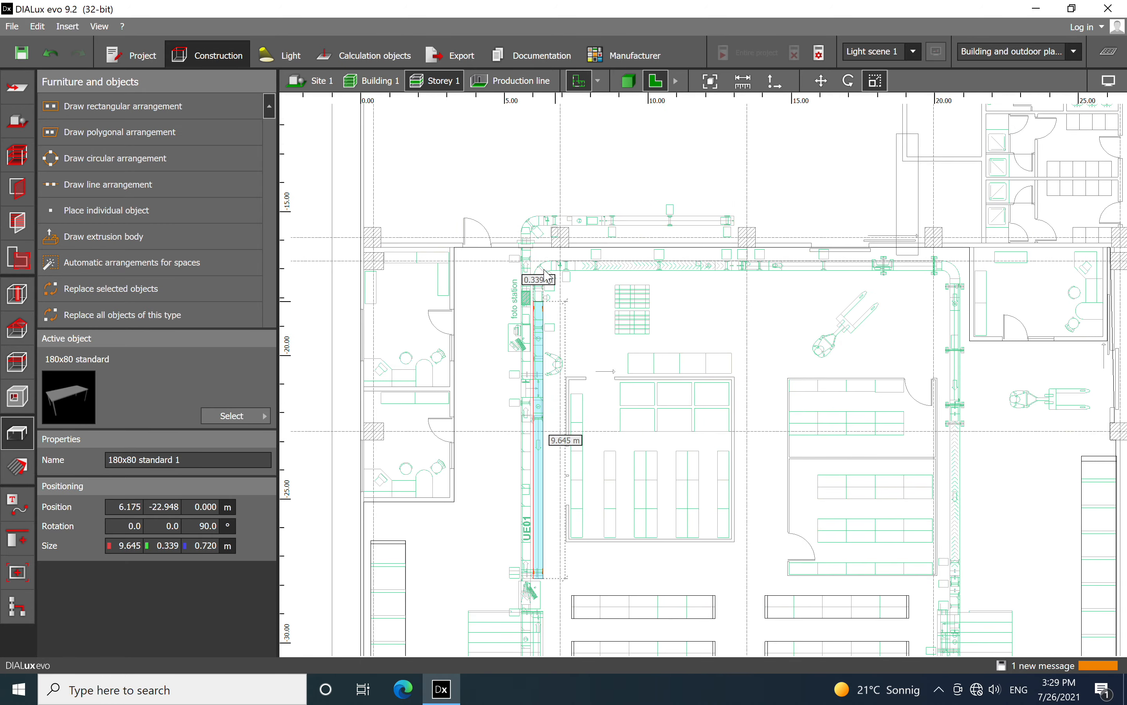
left_click_drag(552, 458, 543, 368)
scroll(531, 293, "down", 1)
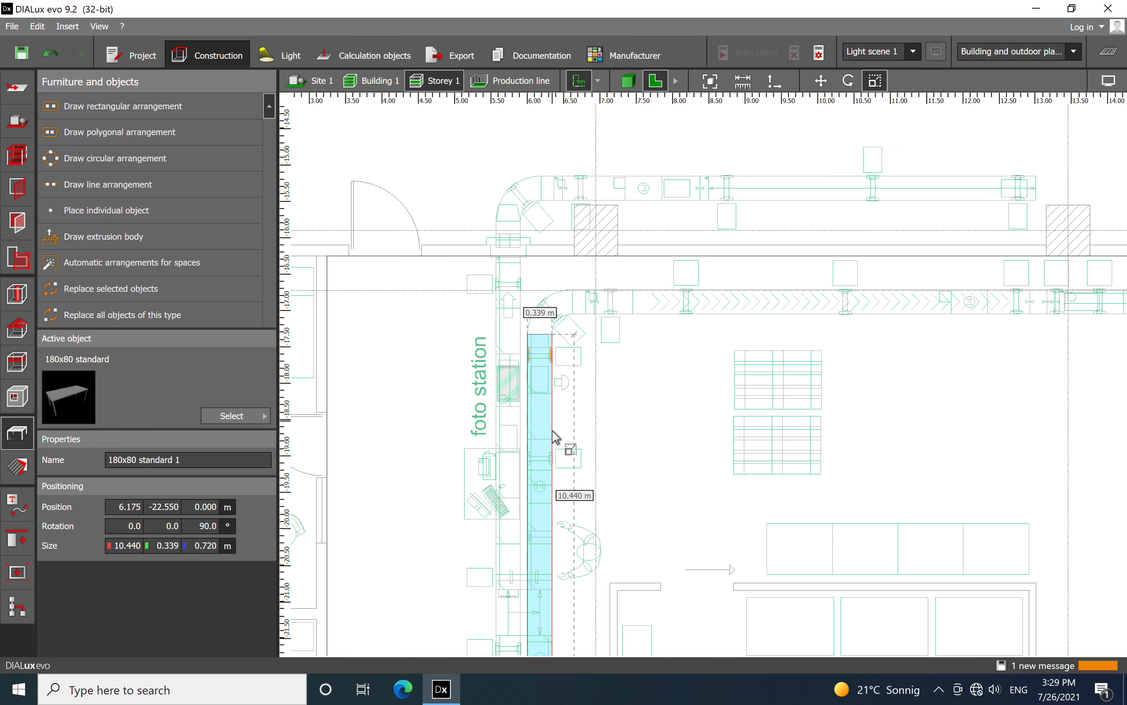
left_click(603, 428)
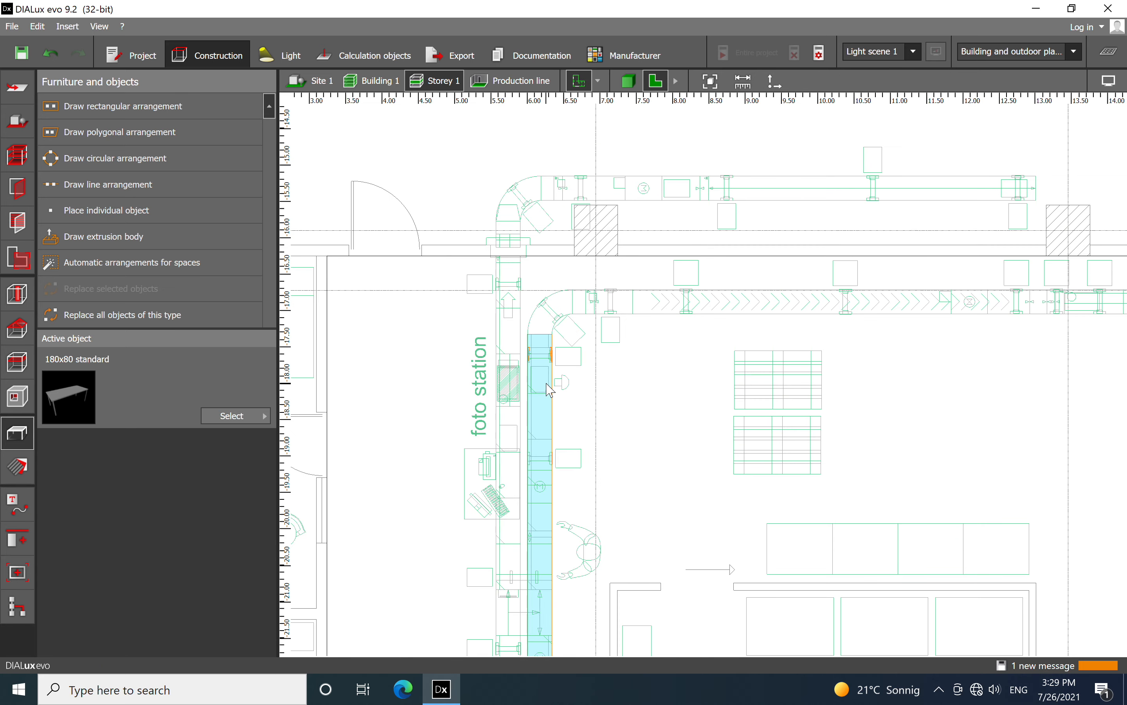
Copy the conveyor table and paste it onto the parallel foto station conveyor at X 5.750 m, Y -17.558 m
right_click(548, 384)
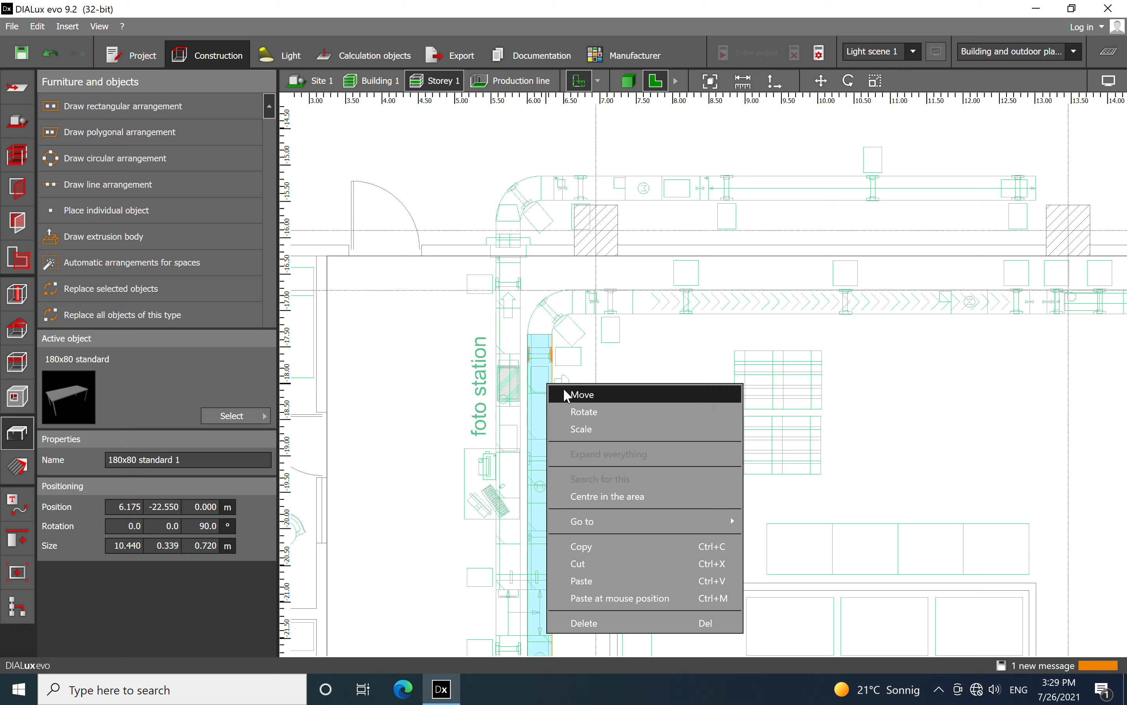
left_click(595, 546)
scroll(505, 377, "up", 2)
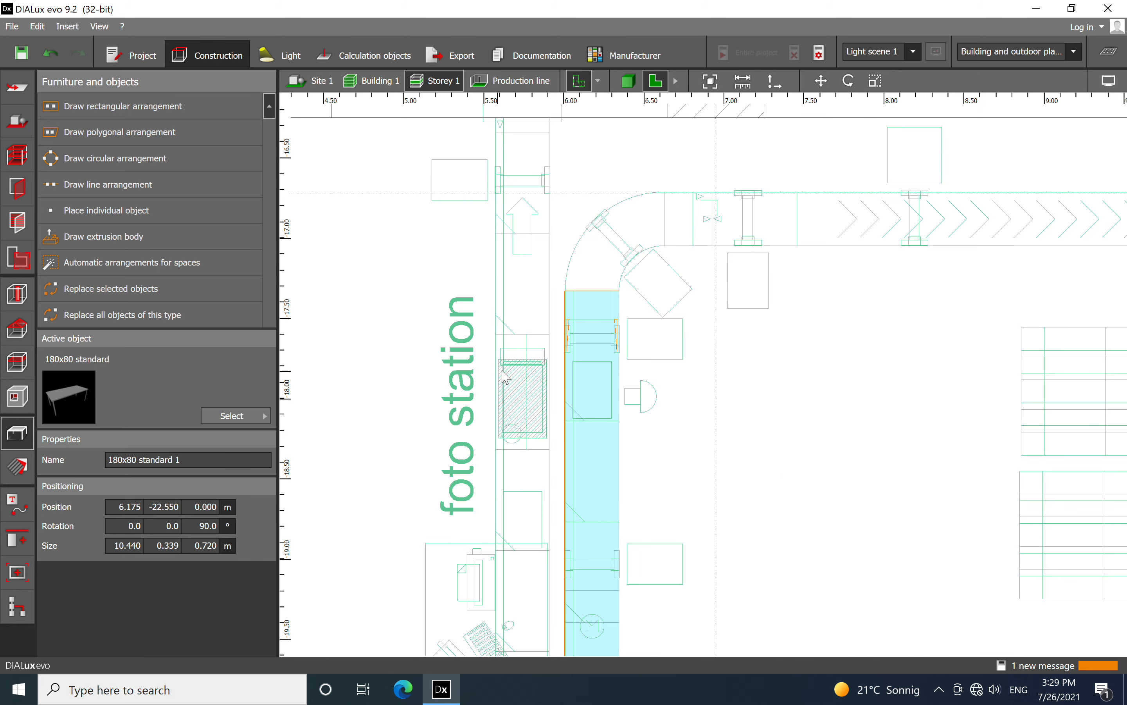
left_click(527, 333)
right_click(525, 329)
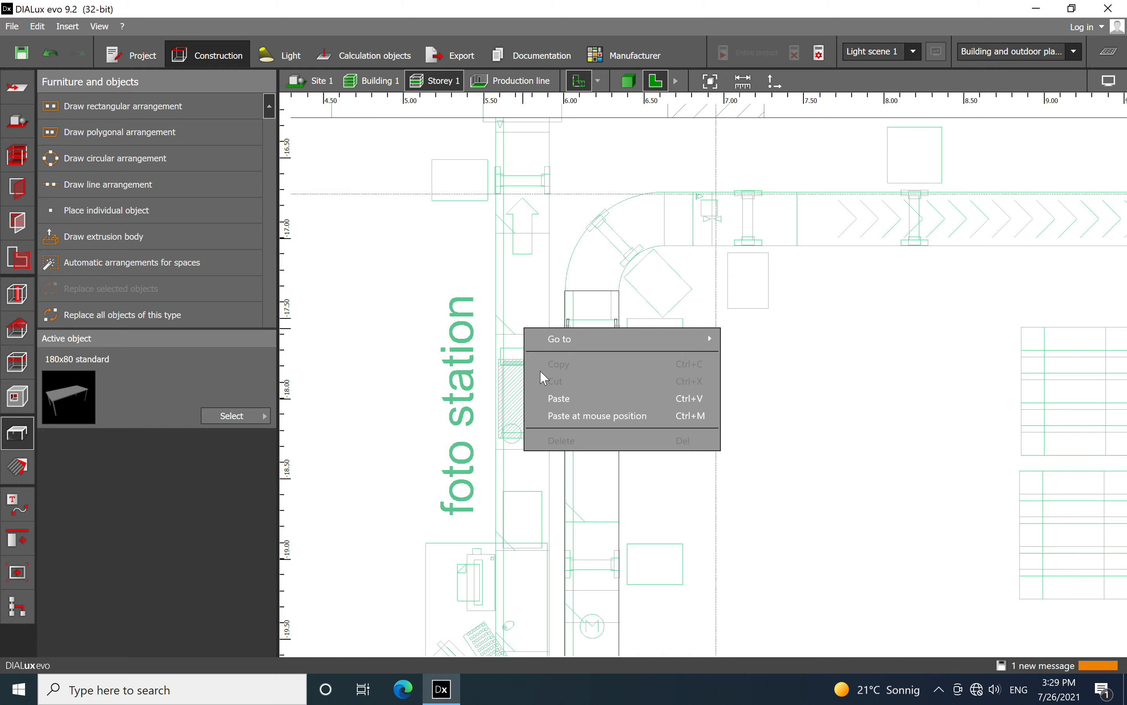
left_click(558, 415)
scroll(561, 421, "down", 10)
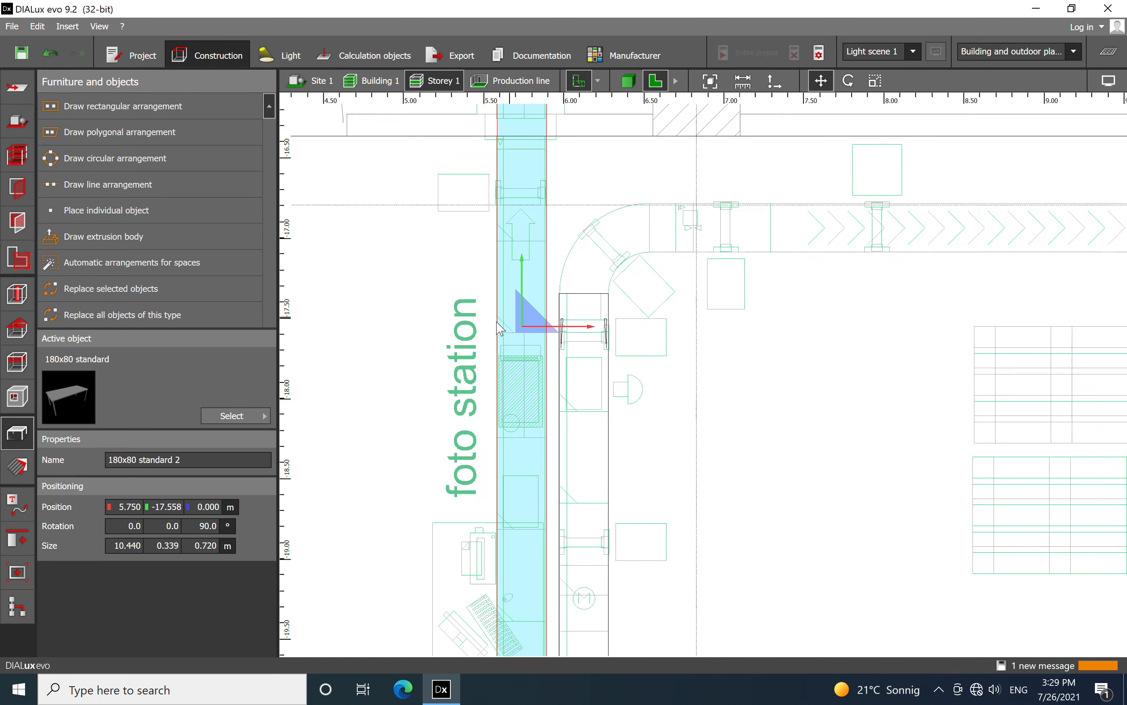
Move the copied table along the UE01 conveyor to X 5.740 m, Y -22.550 m, level with the first table
scroll(552, 324, "up", 7)
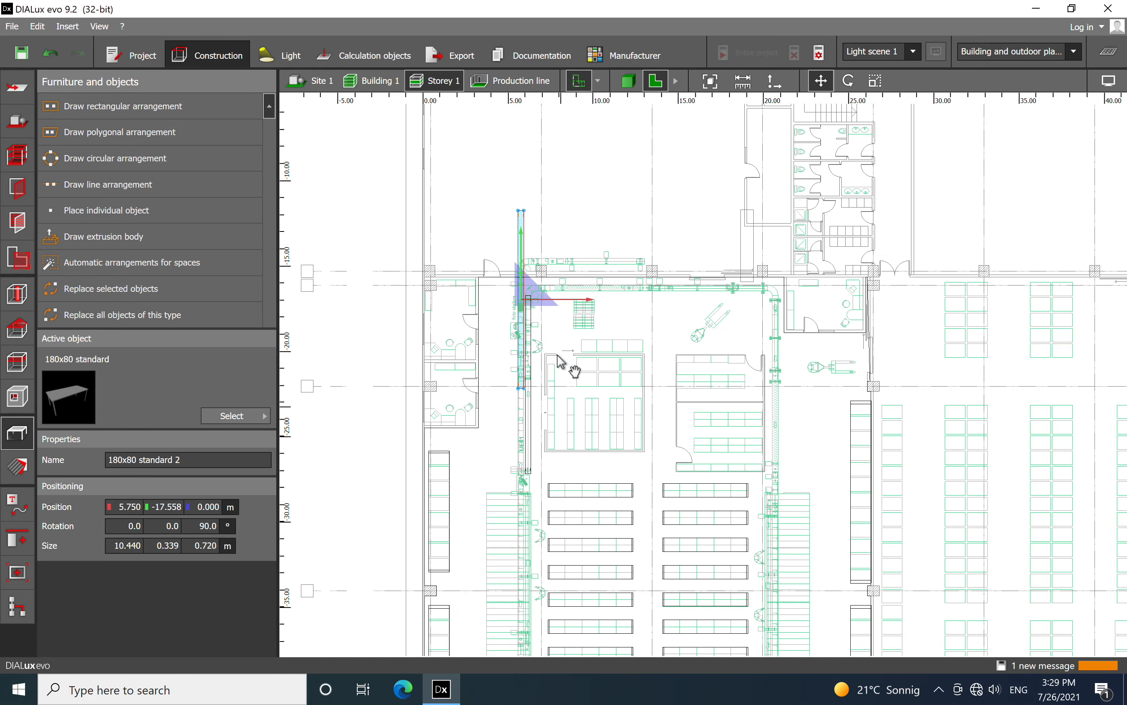
left_click_drag(511, 180, 508, 361)
scroll(540, 468, "up", 5)
middle_click_drag(573, 430, 693, 159)
scroll(692, 159, "down", 1)
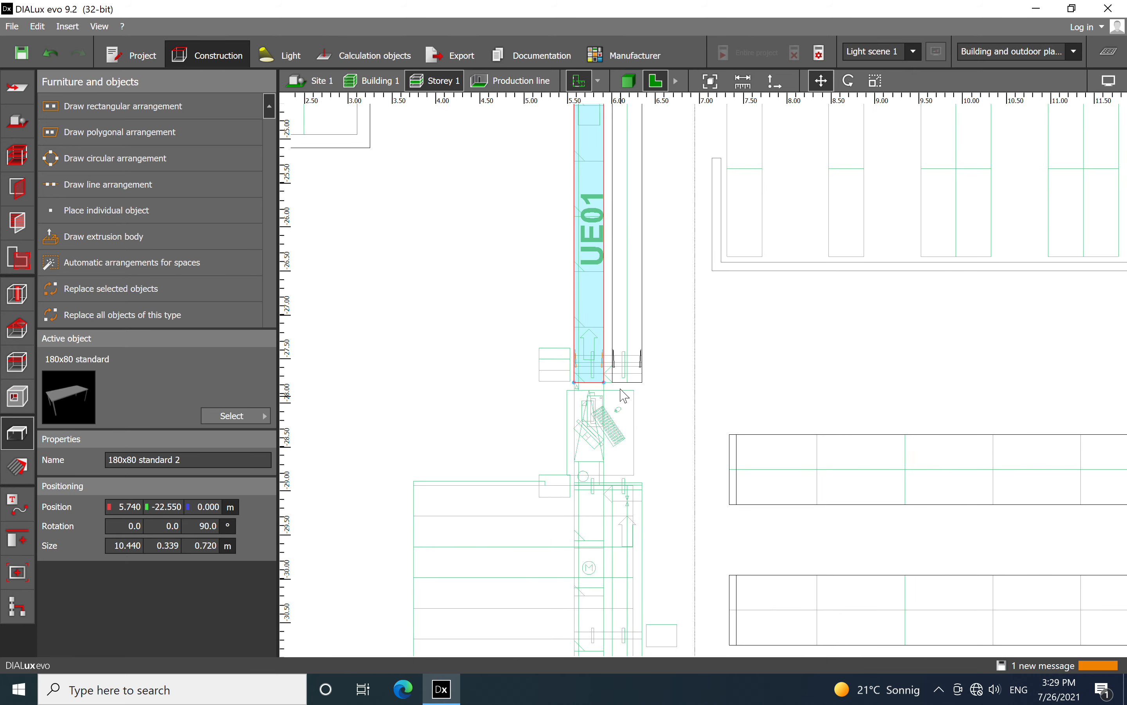
Scale the second table's upper end past the hall wall to the outer conveyor bend, for a length of 12.000 m
scroll(624, 392, "up", 5)
scroll(650, 411, "down", 7)
middle_click_drag(788, 176, 708, 410)
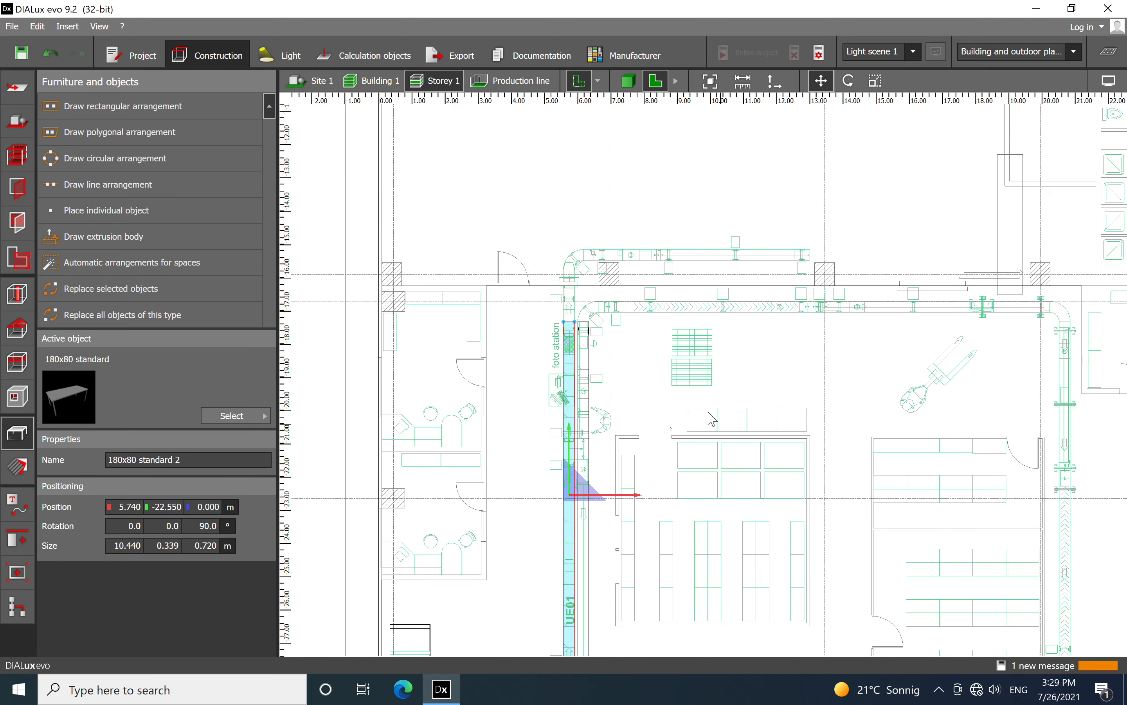
scroll(575, 330, "up", 10)
right_click(554, 517)
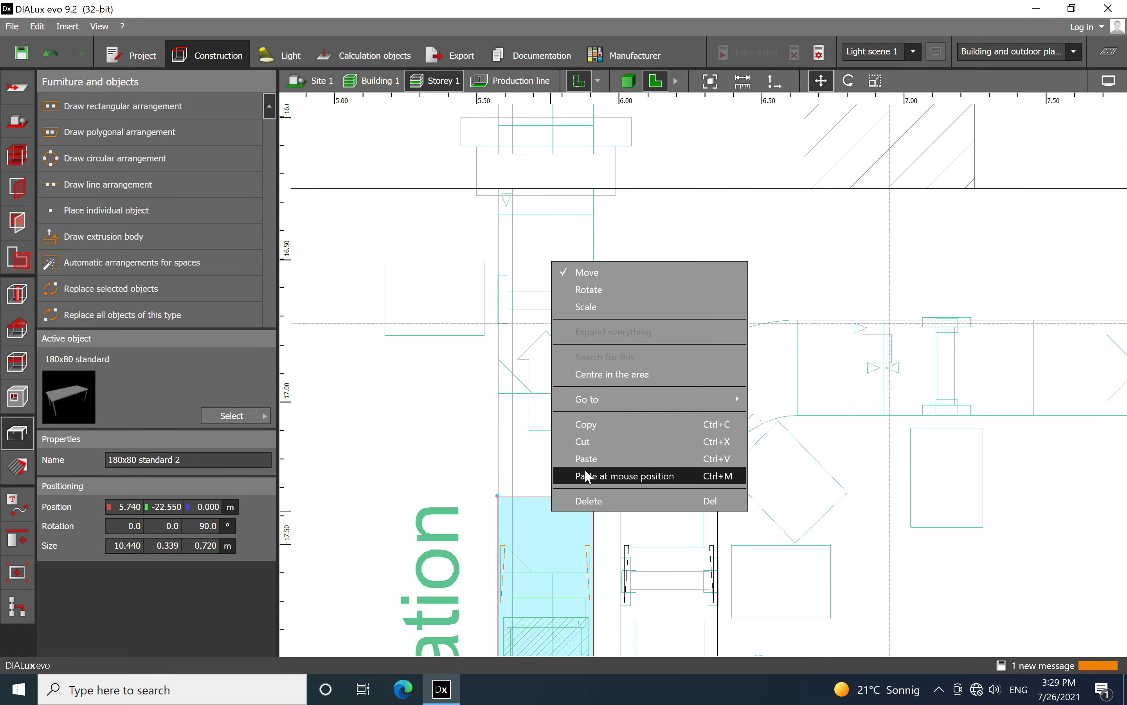
left_click(625, 304)
left_click_drag(524, 487, 522, 337)
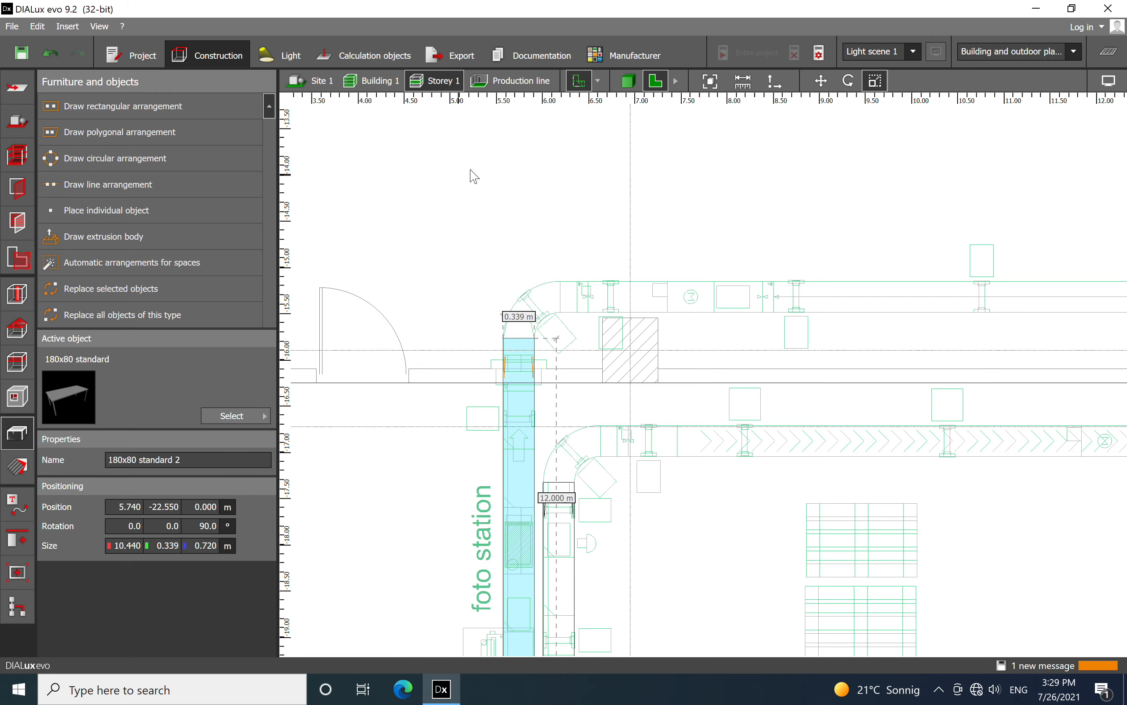
Copy the 12 m table and paste it onto the conveyor section below the UE01 workstation
scroll(473, 177, "down", 3)
scroll(536, 507, "up", 5)
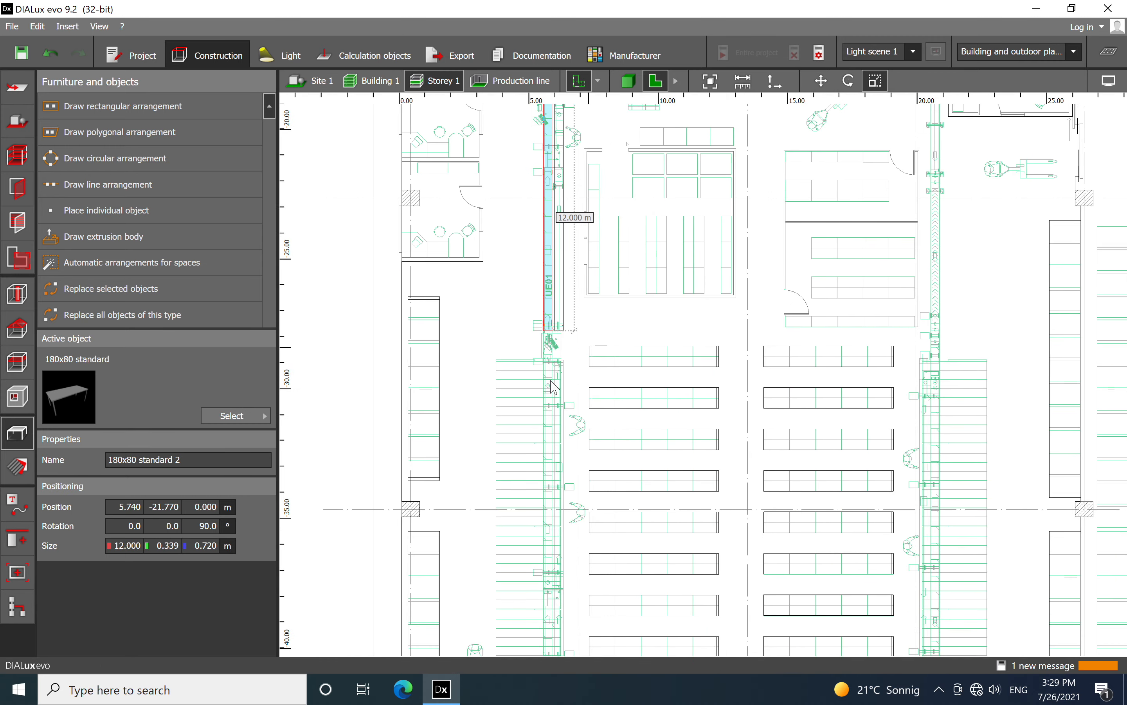
scroll(713, 331, "down", 1)
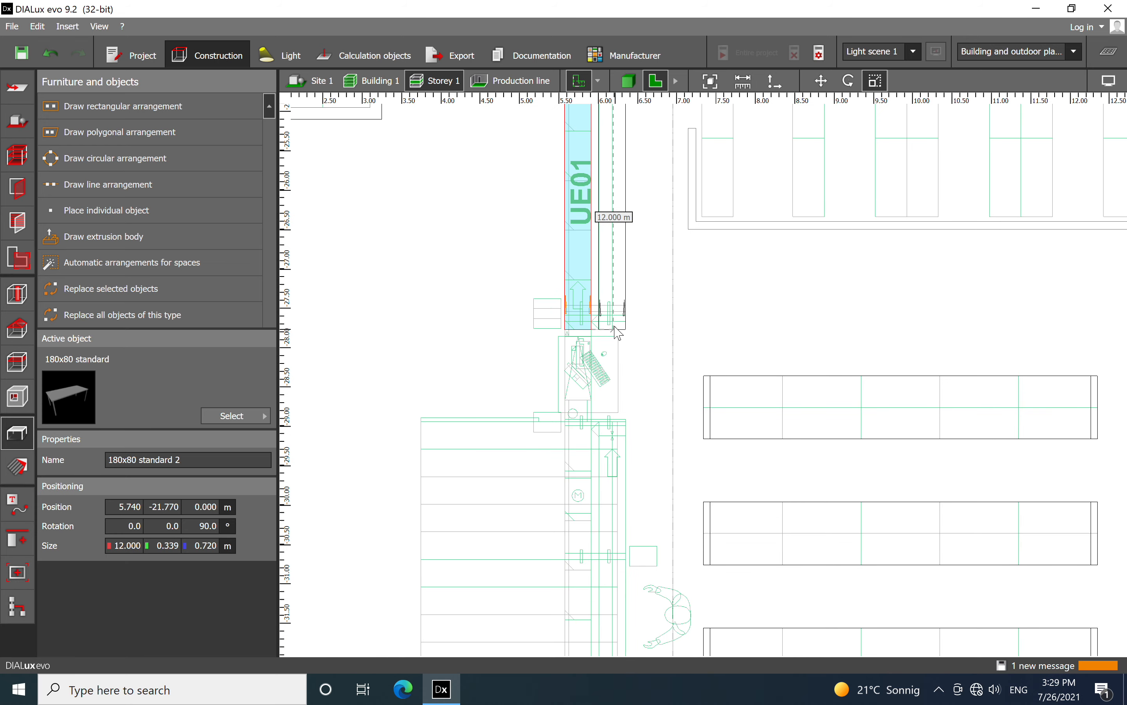
right_click(588, 325)
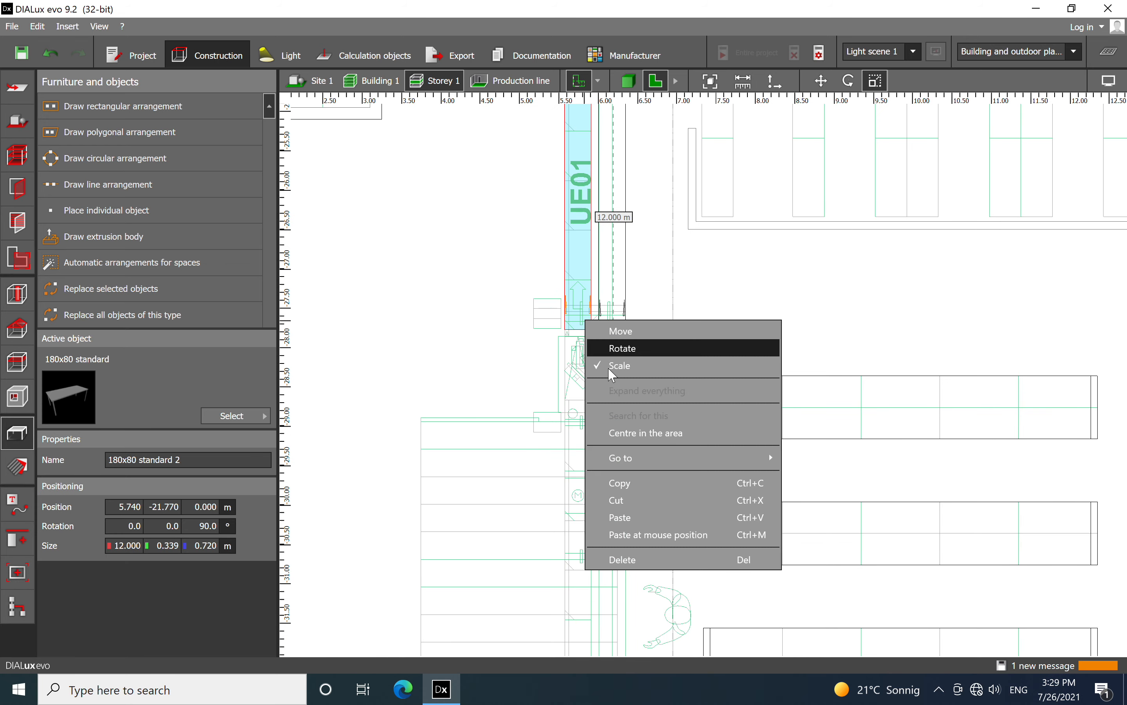
left_click(630, 482)
scroll(573, 345, "down", 9)
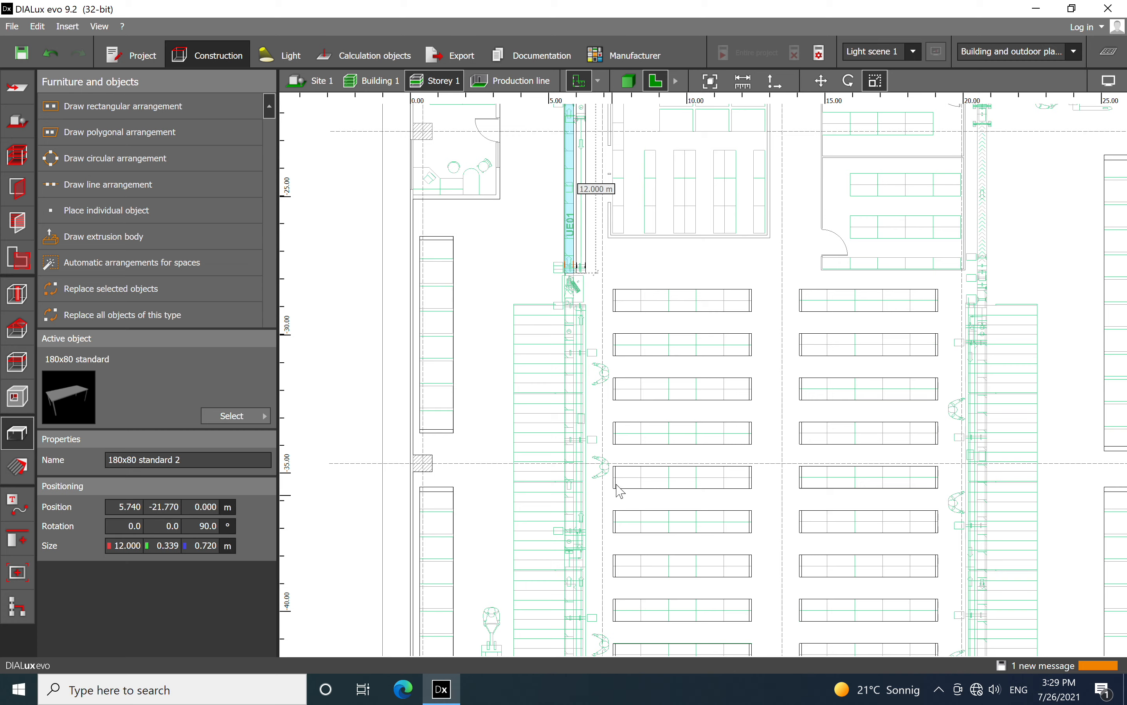
scroll(570, 336, "up", 10)
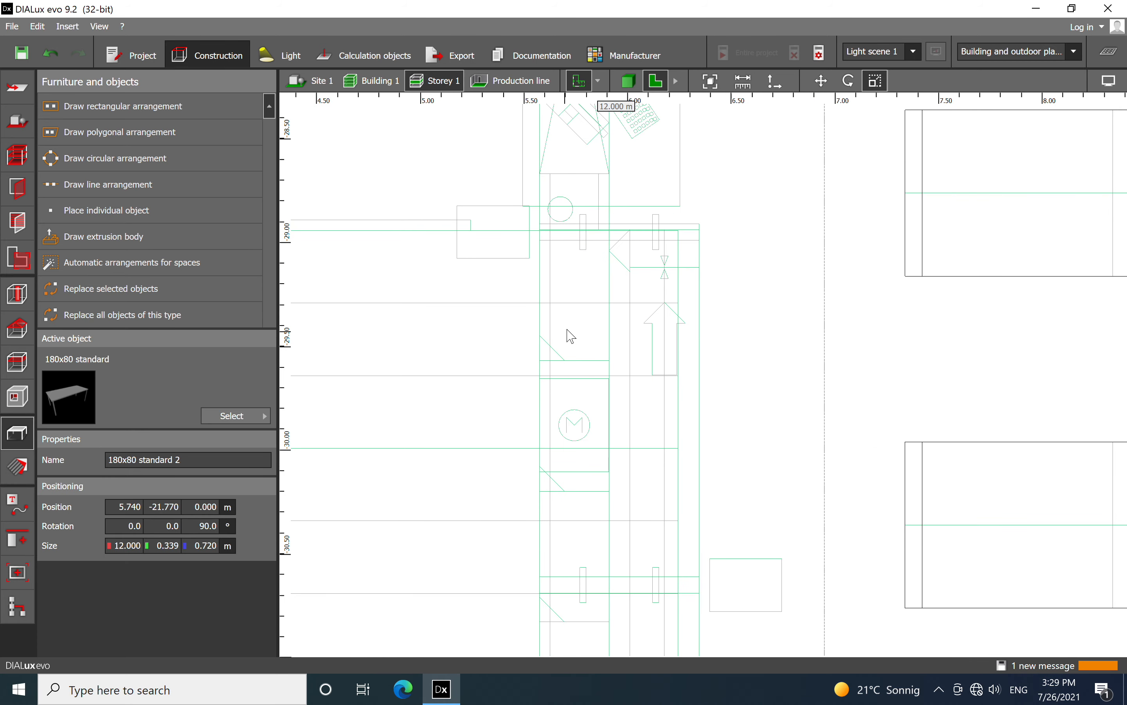
scroll(572, 307, "up", 2)
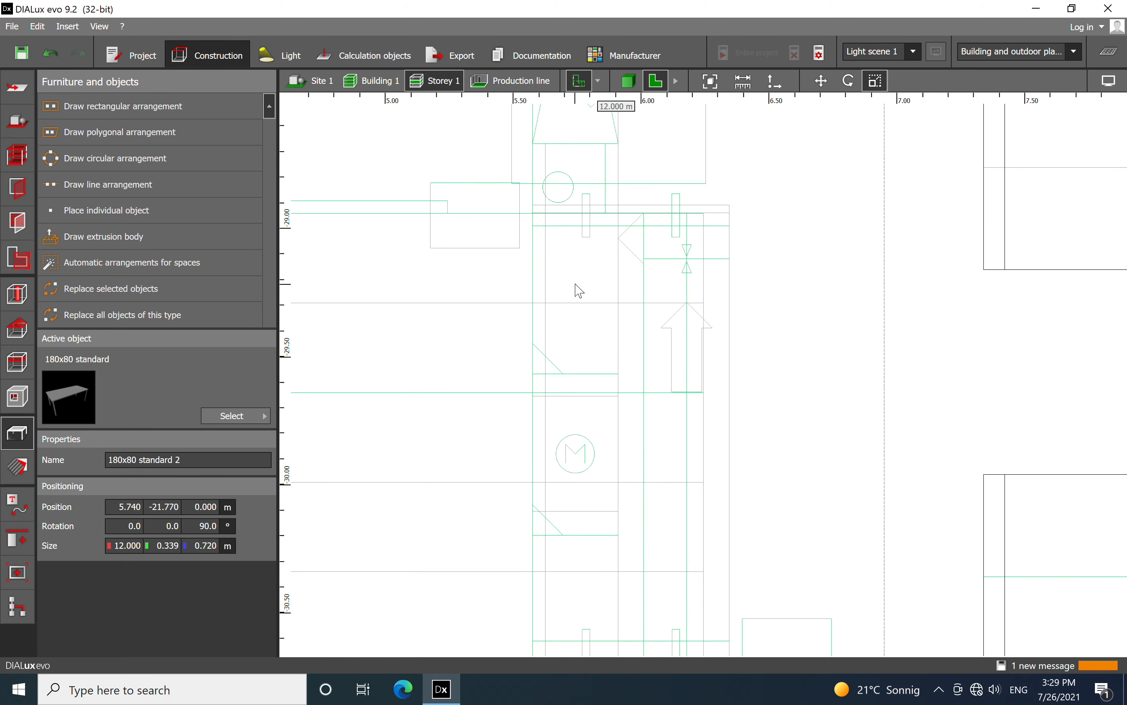
right_click(578, 291)
left_click(633, 377)
Align the pasted table with the start of the lower conveyor outline, at X 5.741 m, Y -34.909 m
scroll(560, 405, "down", 2)
scroll(560, 405, "down", 6)
left_click_drag(582, 305, 581, 468)
scroll(588, 290, "up", 8)
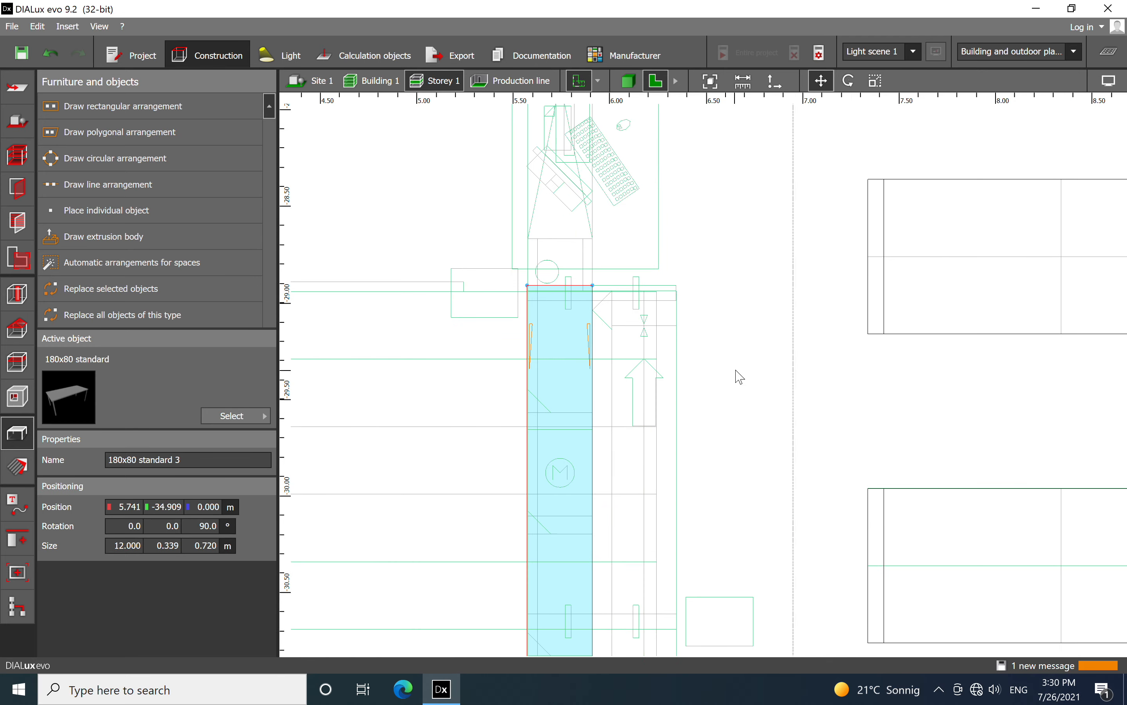
scroll(740, 376, "up", 3)
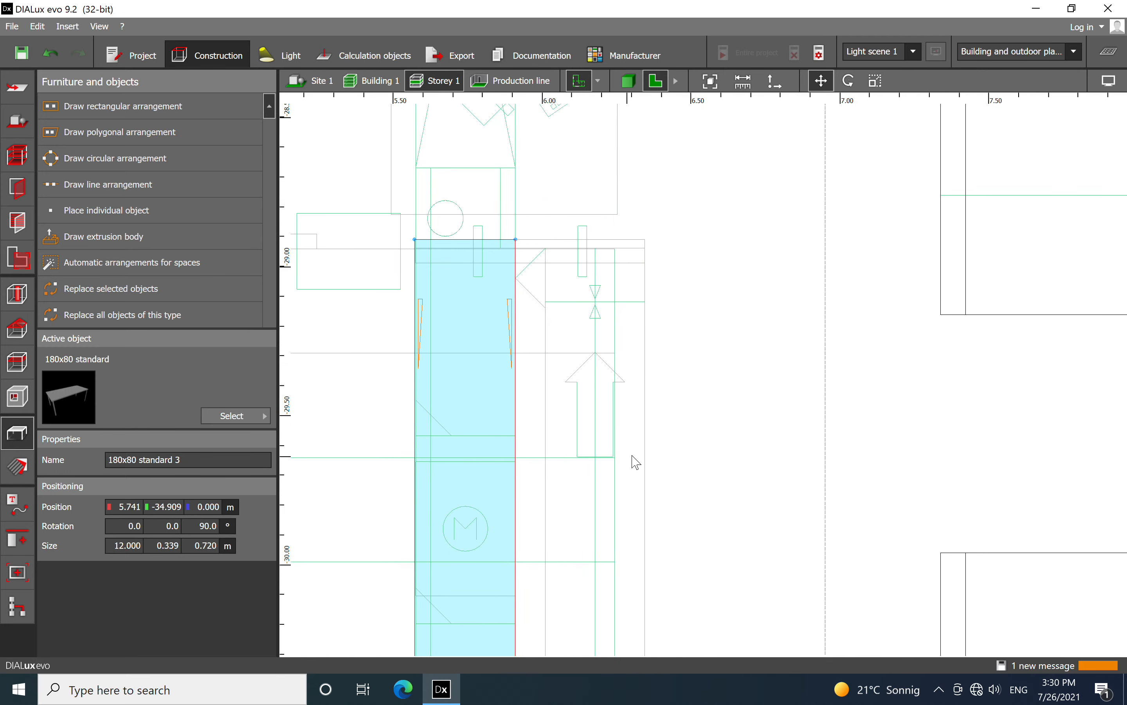
Examine how the conveyor outline continues beyond the third table toward the lower part of the hall
scroll(502, 223, "down", 12)
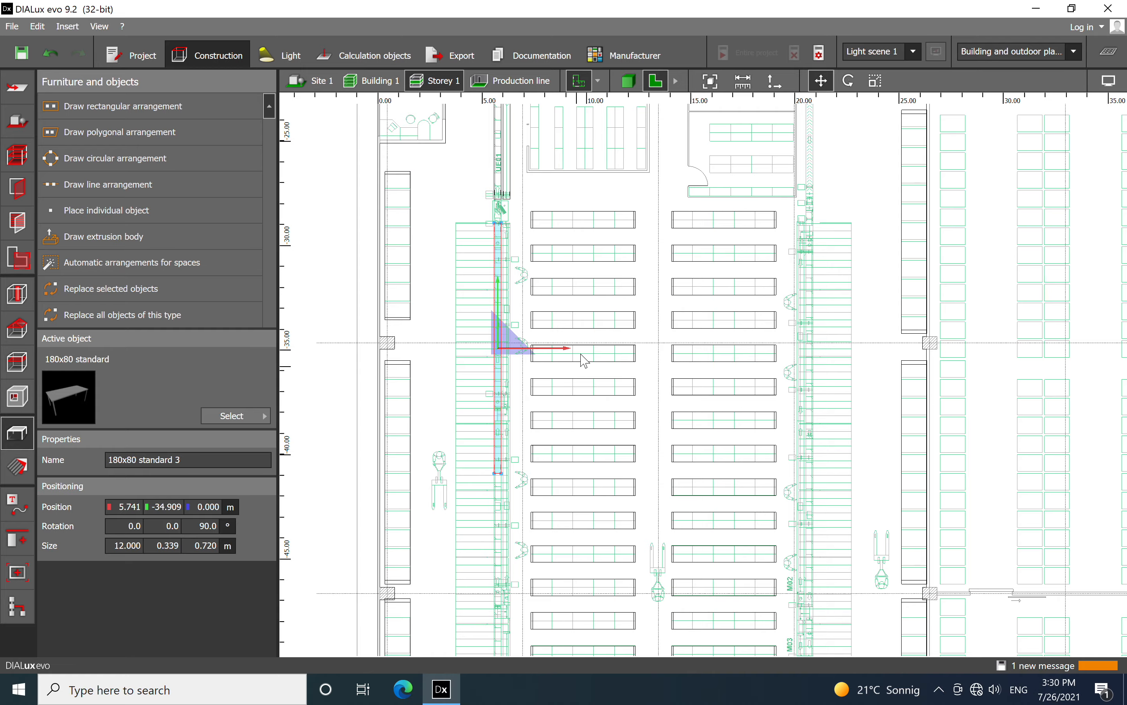
middle_click_drag(549, 459, 611, 281)
middle_click_drag(634, 439, 638, 408)
scroll(584, 454, "up", 15)
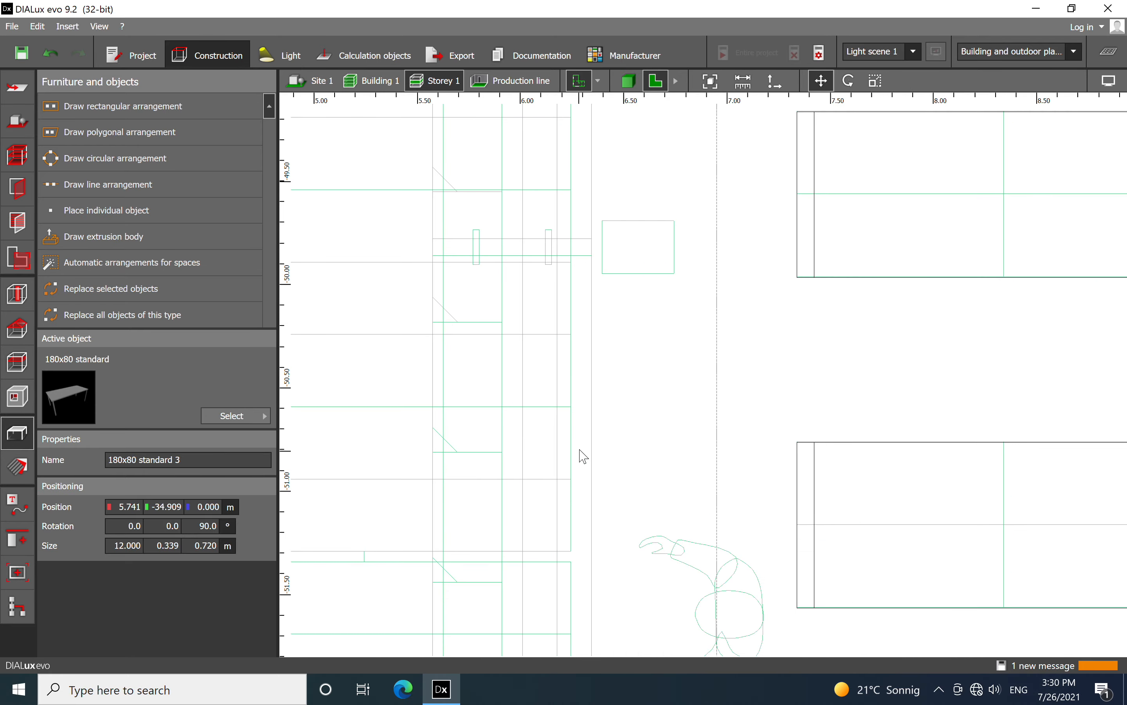
scroll(585, 449, "down", 7)
middle_click_drag(584, 445, 626, 245)
scroll(602, 366, "up", 4)
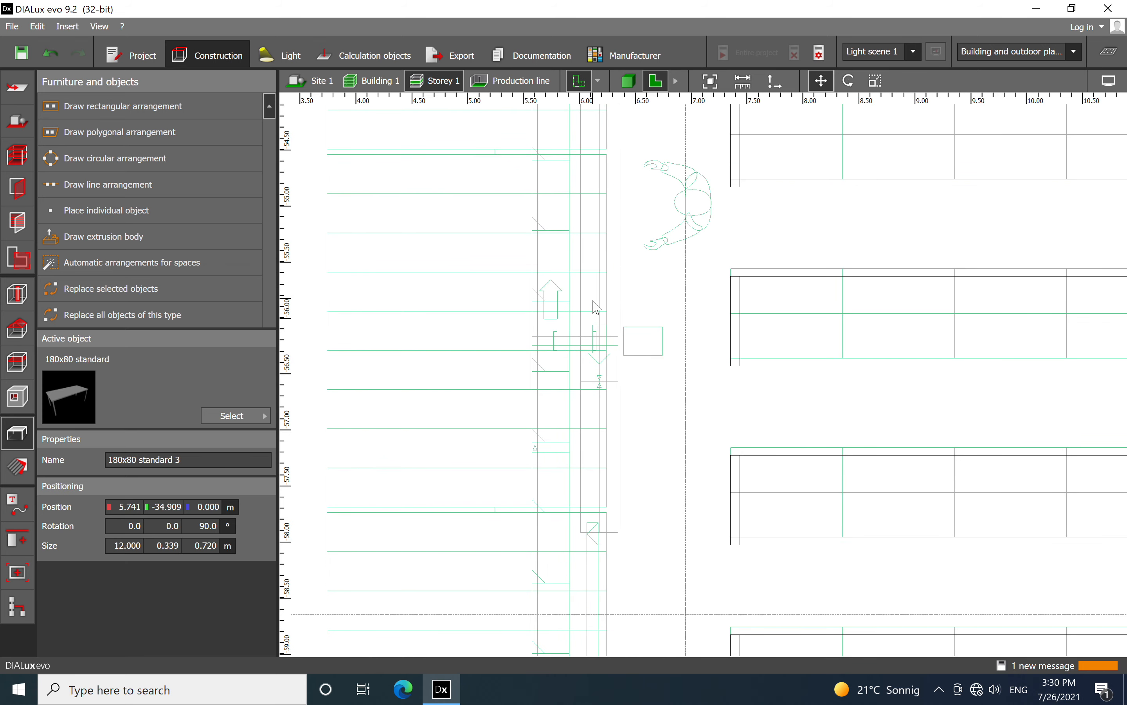
Inspect the opposing lanes of the conveyor outline in the lower hall and trace them back to the third table's lower end
scroll(559, 326, "up", 2)
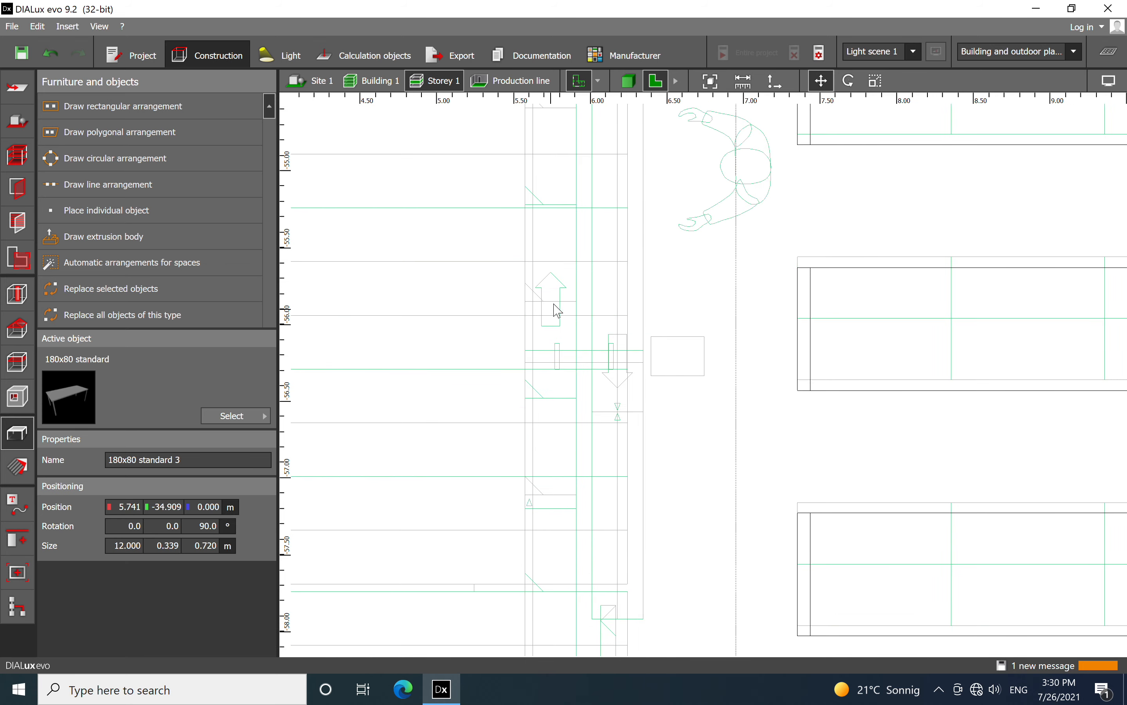
scroll(559, 244, "down", 8)
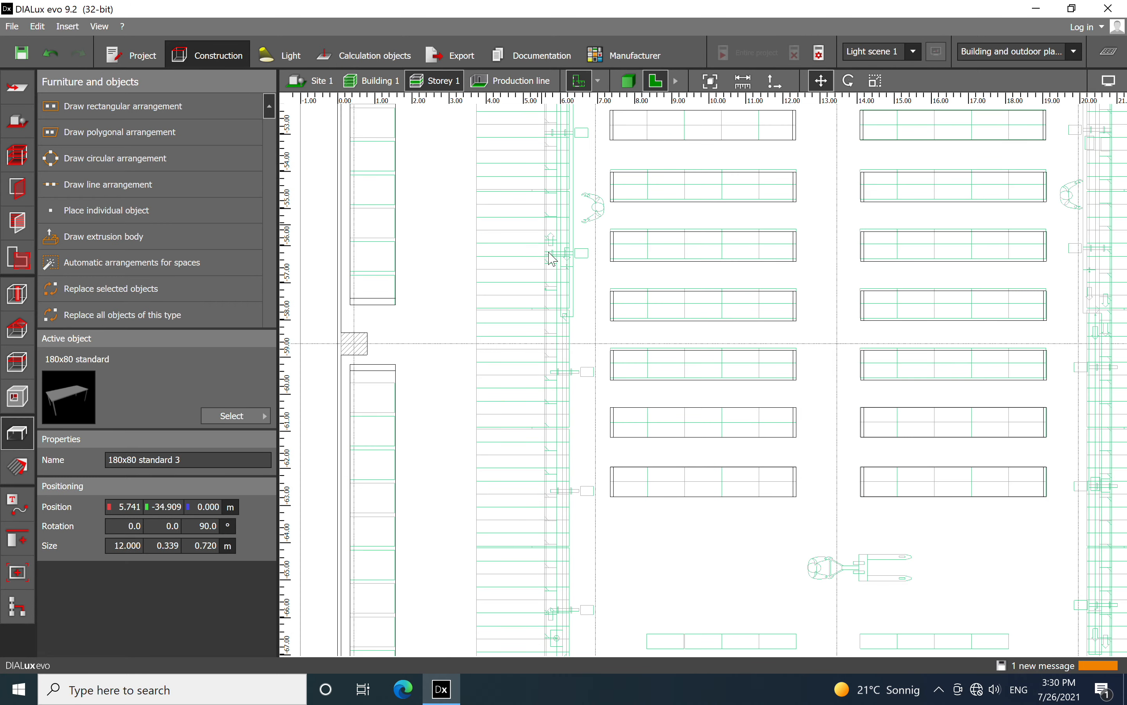
middle_click_drag(655, 403, 637, 512)
scroll(624, 345, "down", 2)
middle_click_drag(625, 183, 647, 431)
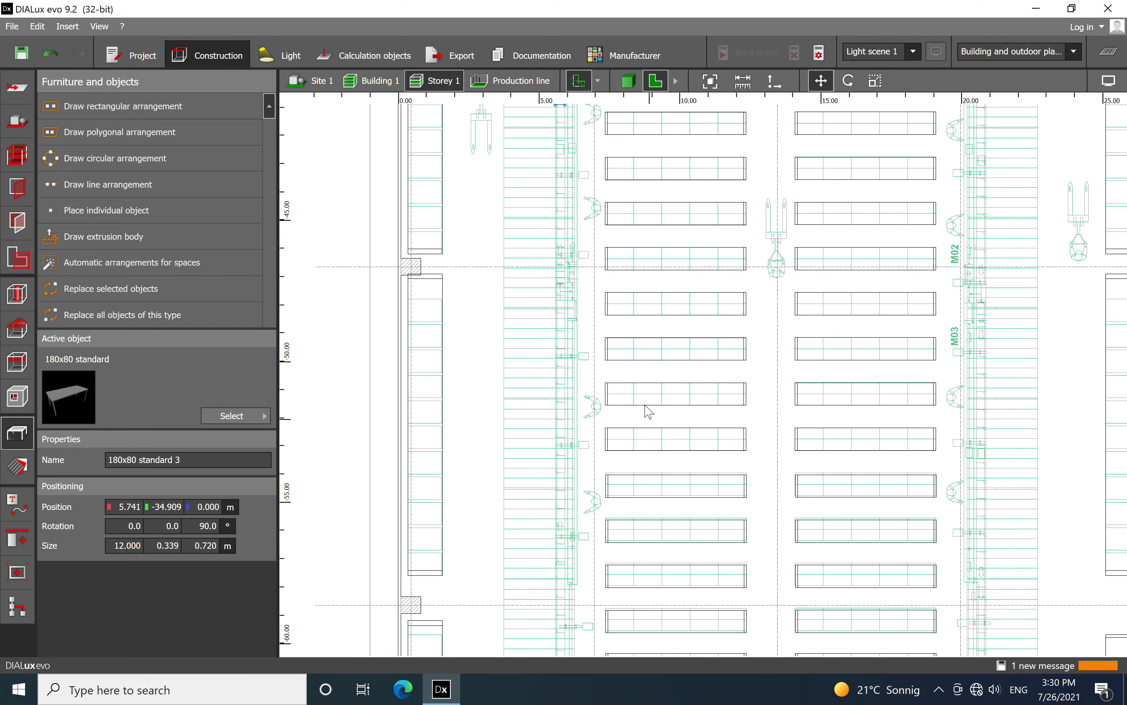
scroll(629, 322, "down", 5)
scroll(601, 117, "up", 12)
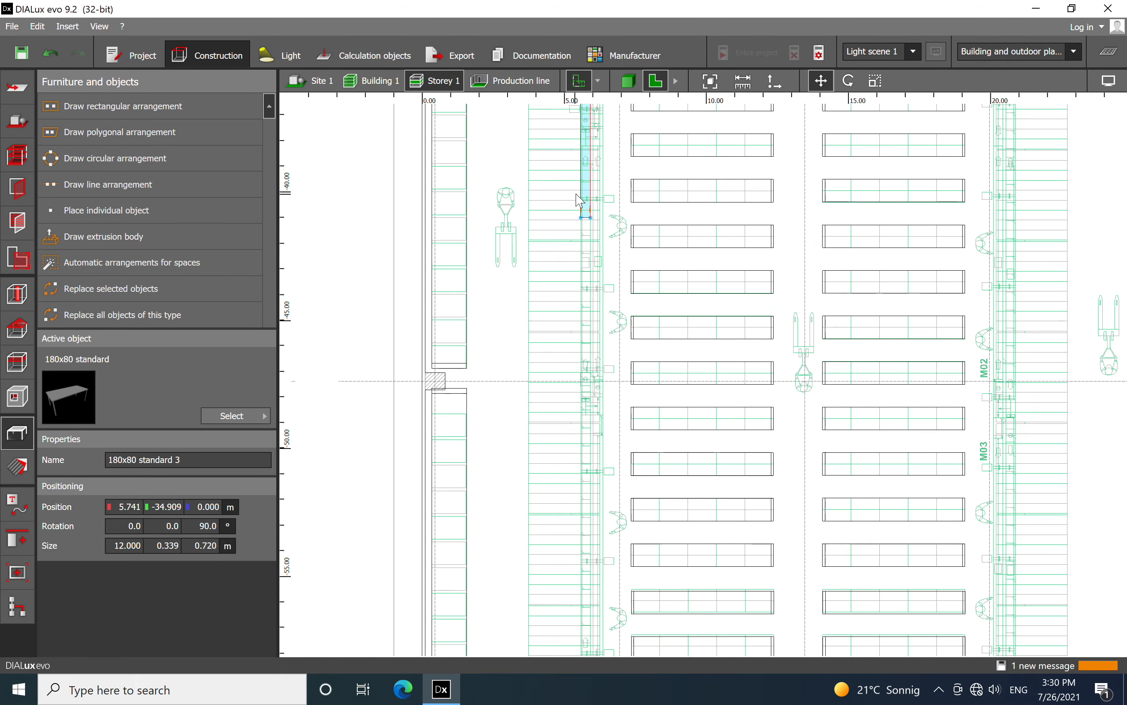
middle_click_drag(578, 298, 524, 410)
scroll(526, 403, "up", 2)
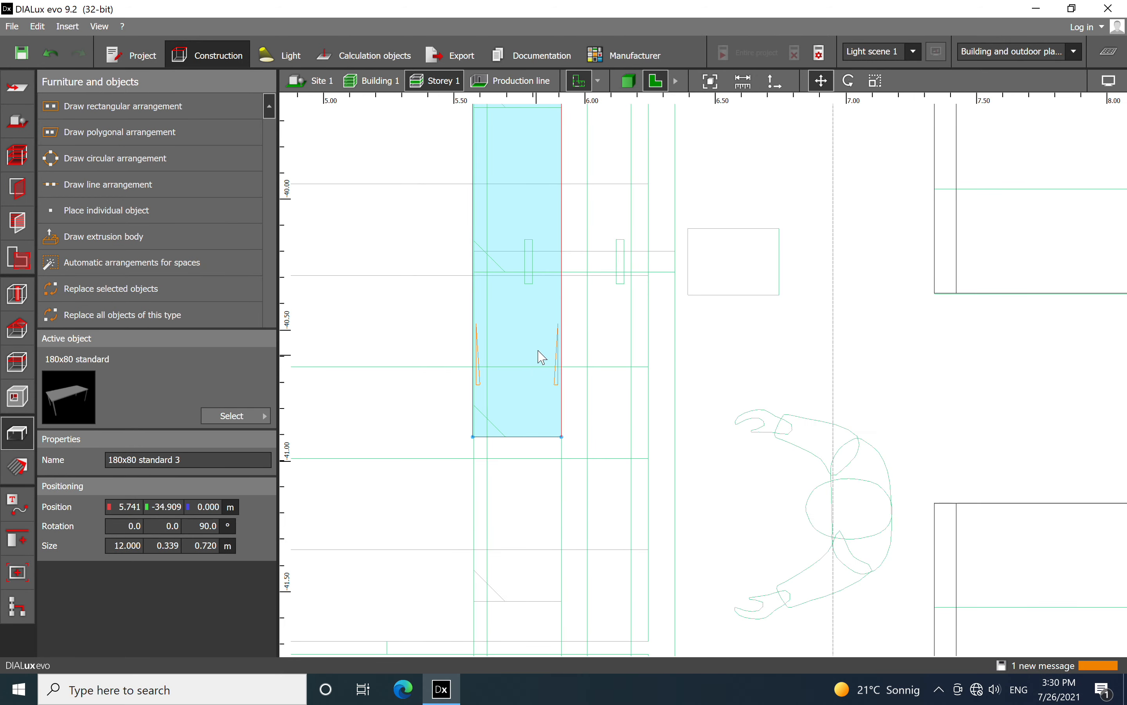
Scale the third table's width across both conveyor lanes, to 0.774 m
right_click(540, 347)
left_click(553, 387)
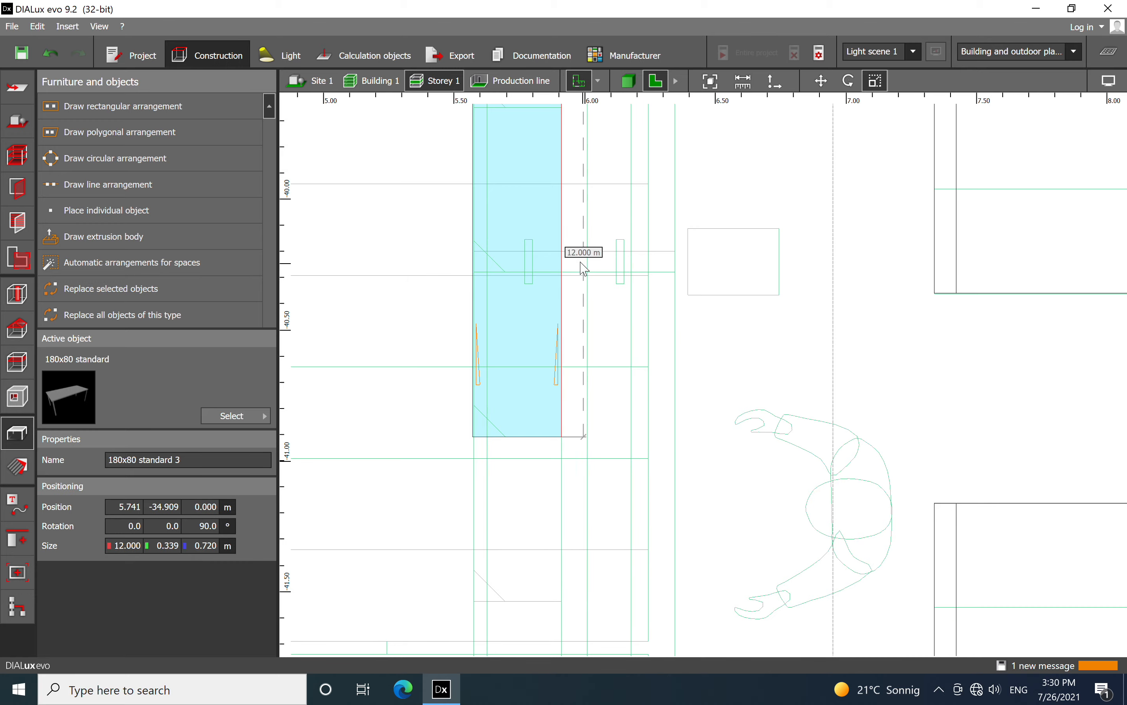
scroll(585, 368, "down", 8)
scroll(585, 368, "down", 2)
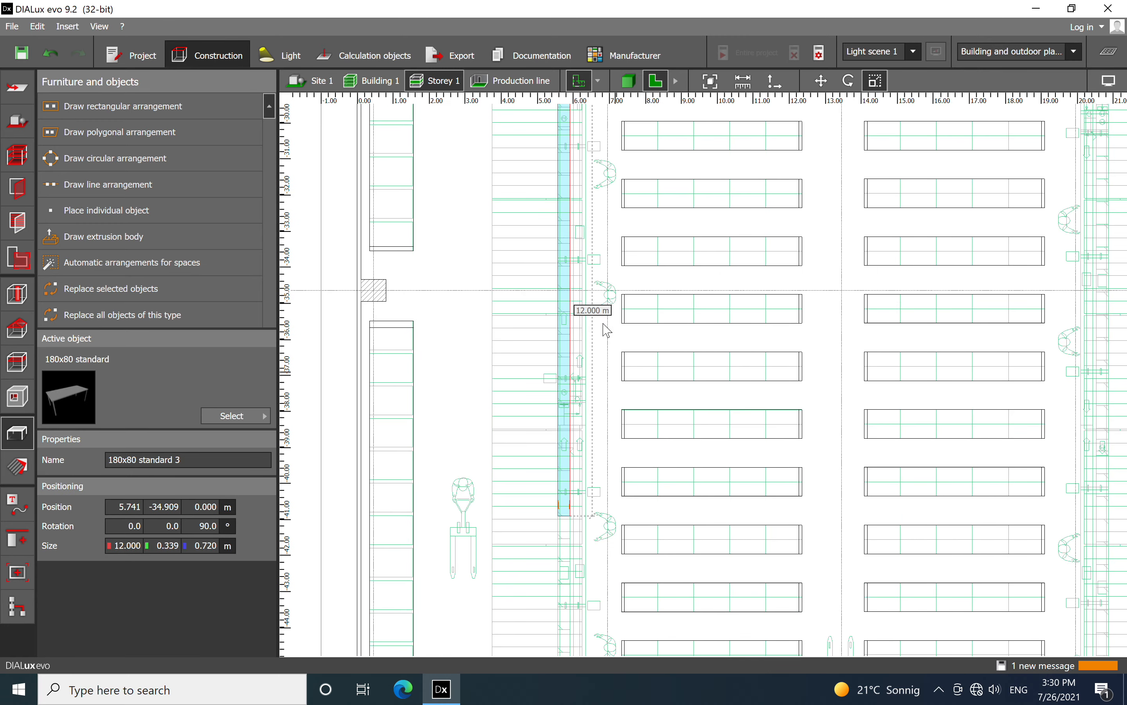
scroll(564, 289, "up", 5)
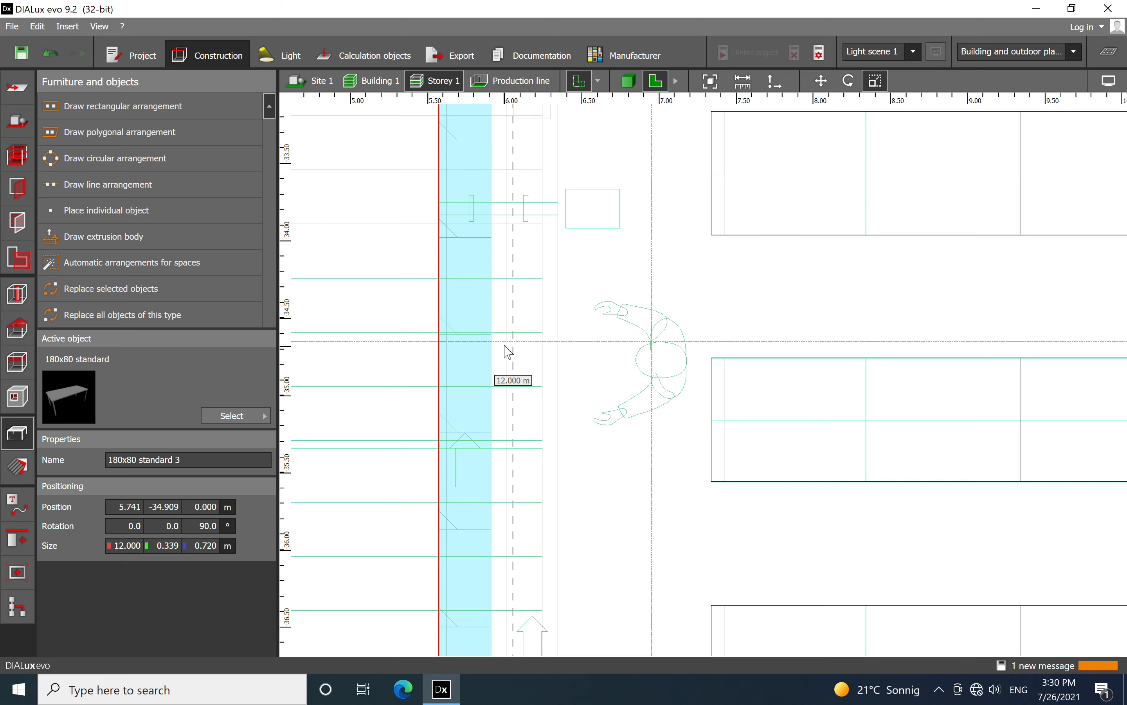
scroll(493, 344, "down", 5)
left_click_drag(493, 322, 508, 321)
scroll(509, 177, "up", 4)
scroll(509, 177, "down", 7)
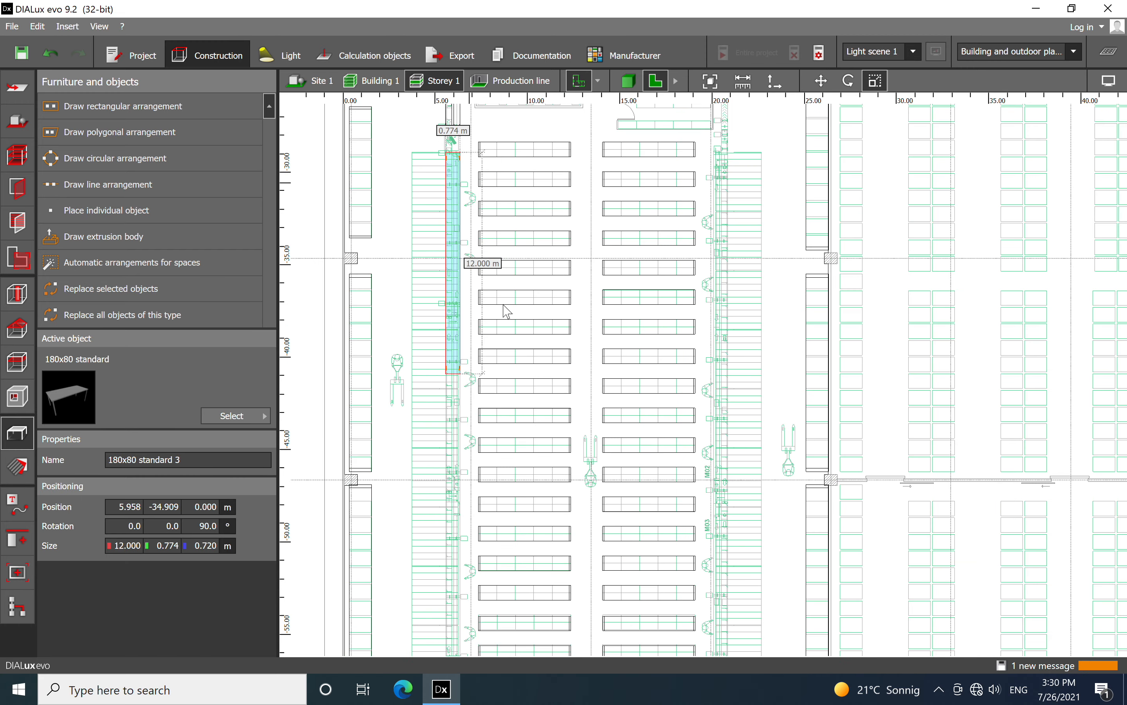
Stretch the third table's lower end to the end of the straight conveyor section before the bottom bend, for a length of 38.372 m
left_click_drag(474, 218, 471, 552)
middle_click_drag(625, 546, 642, 261)
scroll(495, 398, "up", 2)
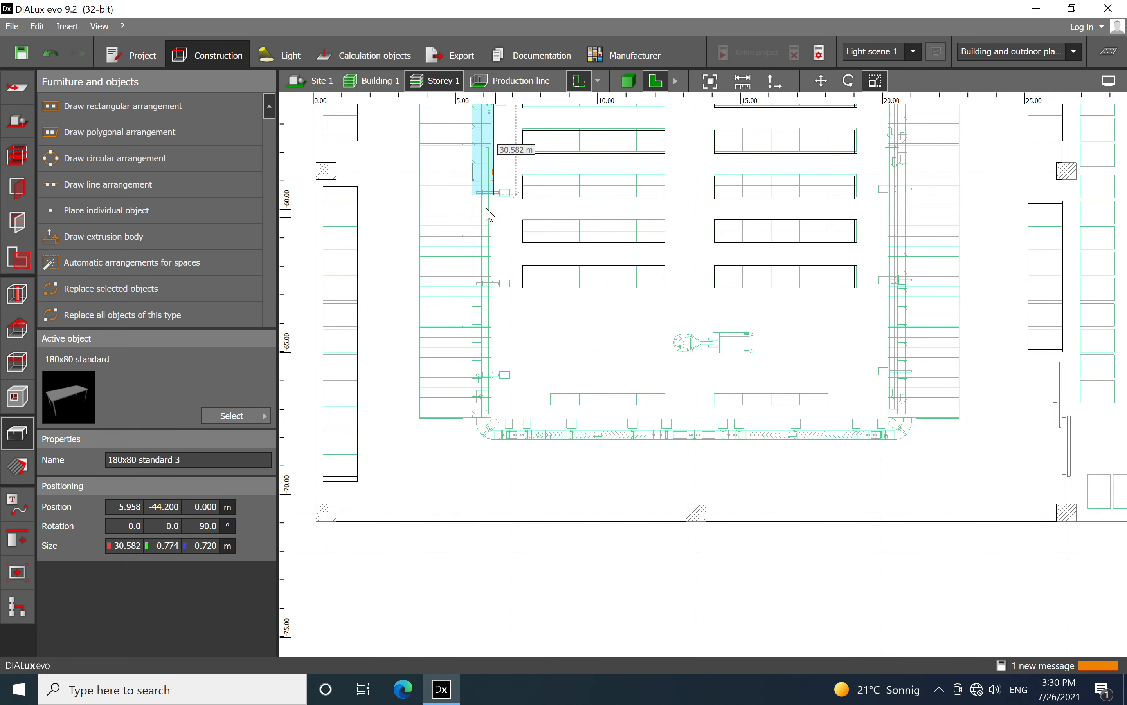
left_click_drag(483, 205, 458, 413)
scroll(468, 372, "up", 8)
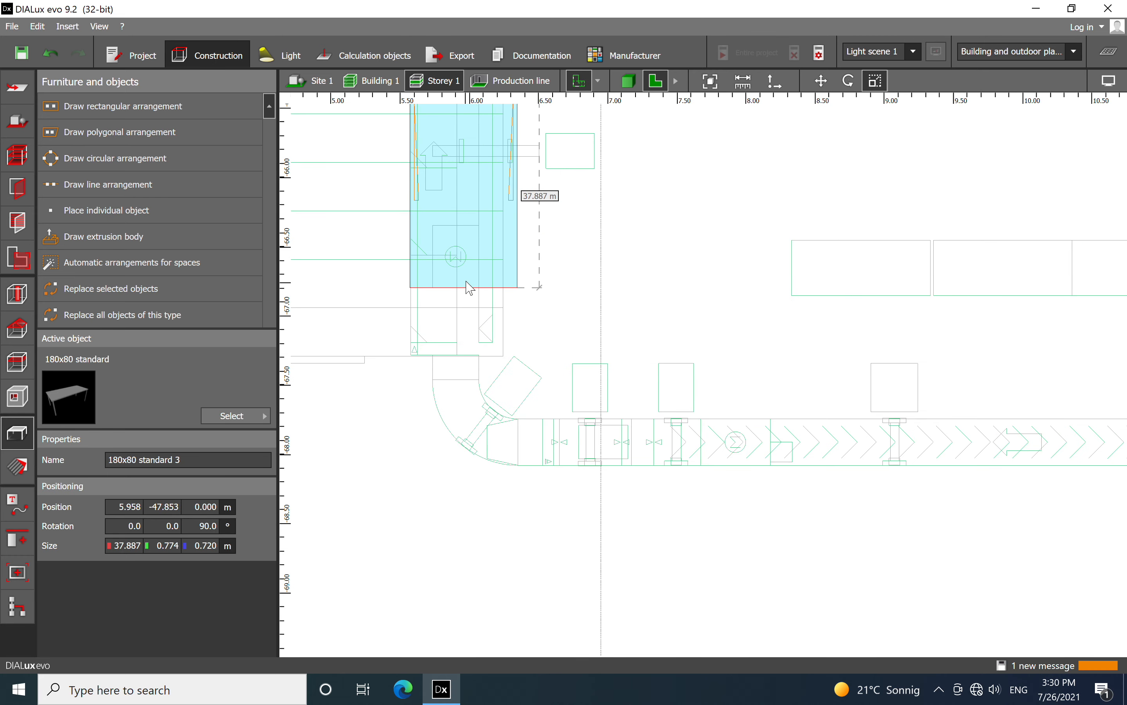
scroll(464, 308, "up", 2)
left_click_drag(454, 293, 446, 386)
scroll(649, 307, "down", 5)
scroll(579, 320, "up", 3)
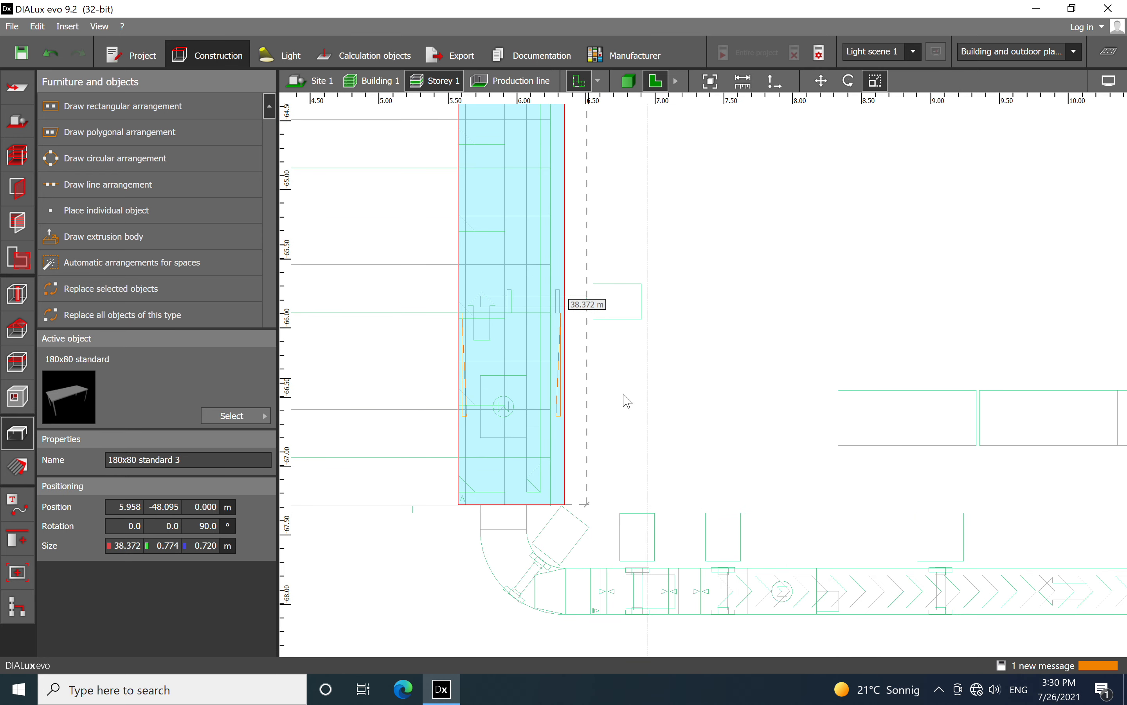
left_click(636, 404)
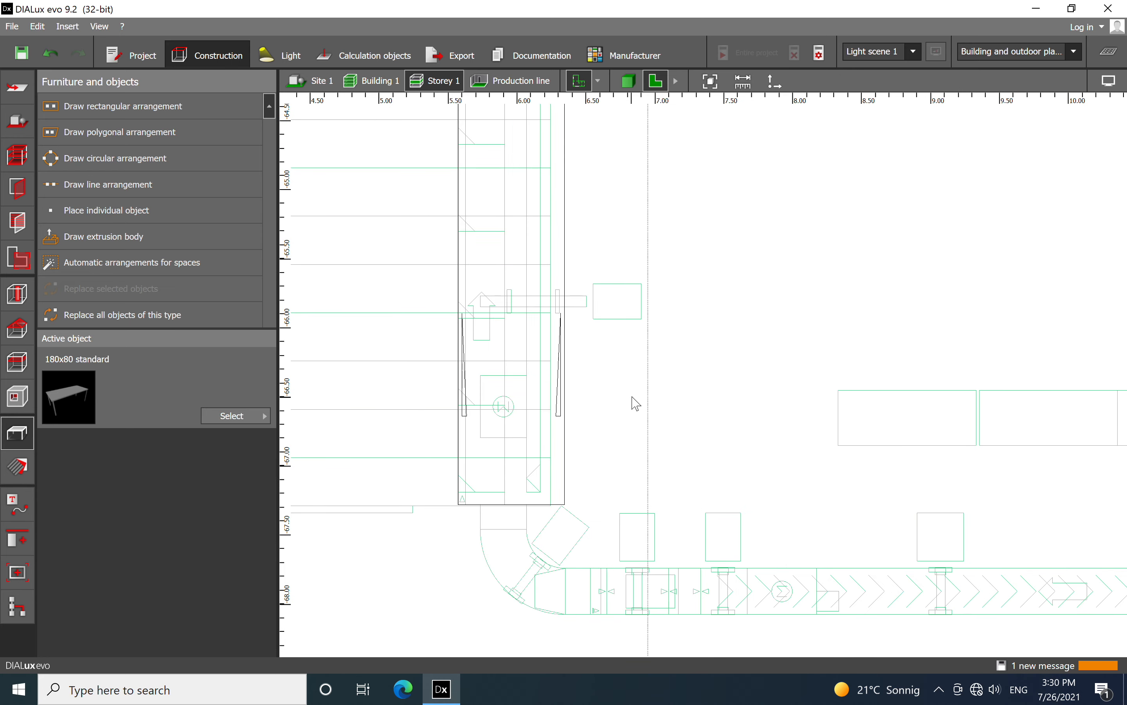
Scale the long table's inner edge back to the conveyor outline, for a width of 0.672 m
left_click(563, 440)
right_click(564, 439)
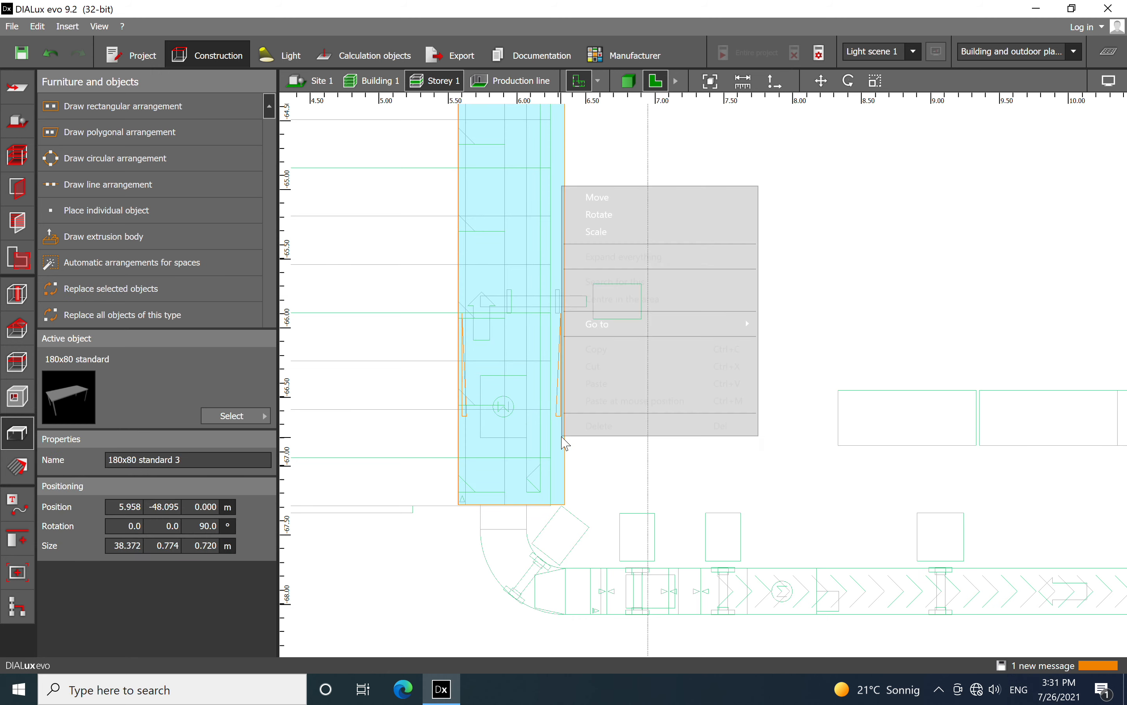
left_click(621, 231)
mouse_move(569, 276)
left_mouse_down()
mouse_move(520, 277)
mouse_move(550, 272)
left_mouse_up()
scroll(697, 342, "down", 2)
scroll(693, 333, "down", 1)
left_click(605, 384)
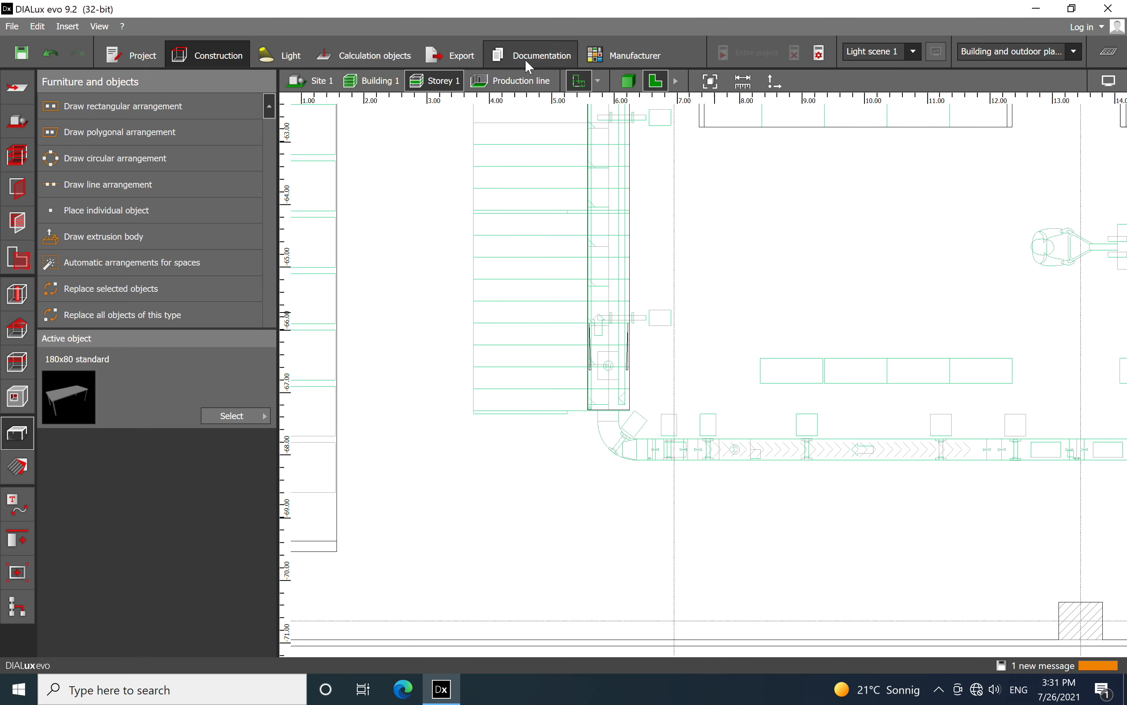
Set the height of the 38.372 m table to 0.8 m
left_click(625, 275)
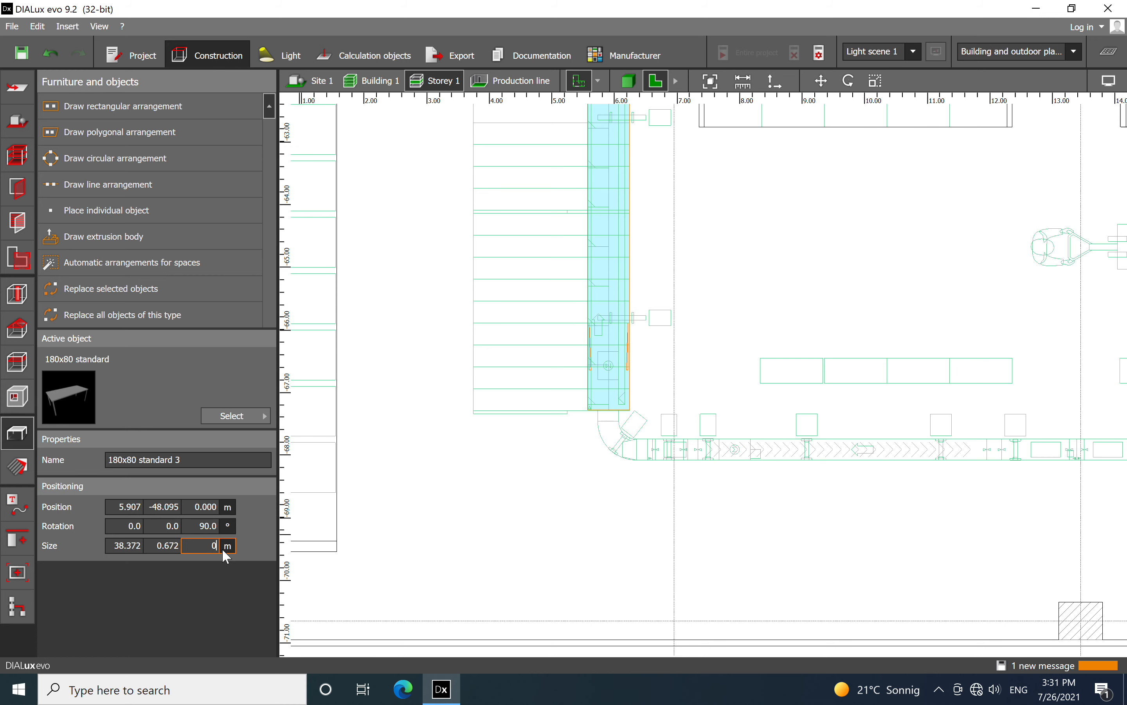
type("0.8")
left_click(164, 546)
left_click(681, 400)
Examine the conveyor tables and shelving of the storey in the 3D view, close up and from outside the building
left_click(631, 84)
scroll(447, 371, "down", 5)
right_click_drag(492, 440, 858, 482)
scroll(875, 486, "up", 8)
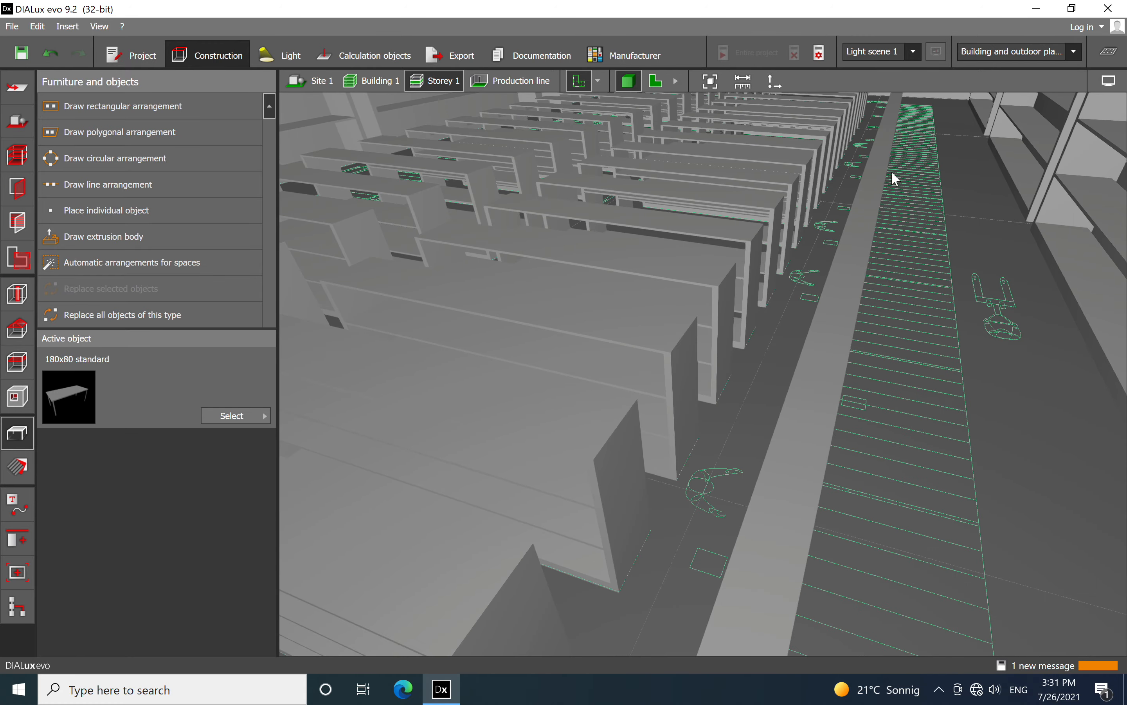
scroll(904, 155, "down", 5)
right_click_drag(938, 407, 948, 387)
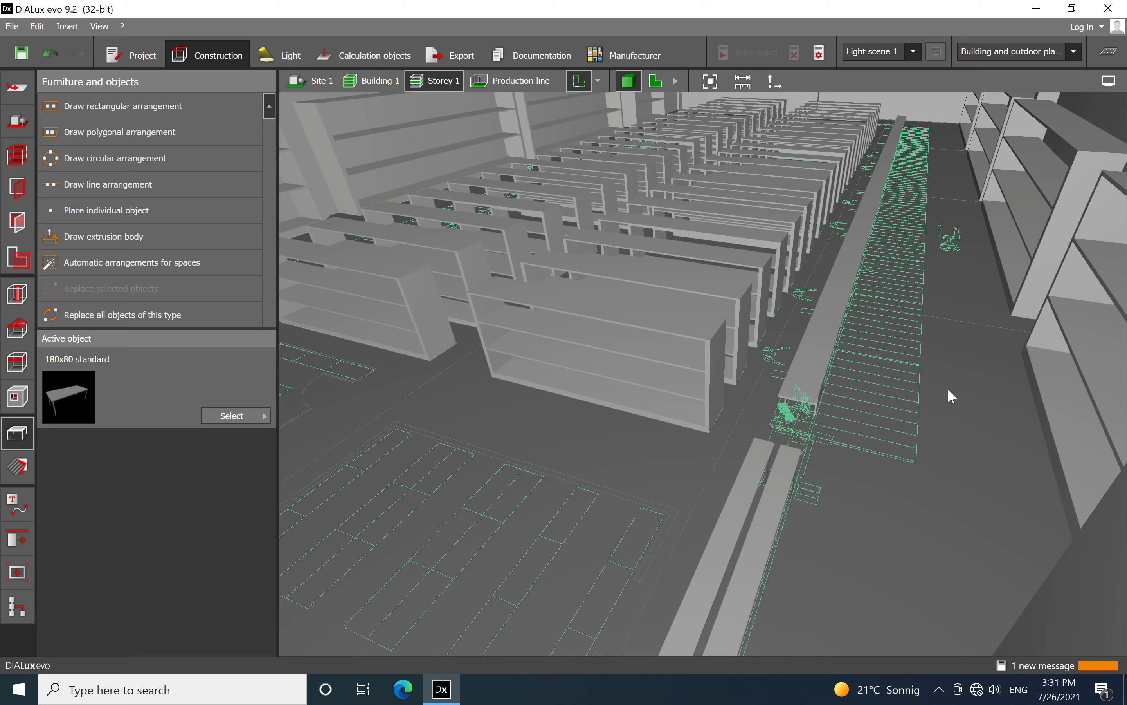
scroll(1020, 261, "down", 5)
right_click_drag(995, 170, 944, 309)
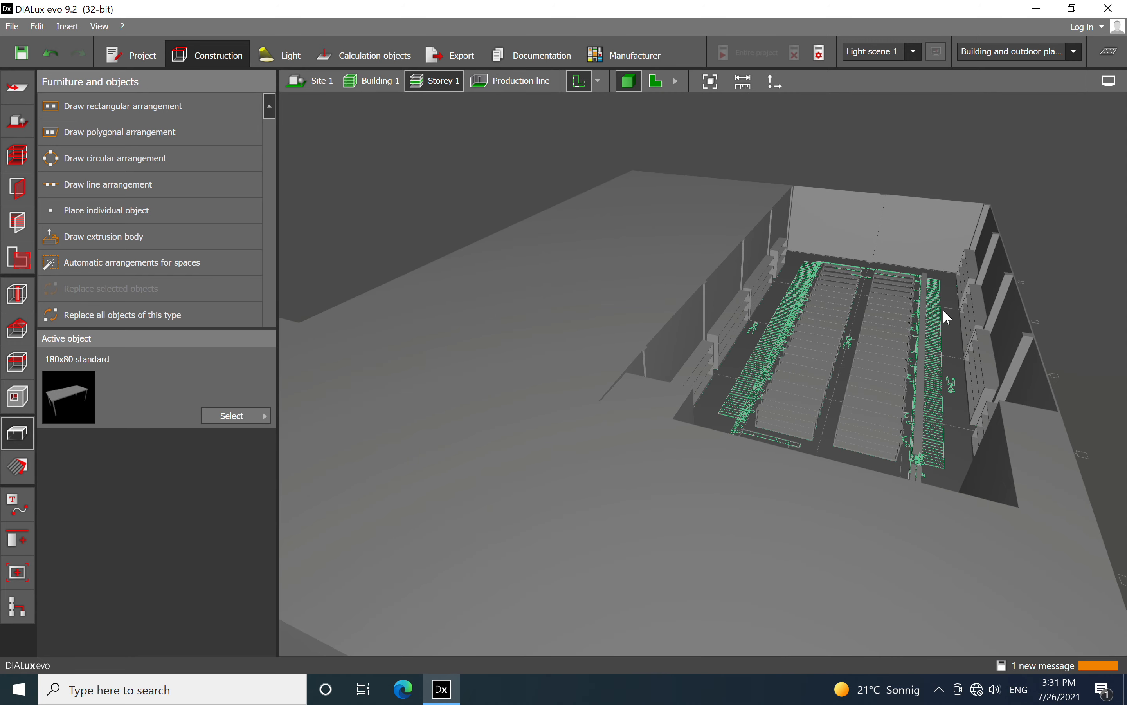
scroll(944, 310, "up", 4)
Show only the Production line room in 3D and inspect the gap between the long table and the two upper tables
left_click(516, 83)
right_click_drag(669, 449, 701, 548)
scroll(700, 549, "up", 5)
right_click_drag(639, 598, 627, 511)
right_click_drag(610, 419, 513, 592)
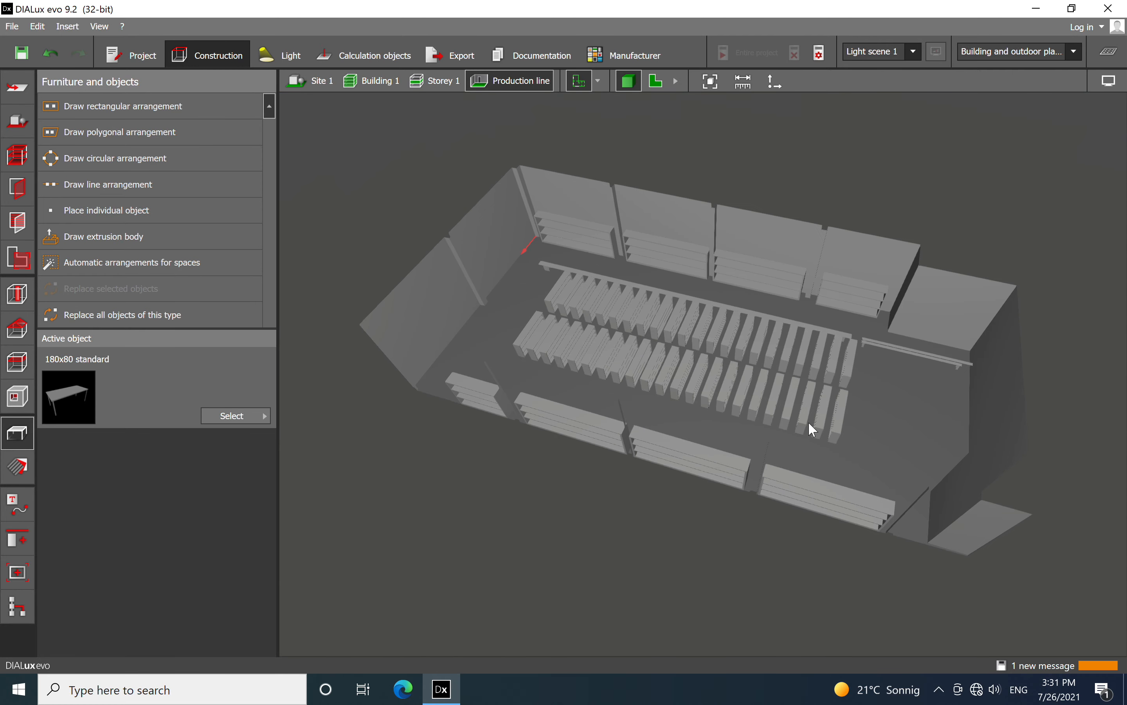
scroll(924, 329, "up", 5)
scroll(927, 460, "up", 8)
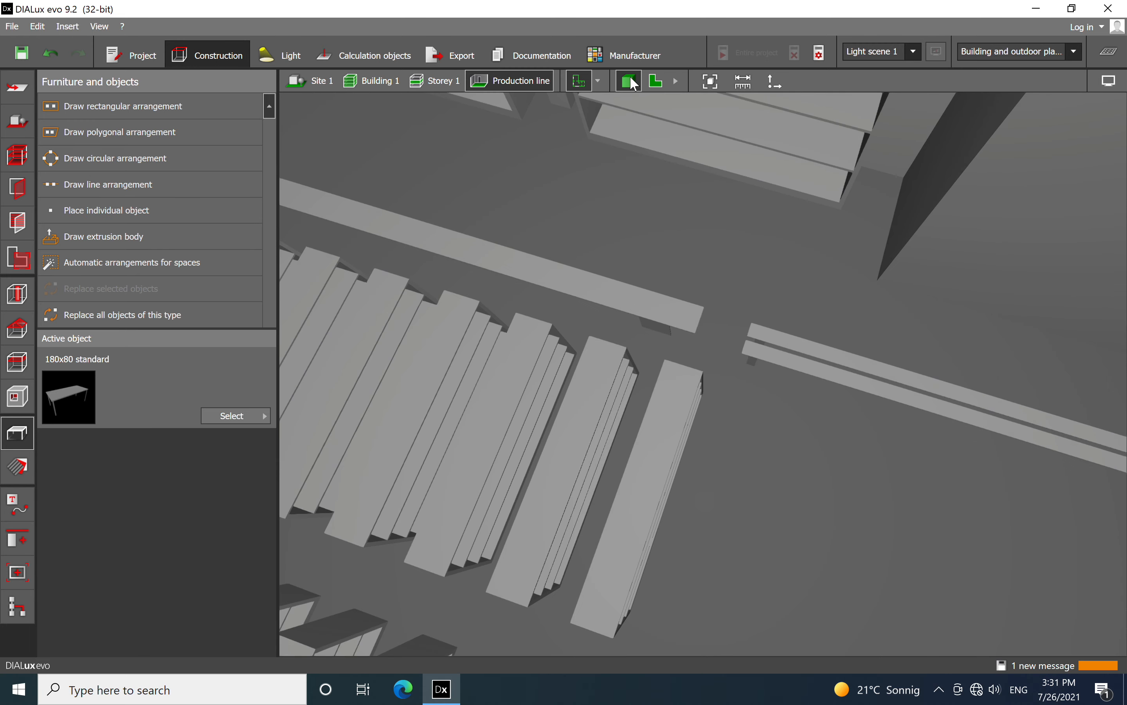
Return to the floor plan of Storey 1 and examine the conveyor outlines from the bottom bends up to the upper bends
left_click(662, 88)
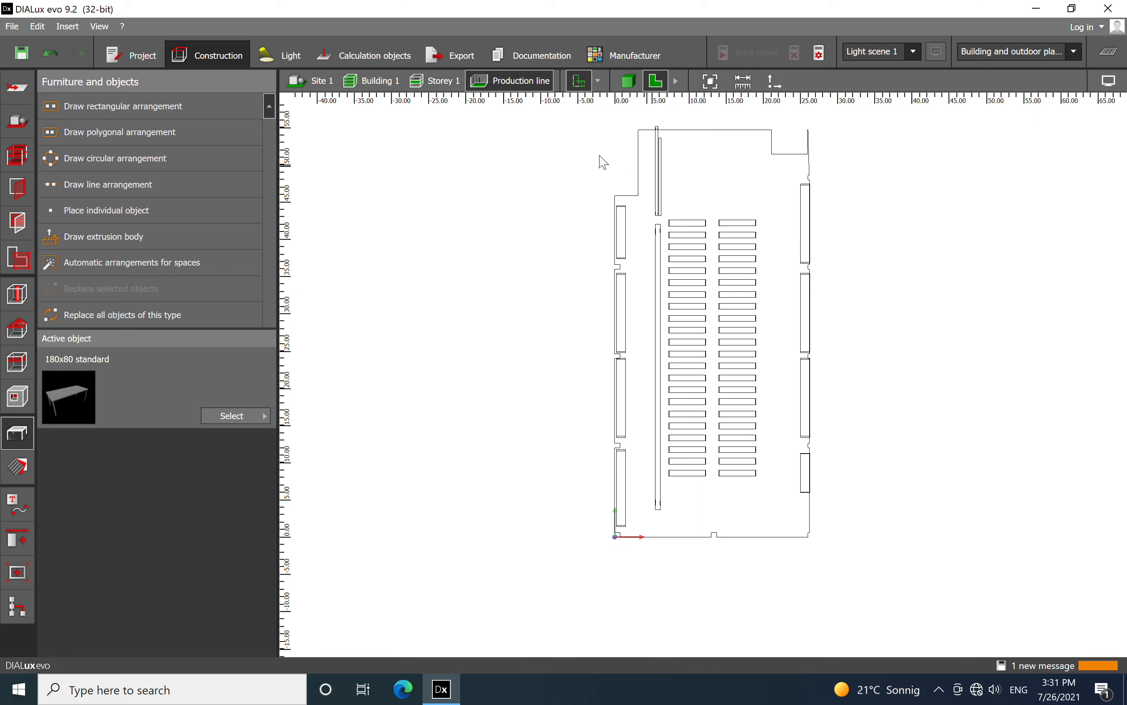
left_click(442, 84)
scroll(555, 338, "down", 3)
middle_click_drag(644, 270, 487, 445)
scroll(501, 418, "up", 1)
scroll(519, 408, "down", 5)
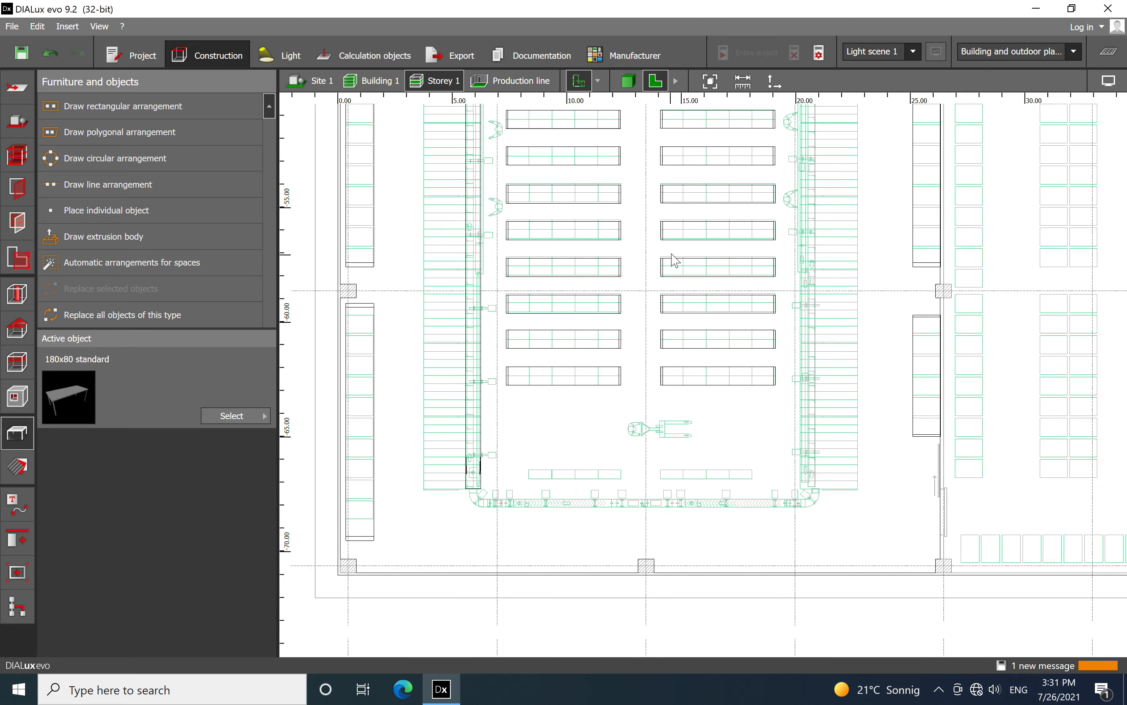
middle_click_drag(672, 260, 581, 524)
scroll(585, 498, "up", 1)
scroll(766, 202, "down", 3)
middle_click_drag(764, 203, 743, 606)
scroll(739, 189, "up", 2)
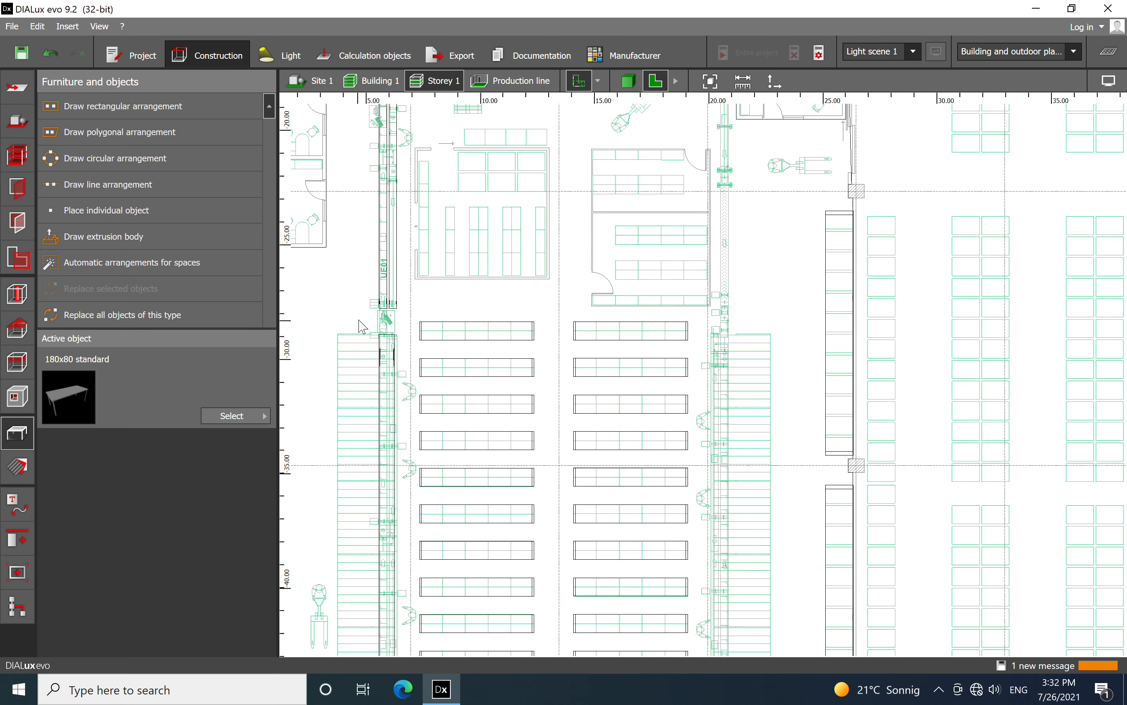
middle_click_drag(539, 256, 604, 394)
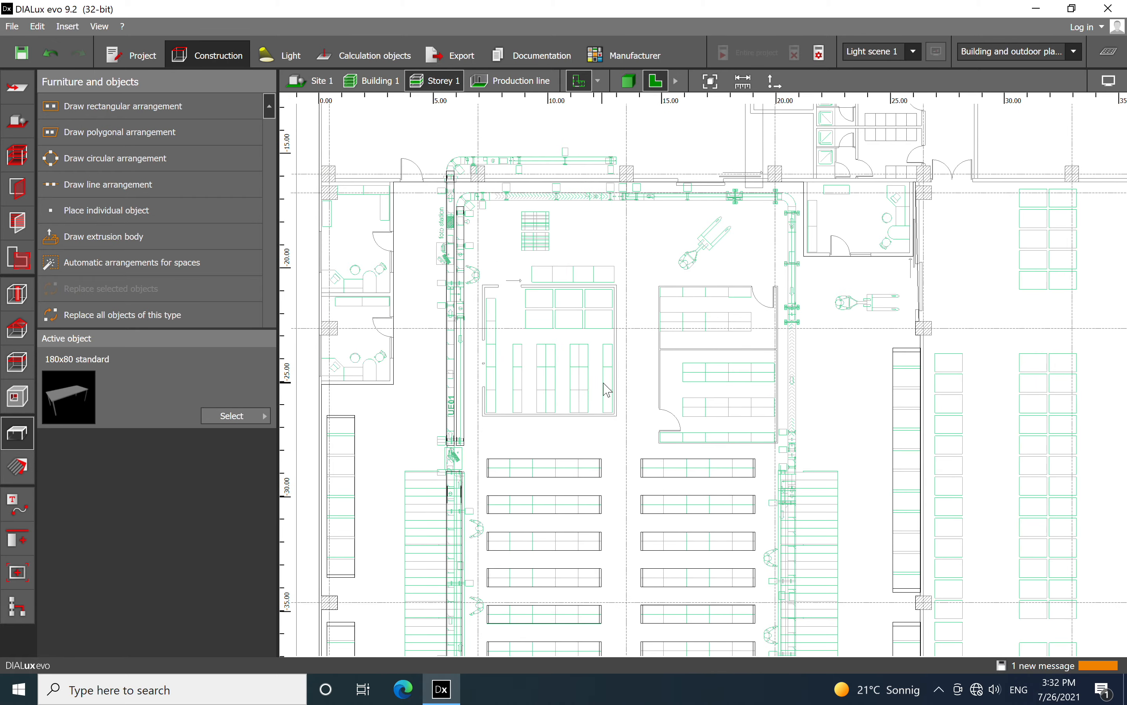
Copy the long table below the UE01 workstation and paste it onto the start of the conveyor outline on the hall's opposite side
scroll(443, 511, "up", 5)
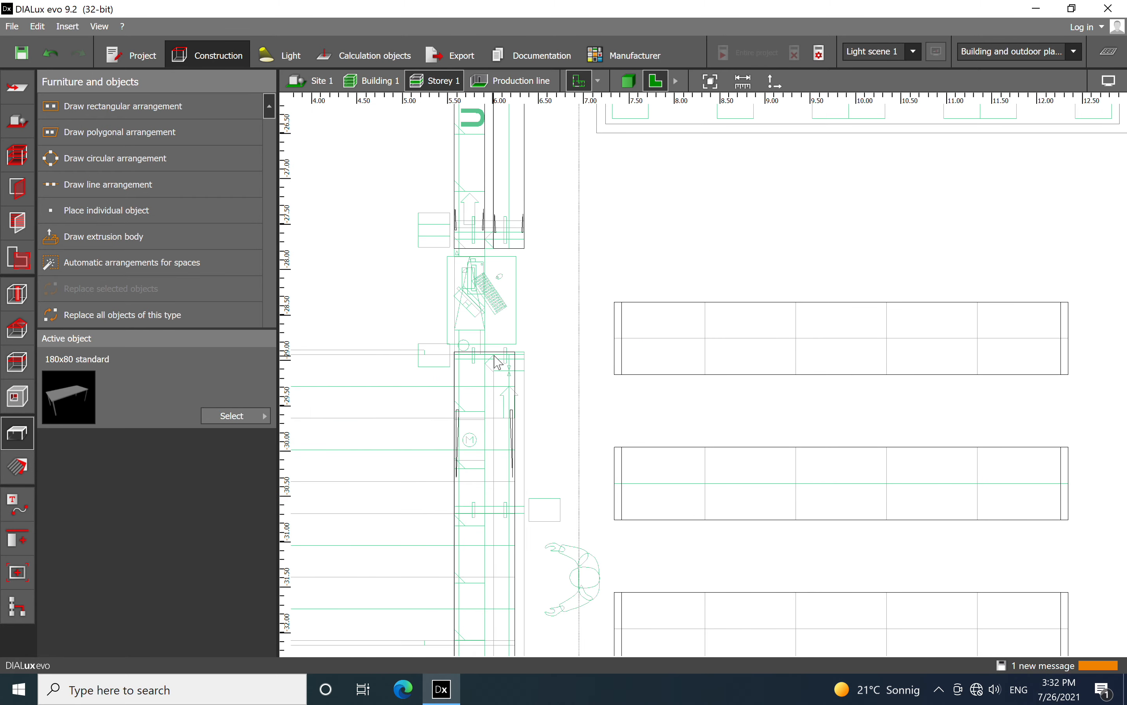
left_click(498, 362)
right_click(496, 363)
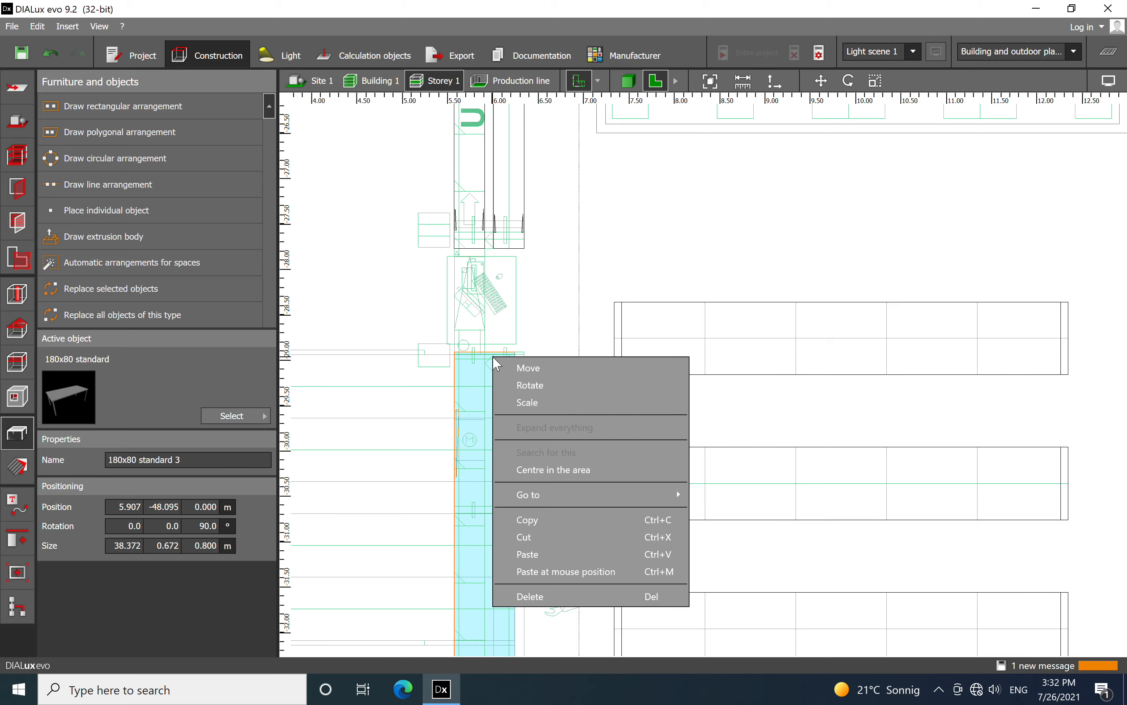
left_click(530, 516)
scroll(431, 396, "down", 4)
scroll(699, 394, "up", 6)
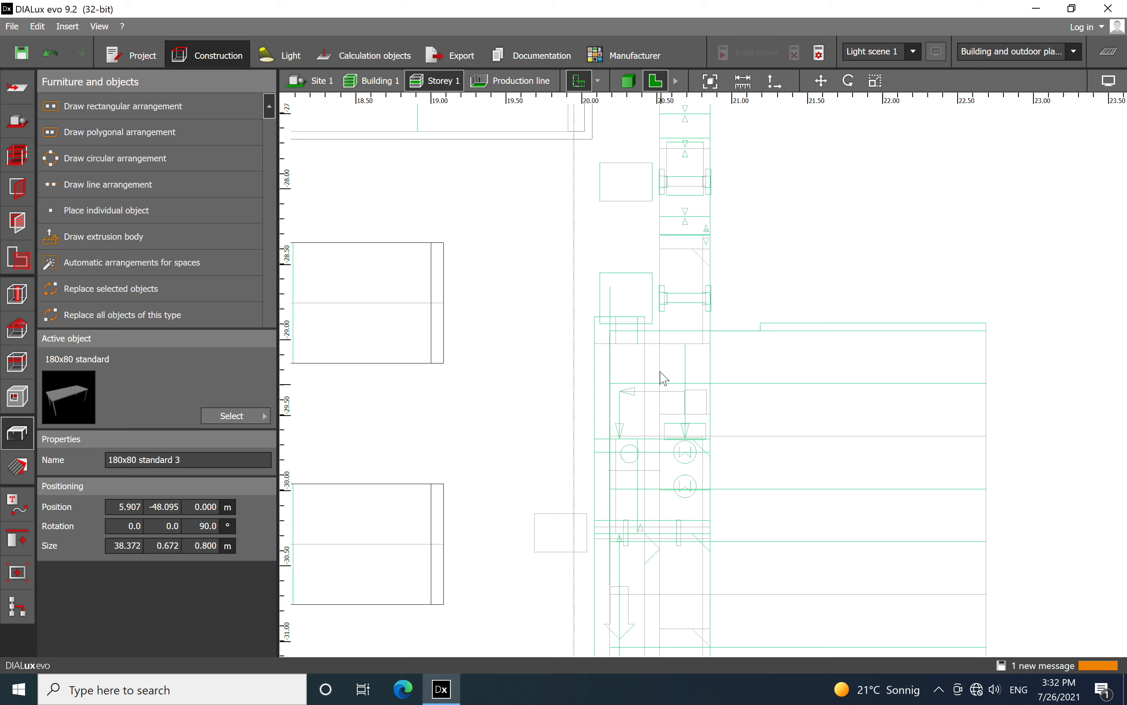
scroll(665, 380, "up", 1)
right_click(626, 375)
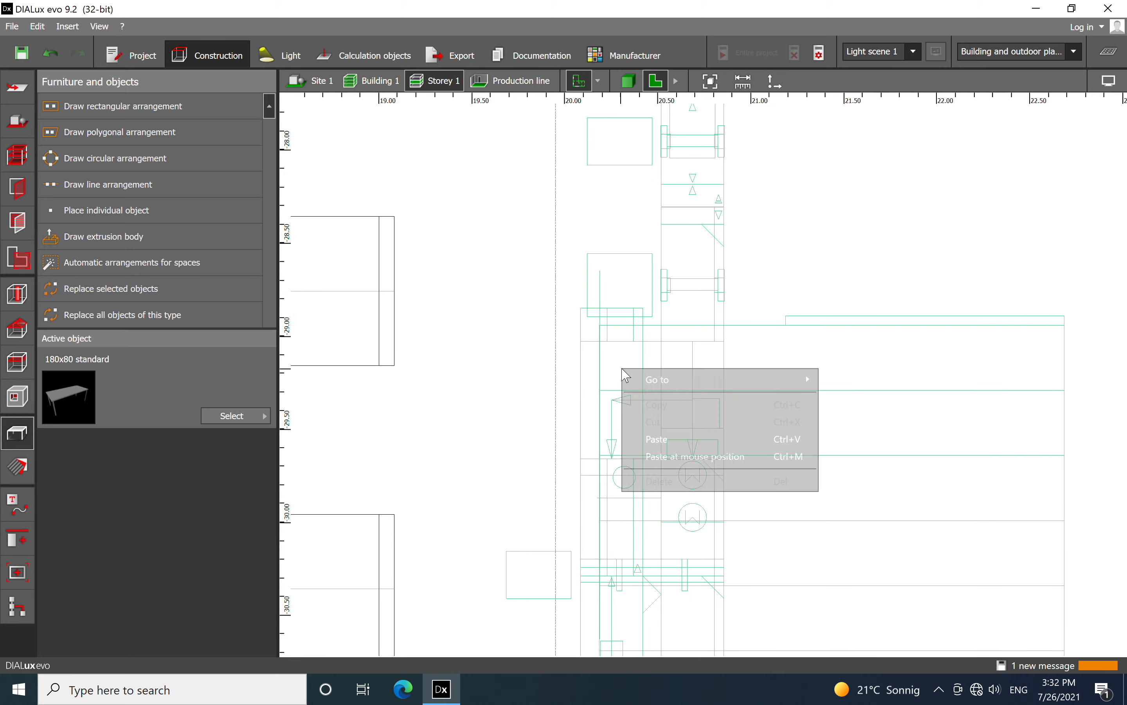
left_click(653, 435)
scroll(667, 362, "down", 8)
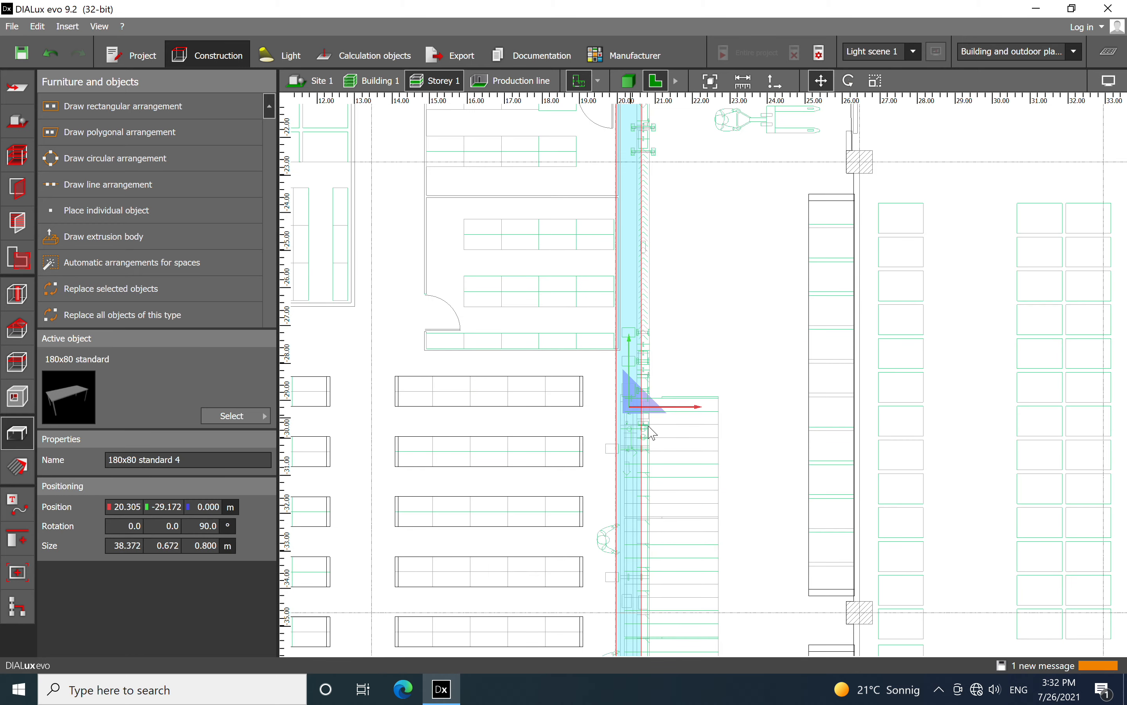
Move the pasted table down along the opposite conveyor outline to X 20.491 m, Y -43.279 m
left_click_drag(650, 382, 654, 596)
scroll(724, 347, "down", 2)
middle_click_drag(698, 509, 646, 285)
scroll(647, 286, "up", 2)
scroll(629, 156, "up", 1)
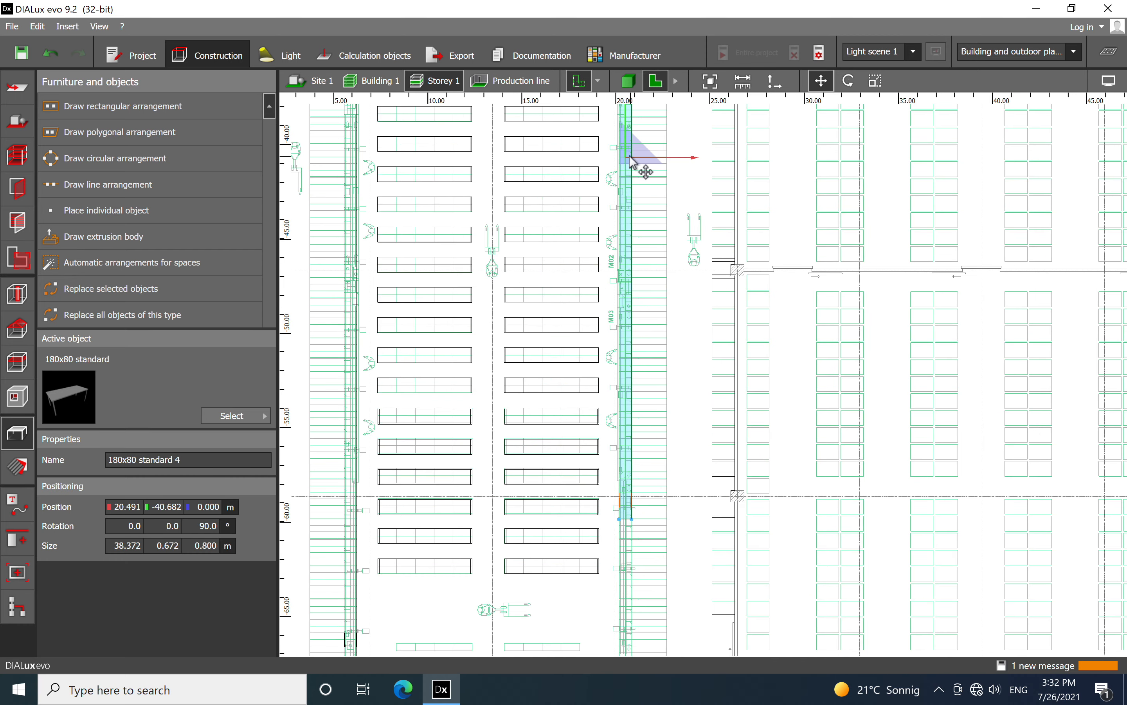
scroll(630, 159, "up", 6)
left_click_drag(751, 214, 758, 498)
scroll(692, 406, "down", 7)
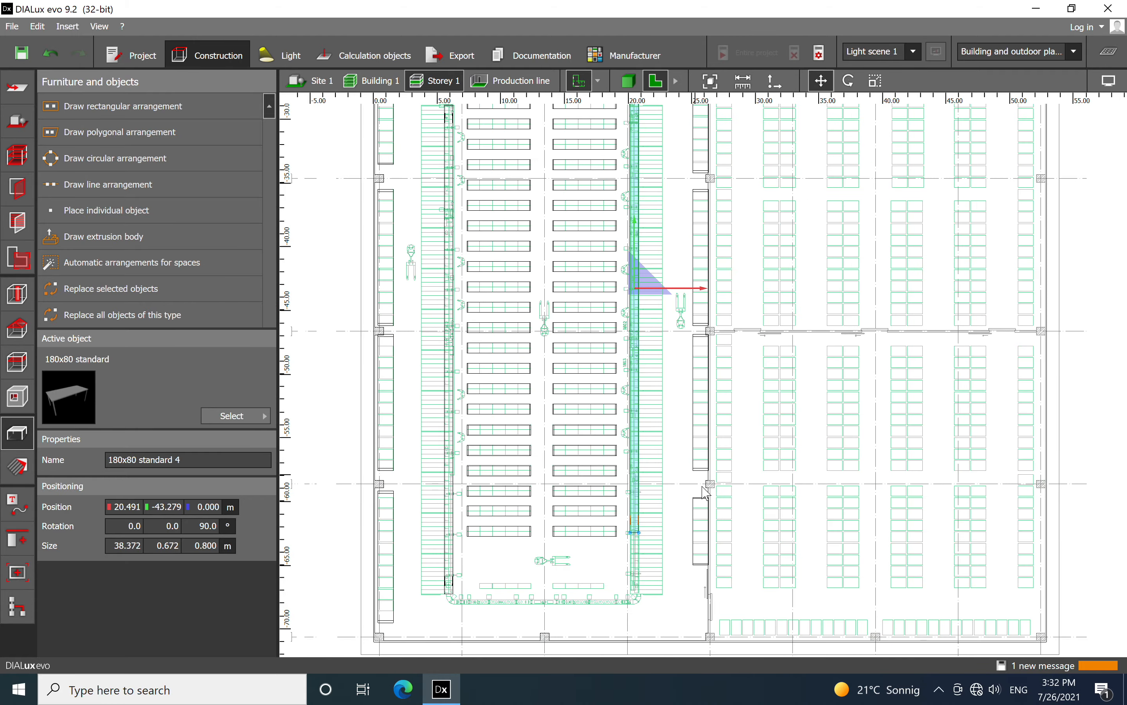
Shift the pasted table further down the conveyor beside the M02 and M03 labels, to X 20.519 m, Y -47.951 m
scroll(648, 412, "up", 2)
scroll(671, 415, "down", 5)
middle_click_drag(721, 233, 674, 217)
scroll(671, 393, "up", 2)
scroll(671, 390, "up", 7)
scroll(640, 247, "down", 8)
scroll(686, 262, "up", 5)
scroll(659, 209, "down", 4)
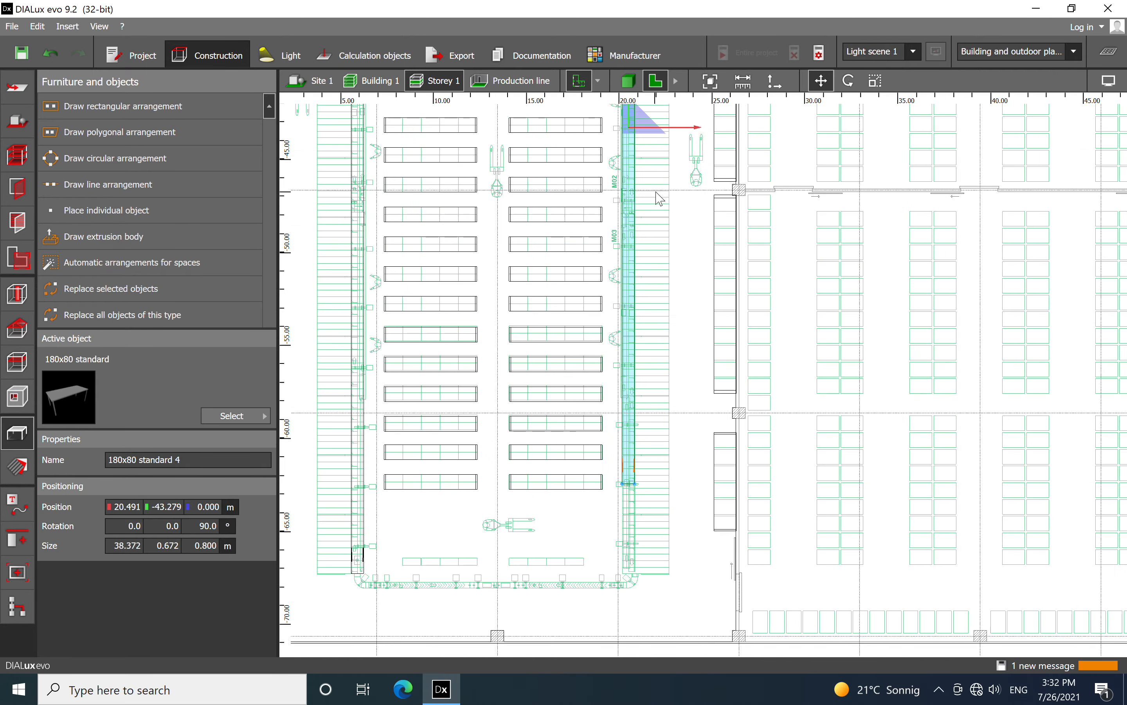
left_click_drag(632, 139, 632, 220)
scroll(636, 193, "up", 10)
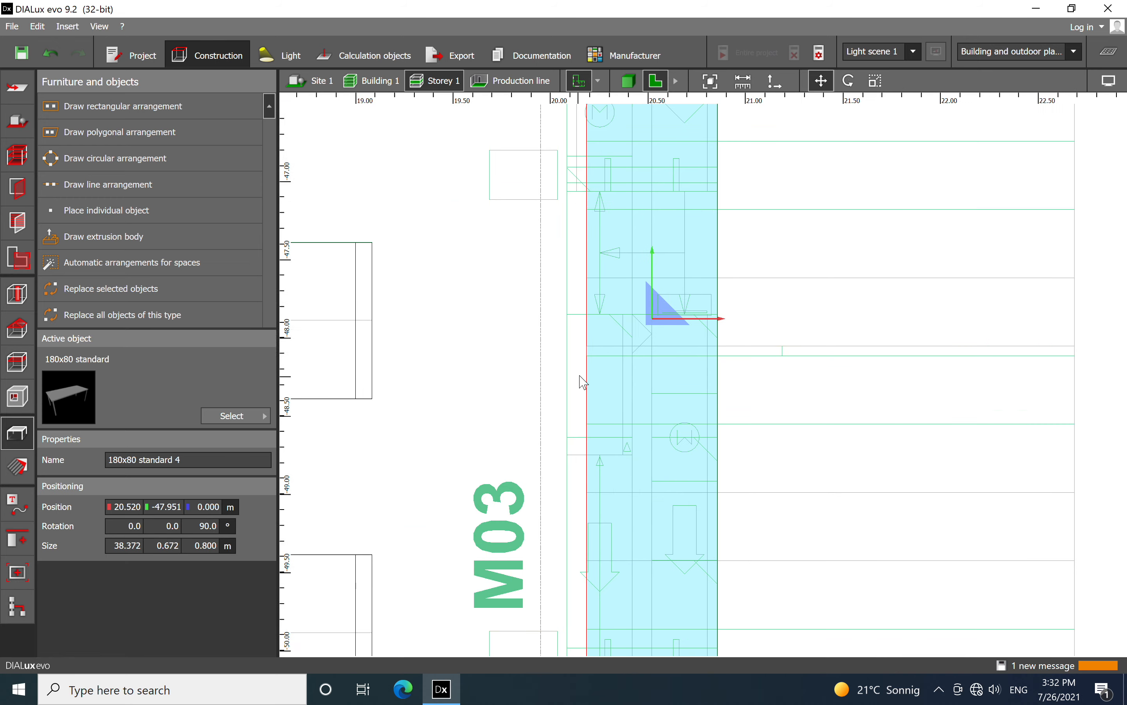
mouse_move(652, 325)
left_mouse_down()
mouse_move(637, 323)
mouse_move(657, 332)
left_mouse_up()
scroll(657, 332, "down", 8)
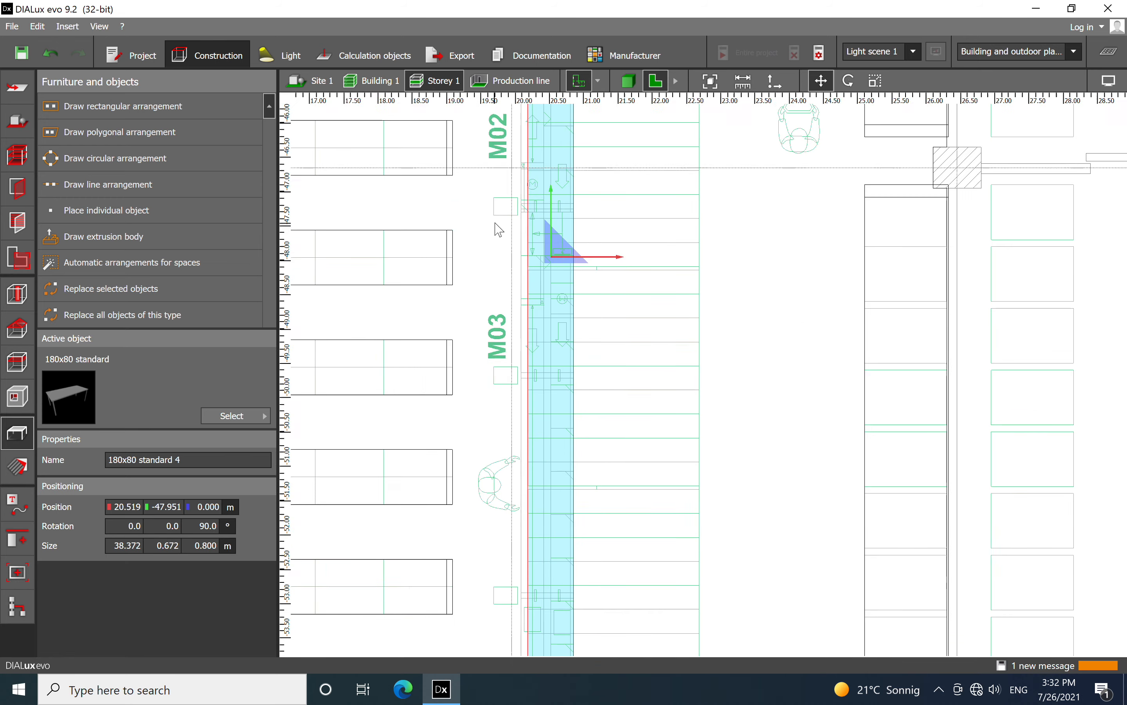
Decline saving the project and scale the pasted conveyor table at its upper end to a length of 38.281 m
middle_click_drag(690, 432, 737, 184)
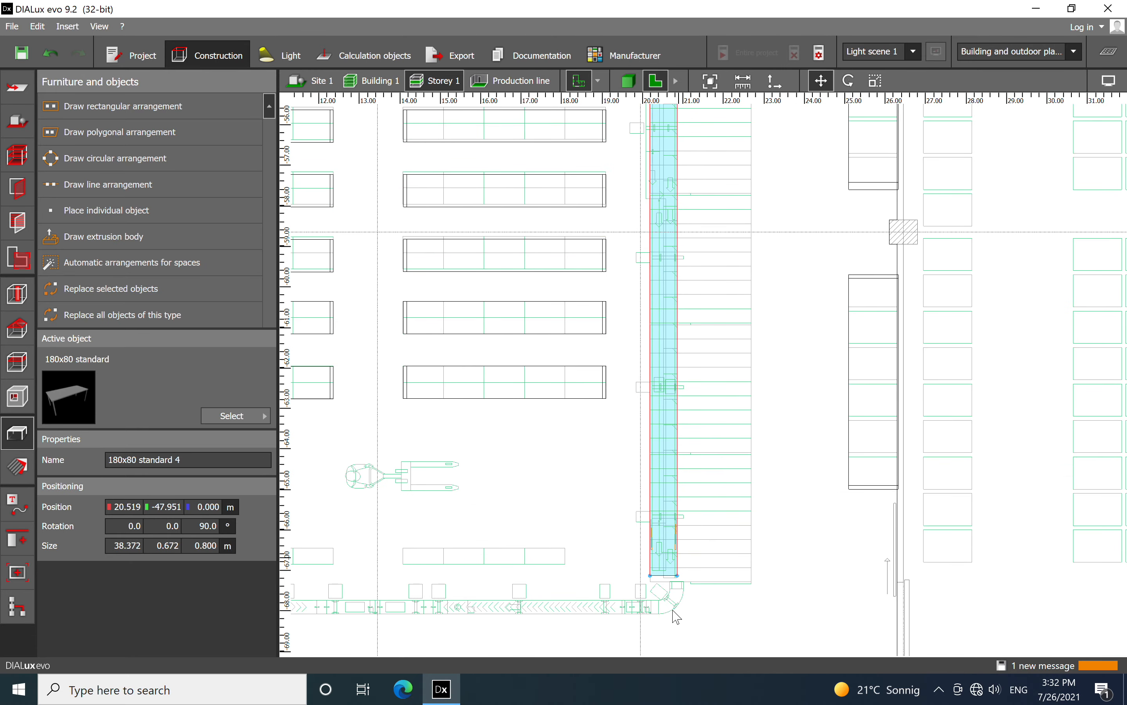
scroll(678, 615, "up", 8)
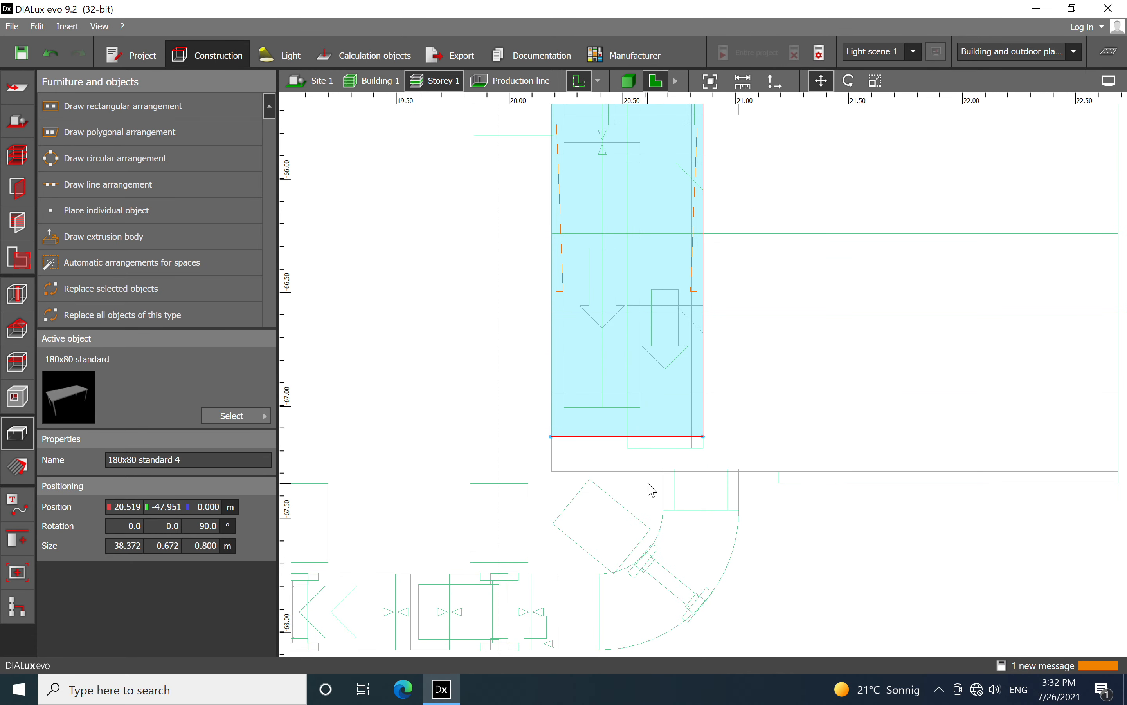
scroll(652, 489, "up", 1)
scroll(607, 424, "down", 14)
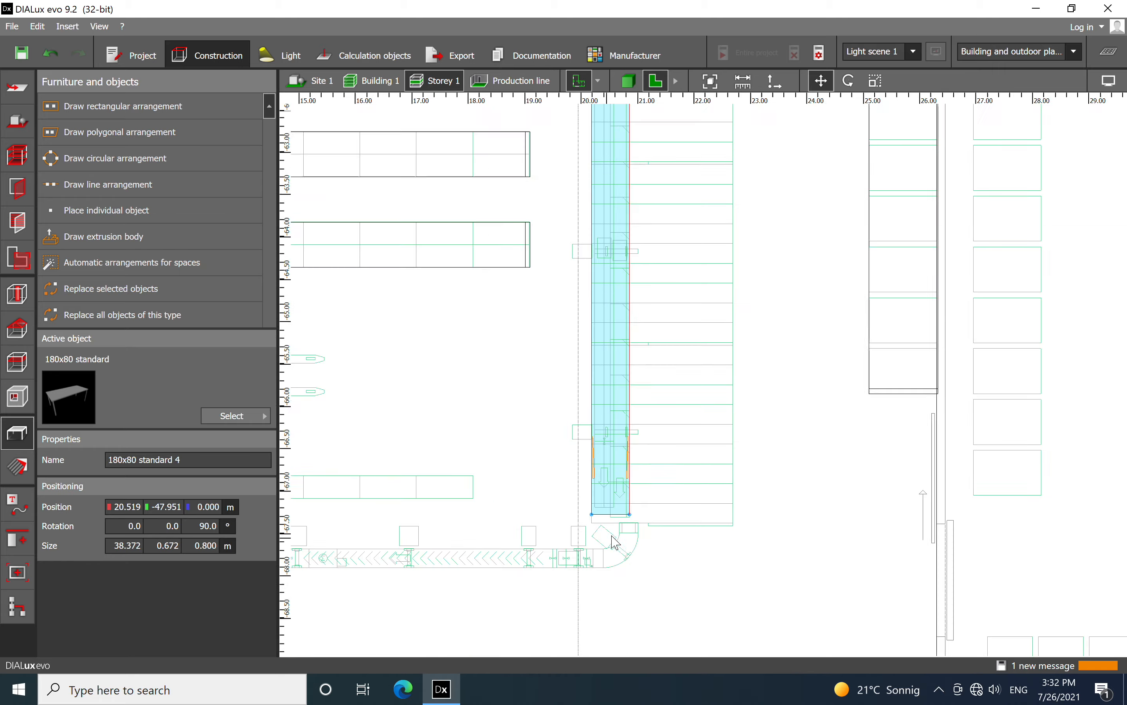
scroll(630, 292, "up", 11)
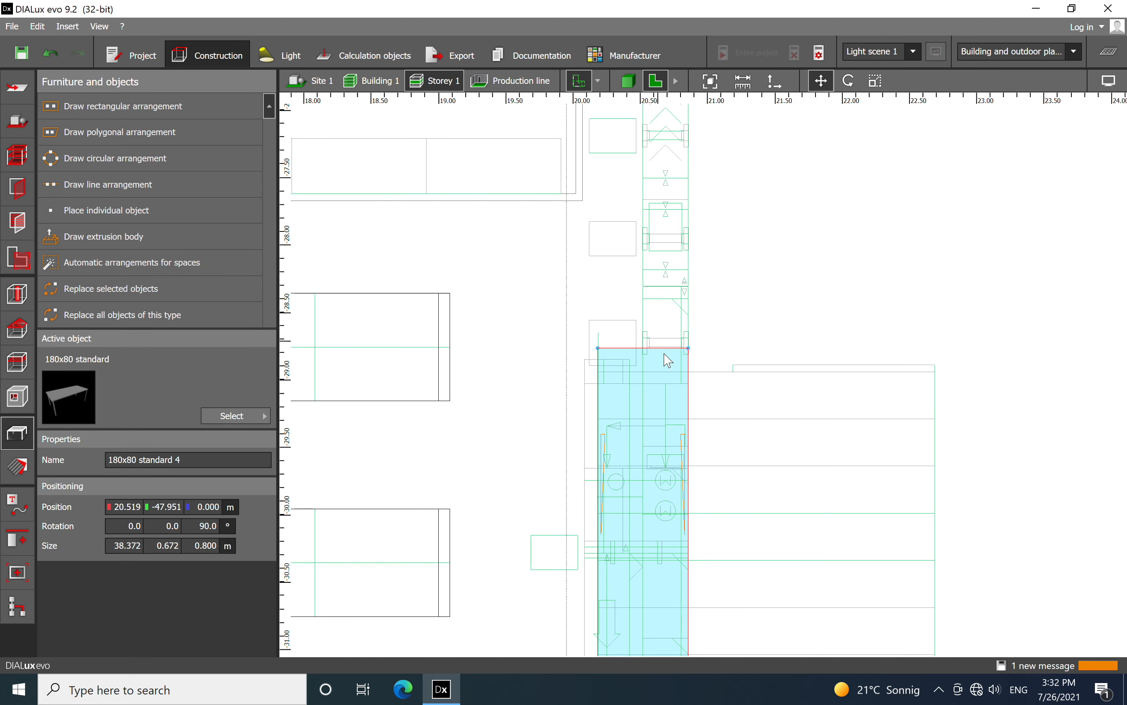
scroll(657, 424, "up", 1)
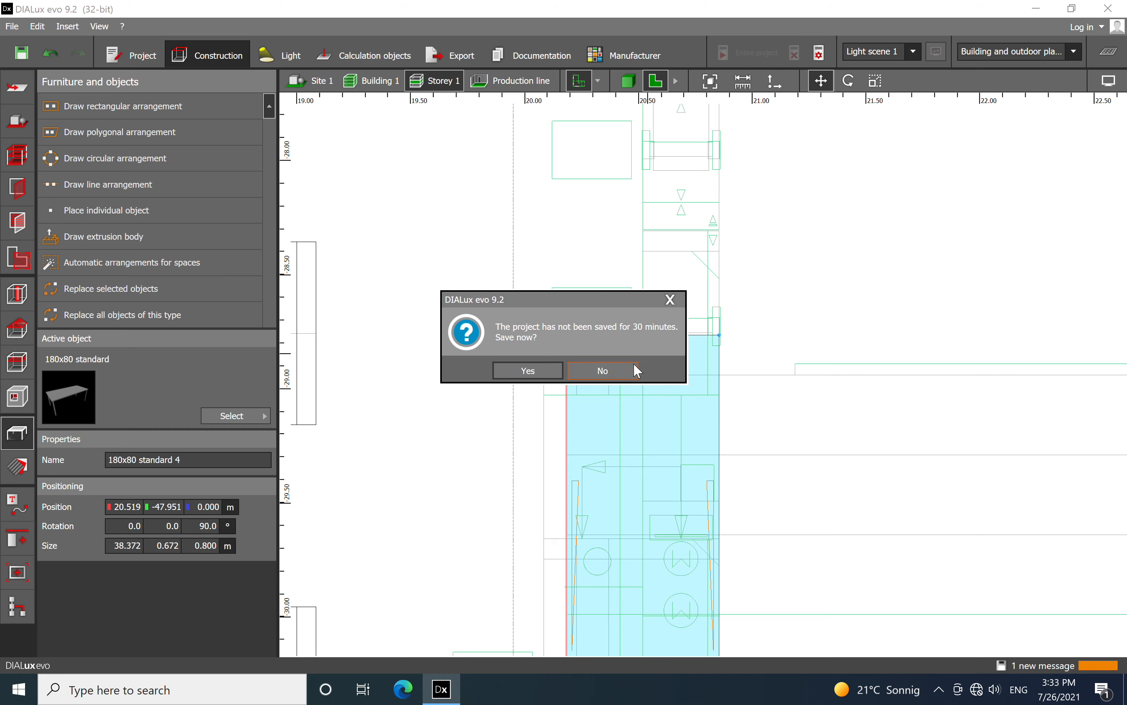
left_click(631, 369)
right_click(666, 395)
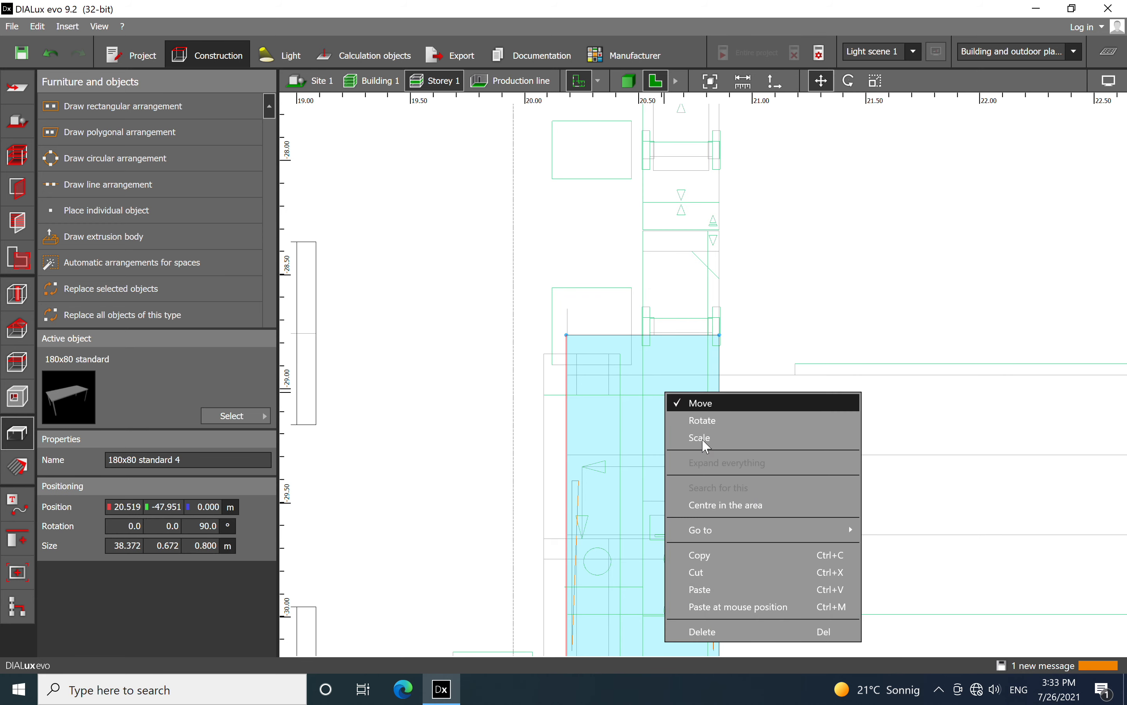
left_click(708, 440)
mouse_move(656, 343)
left_mouse_down()
mouse_move(649, 455)
mouse_move(648, 363)
left_mouse_up()
Extend the table's lower end toward the conveyor's bottom bend to a length of 38.331 m, and deselect it
scroll(377, 315, "down", 15)
scroll(568, 480, "up", 10)
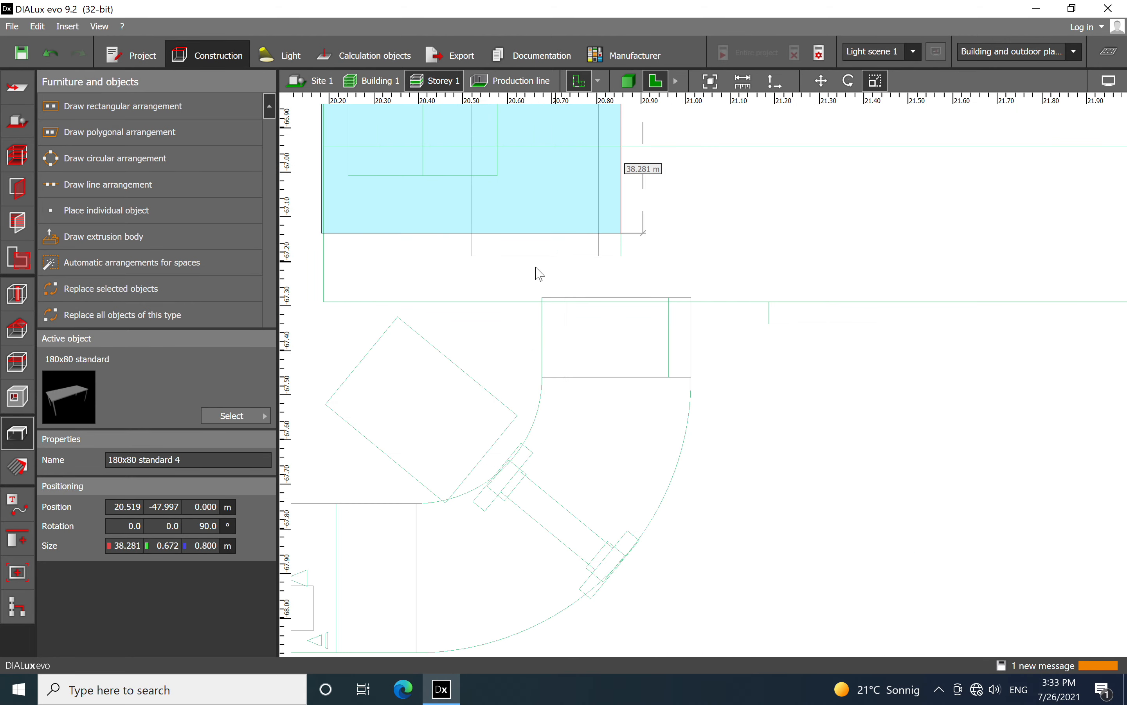
scroll(591, 340, "up", 3)
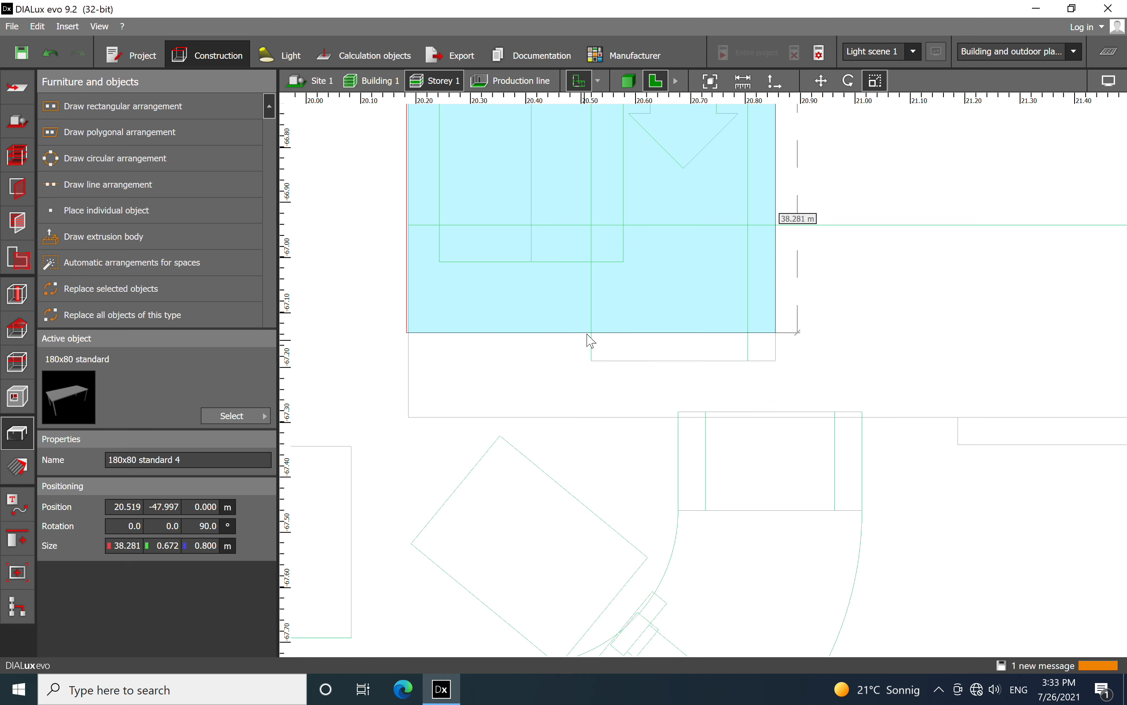
left_click(591, 342)
right_click(634, 331)
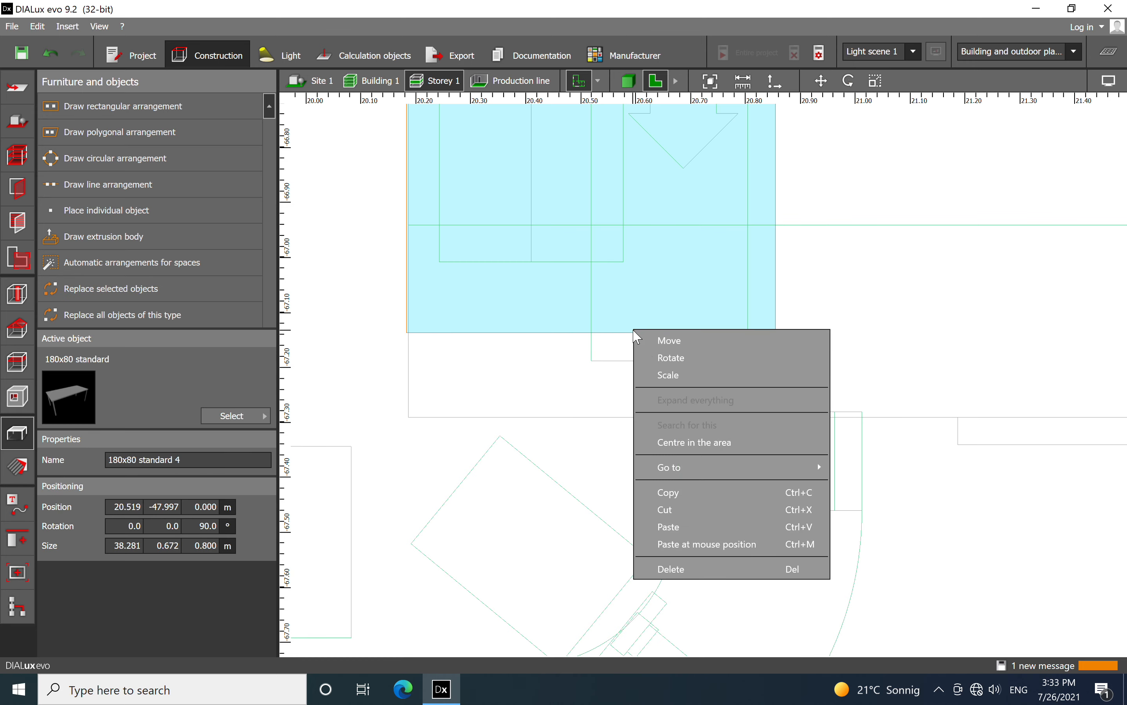
left_click(660, 371)
left_click_drag(591, 333, 591, 358)
scroll(601, 370, "down", 6)
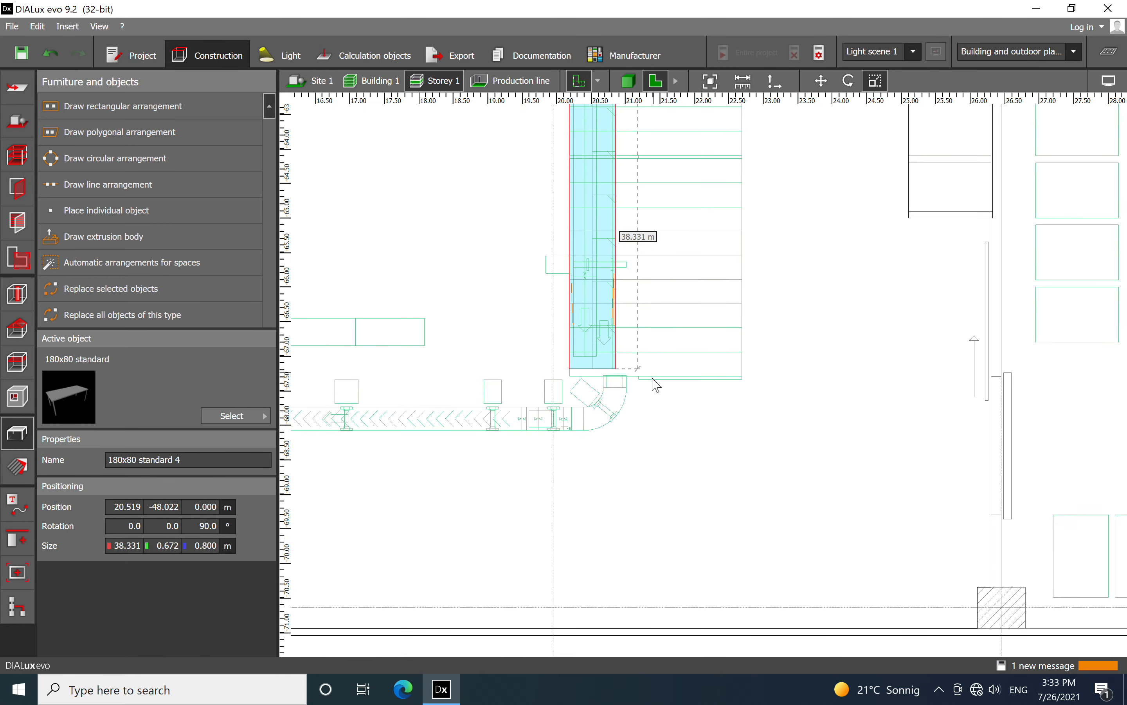
scroll(653, 378, "down", 8)
scroll(621, 357, "up", 3)
left_click(621, 356)
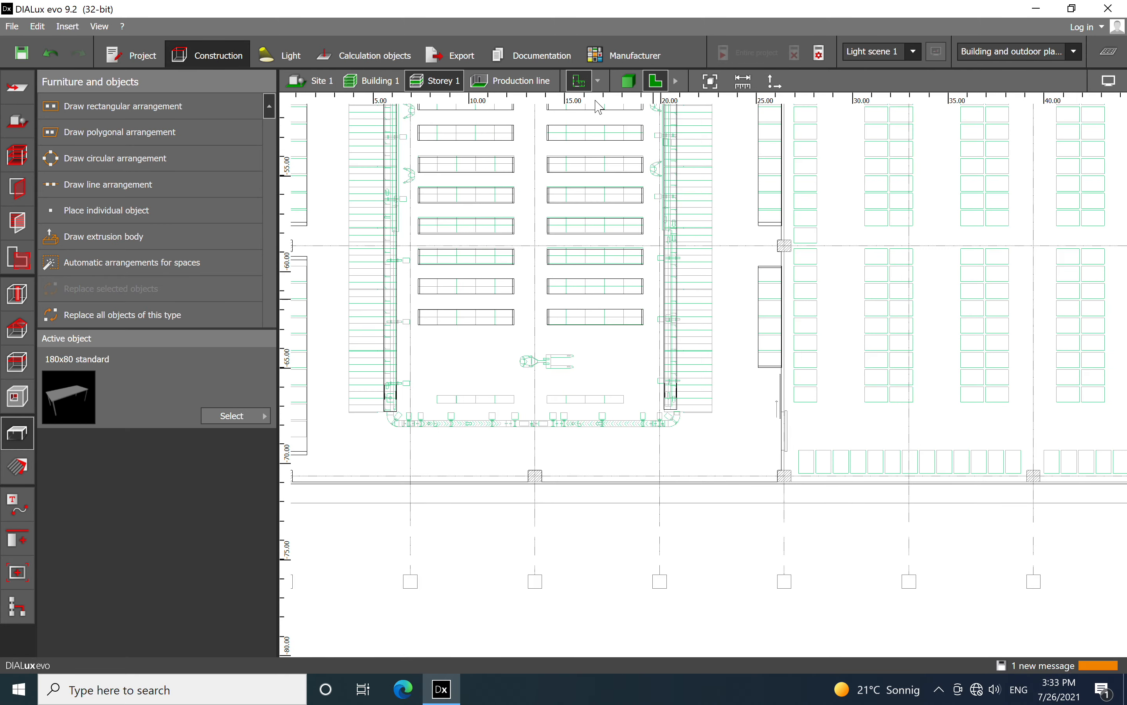
Inspect the Production line space in 3D, looking down the hall along the conveyor tables and shelving
left_click(629, 81)
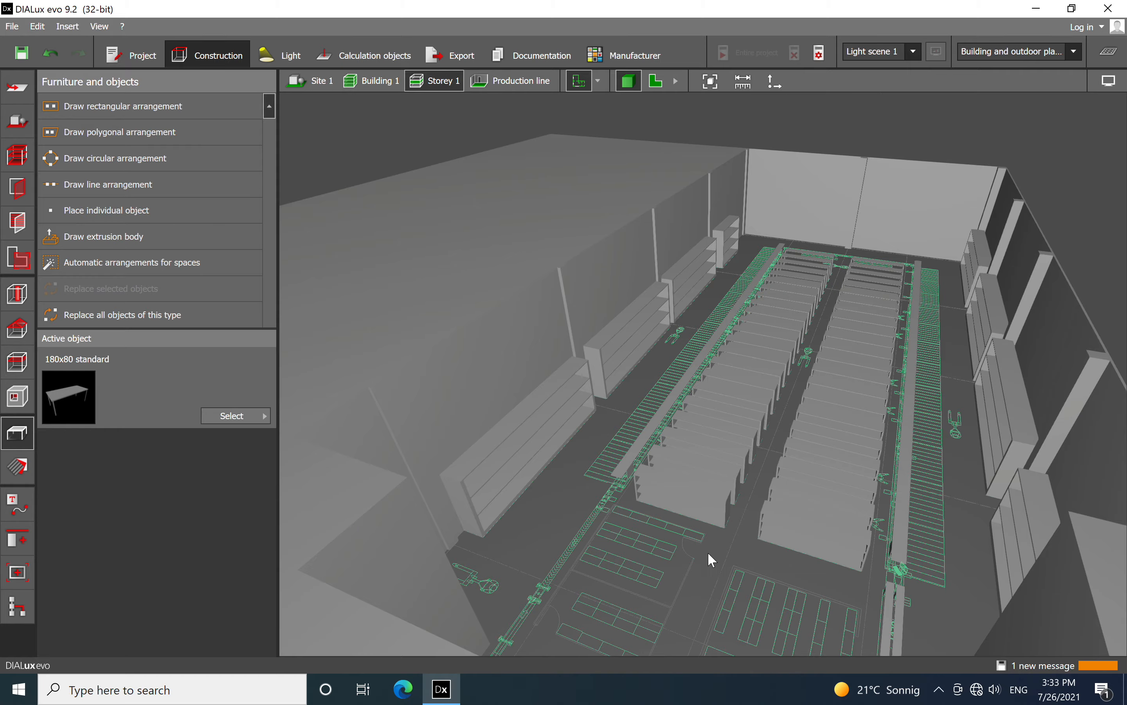
left_click(537, 84)
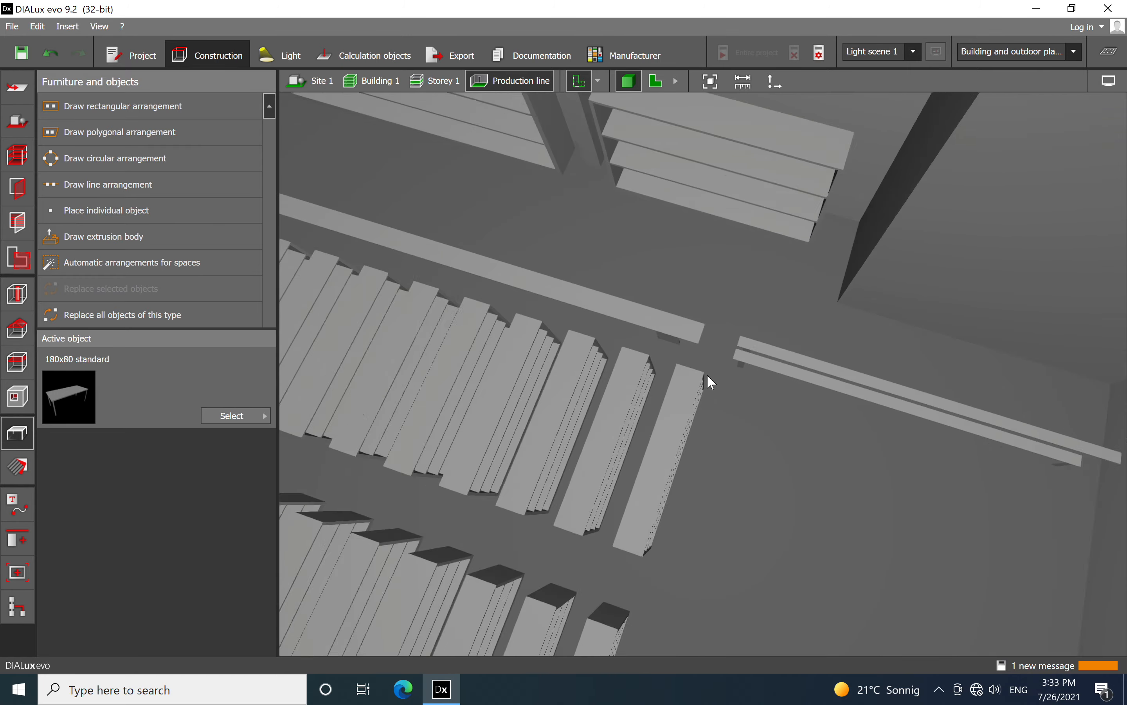
scroll(707, 374, "down", 5)
middle_click_drag(695, 426, 887, 425)
right_click_drag(719, 479, 846, 387)
right_click_drag(757, 523, 756, 439)
scroll(765, 427, "up", 5)
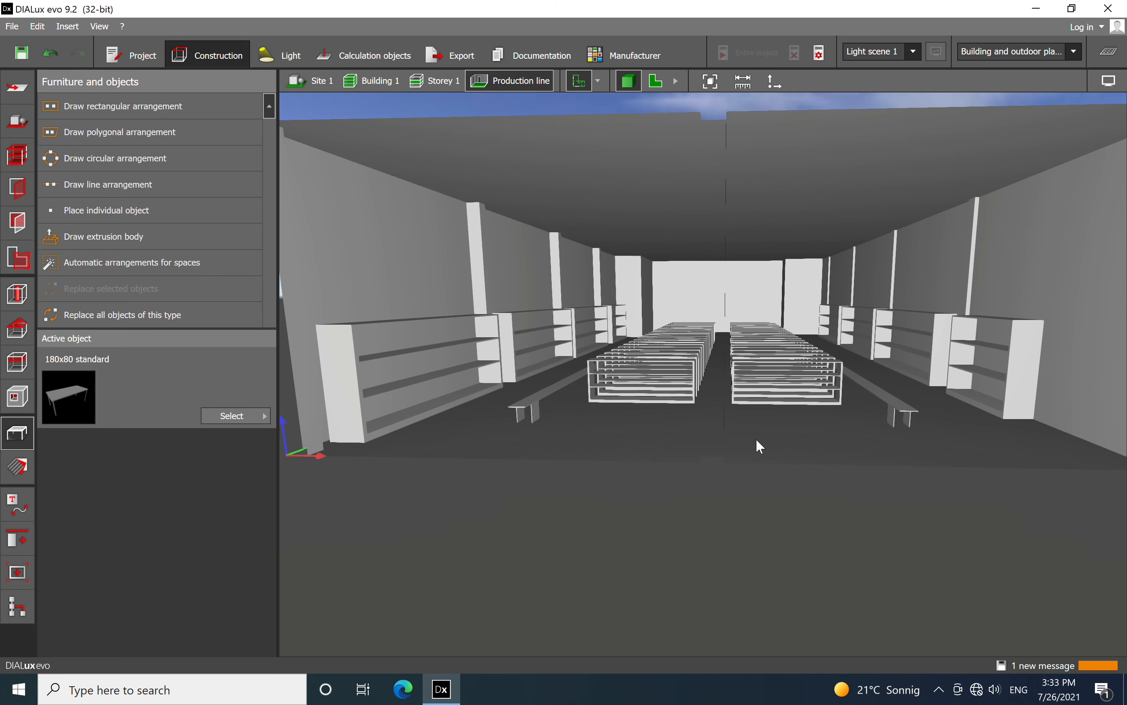
mouse_move(767, 425)
right_mouse_down()
mouse_move(737, 427)
mouse_move(774, 430)
right_mouse_up()
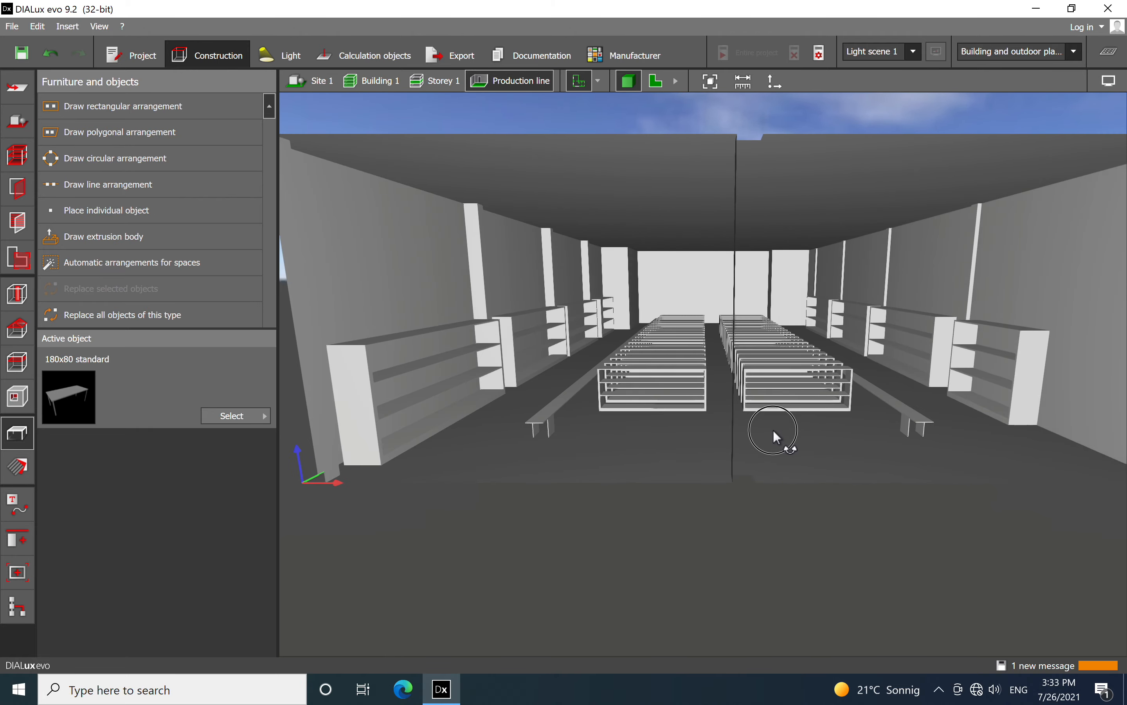
View Storey 1 and Building 1 in 3D, check the building's floor plan and return to the Storey 1 plan
left_click(450, 83)
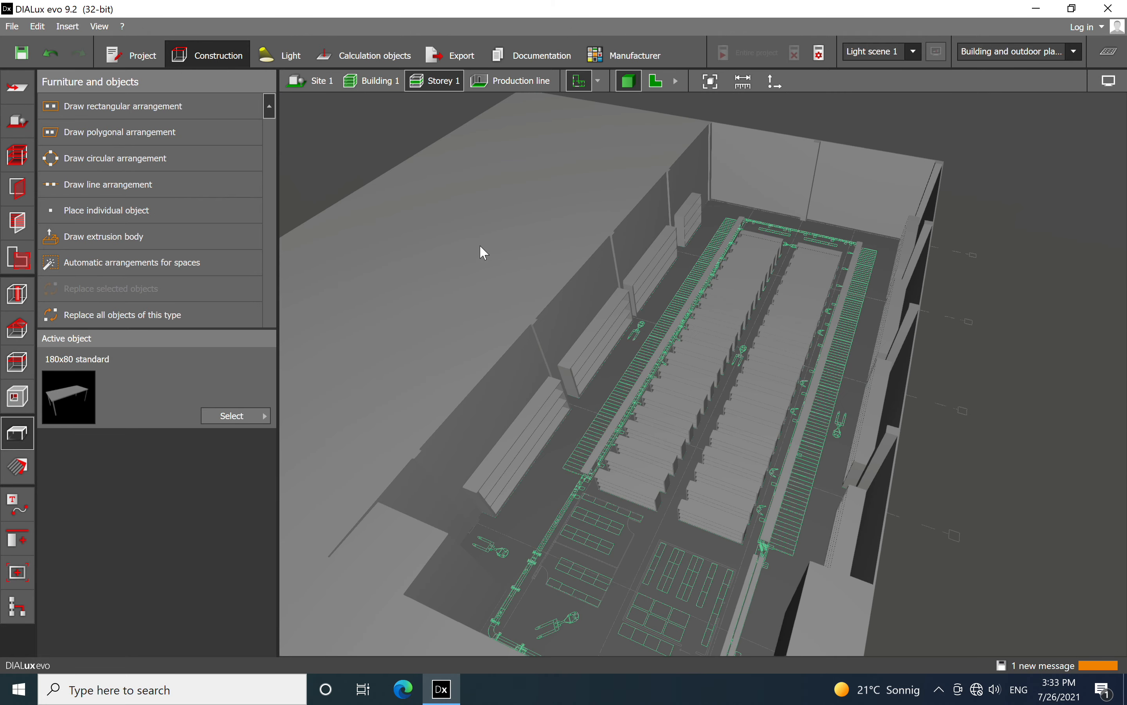
left_click(390, 86)
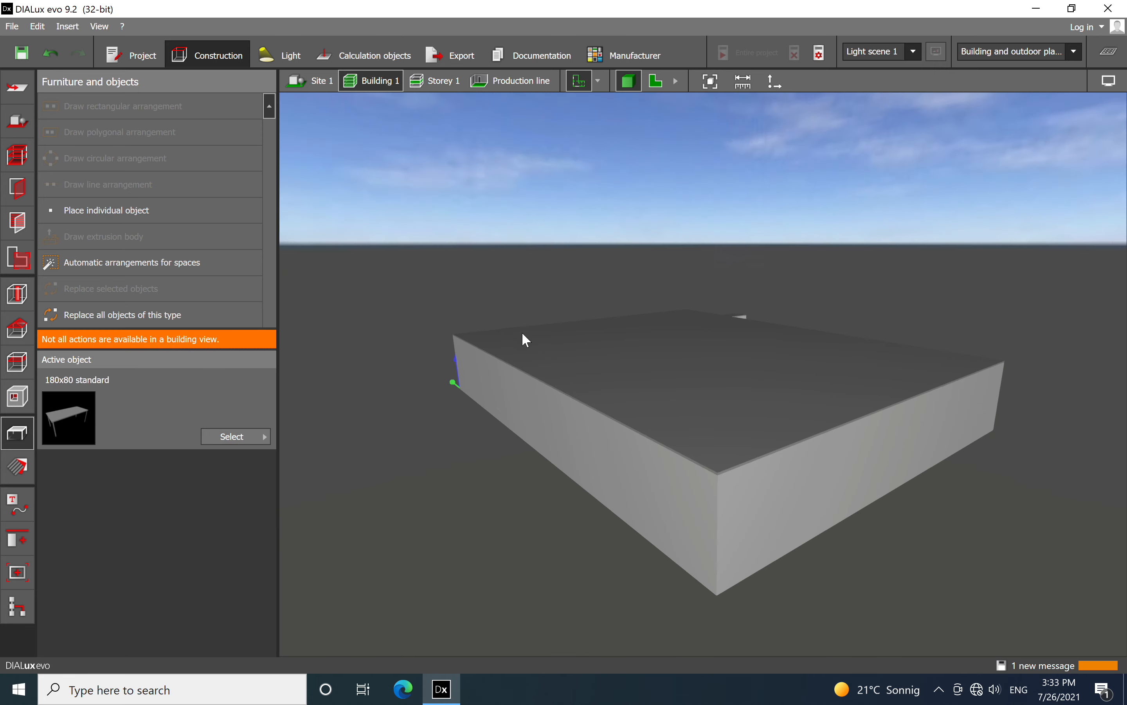
left_click(655, 81)
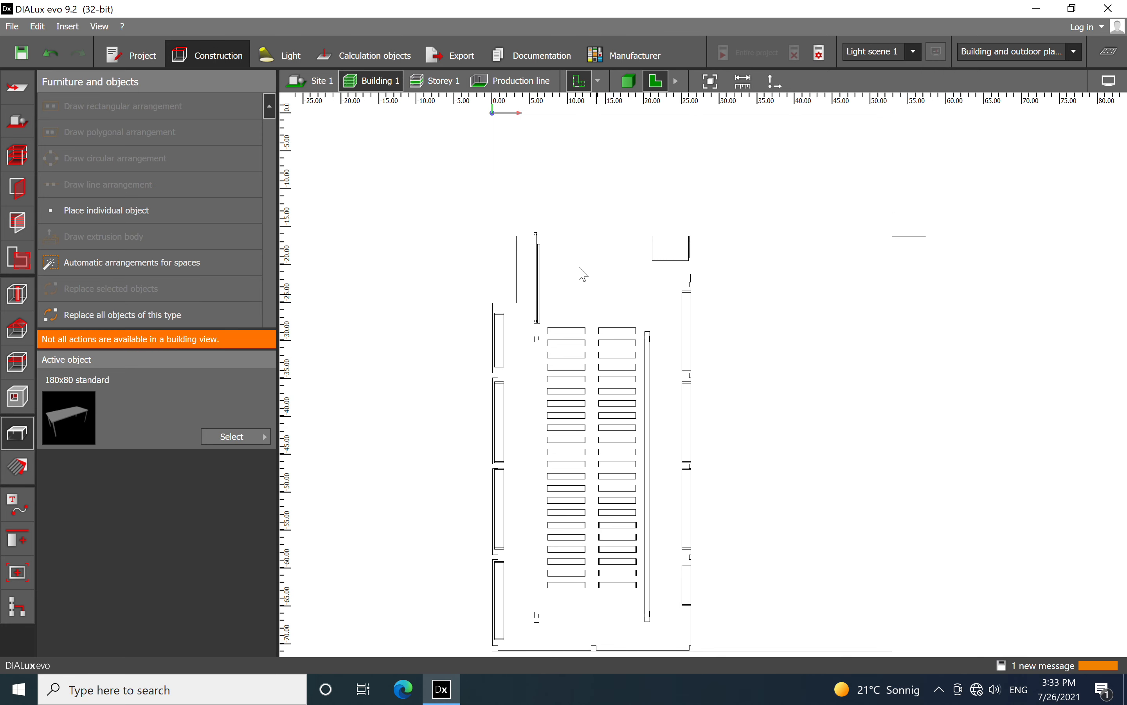
left_click(439, 82)
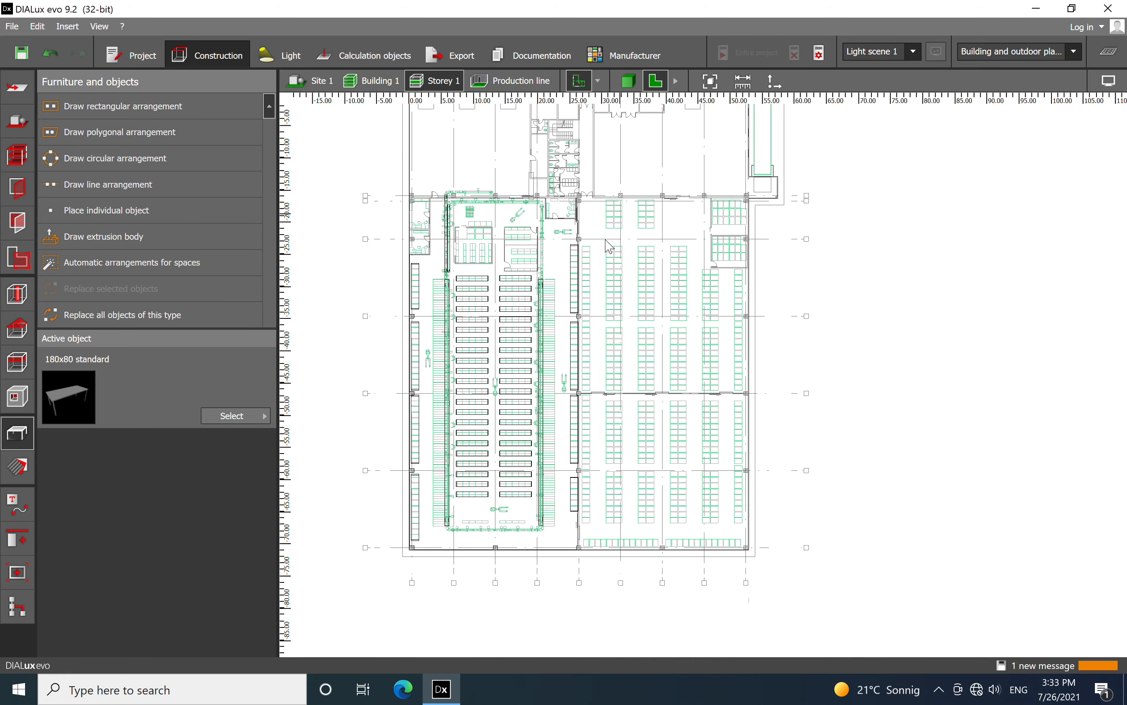
Examine the Storey 1 plan from the production hall and adjoining storage area up to the rooms and vehicle bays
scroll(698, 284, "up", 2)
scroll(695, 278, "up", 2)
scroll(585, 270, "down", 3)
middle_click_drag(611, 284, 609, 289)
middle_click_drag(644, 428, 694, 368)
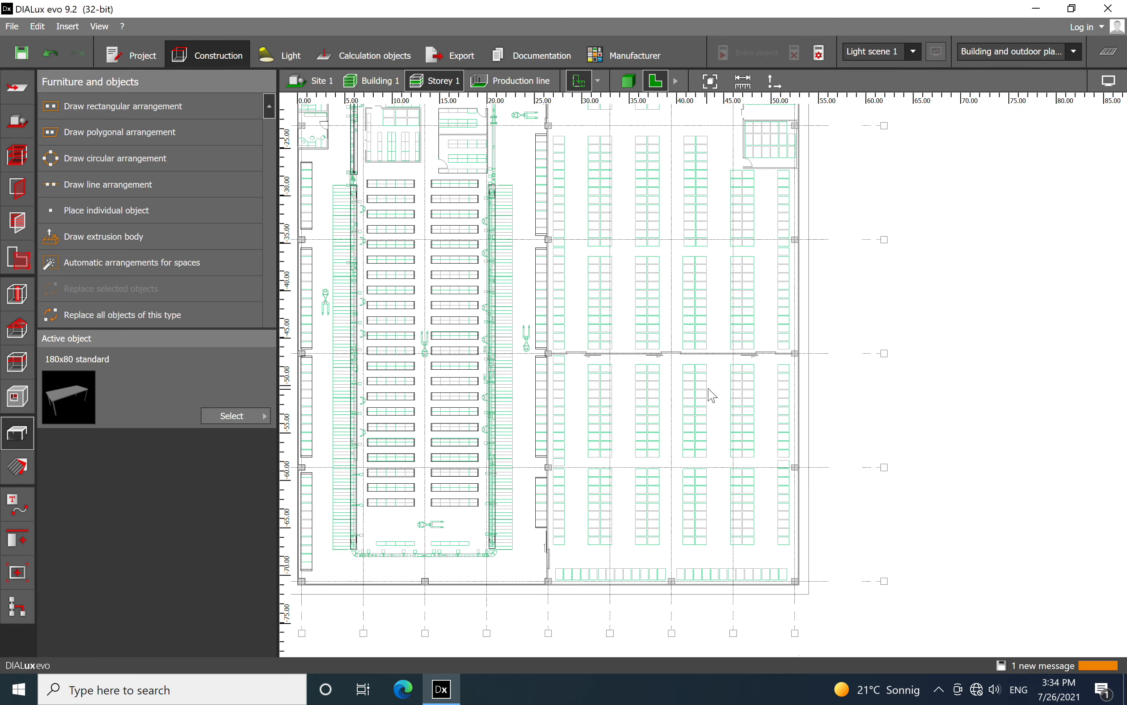
middle_click_drag(701, 368, 716, 422)
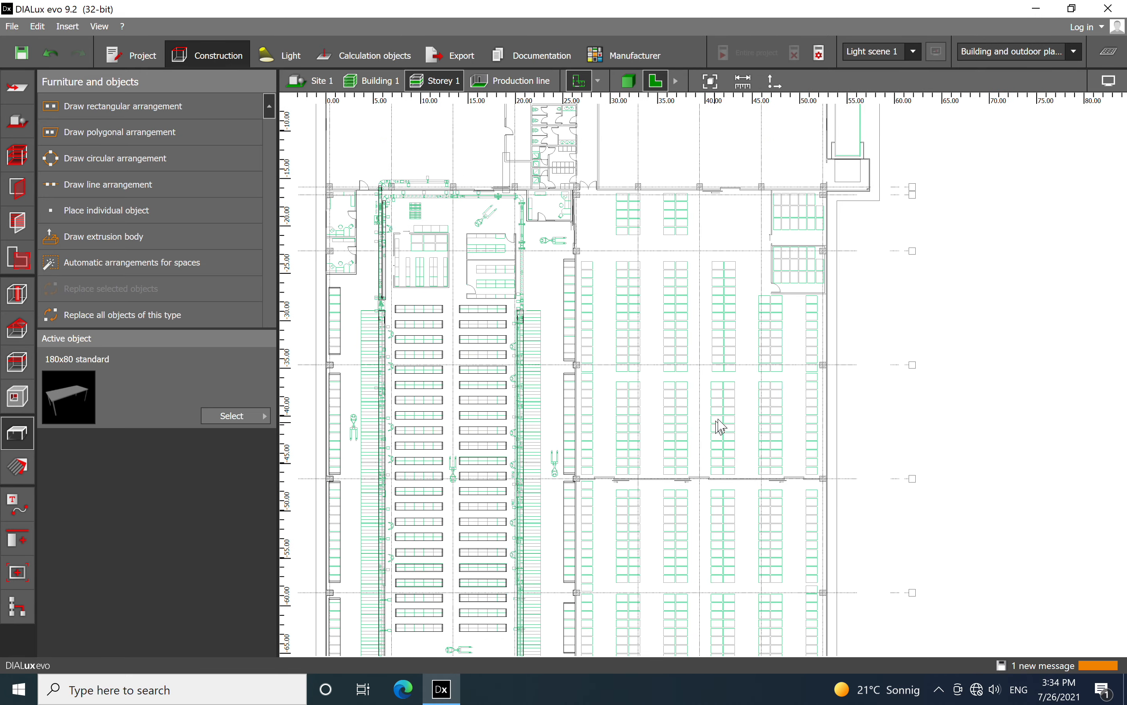
middle_click_drag(720, 545, 710, 425)
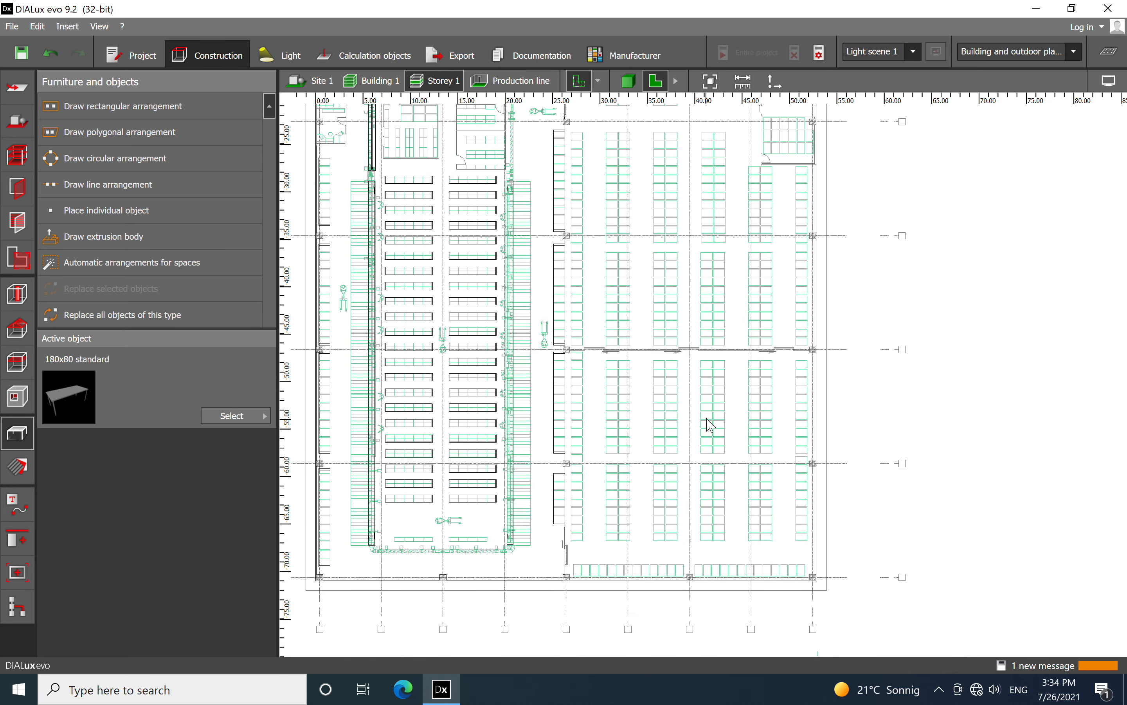
middle_click_drag(708, 314, 765, 561)
scroll(784, 247, "up", 1)
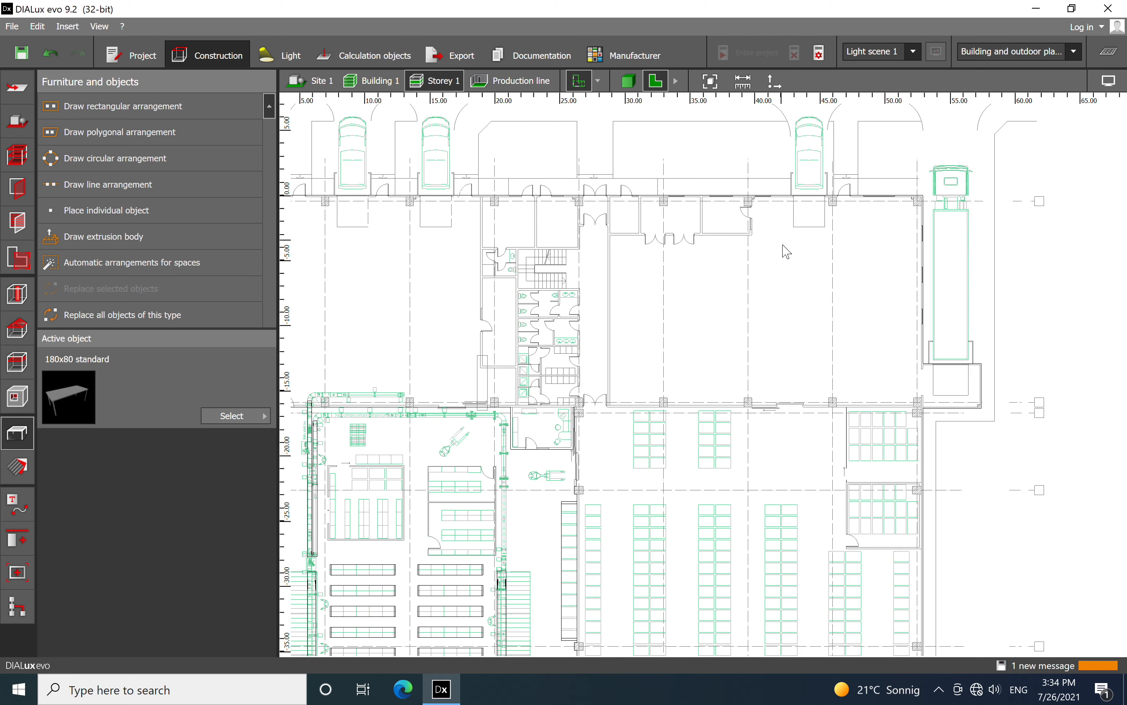
middle_click_drag(697, 296, 824, 327)
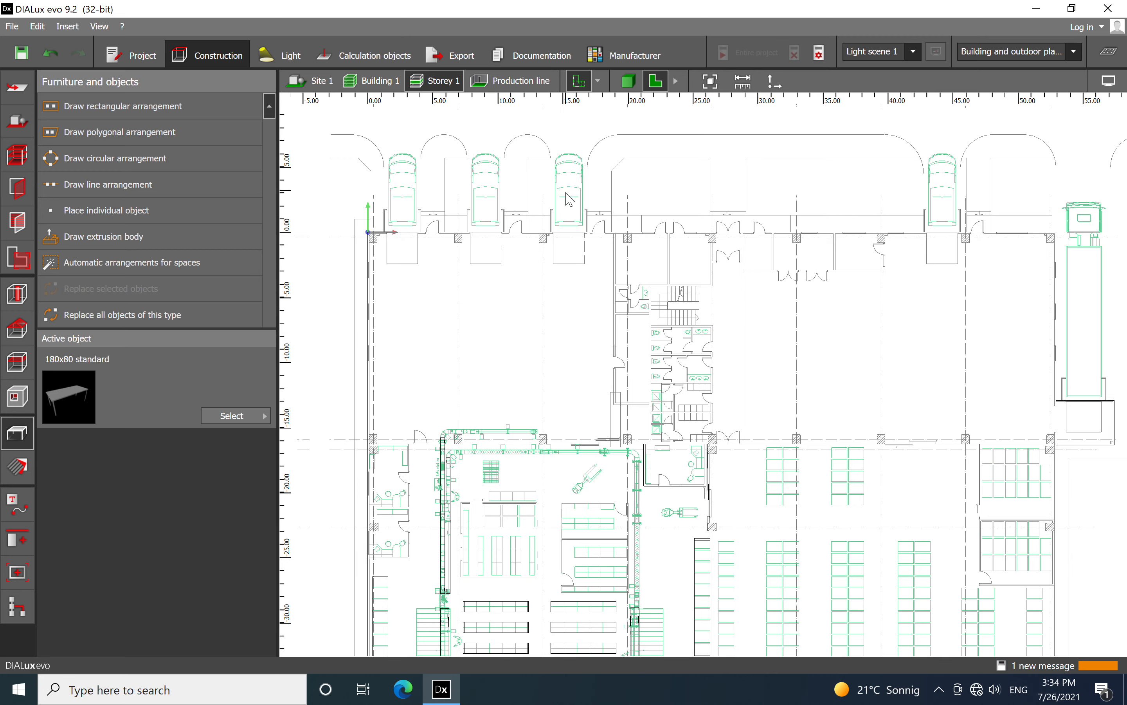
middle_click_drag(559, 248, 541, 291)
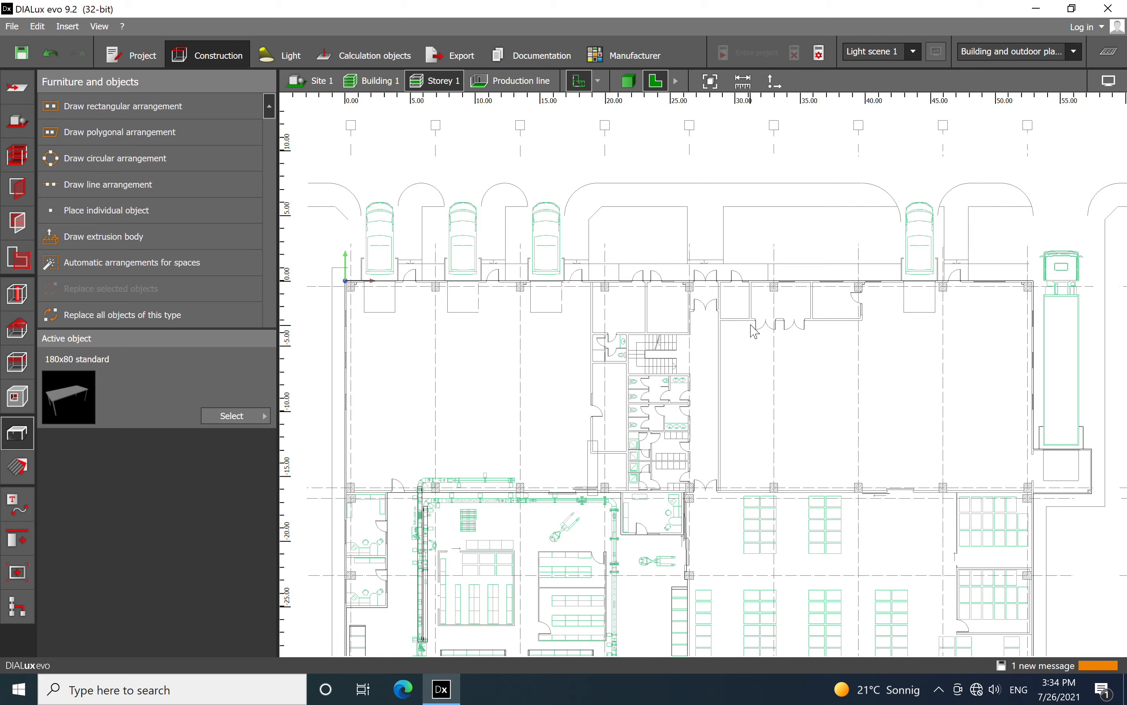
scroll(661, 242, "down", 4)
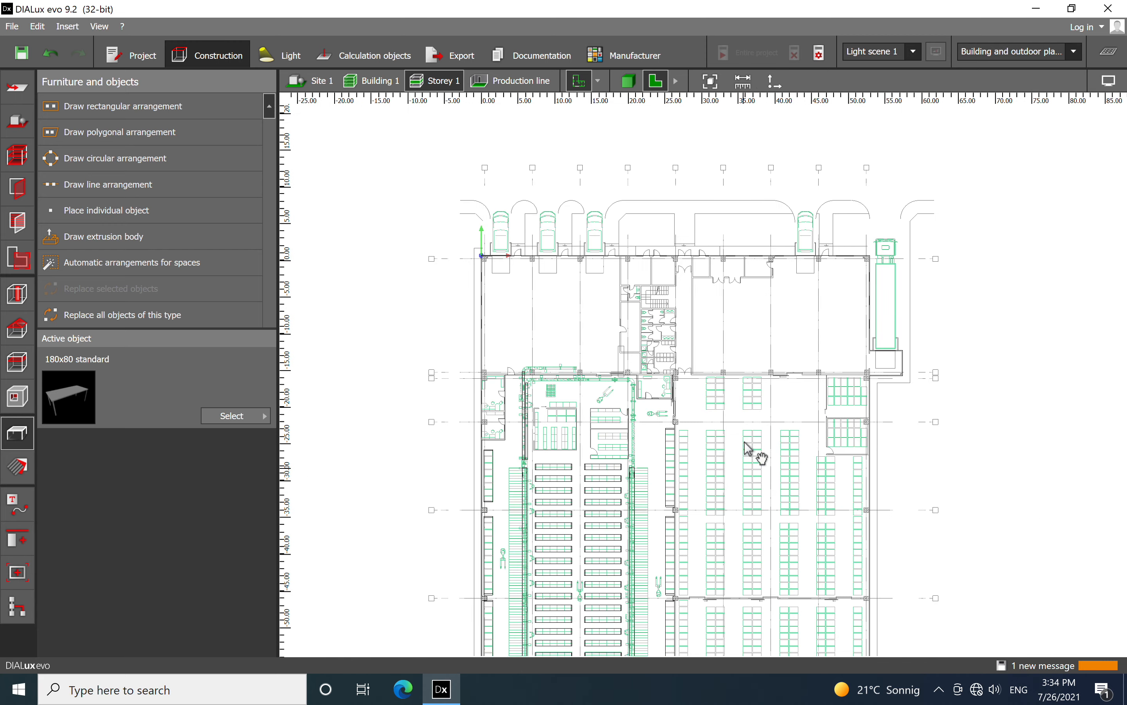
scroll(727, 303, "down", 1)
middle_click_drag(745, 442, 718, 296)
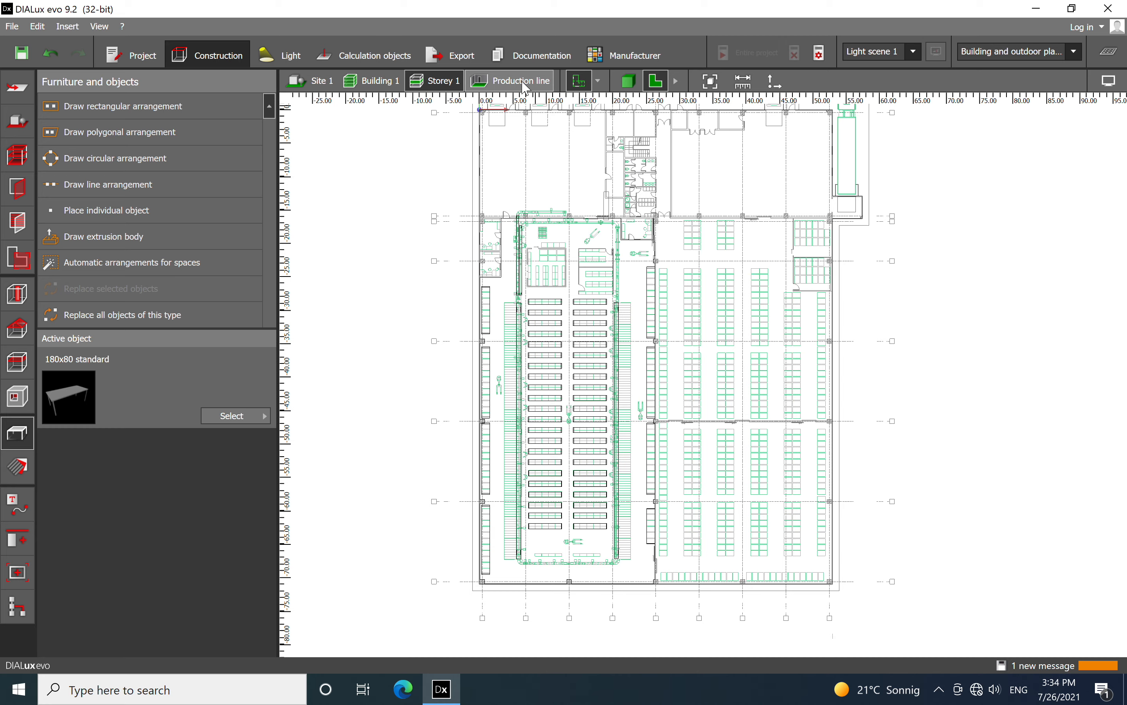
Show the Production line space in plan and in 3D, viewing the whole furnished hall from above
left_click(525, 86)
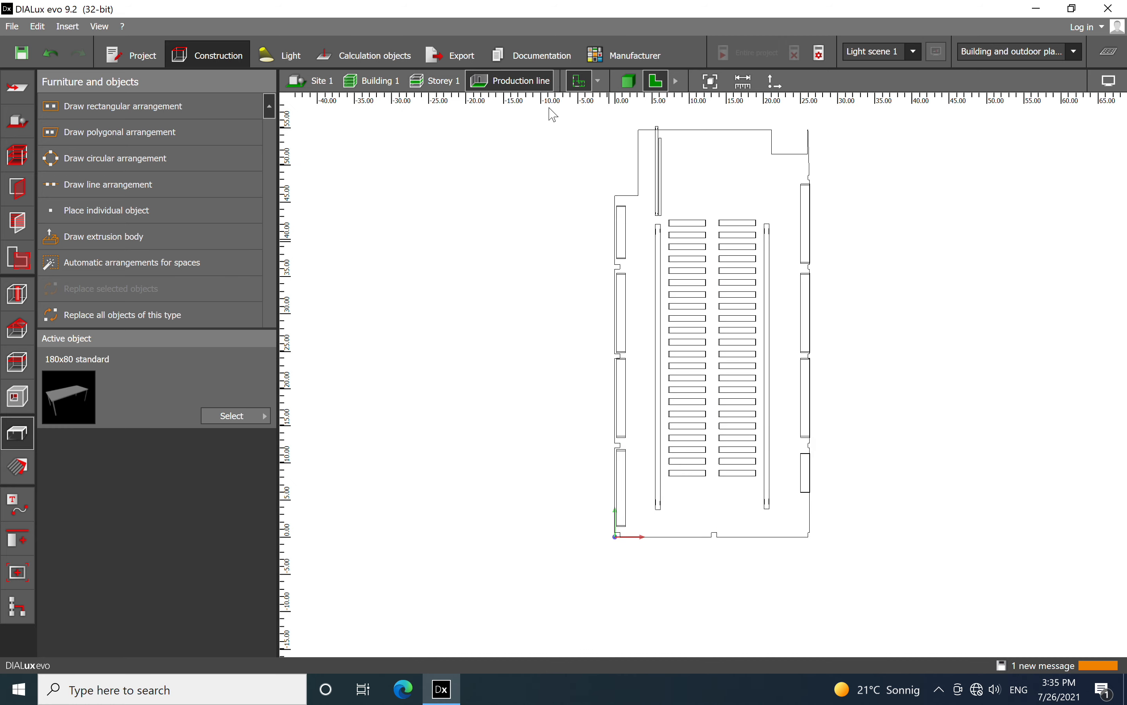
left_click(624, 81)
right_click_drag(730, 484, 690, 524)
scroll(689, 431, "down", 4)
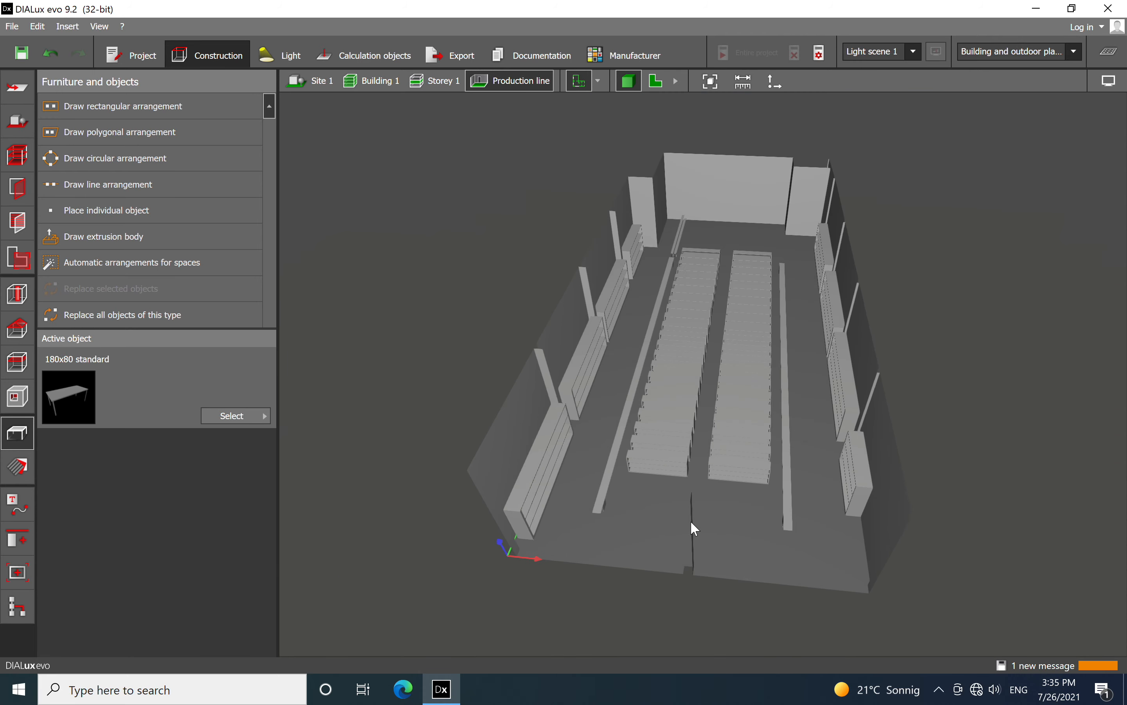